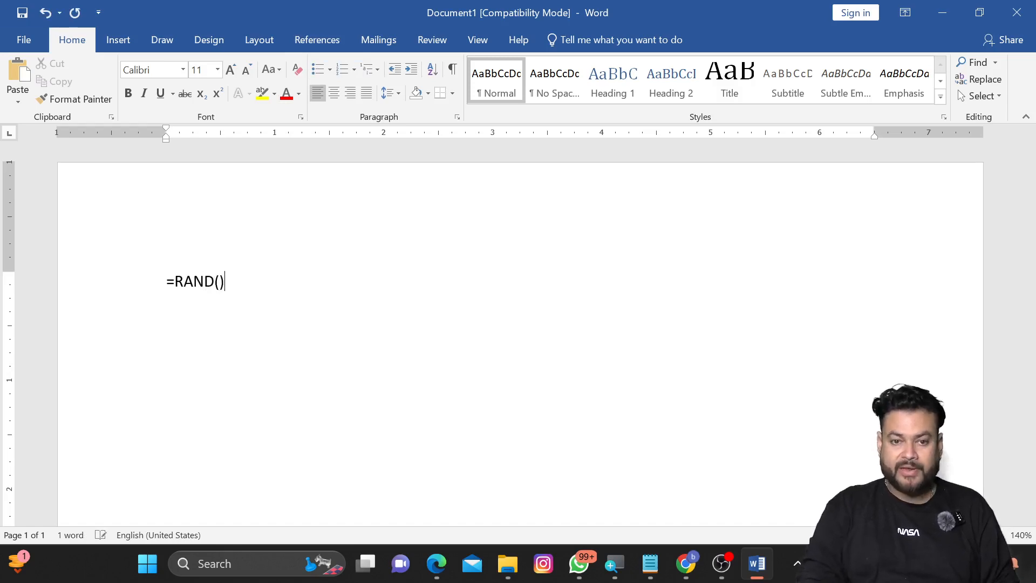
# Step: Generate the =RAND() sample paragraphs and format all of the text as a bulleted list
pyautogui.press('Return')
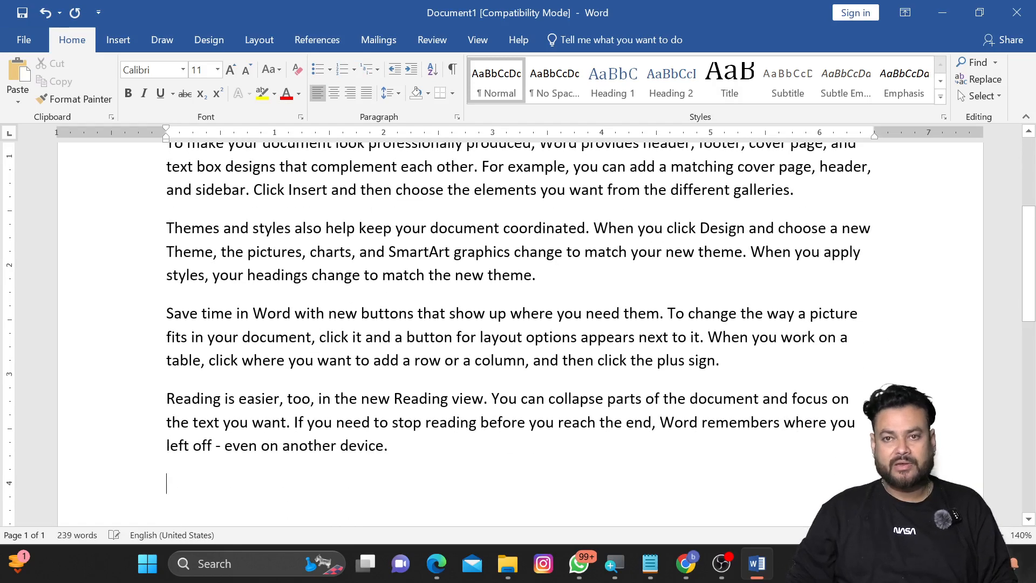
pyautogui.scroll(5, 518, 335)
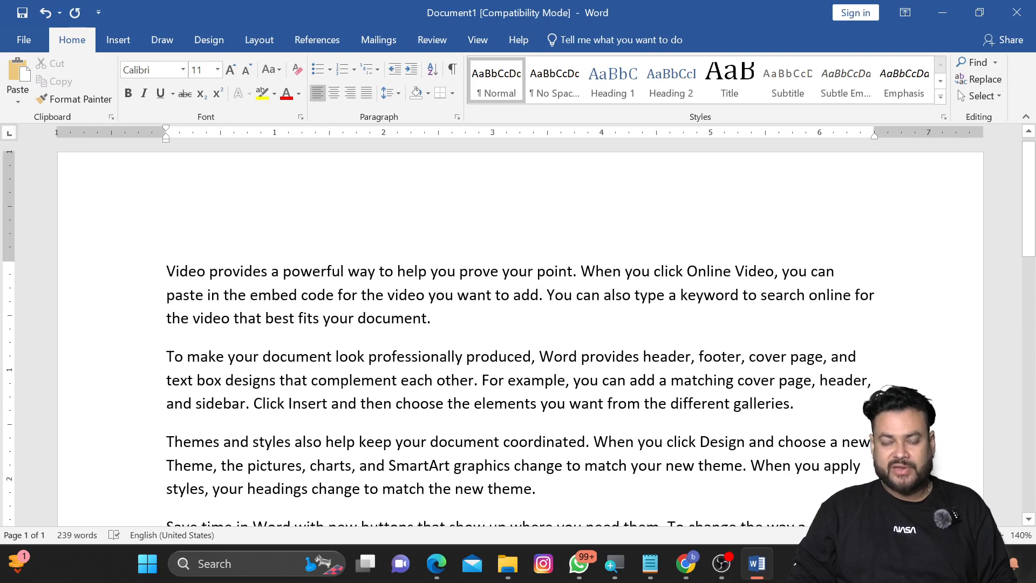
pyautogui.hotkey('ctrl', 'a')
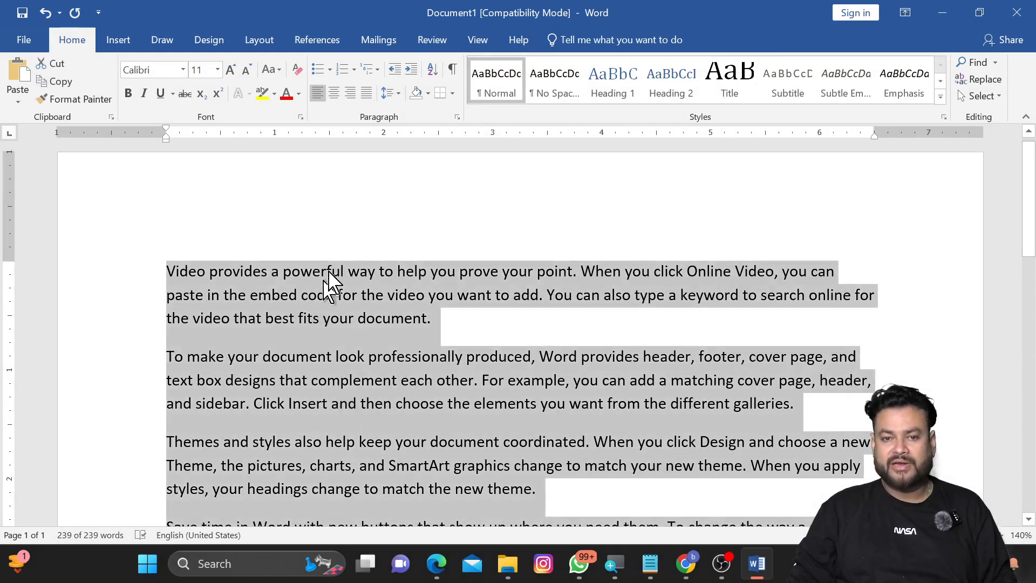
pyautogui.click(318, 69)
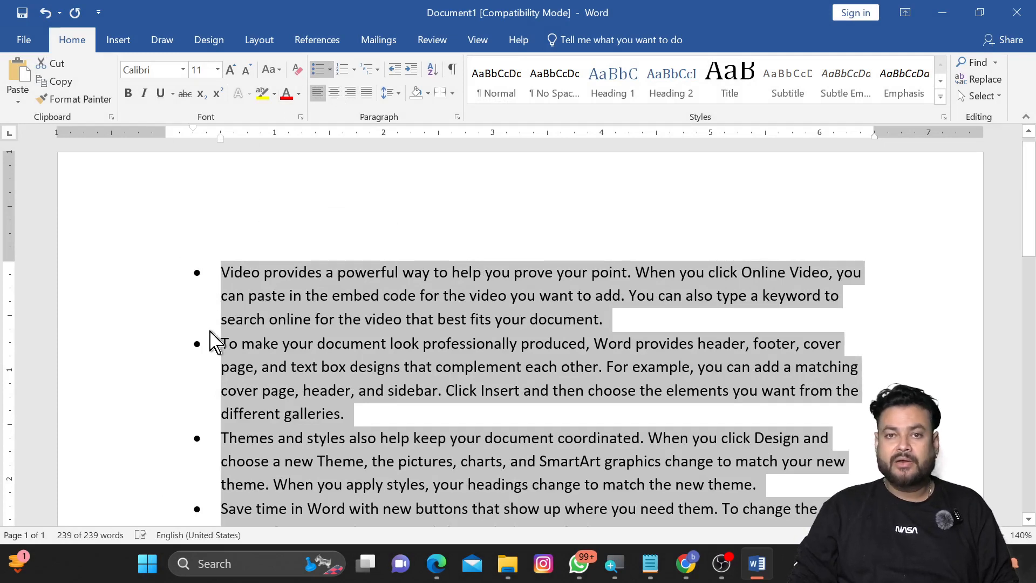
# Step: Define a new bullet using the ℜ character from the Symbol font
pyautogui.click(329, 70)
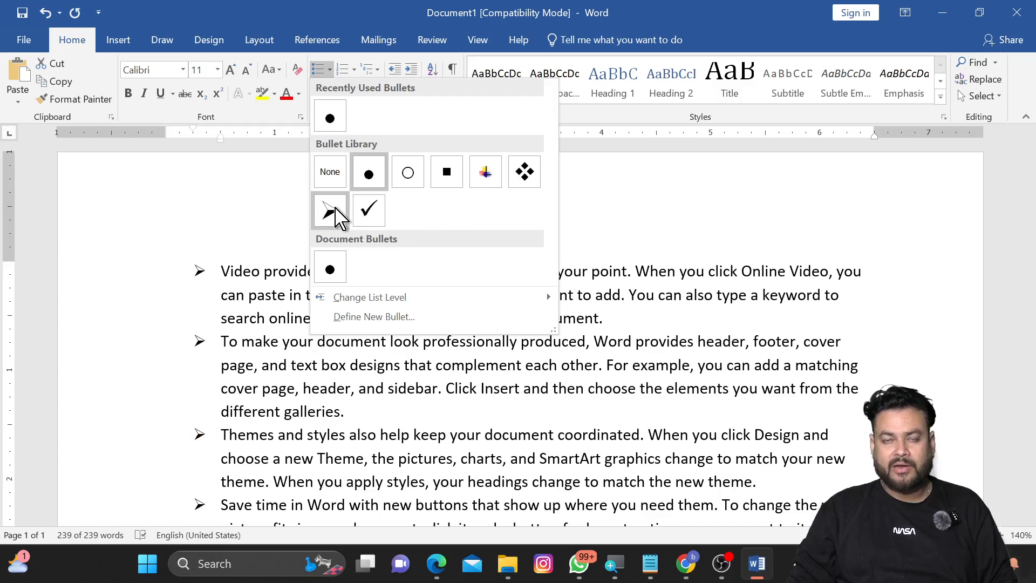
pyautogui.click(408, 318)
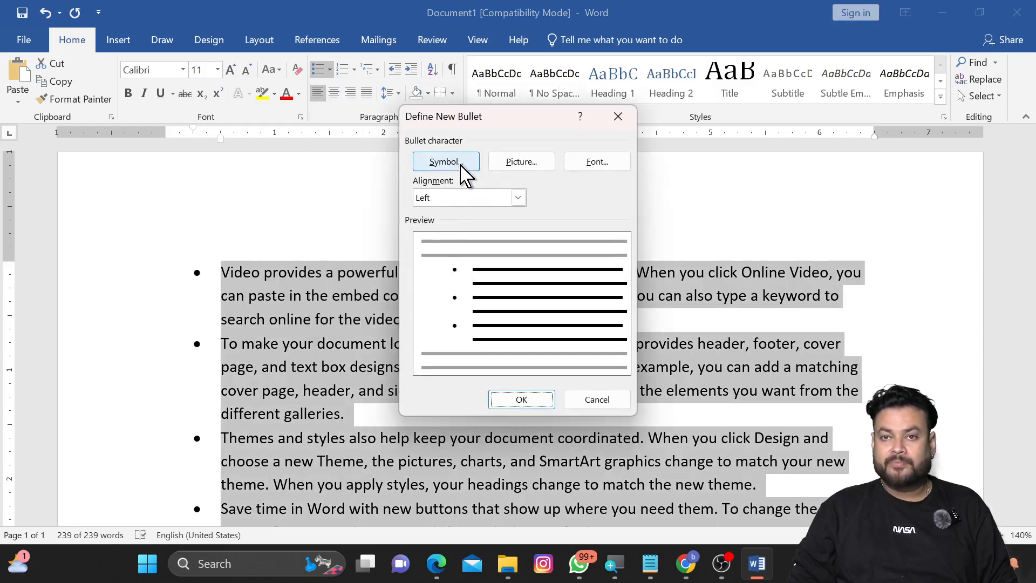
pyautogui.click(461, 167)
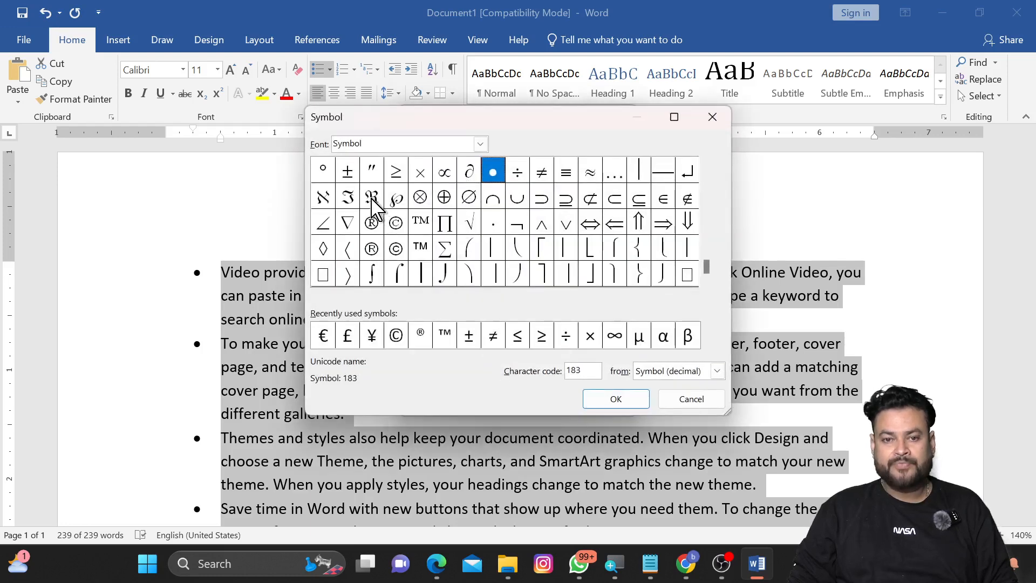
pyautogui.click(372, 199)
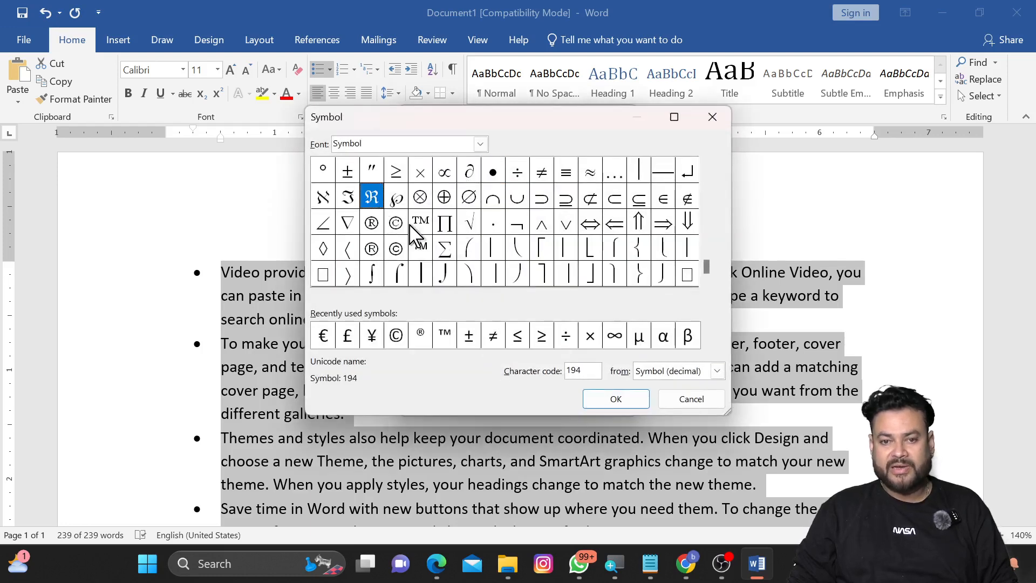
pyautogui.click(621, 402)
pyautogui.click(522, 403)
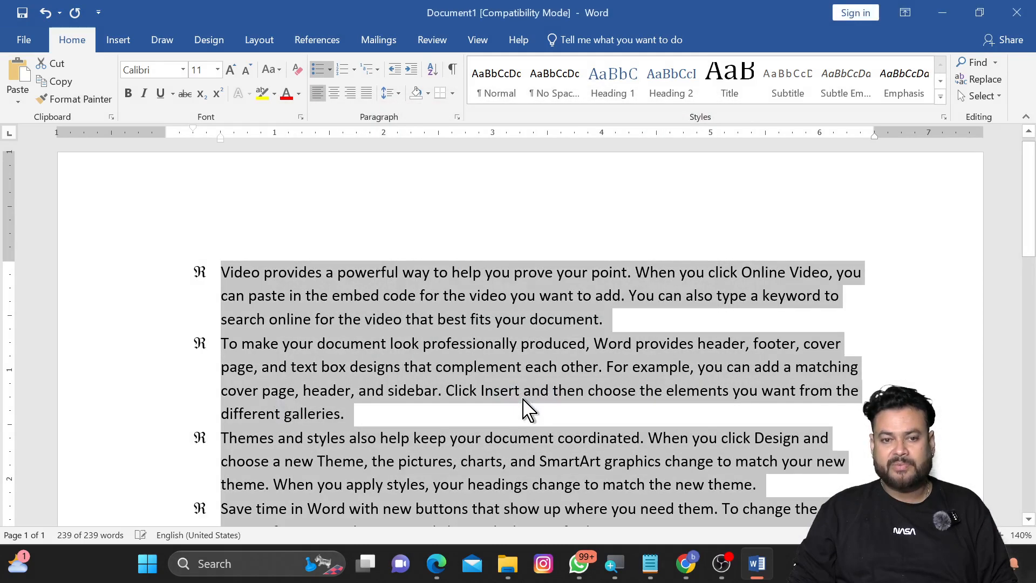
# Step: Define a new picture bullet using a screenshot image from the Pictures > Screenshots folder
pyautogui.click(322, 72)
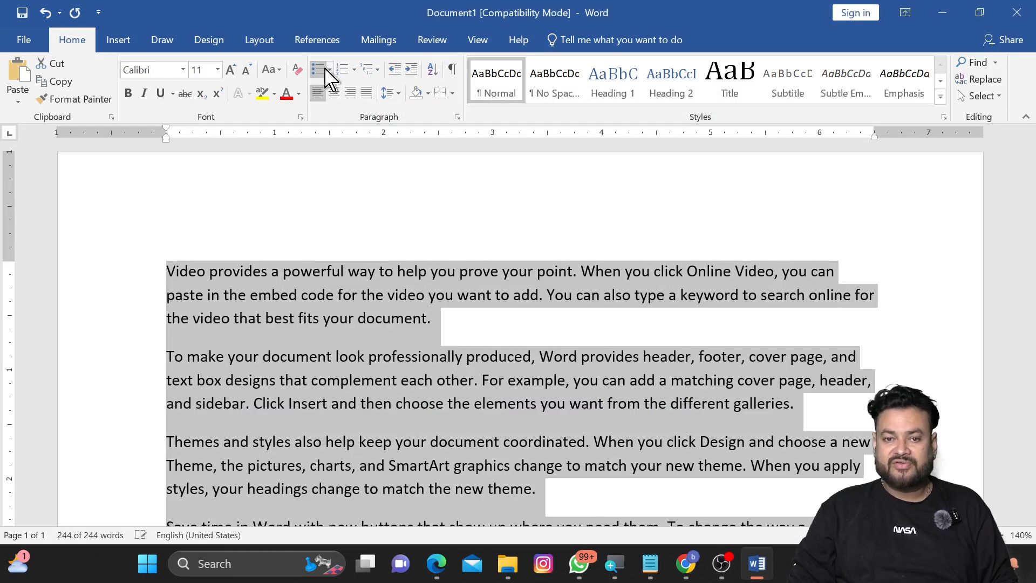
pyautogui.click(330, 70)
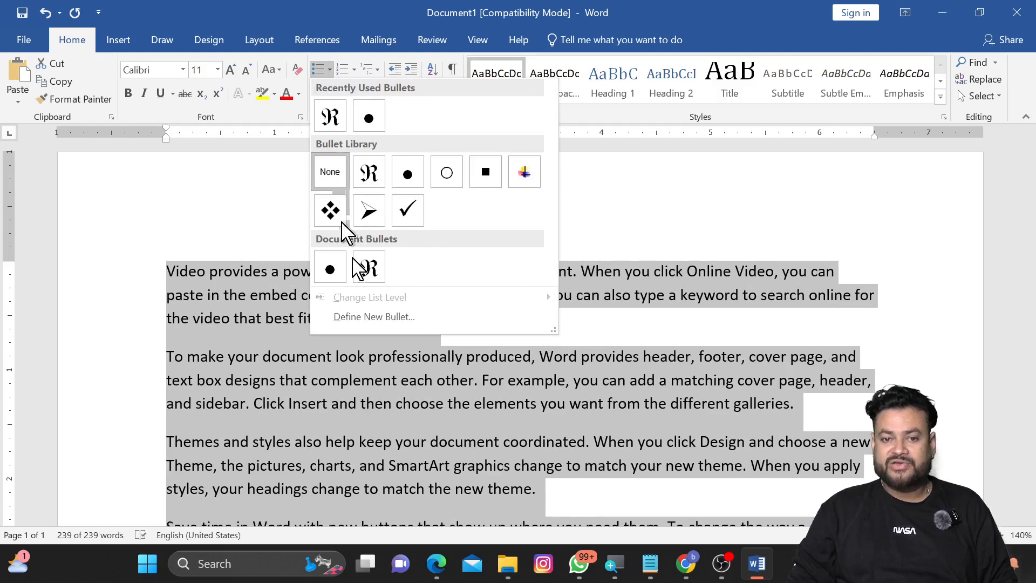
pyautogui.click(380, 318)
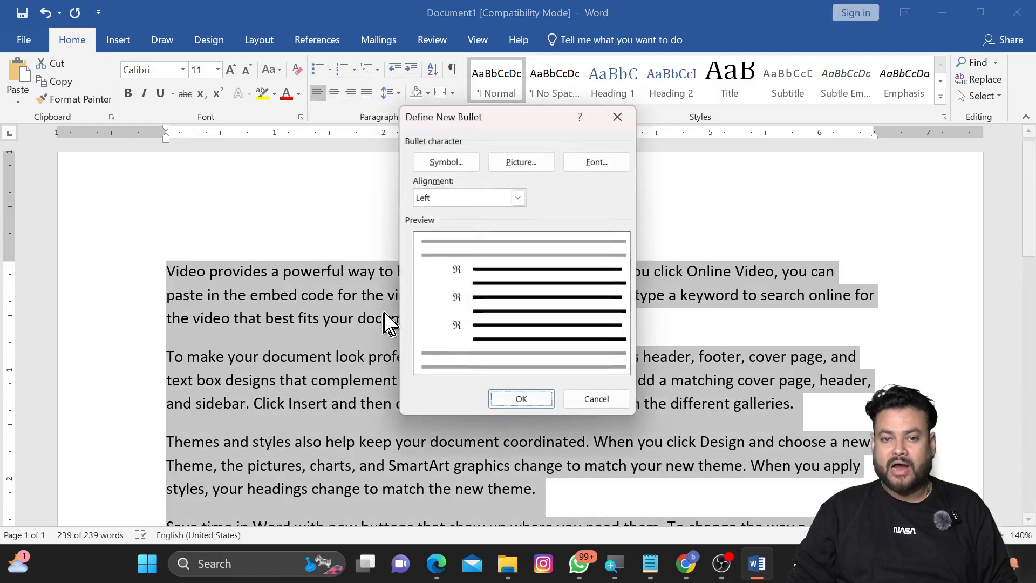
pyautogui.click(521, 163)
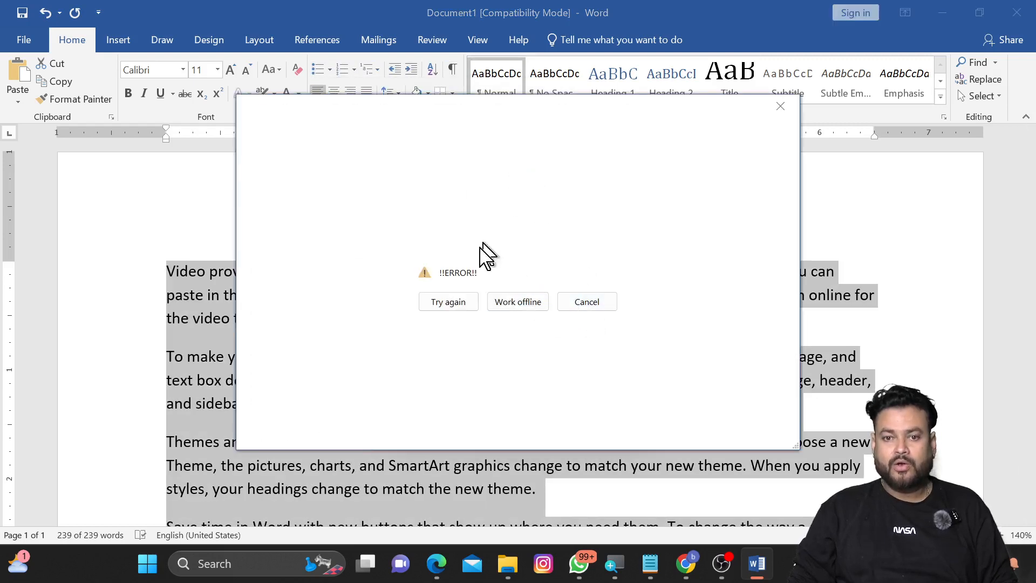
pyautogui.click(501, 307)
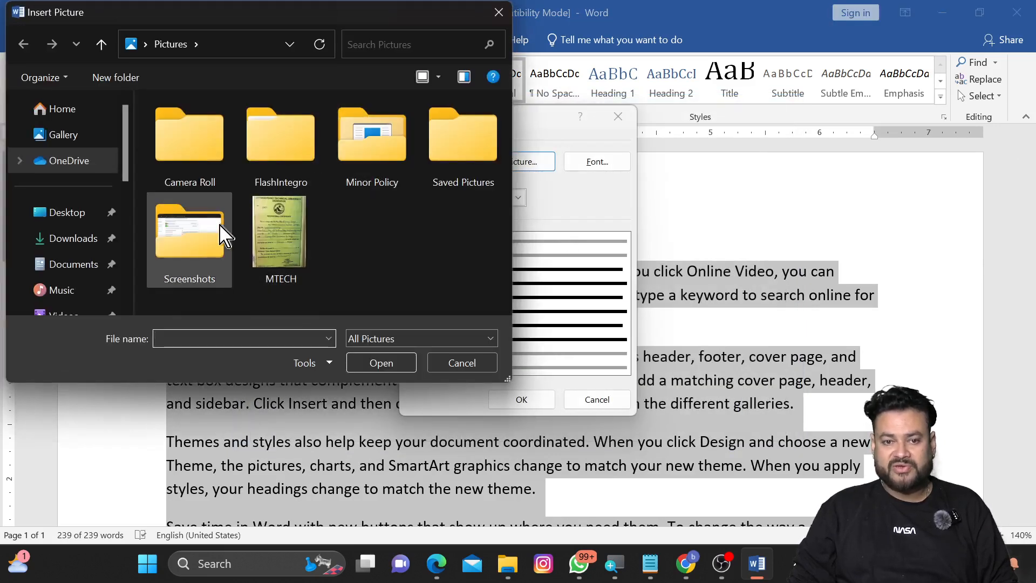
pyautogui.doubleClick(211, 241)
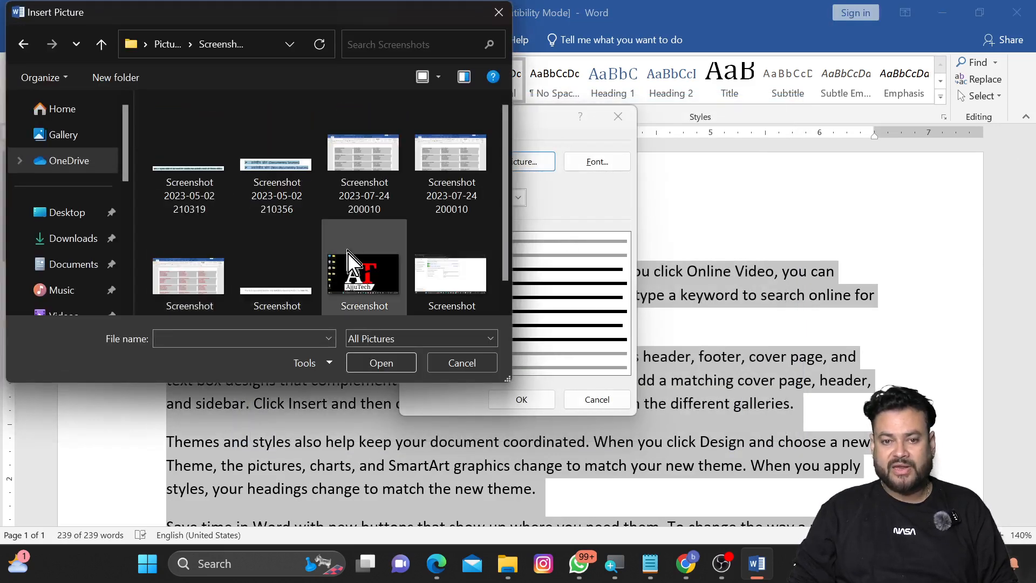
pyautogui.doubleClick(349, 269)
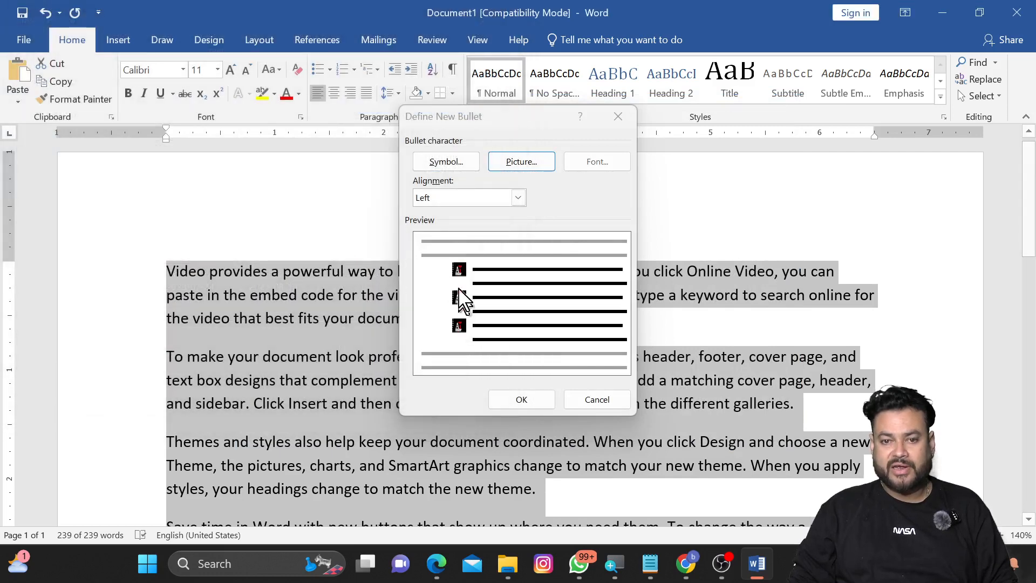
pyautogui.click(544, 398)
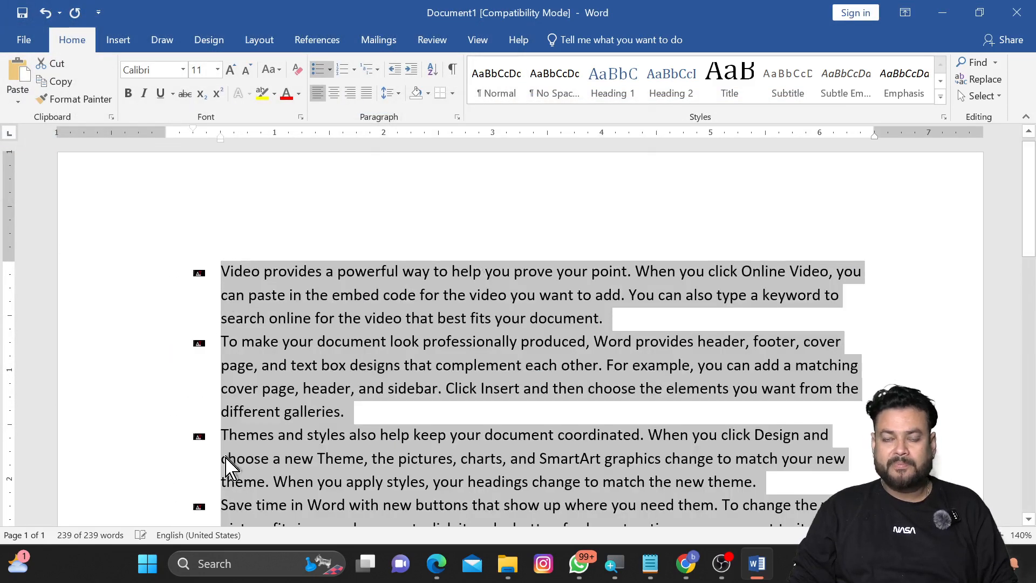
pyautogui.click(330, 70)
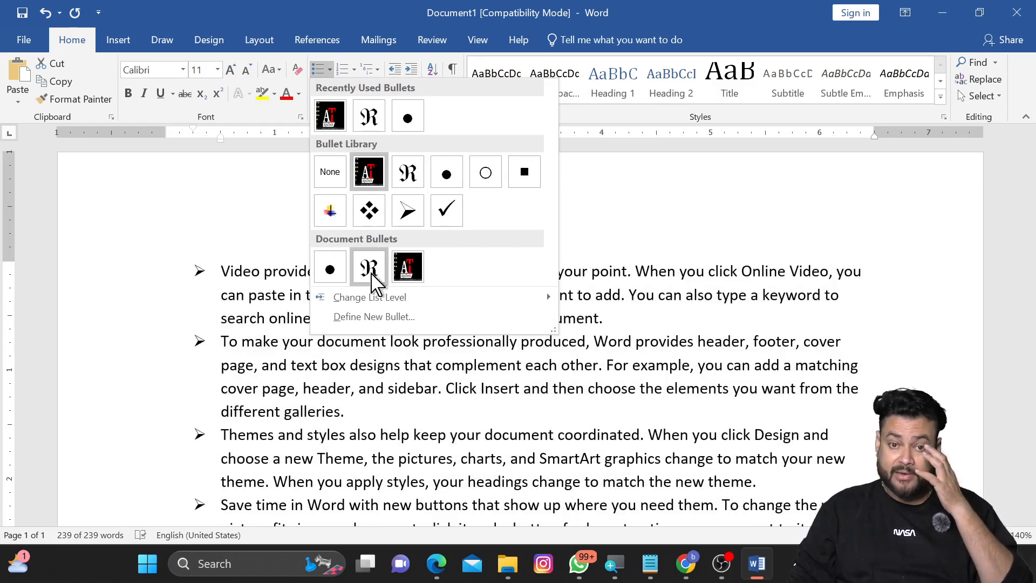
pyautogui.click(376, 317)
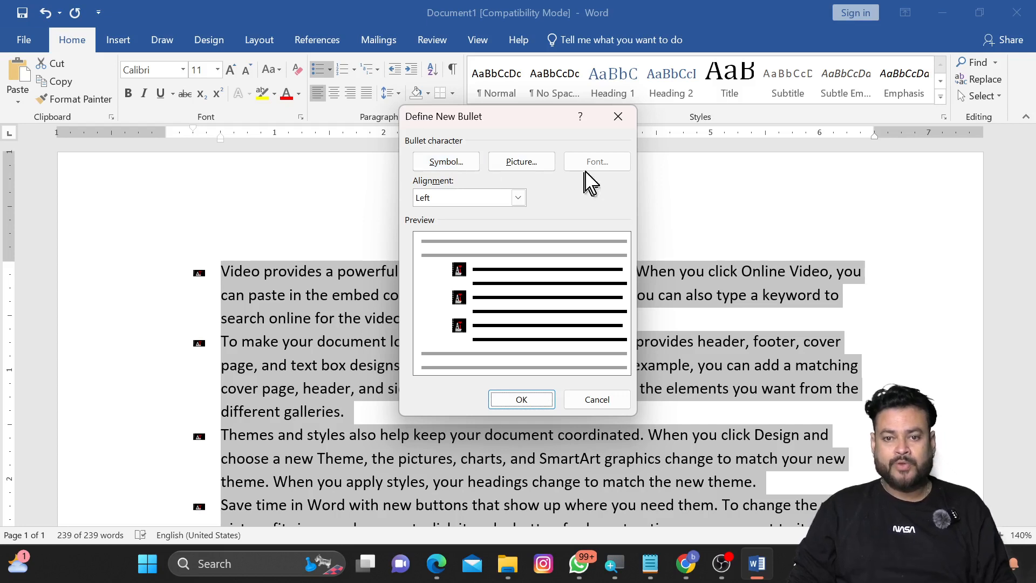
pyautogui.click(613, 122)
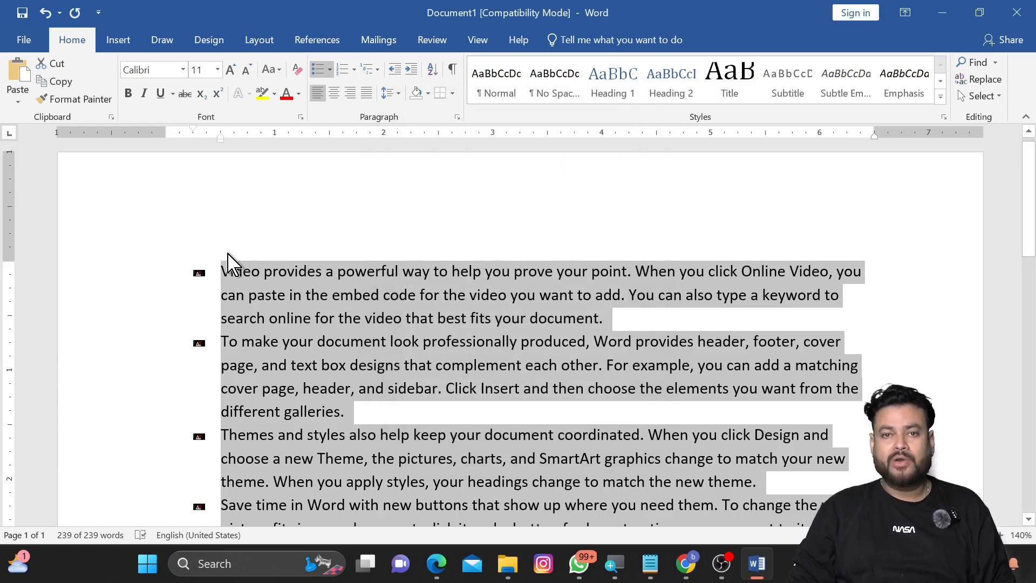
# Step: Convert the selected paragraphs into a default numbered list
pyautogui.click(345, 69)
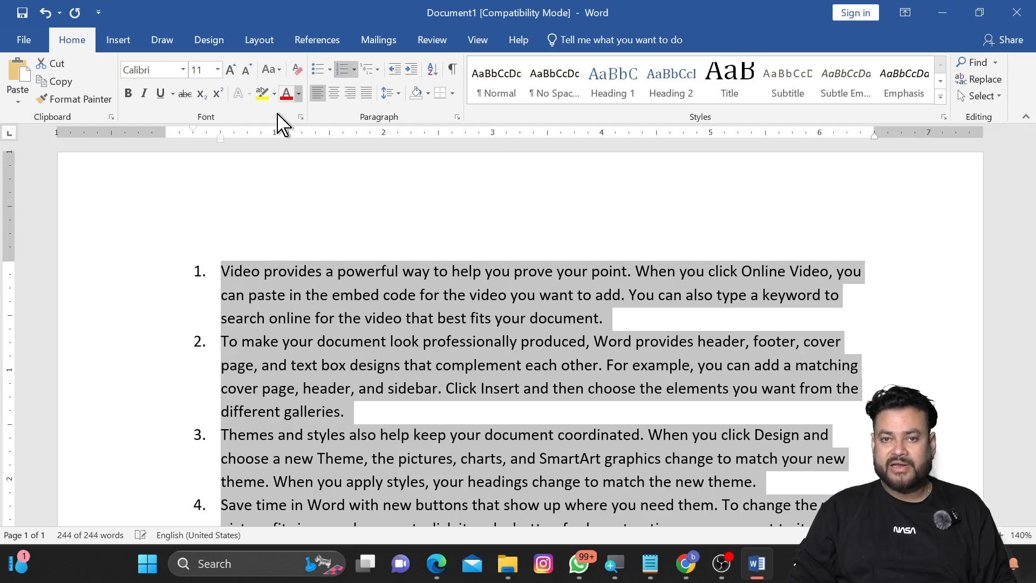
pyautogui.scroll(-1, 225, 397)
pyautogui.scroll(-3, 226, 396)
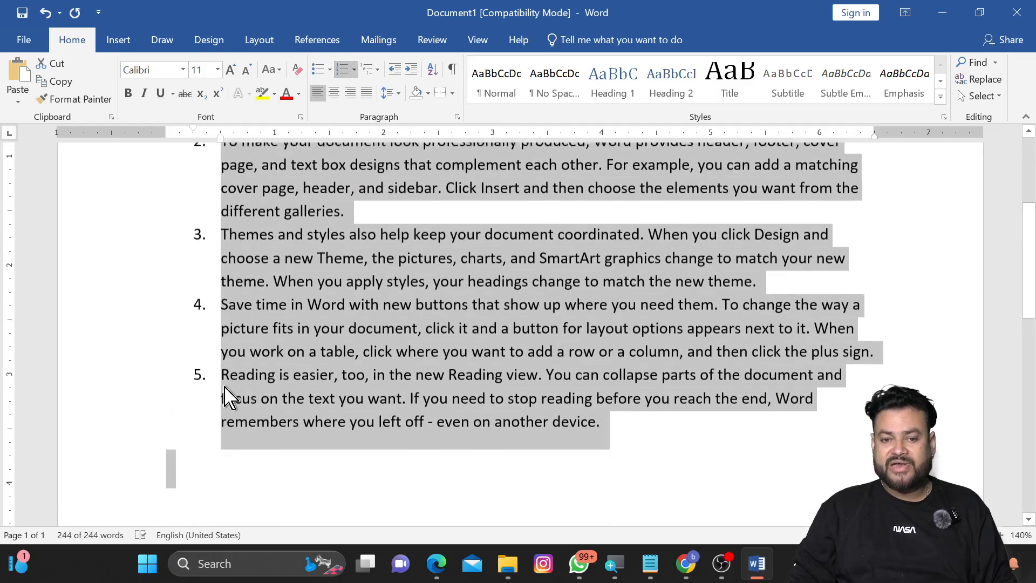
pyautogui.scroll(4, 226, 397)
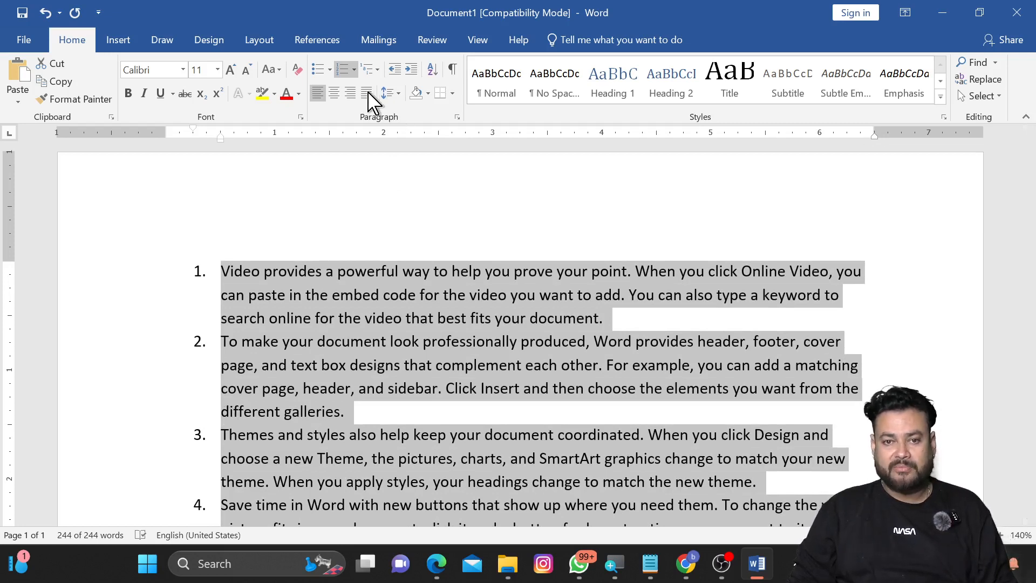
# Step: Define a new number format using the Hindi word style एक, दो, तीन for the list
pyautogui.click(355, 69)
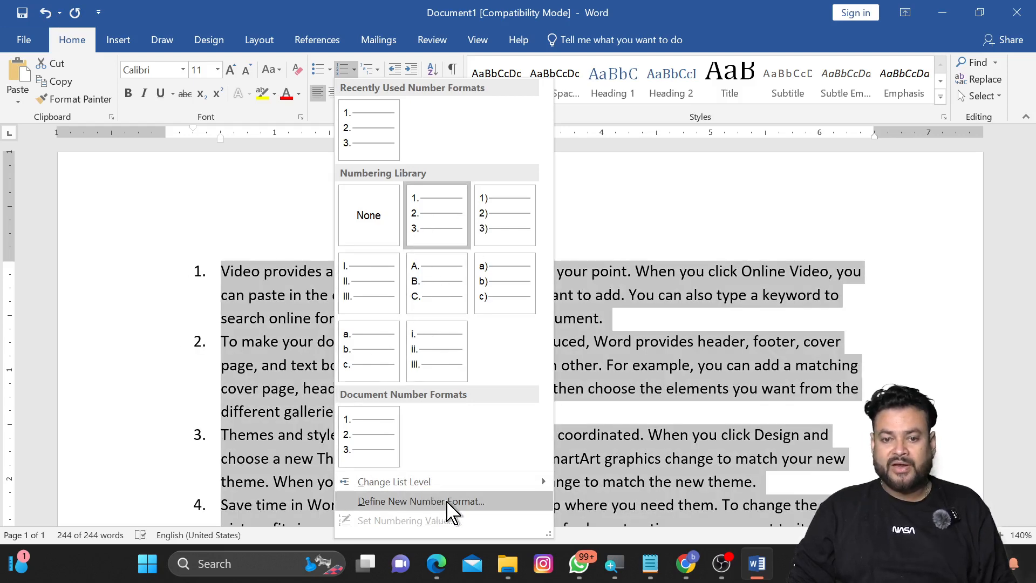
pyautogui.click(436, 502)
pyautogui.click(529, 151)
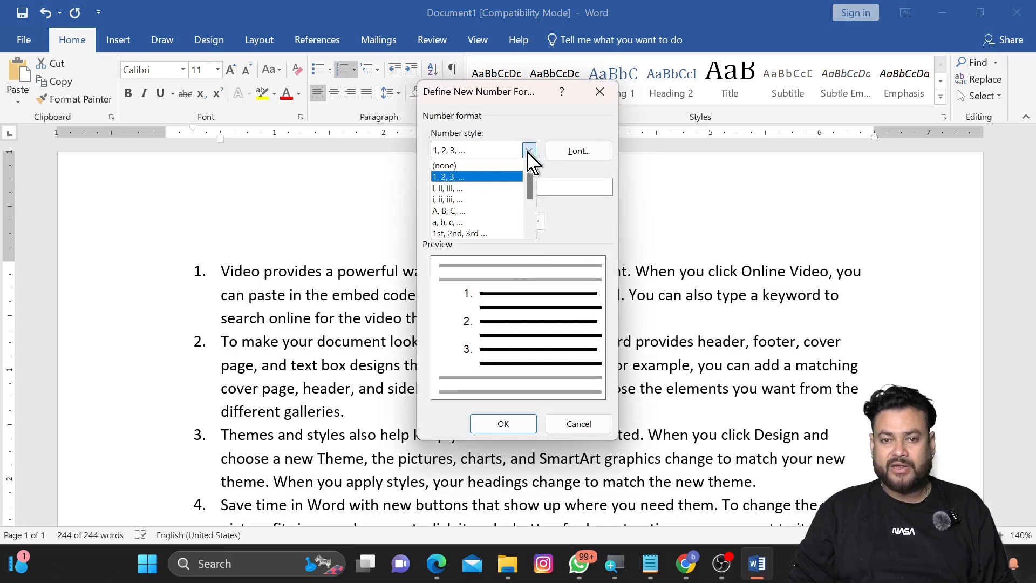
pyautogui.click(486, 102)
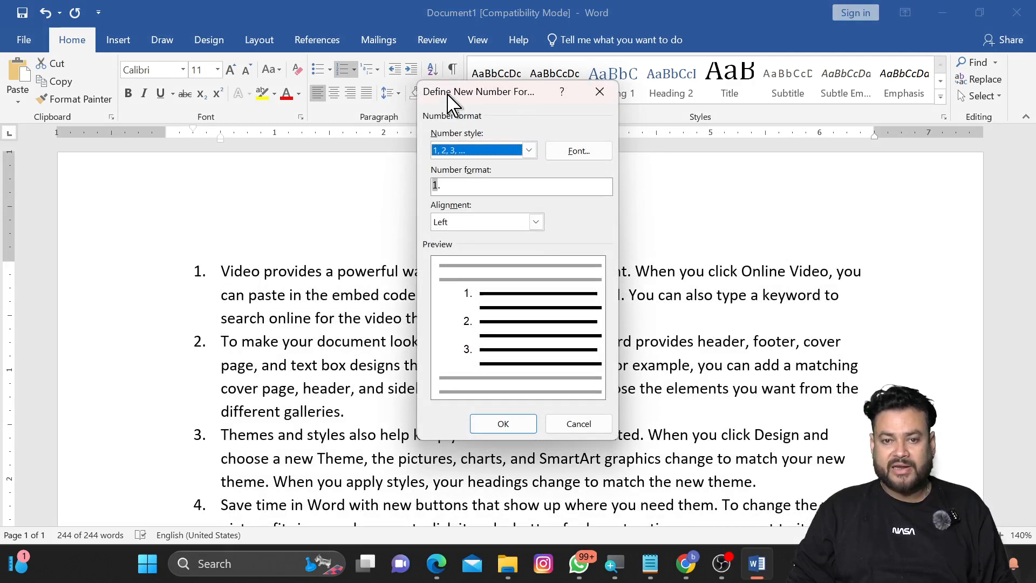
pyautogui.moveTo(450, 100); pyautogui.dragTo(368, 154)
pyautogui.click(446, 202)
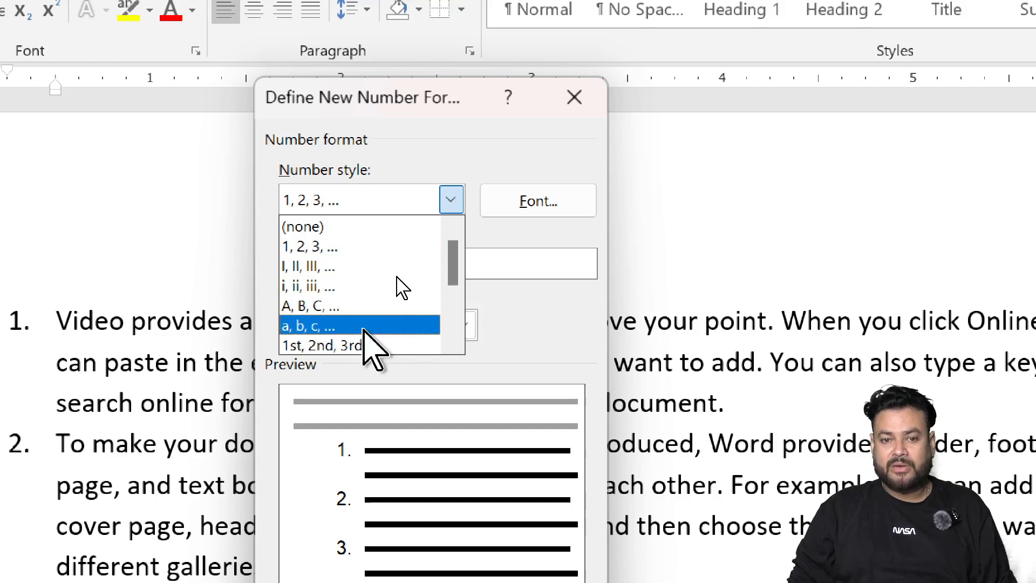
pyautogui.scroll(-3, 363, 330)
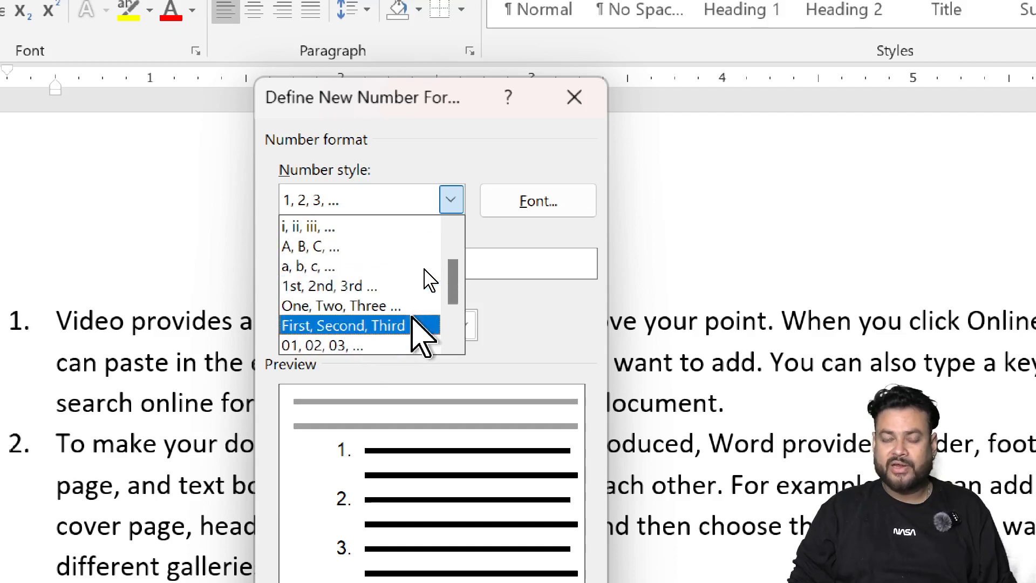
pyautogui.scroll(-3, 389, 335)
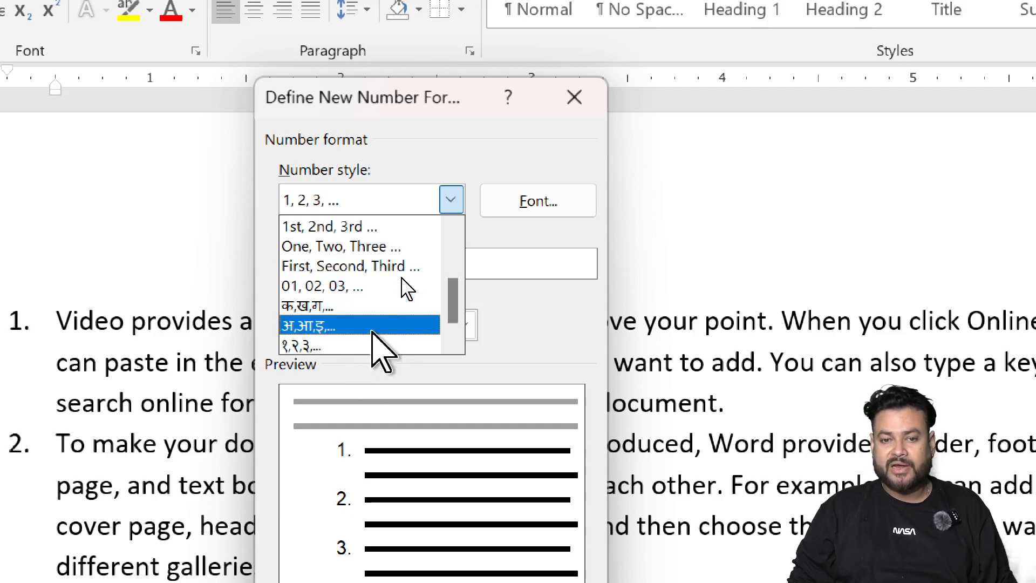
pyautogui.scroll(-1, 372, 331)
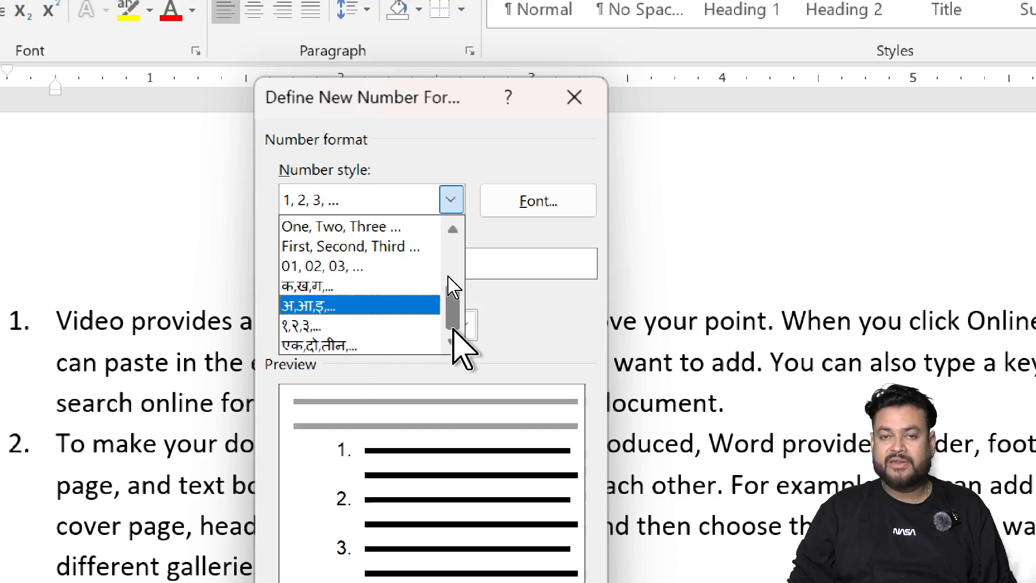
pyautogui.click(356, 345)
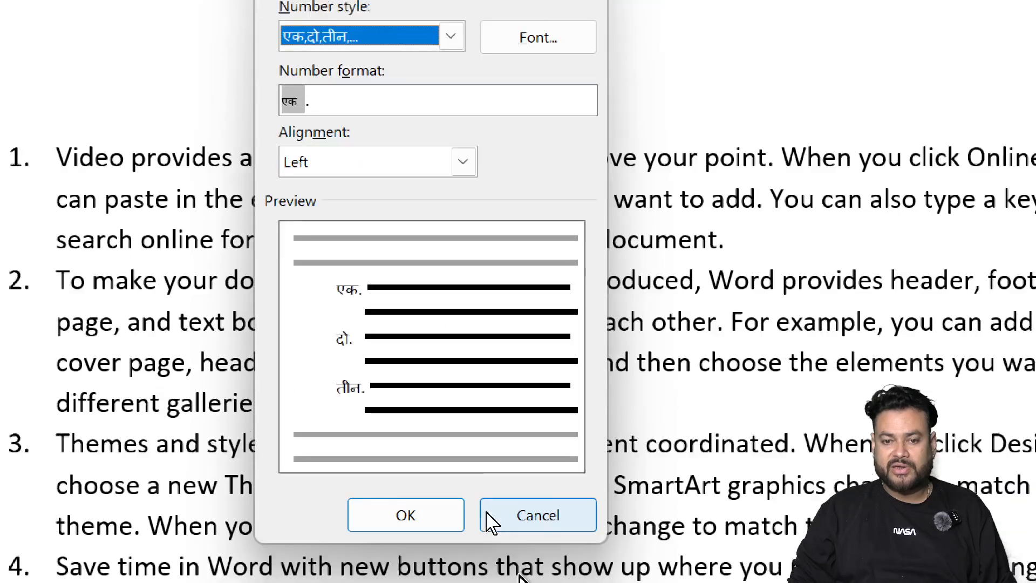
pyautogui.click(447, 515)
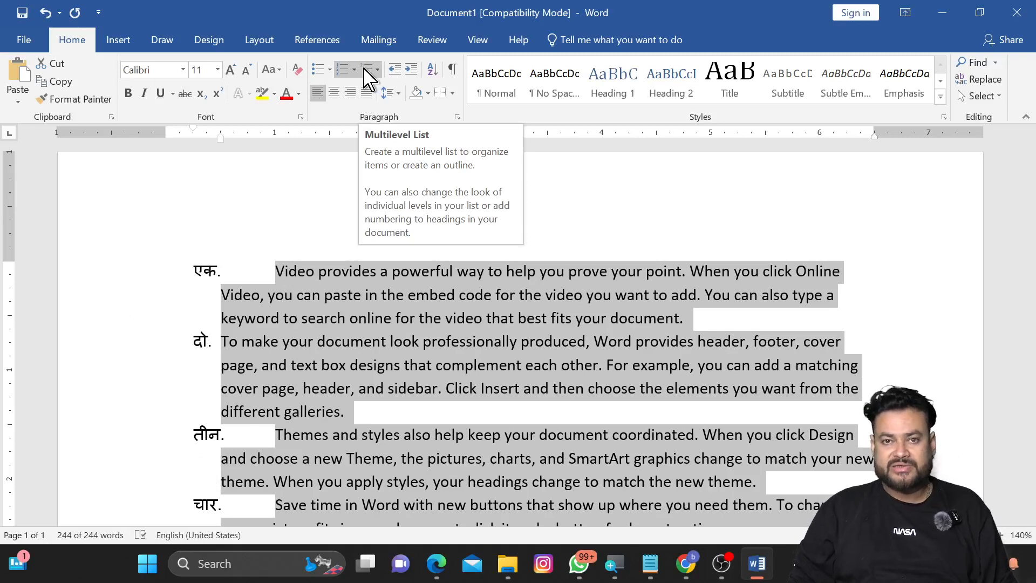
# Step: Create a new blank document and generate sample paragraphs in it with =RAND()
pyautogui.hotkey('ctrl', 'n')
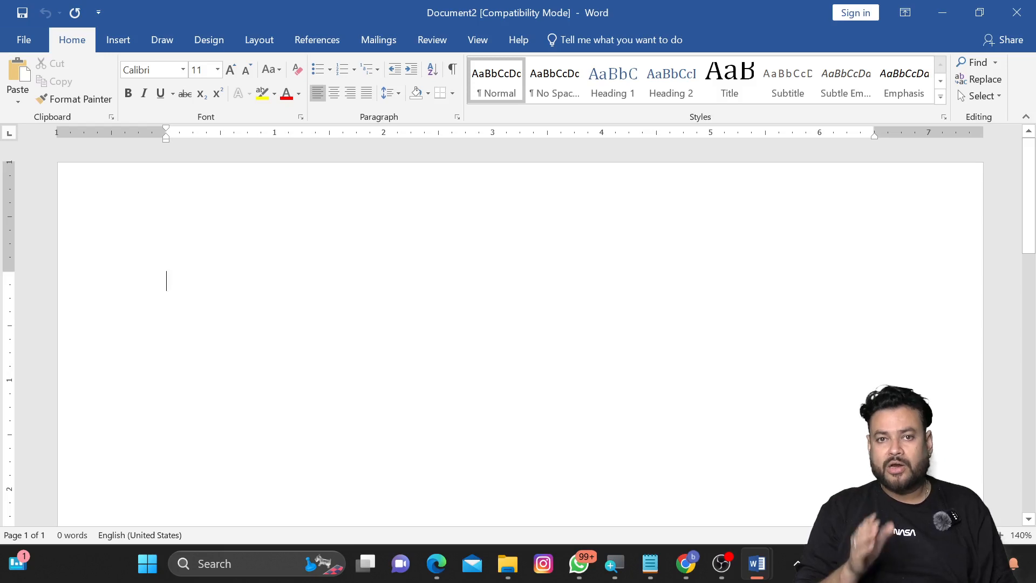
pyautogui.write('=RAND(')
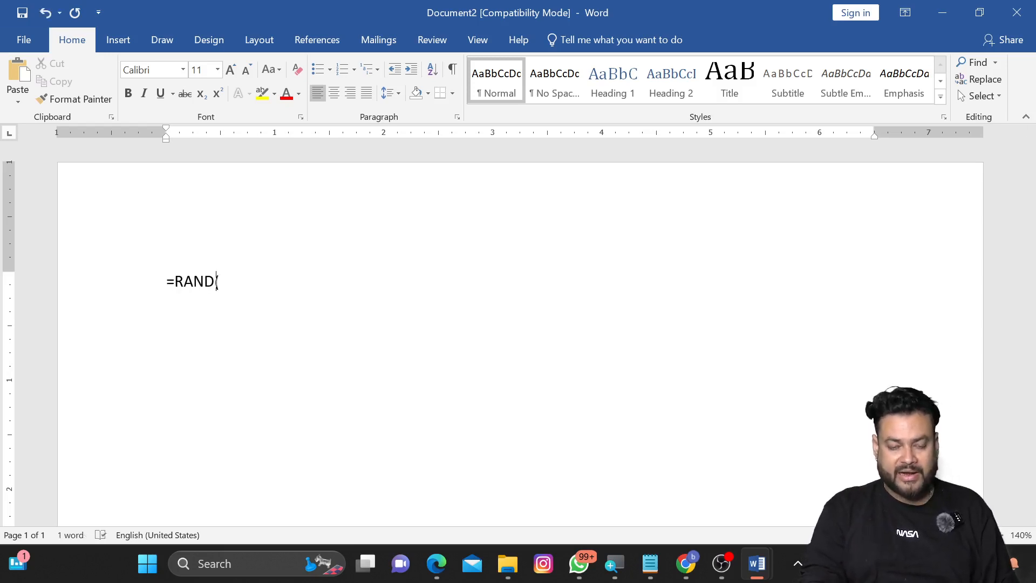
pyautogui.write(')')
pyautogui.press('Return')
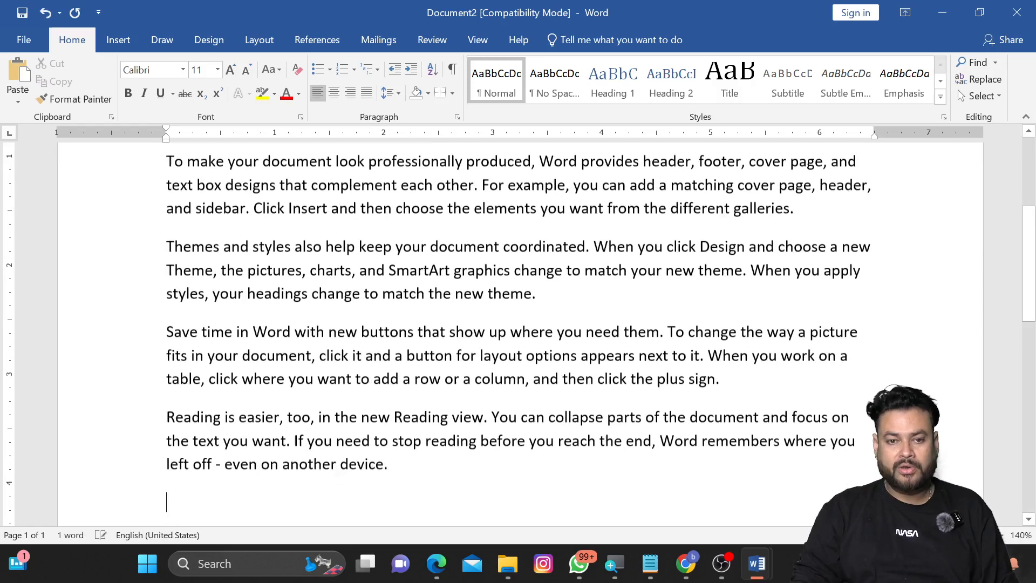
# Step: Duplicate all of the sample text by pasting a copy at the end of the document after two blank lines
pyautogui.scroll(5, 363, 266)
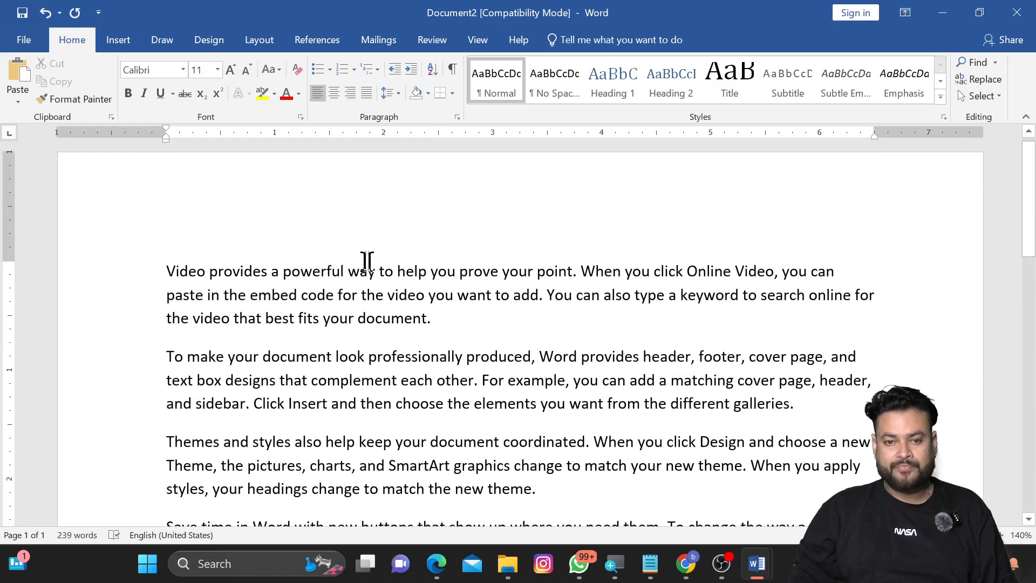
pyautogui.hotkey('ctrl', 'a')
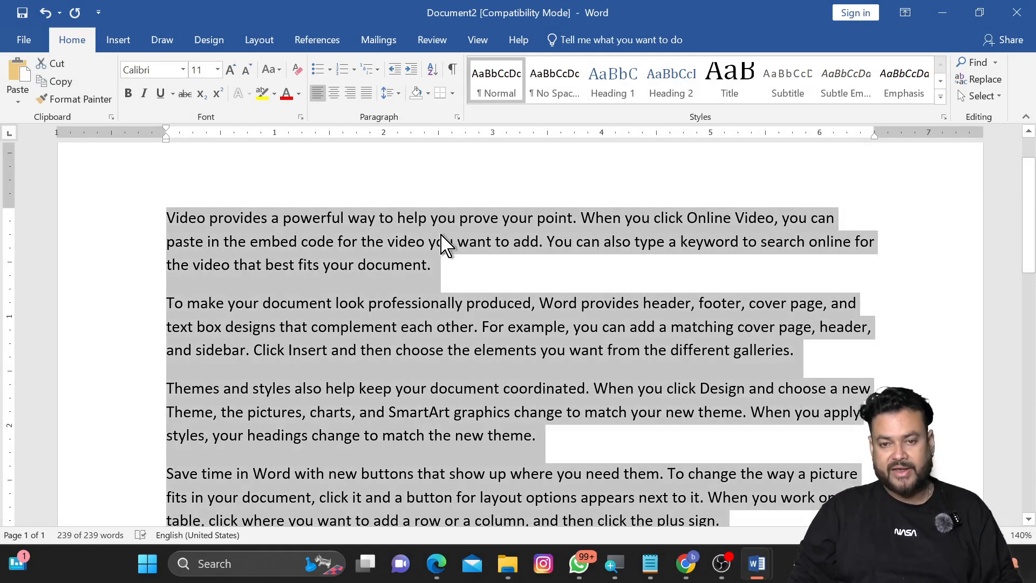
pyautogui.hotkey('ctrl', 'c')
pyautogui.hotkey('ctrl', 'End')
pyautogui.press('Return')
pyautogui.press('Return')
pyautogui.hotkey('ctrl', 'v')
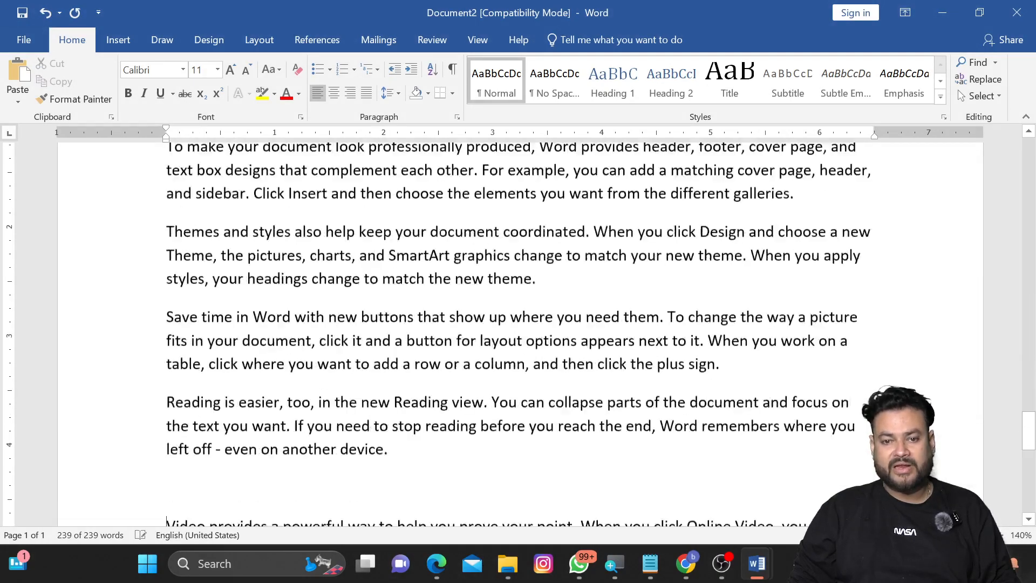
# Step: Lay out the document in two columns
pyautogui.click(255, 44)
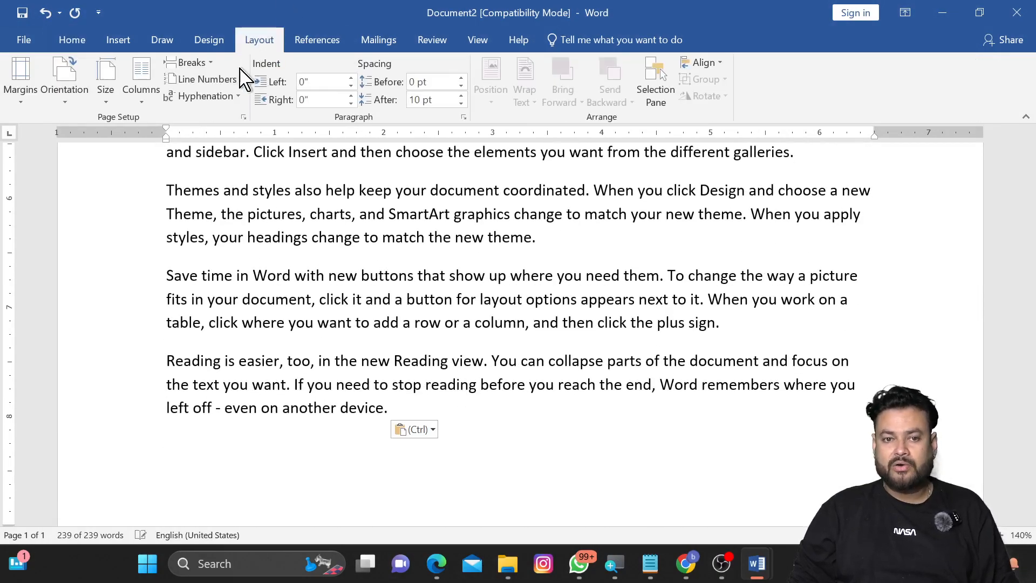
pyautogui.click(155, 93)
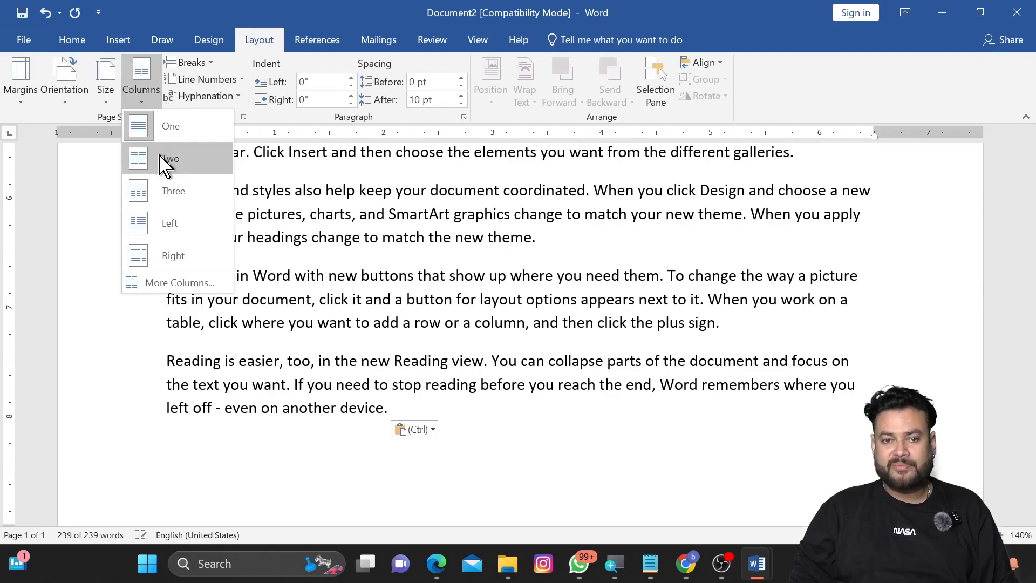
pyautogui.click(163, 159)
pyautogui.scroll(20, 520, 335)
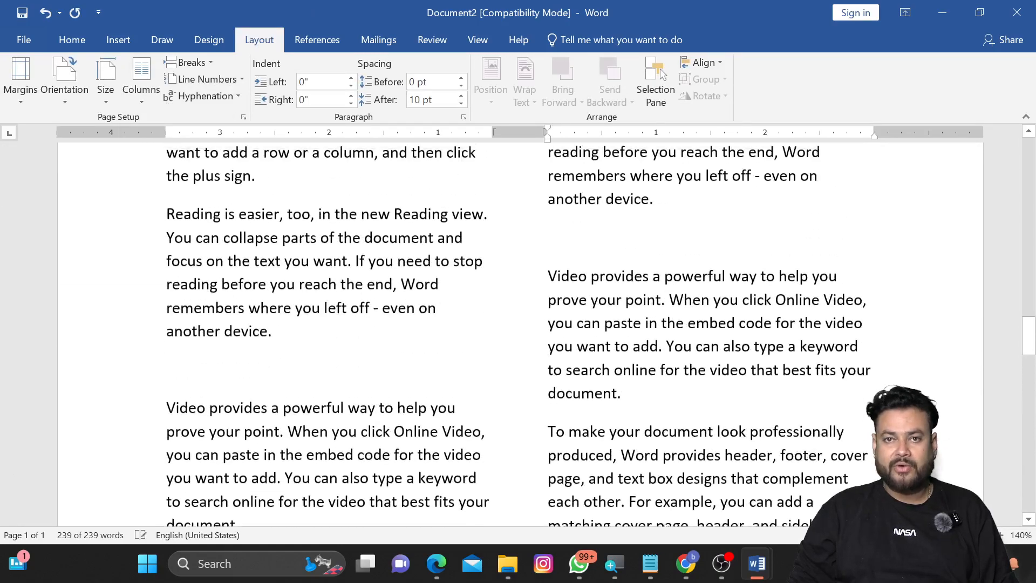
pyautogui.scroll(8, 520, 335)
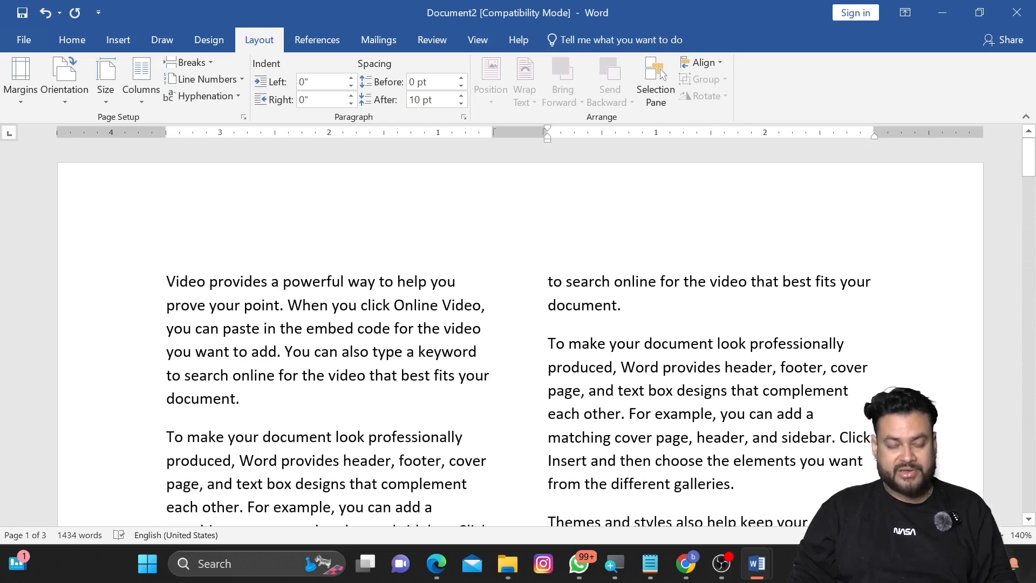
# Step: Create a new blank document and type the sentence THIS IS A GOOD BOY. on the first line
pyautogui.hotkey('ctrl', 'n')
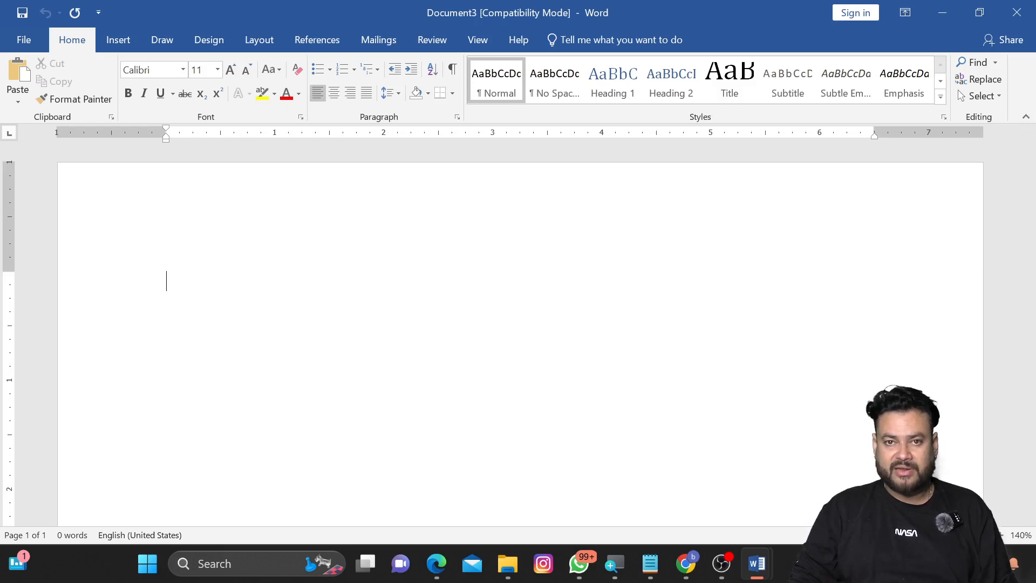
pyautogui.write('THIS')
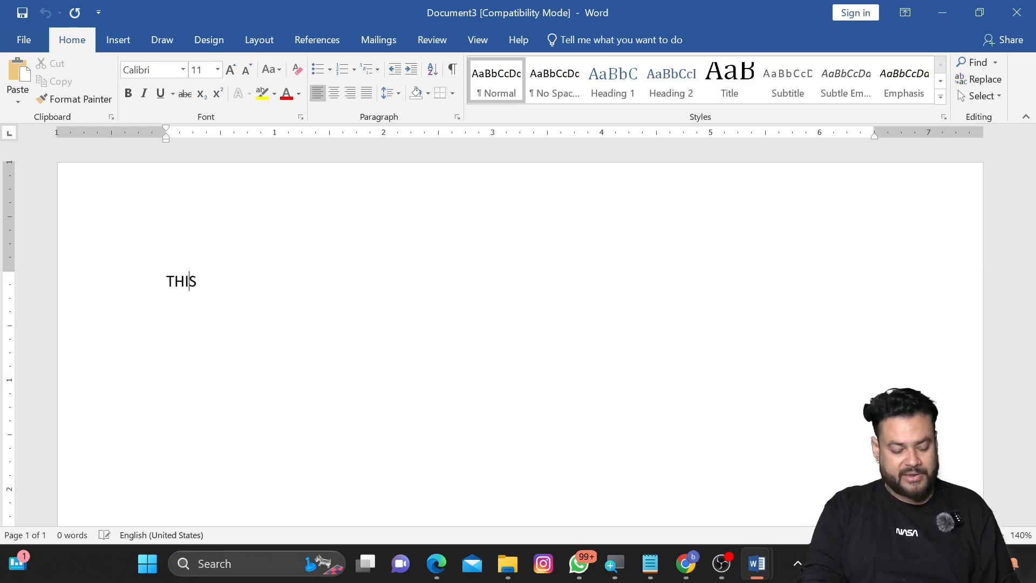
pyautogui.write(' IS A GO')
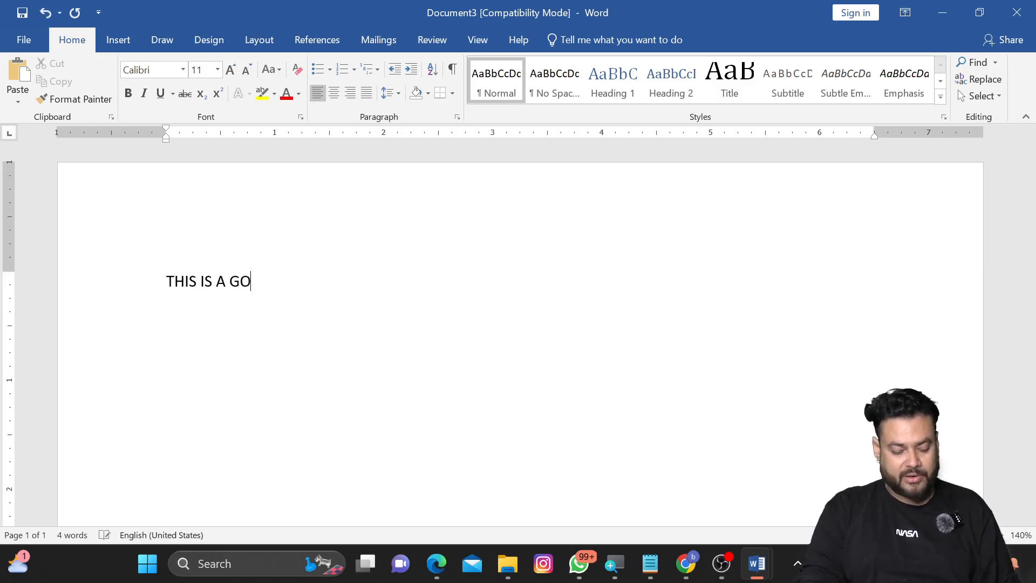
pyautogui.write('OD BOY')
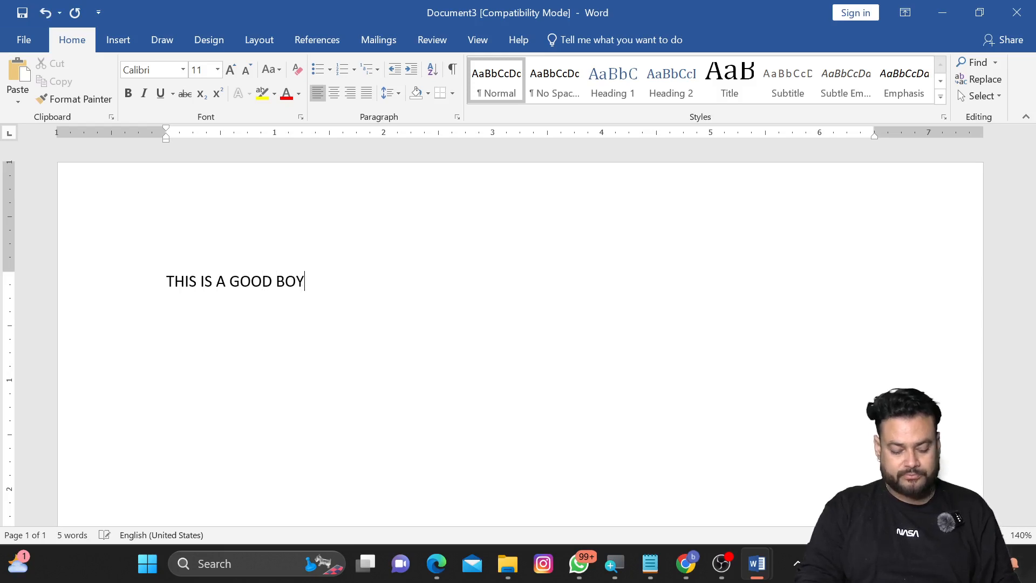
pyautogui.write('.')
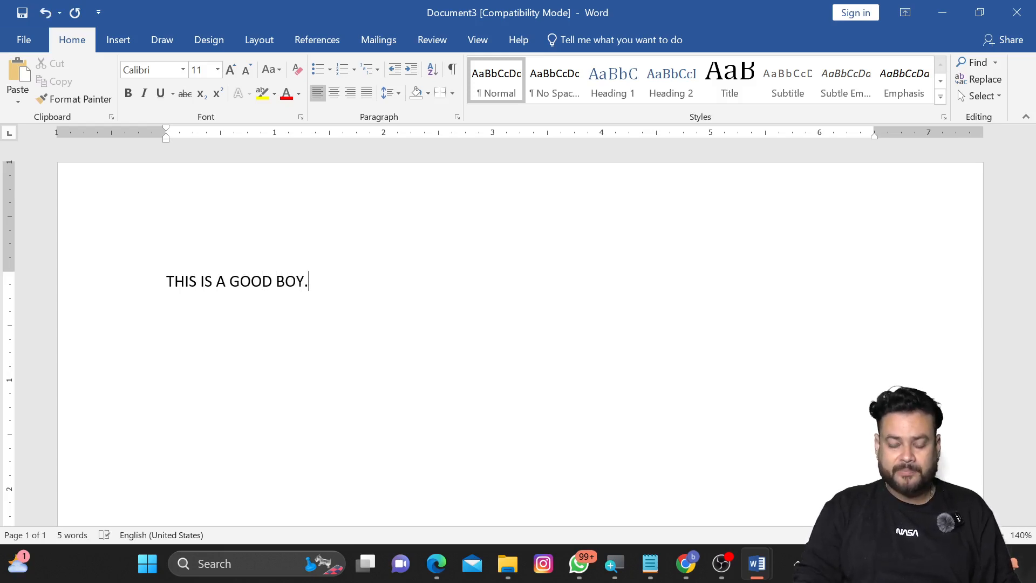
pyautogui.press('Return')
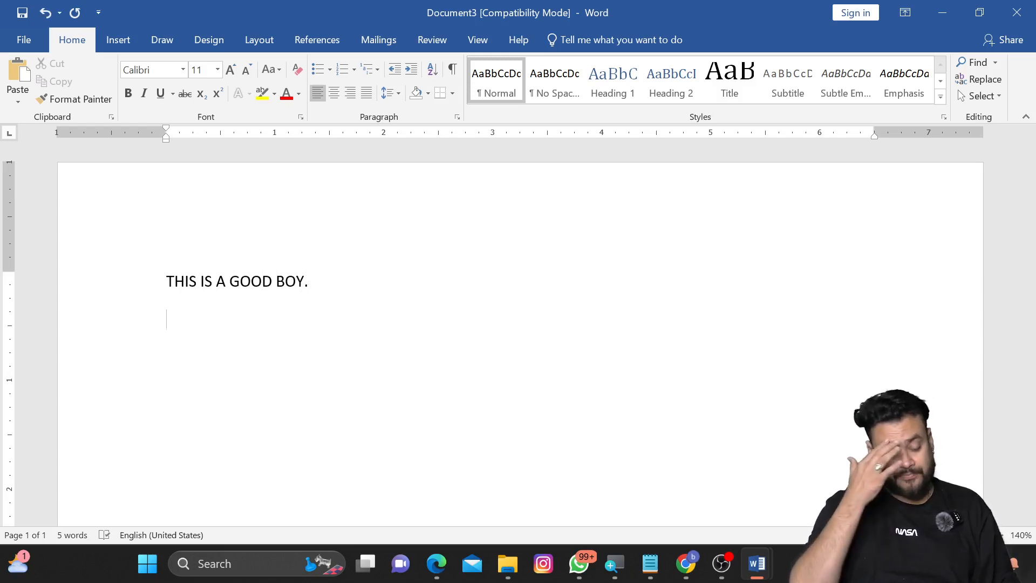
# Step: Enter DOG, CAT, RAT and HEN on separate lines below the sentence
pyautogui.write('DOG')
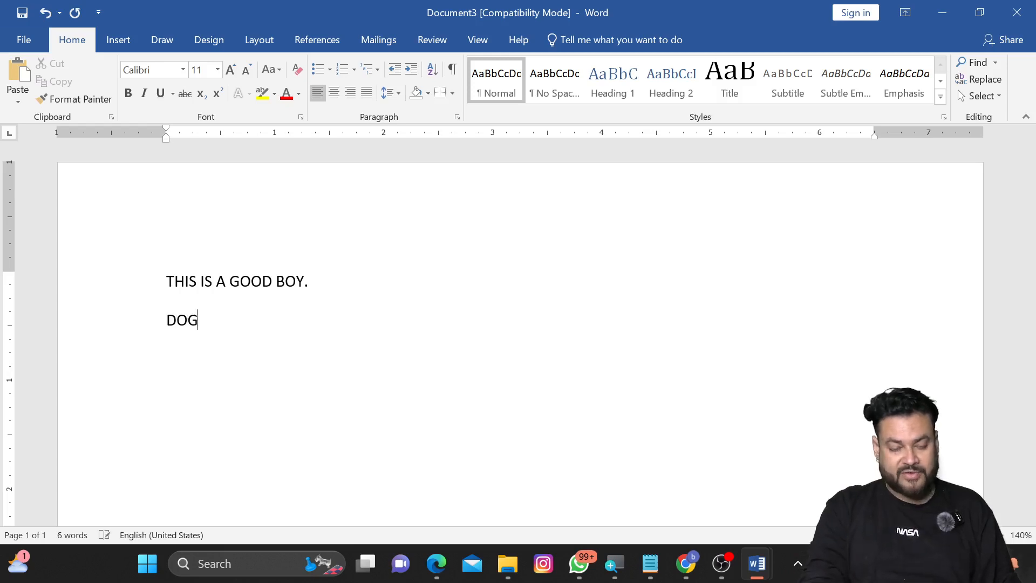
pyautogui.press('Return')
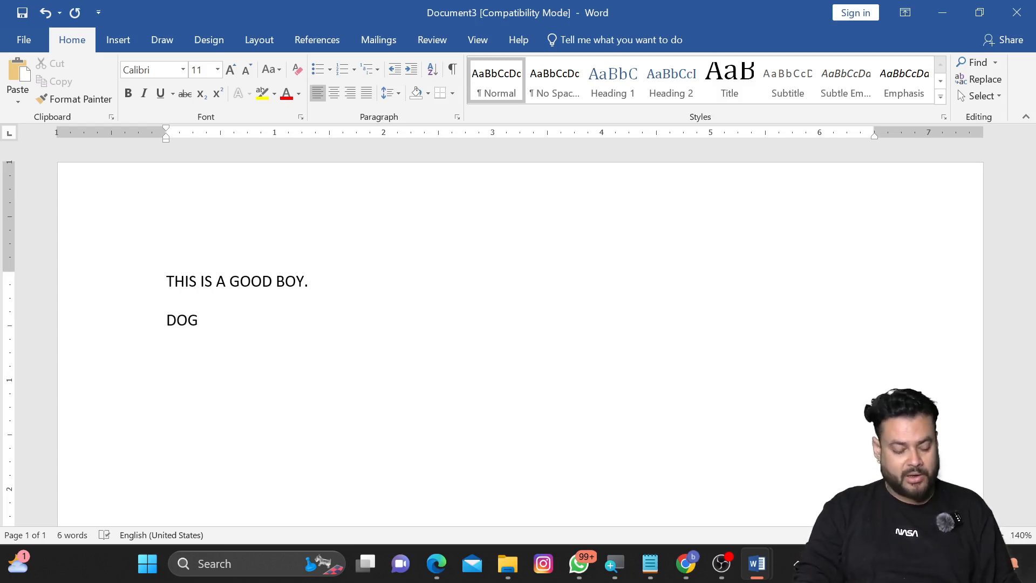
pyautogui.write('CAT')
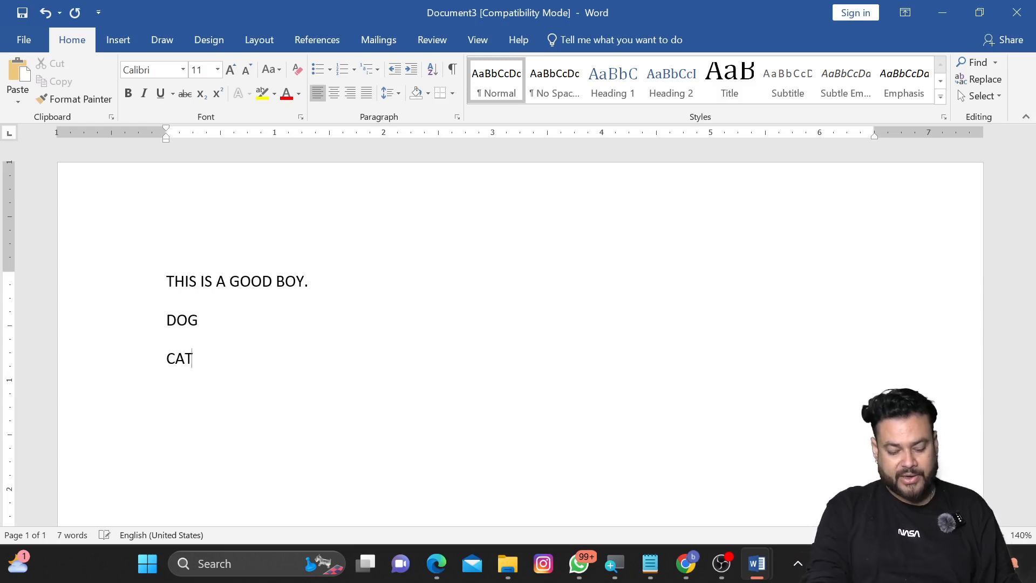
pyautogui.press('Return')
pyautogui.write('RAT')
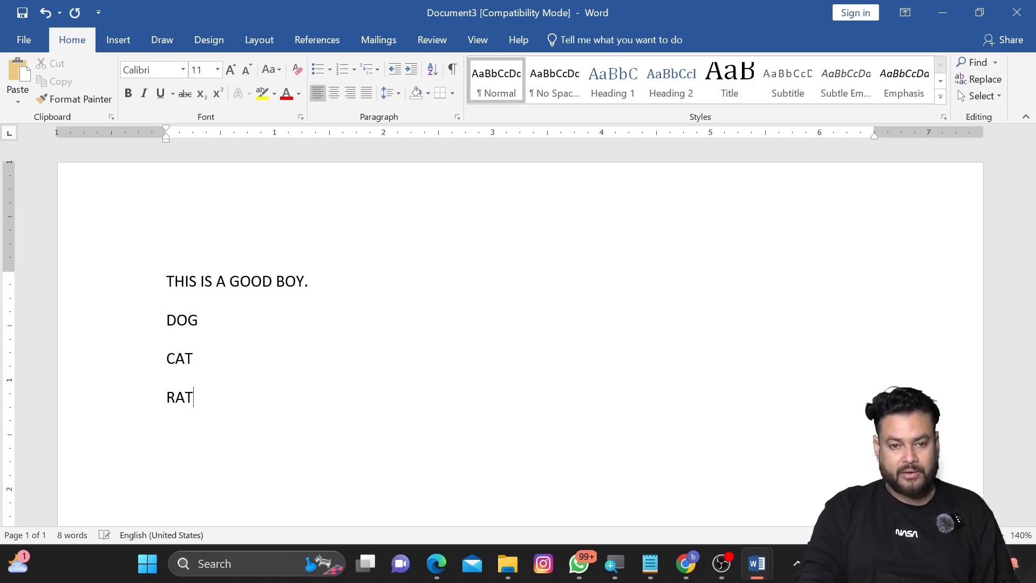
pyautogui.press('Return')
pyautogui.write('HEN')
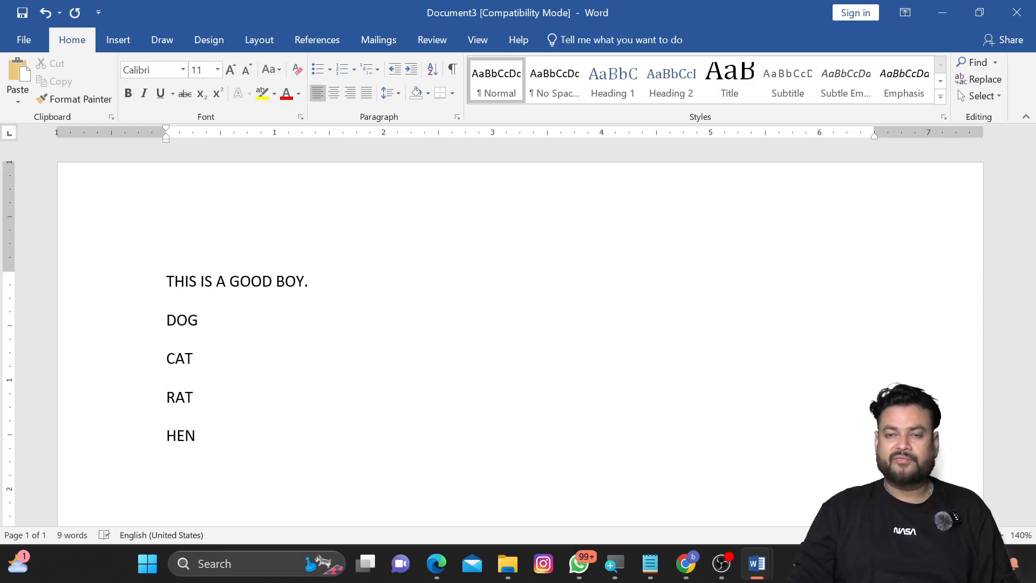
# Step: Duplicate the sentence and the four animal lines by pasting a copy below them
pyautogui.hotkey('ctrl', 'a')
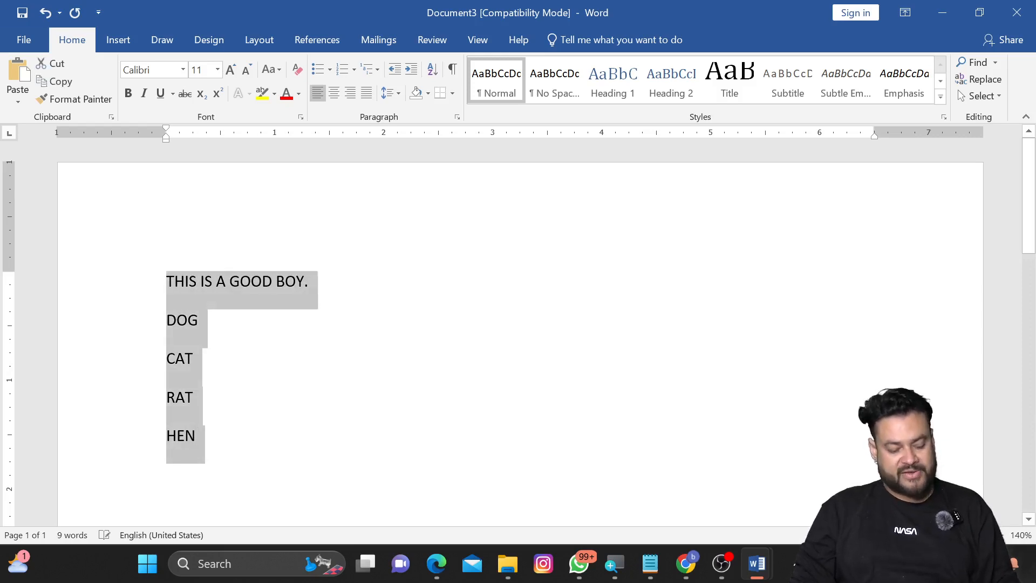
pyautogui.hotkey('ctrl', 'c')
pyautogui.hotkey('ctrl', 'End')
pyautogui.press('Return')
pyautogui.hotkey('ctrl', 'v')
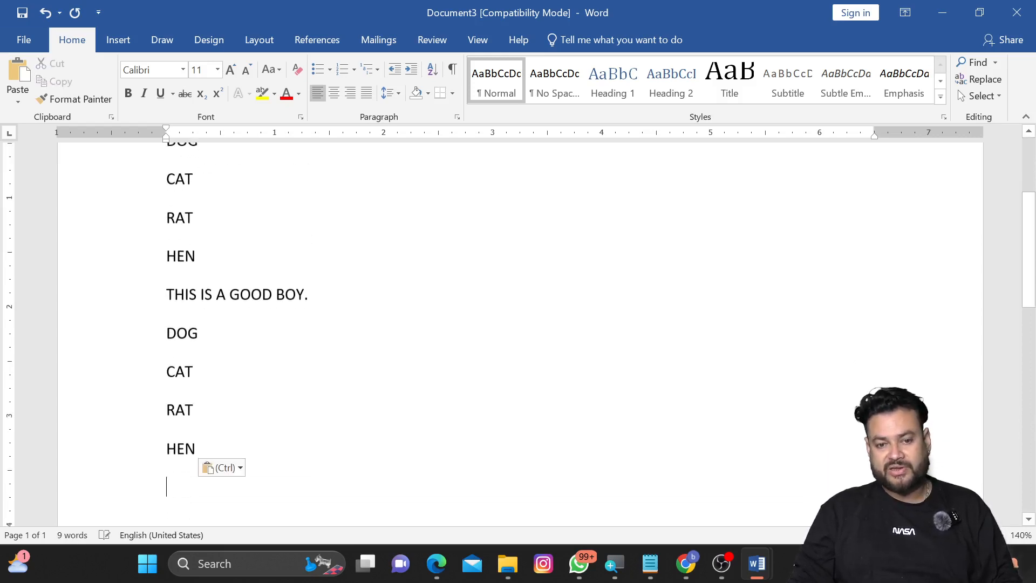
# Step: Apply the 1) a) i) multilevel list style to all paragraphs in the document
pyautogui.scroll(2, 353, 269)
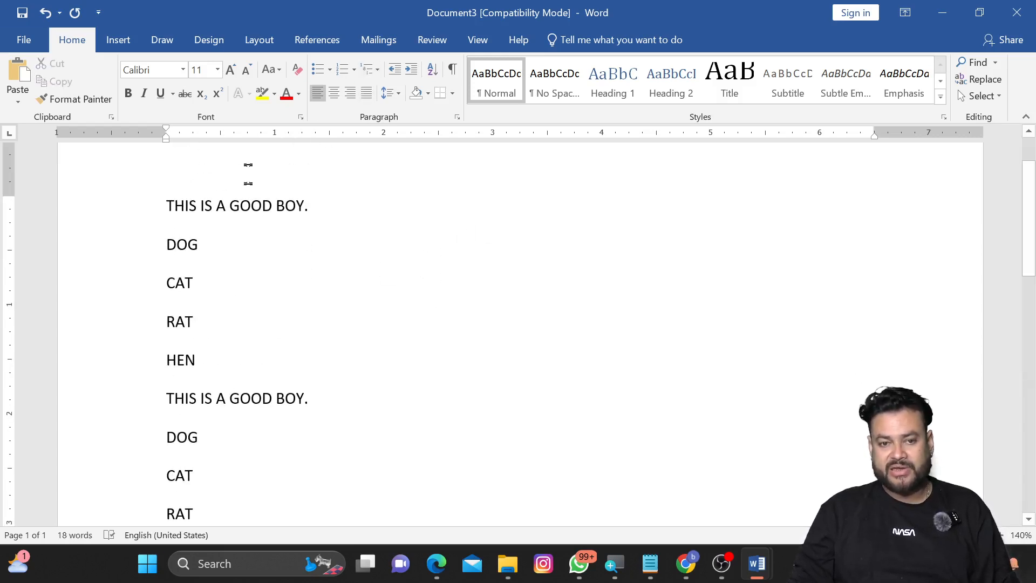
pyautogui.scroll(-2, 200, 475)
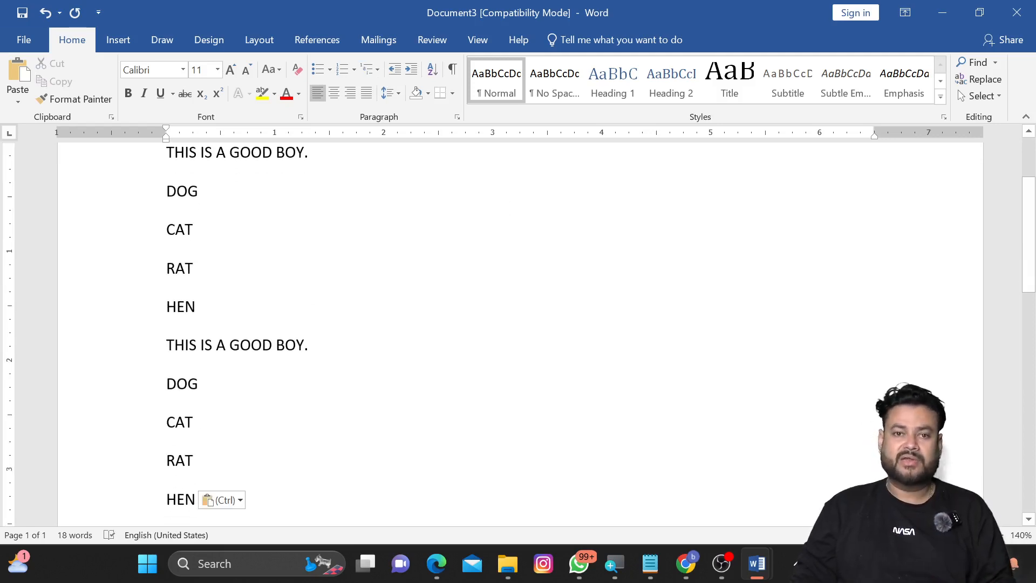
pyautogui.hotkey('ctrl', 'a')
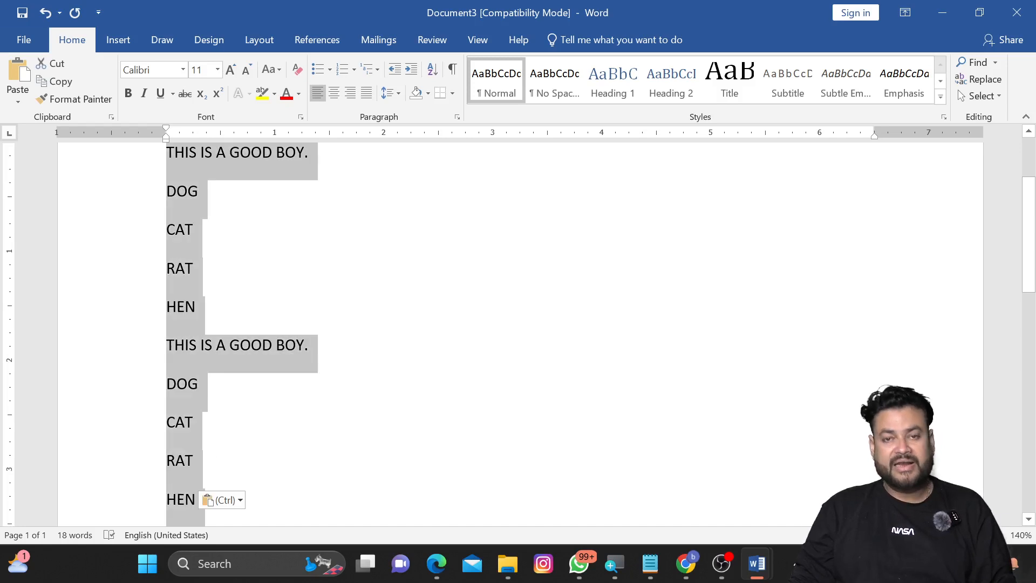
pyautogui.scroll(1, 432, 386)
pyautogui.scroll(1, 431, 386)
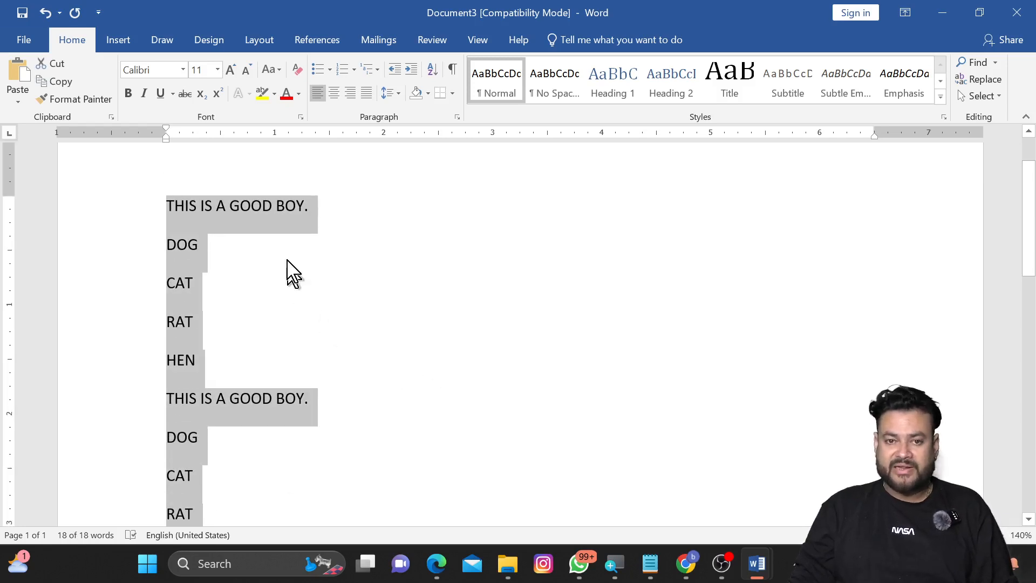
pyautogui.click(379, 71)
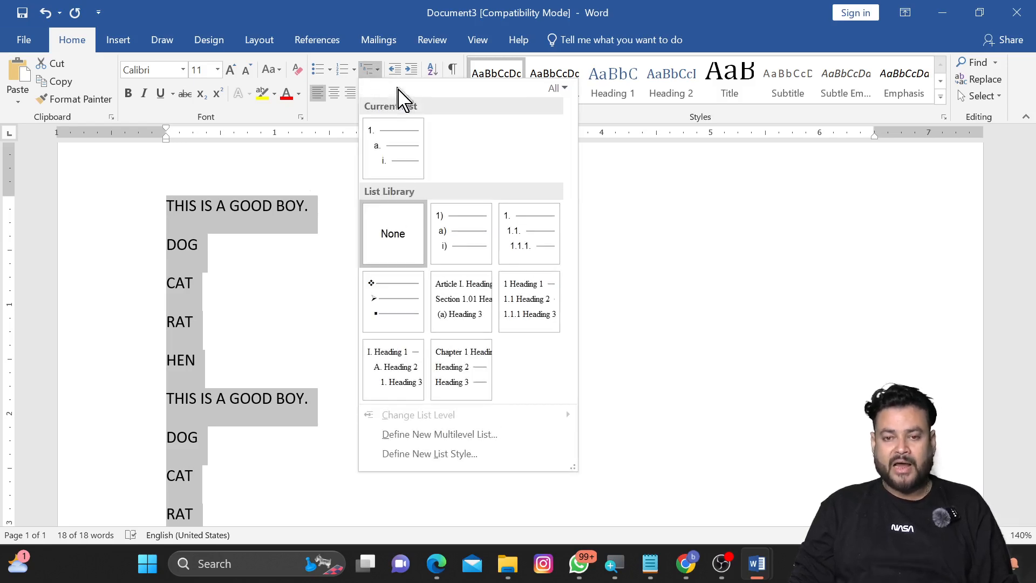
pyautogui.moveTo(390, 179)
pyautogui.moveTo(470, 248)
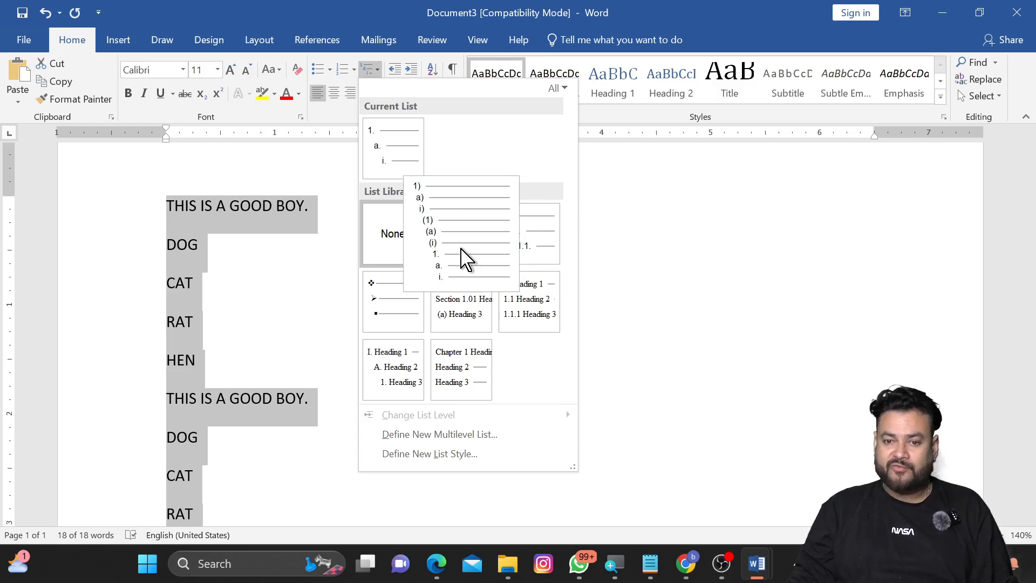
pyautogui.moveTo(534, 246)
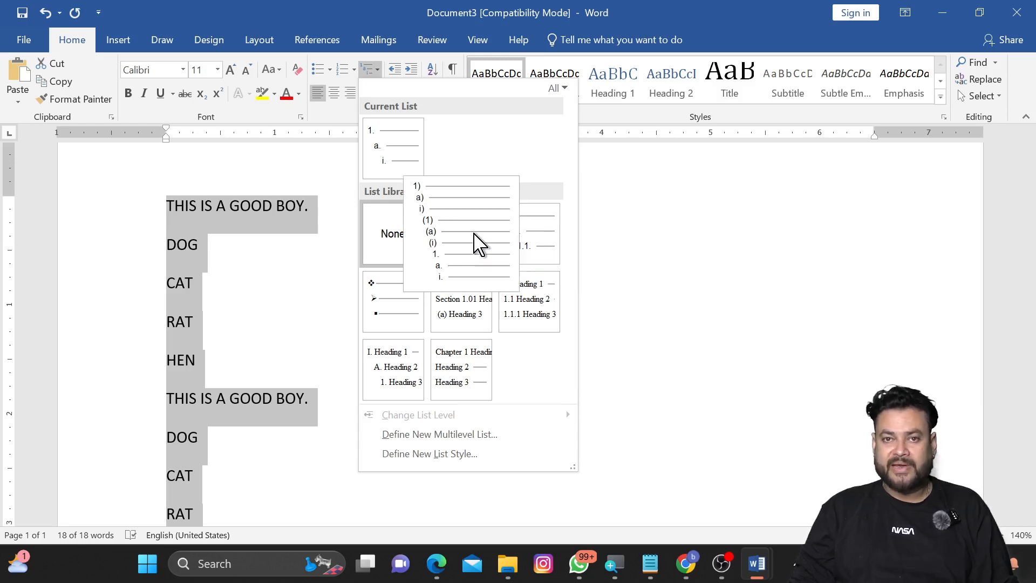
pyautogui.click(478, 242)
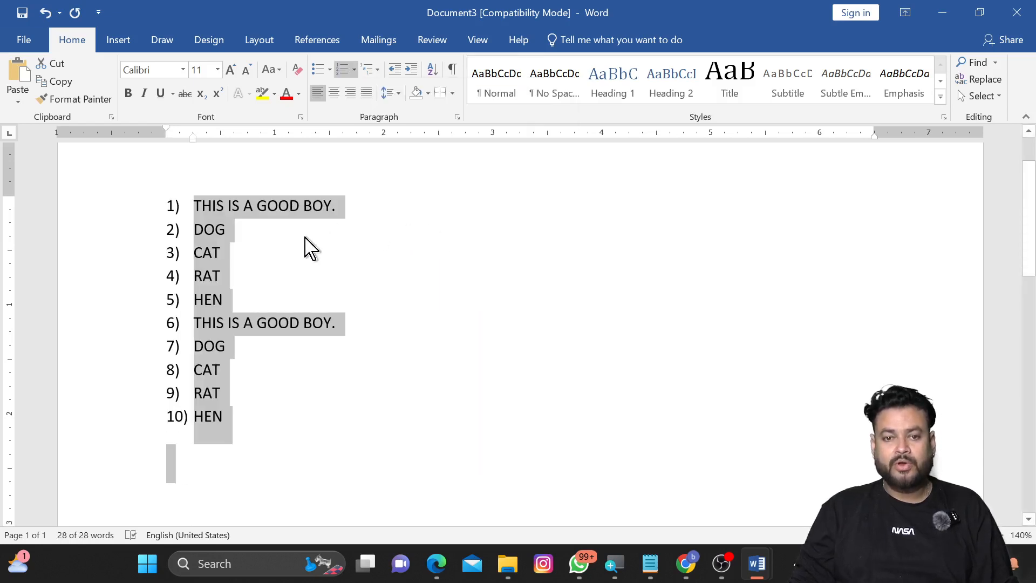
# Step: Select both groups of DOG, CAT, RAT and HEN lines and demote them to the a) b) c) d) sub-level
pyautogui.click(270, 239)
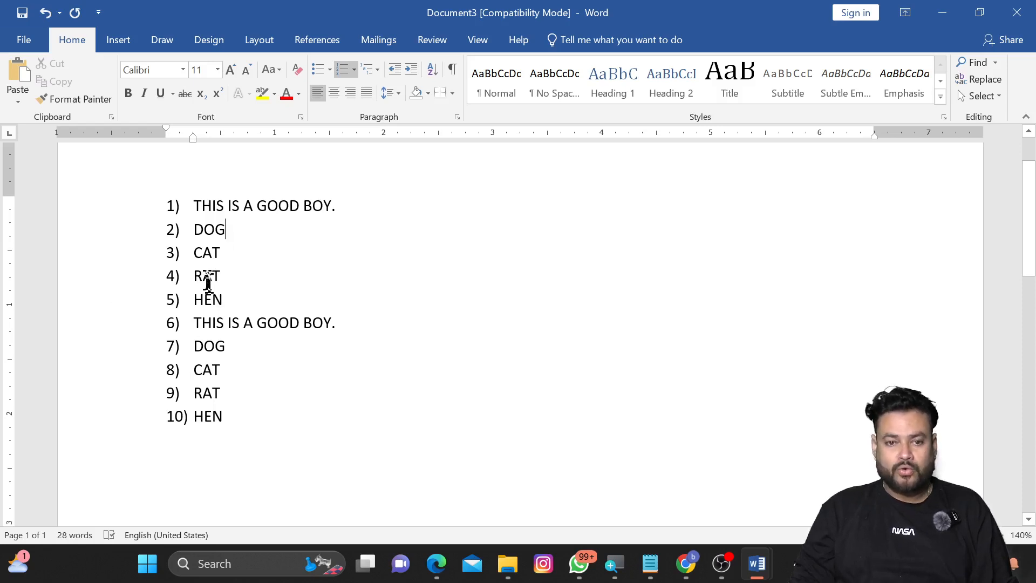
pyautogui.moveTo(232, 303); pyautogui.dragTo(195, 229)
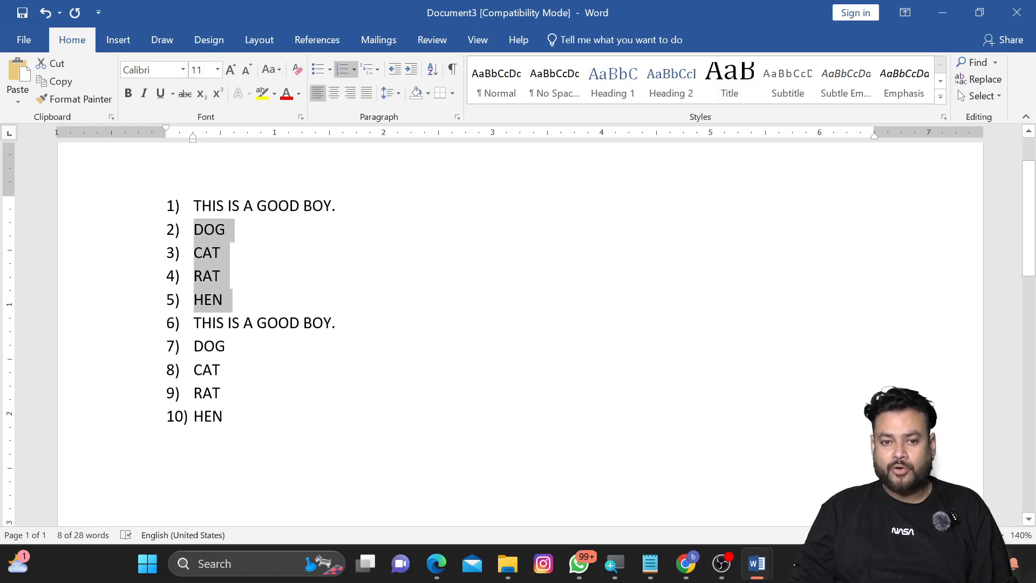
pyautogui.moveTo(232, 438); pyautogui.dragTo(195, 346)
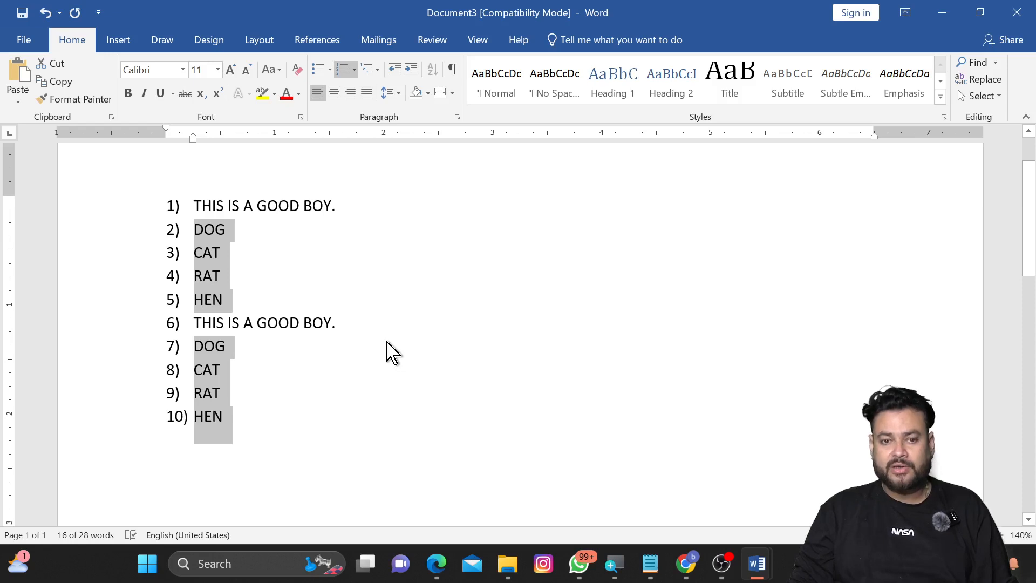
pyautogui.click(223, 415)
pyautogui.moveTo(223, 424); pyautogui.dragTo(211, 348)
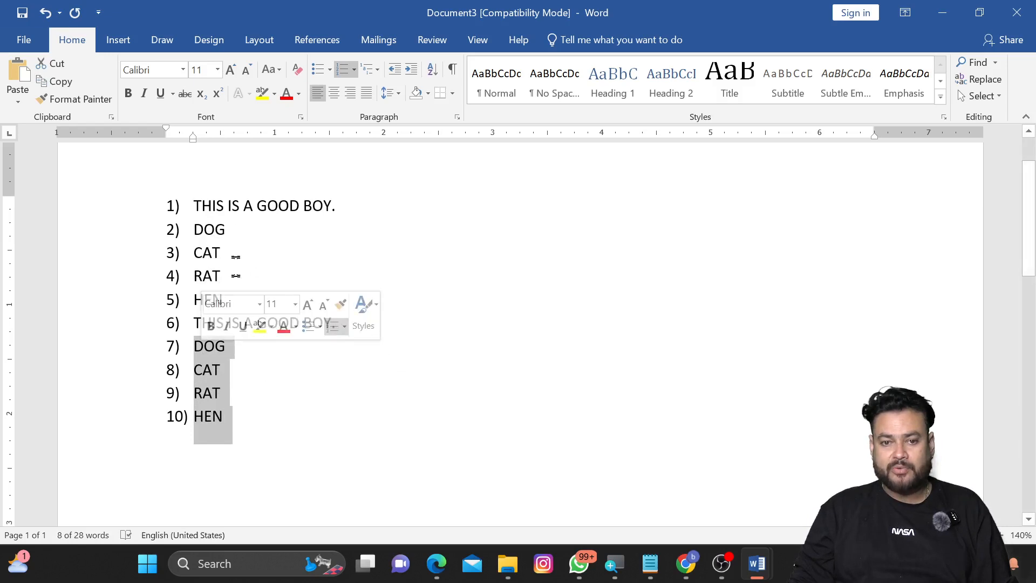
pyautogui.doubleClick(226, 232)
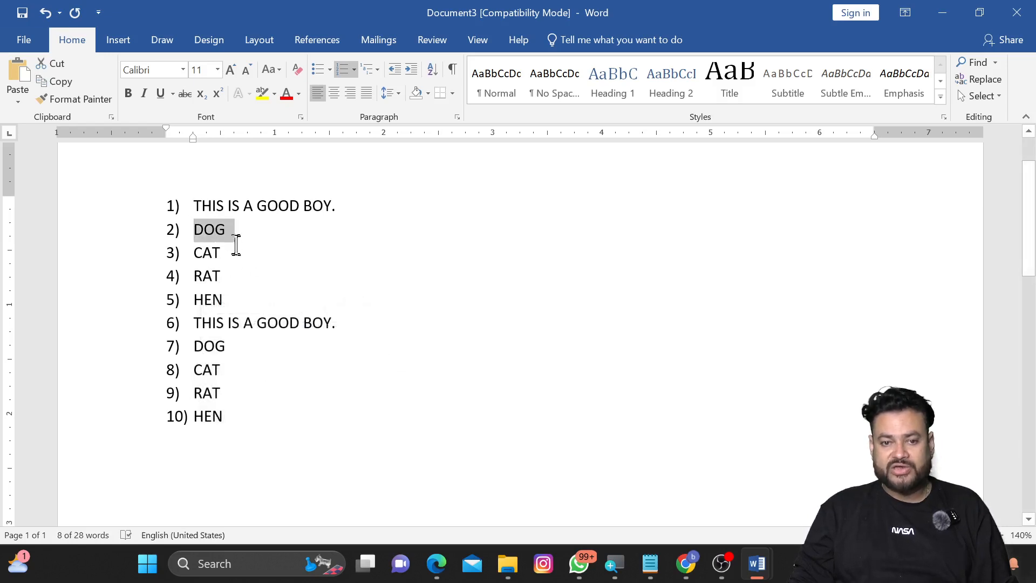
pyautogui.moveTo(236, 246); pyautogui.dragTo(245, 301)
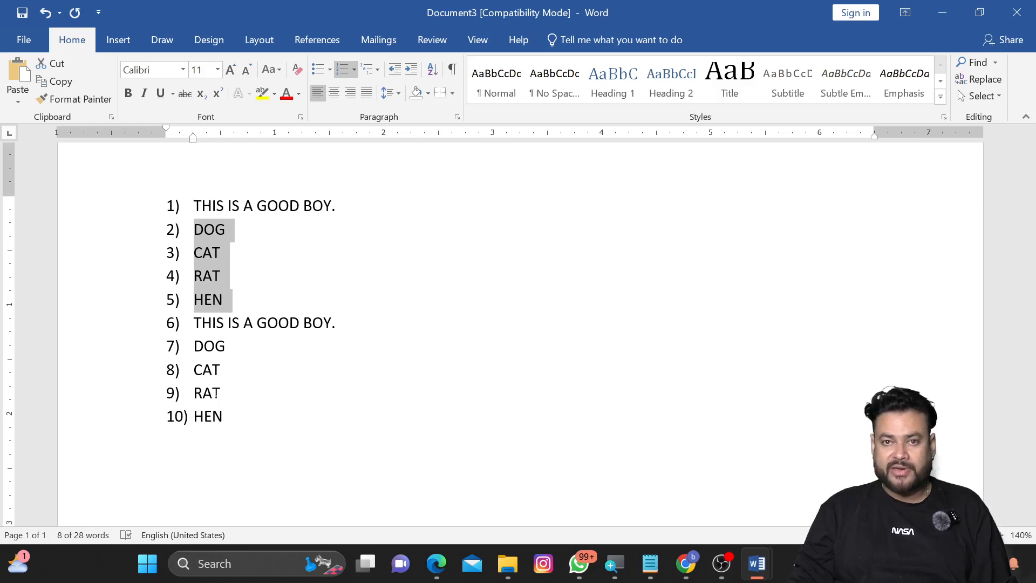
pyautogui.moveTo(224, 432); pyautogui.dragTo(195, 350)
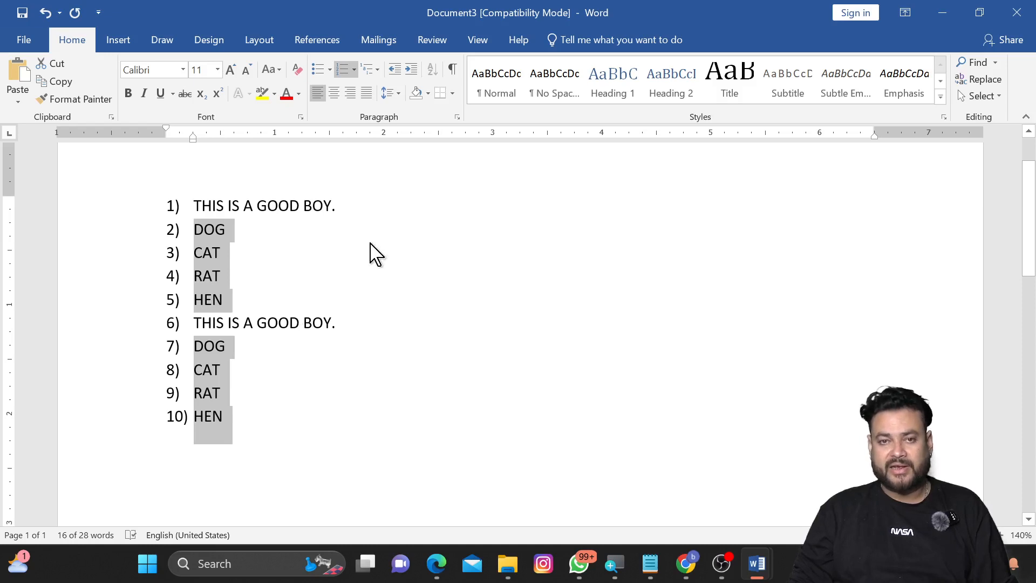
pyautogui.click(412, 71)
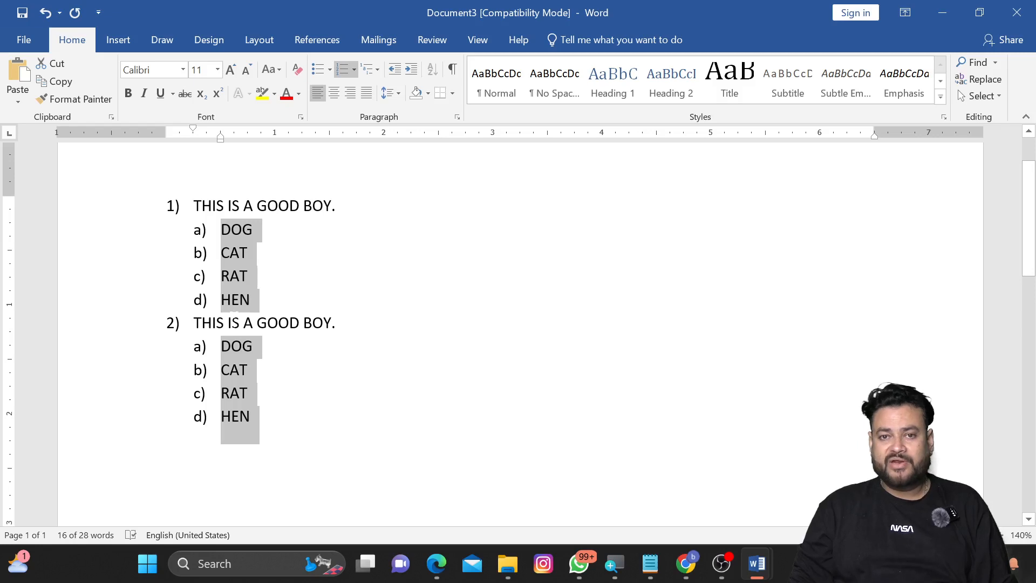
pyautogui.click(302, 297)
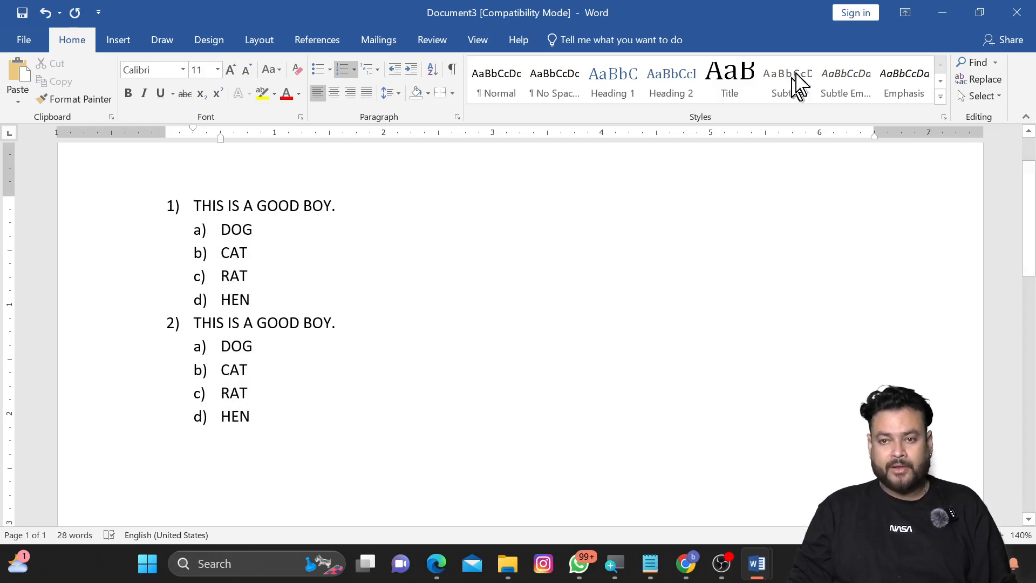
# Step: Switch to the other open document with sample text and undo its last layout change
pyautogui.click(942, 14)
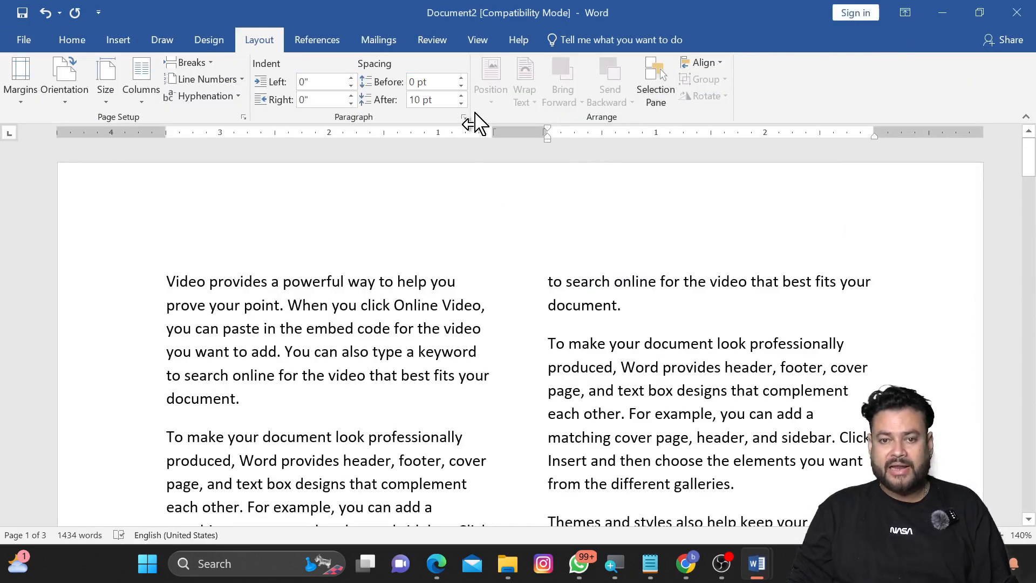
pyautogui.click(77, 45)
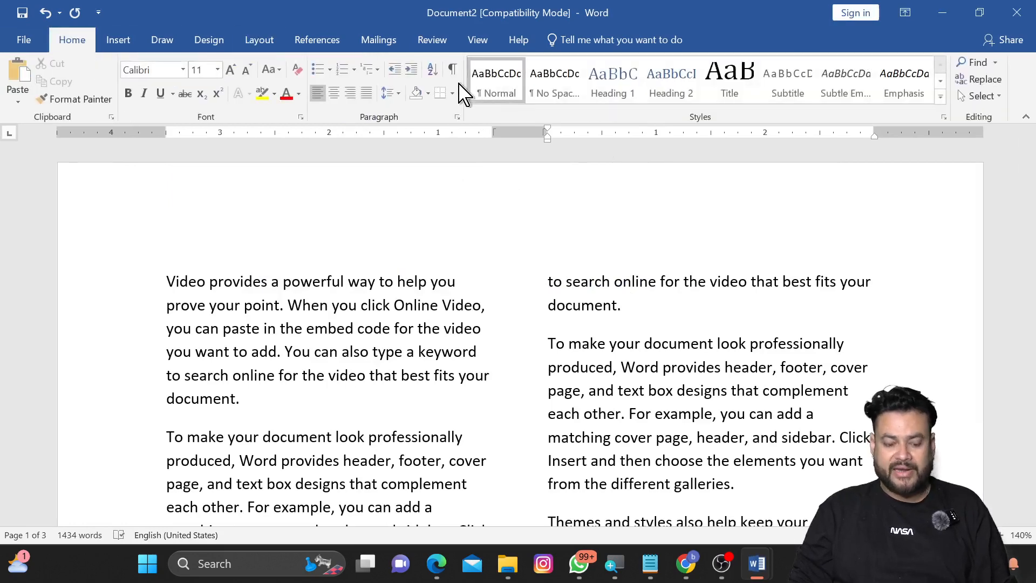
pyautogui.hotkey('ctrl', 'z')
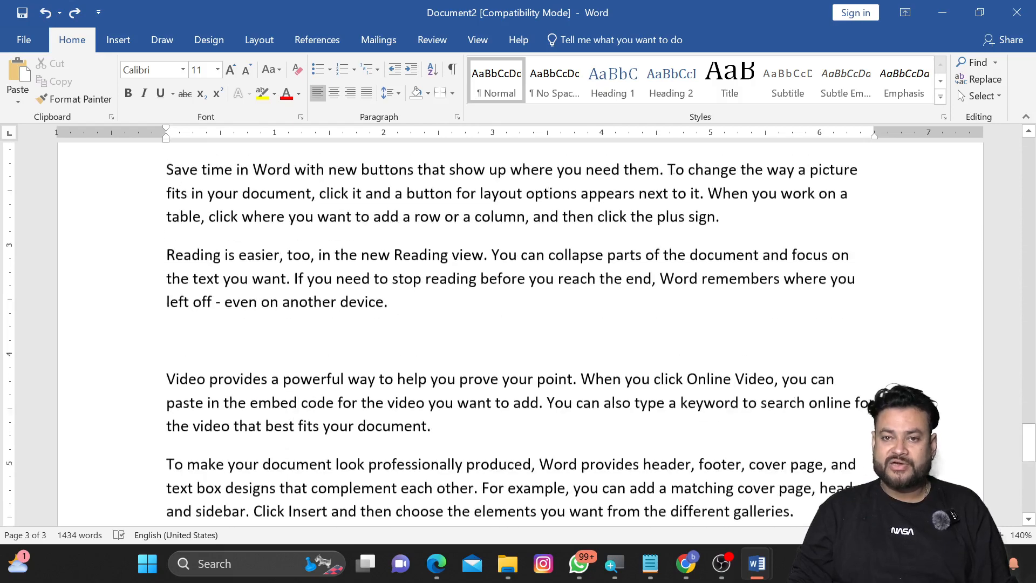
# Step: Select all the text and increase its indent several steps
pyautogui.scroll(-10, 488, 178)
pyautogui.hotkey('ctrl', 'a')
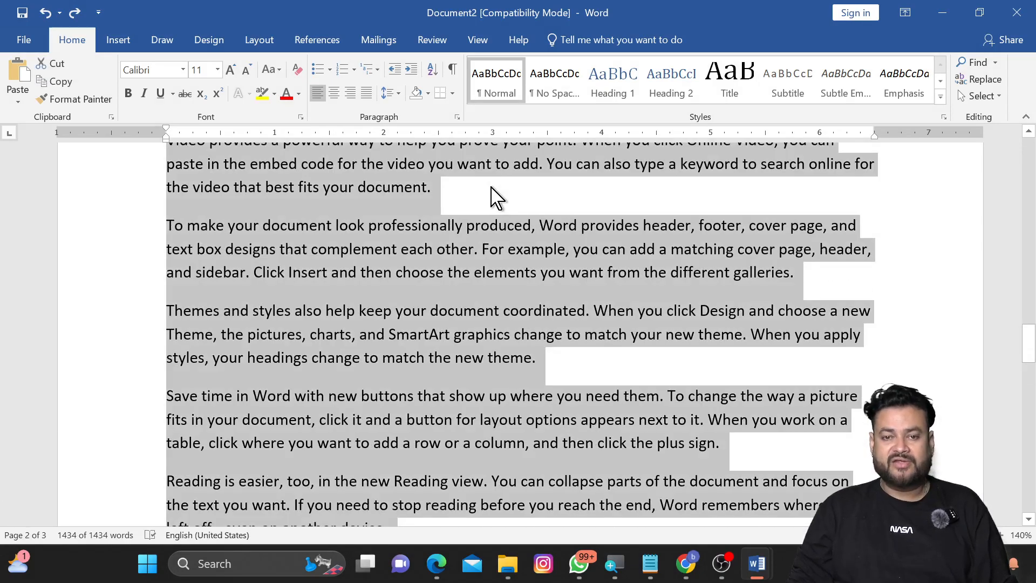
pyautogui.click(416, 71)
pyautogui.click(415, 71)
pyautogui.click(416, 70)
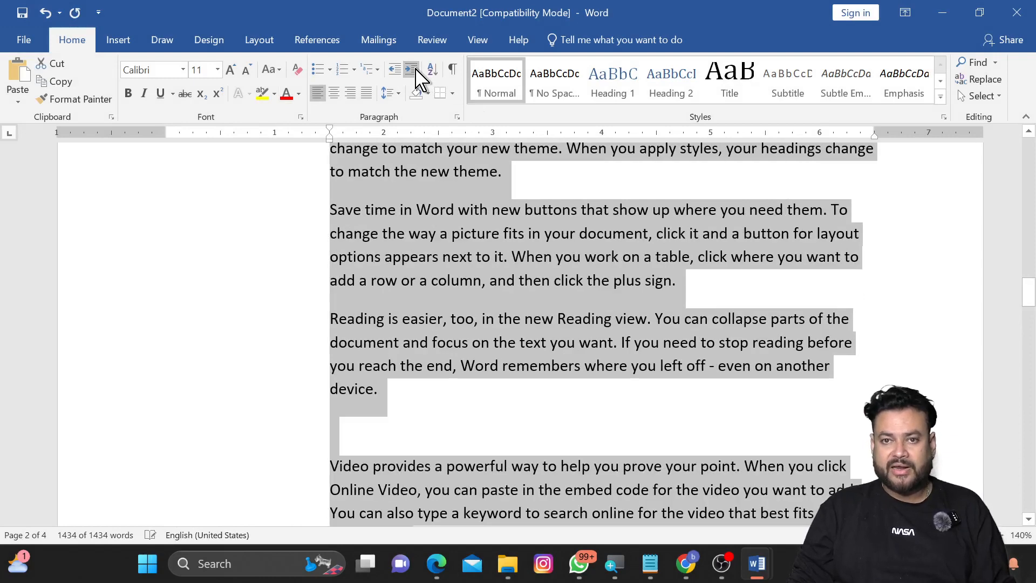
pyautogui.click(416, 71)
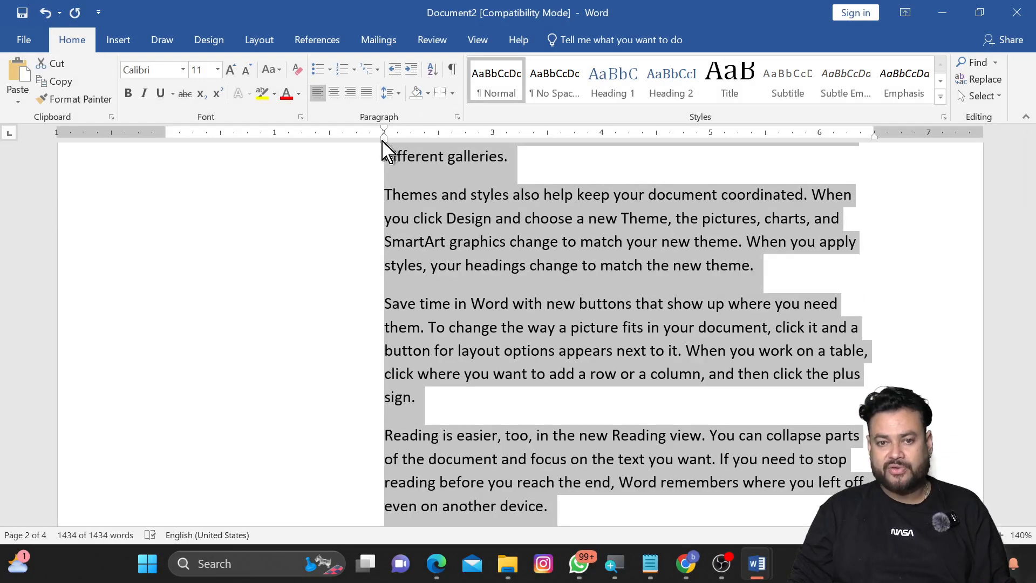
pyautogui.click(415, 73)
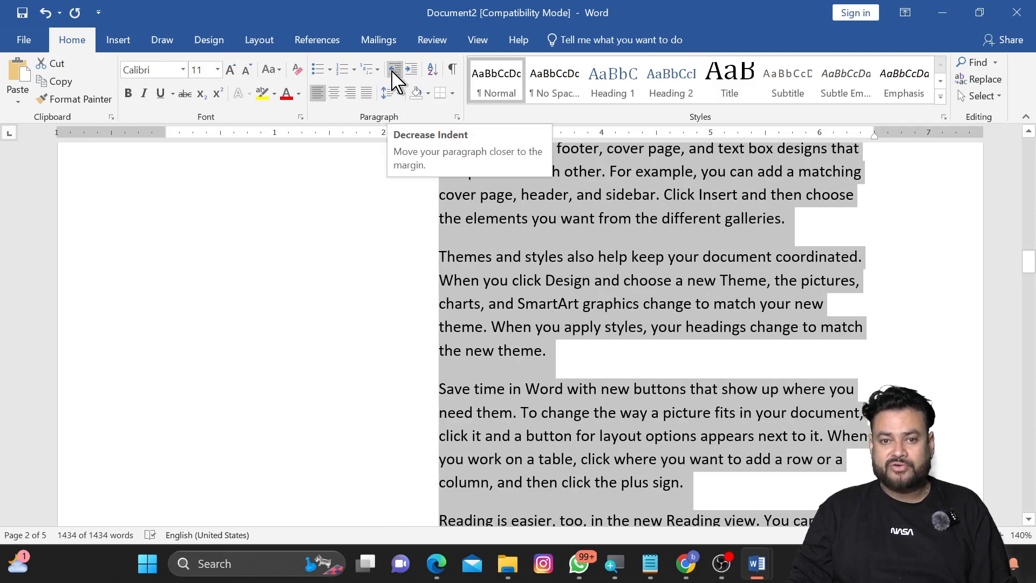
# Step: Decrease the indent of all the text back to the margin
pyautogui.click(396, 80)
pyautogui.click(396, 80)
pyautogui.click(396, 80)
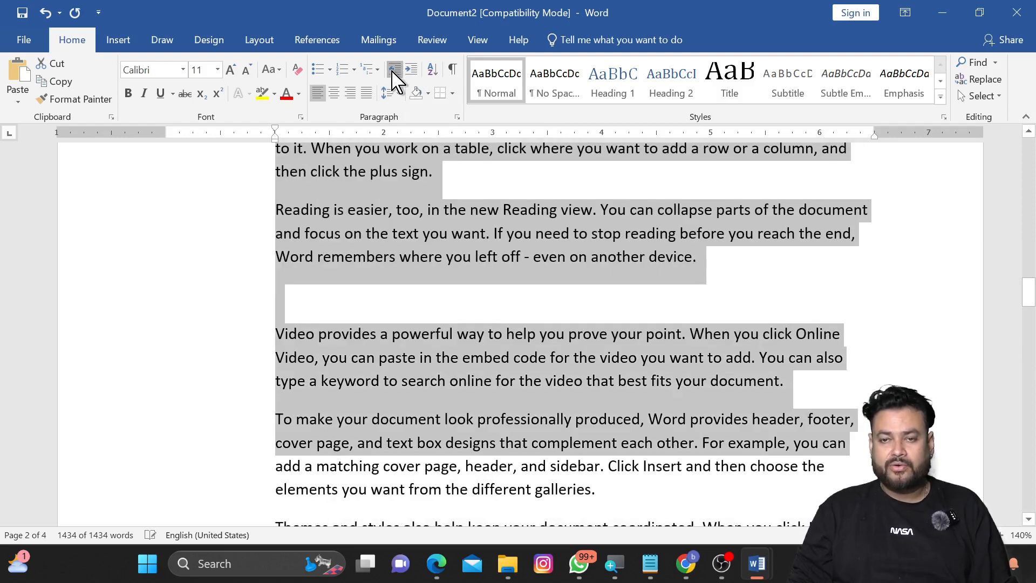
pyautogui.click(396, 80)
pyautogui.click(395, 79)
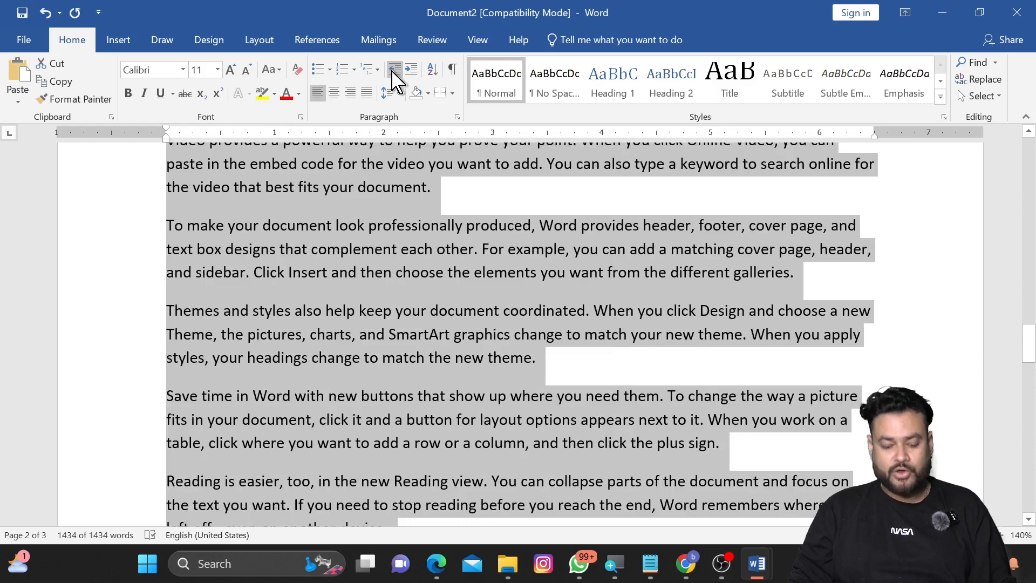
# Step: Increase the indent of all the text three steps with the keyboard shortcut
pyautogui.hotkey('ctrl', 'm')
pyautogui.hotkey('ctrl', 'm')
pyautogui.hotkey('ctrl', 'm')
pyautogui.hotkey('ctrl', 'm')
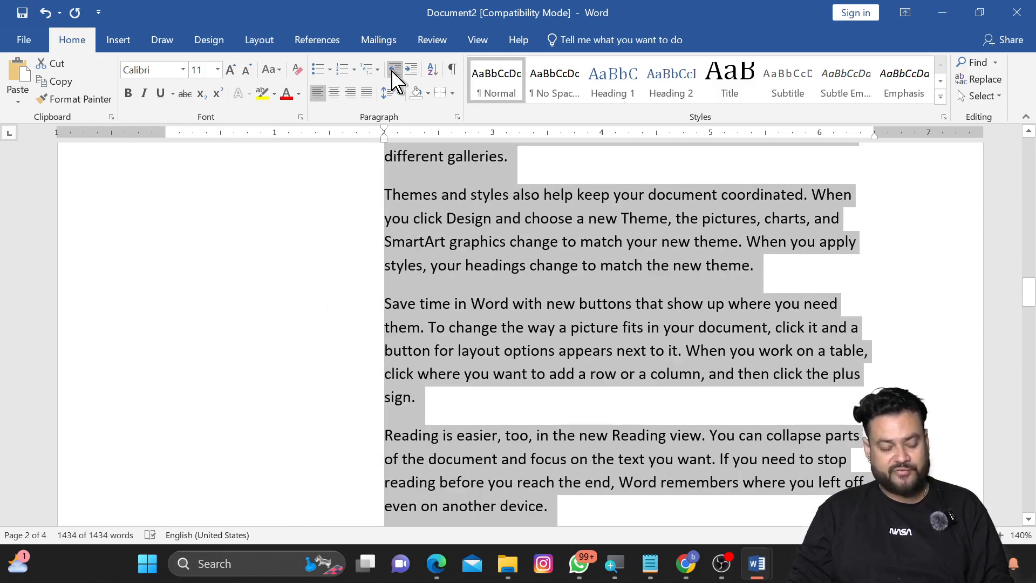
# Step: Decrease the indent of the selected text back to the margin
pyautogui.click(394, 73)
pyautogui.click(394, 73)
pyautogui.click(394, 73)
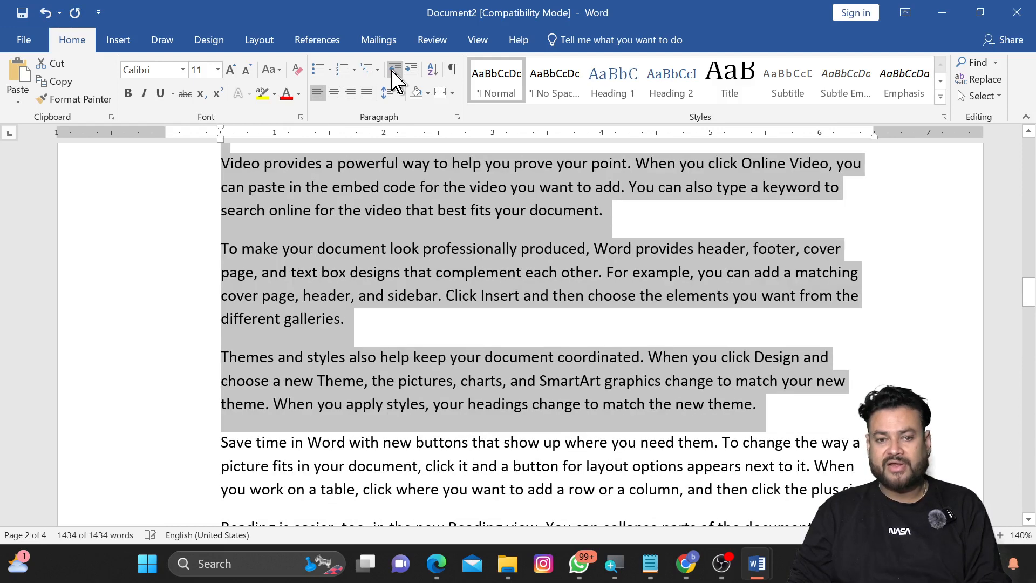
pyautogui.click(394, 72)
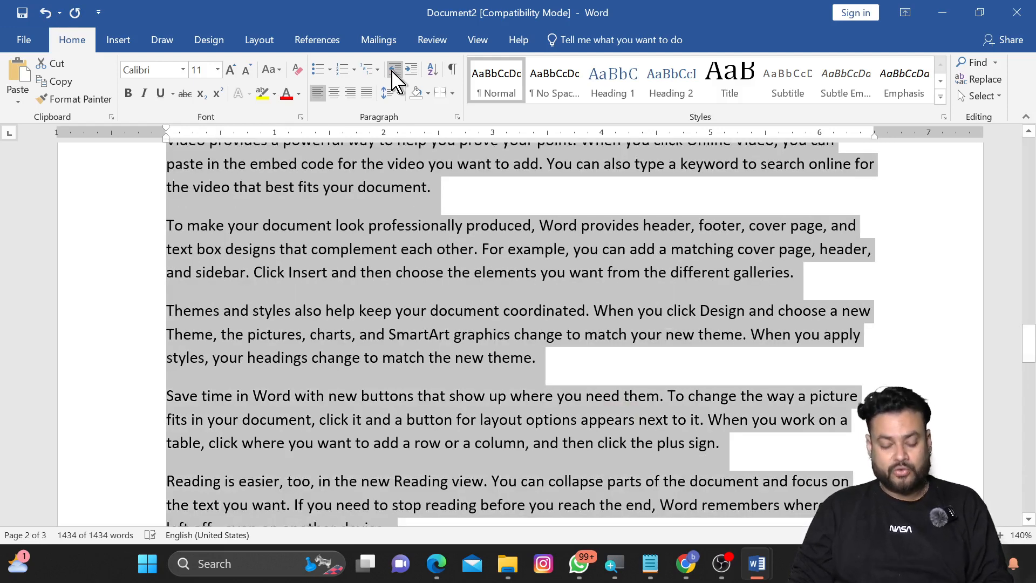
# Step: Increase the indent of all the text four steps with the keyboard shortcut
pyautogui.hotkey('ctrl', 'm')
pyautogui.hotkey('ctrl', 'm')
pyautogui.hotkey('ctrl', 'm')
pyautogui.hotkey('ctrl', 'm')
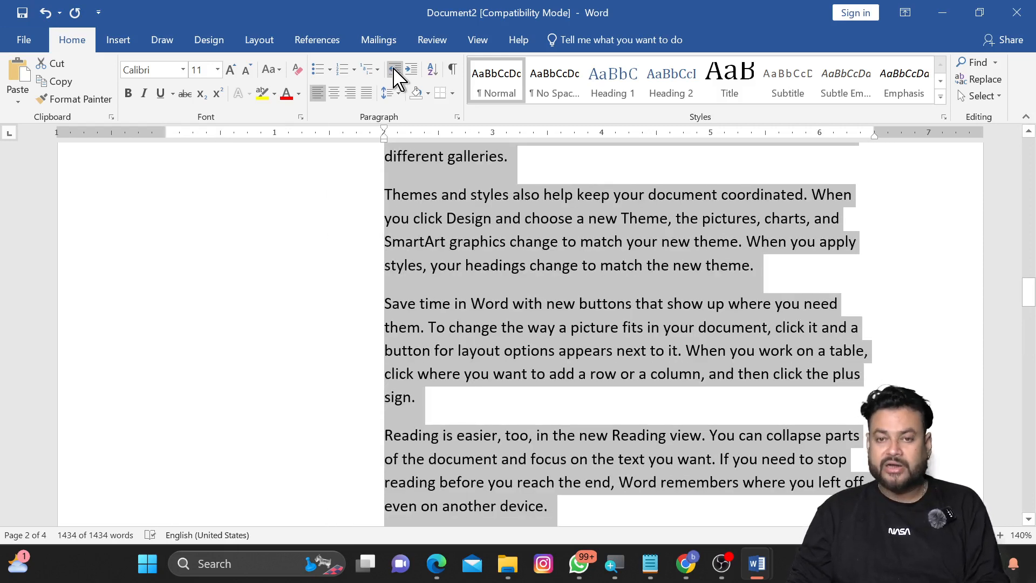
# Step: Decrease the indent of the selected text back to the margin once more
pyautogui.click(394, 70)
pyautogui.click(395, 70)
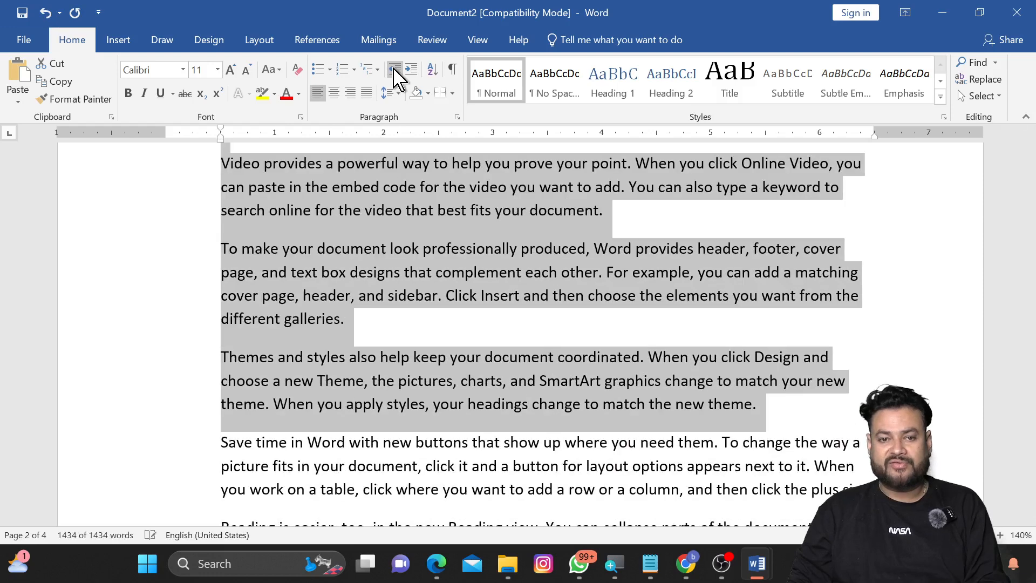
pyautogui.click(395, 70)
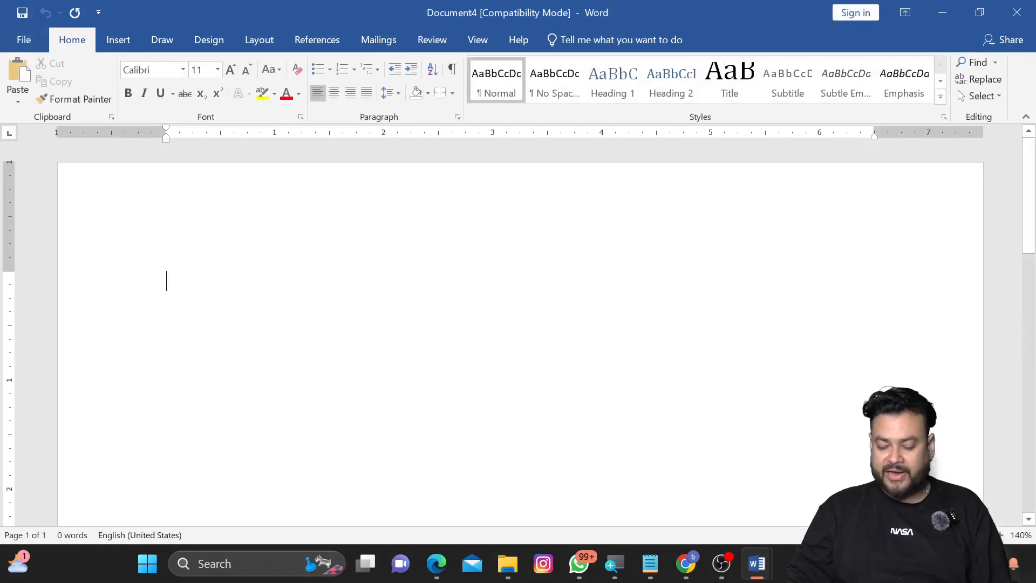
# Step: In a new blank document, enter the numbers 1 to 5 on separate lines
pyautogui.write('1')
pyautogui.press('Return')
pyautogui.write('2')
pyautogui.press('Return')
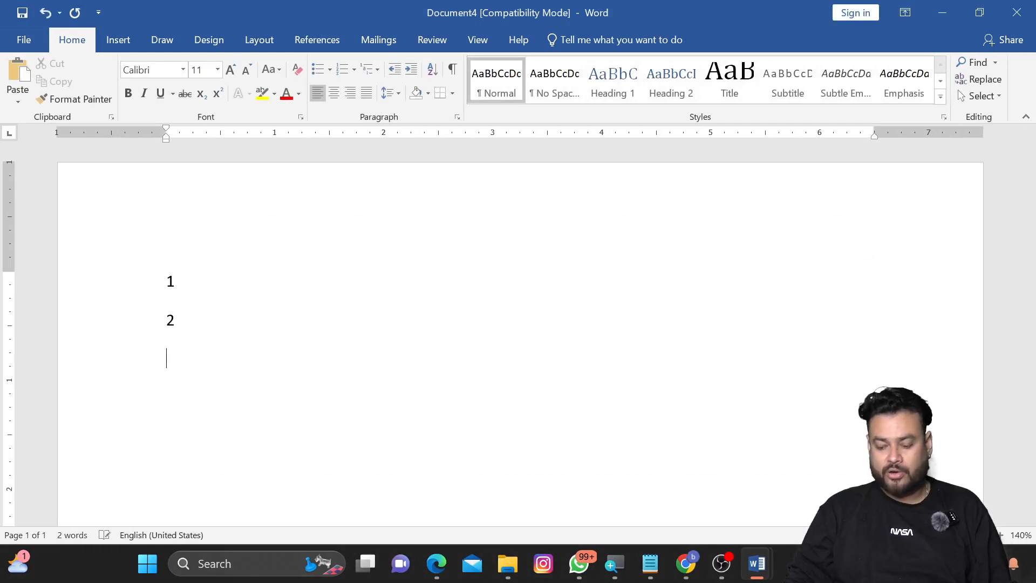
pyautogui.write('4')
pyautogui.press('Return')
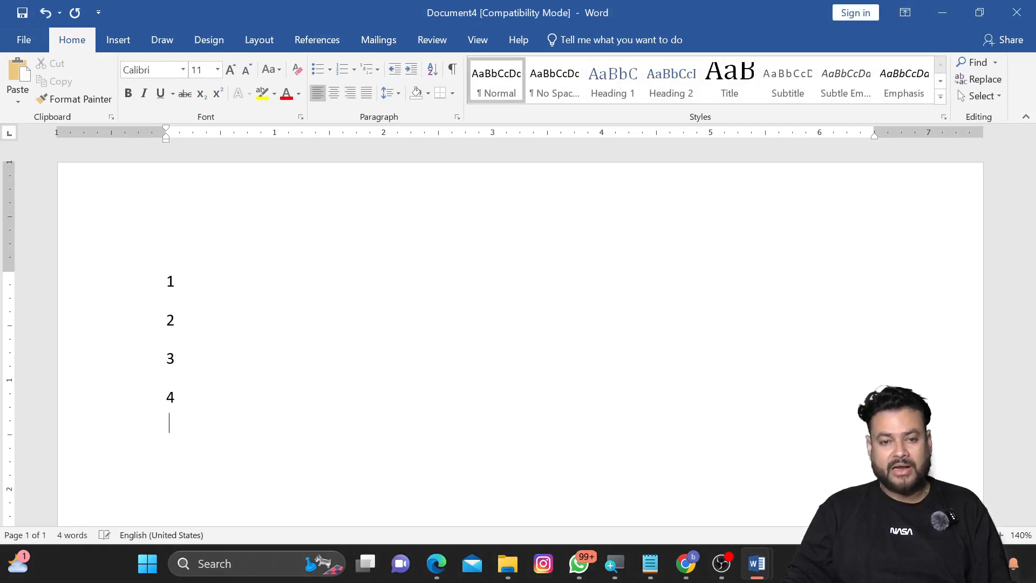
pyautogui.write('5')
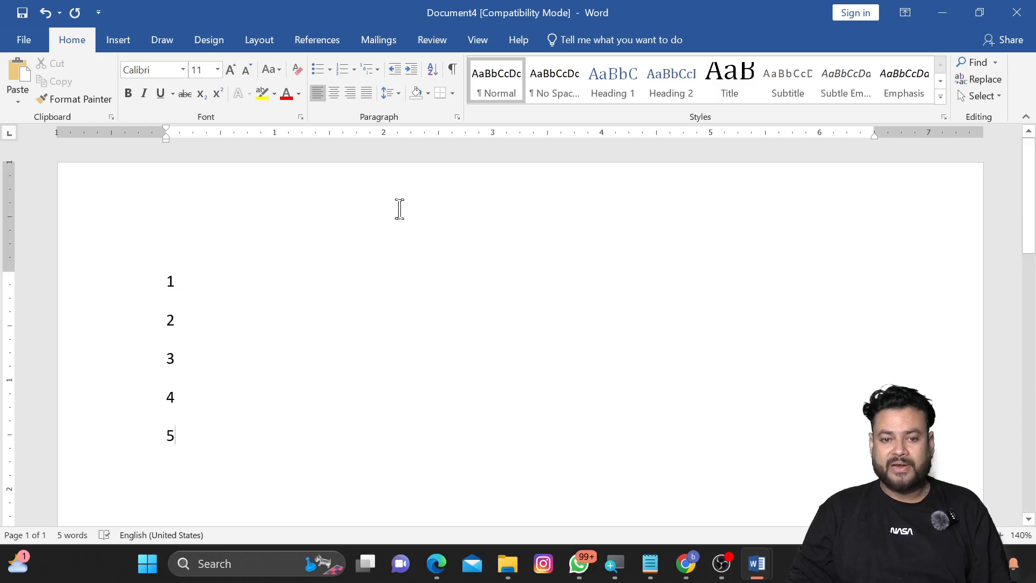
# Step: Select the five number paragraphs and sort them by number in descending order
pyautogui.moveTo(181, 286); pyautogui.dragTo(225, 436)
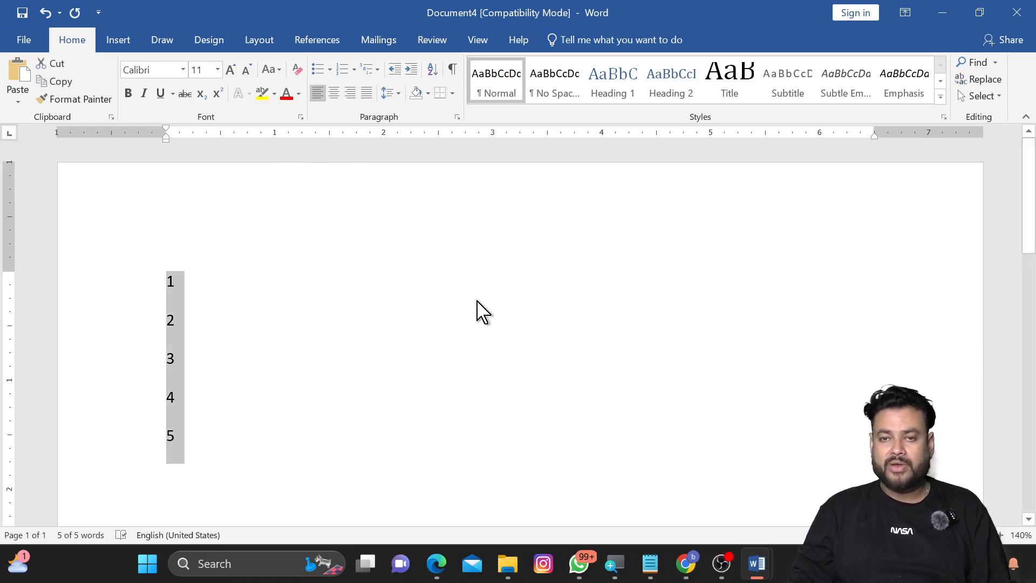
pyautogui.click(433, 69)
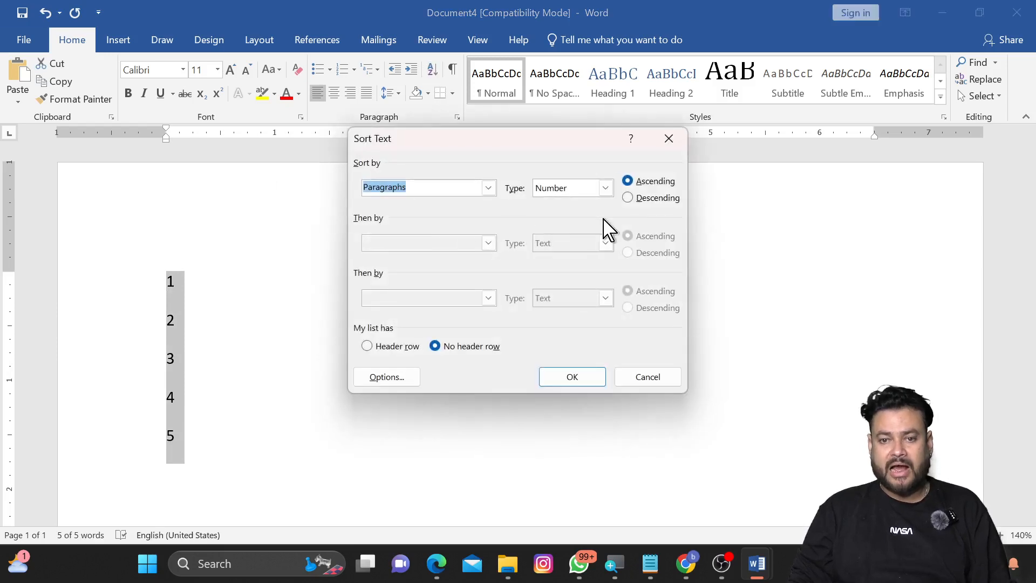
pyautogui.click(647, 200)
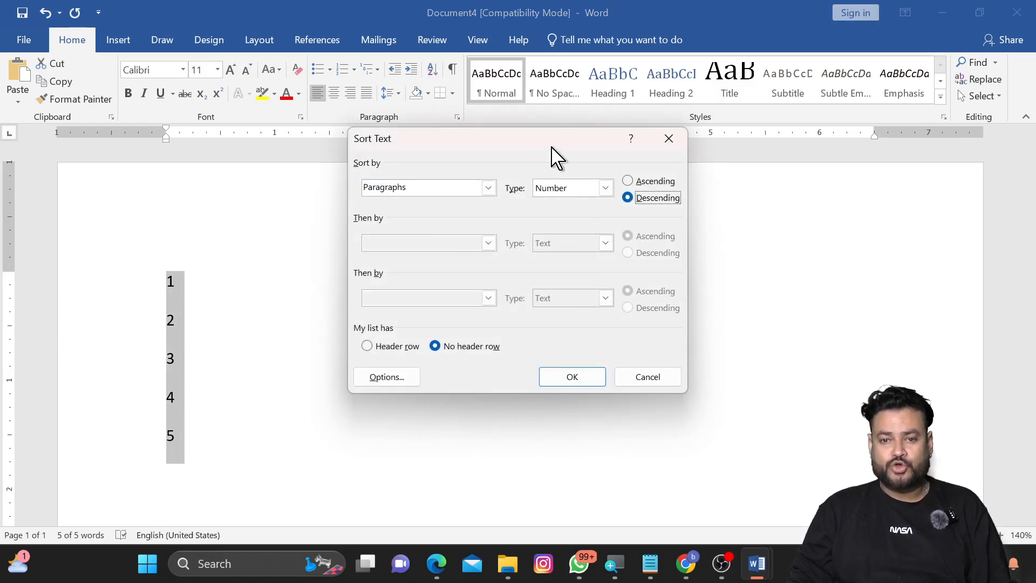
pyautogui.moveTo(553, 148); pyautogui.dragTo(404, 155)
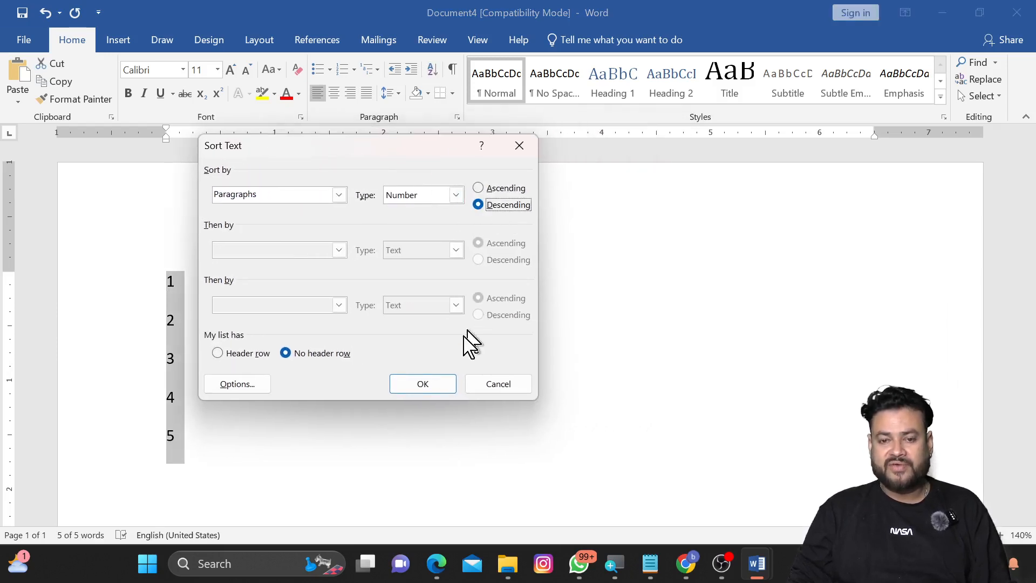
pyautogui.click(424, 388)
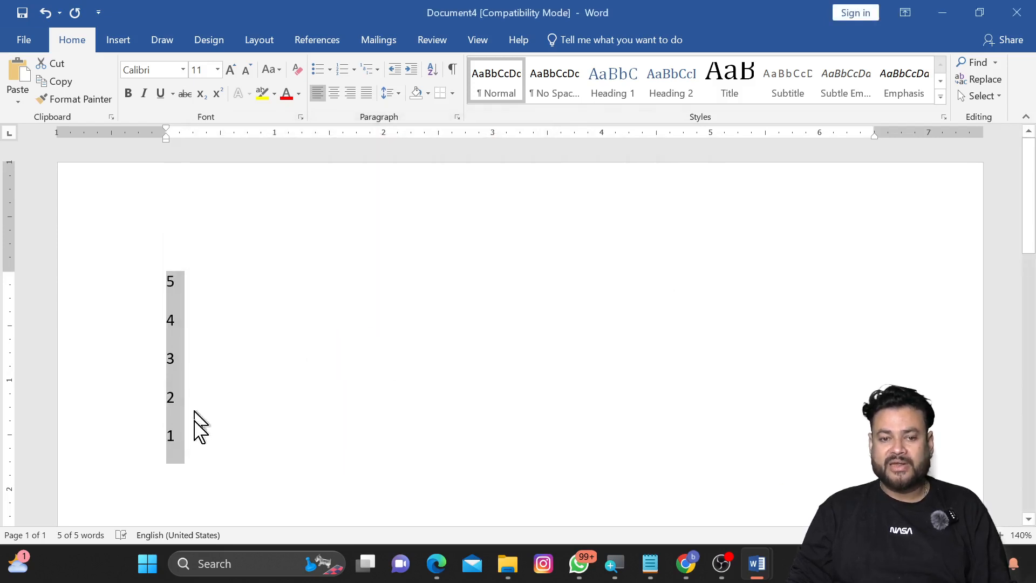
# Step: Sort the number paragraphs back into ascending order
pyautogui.click(434, 70)
pyautogui.click(478, 188)
pyautogui.click(432, 385)
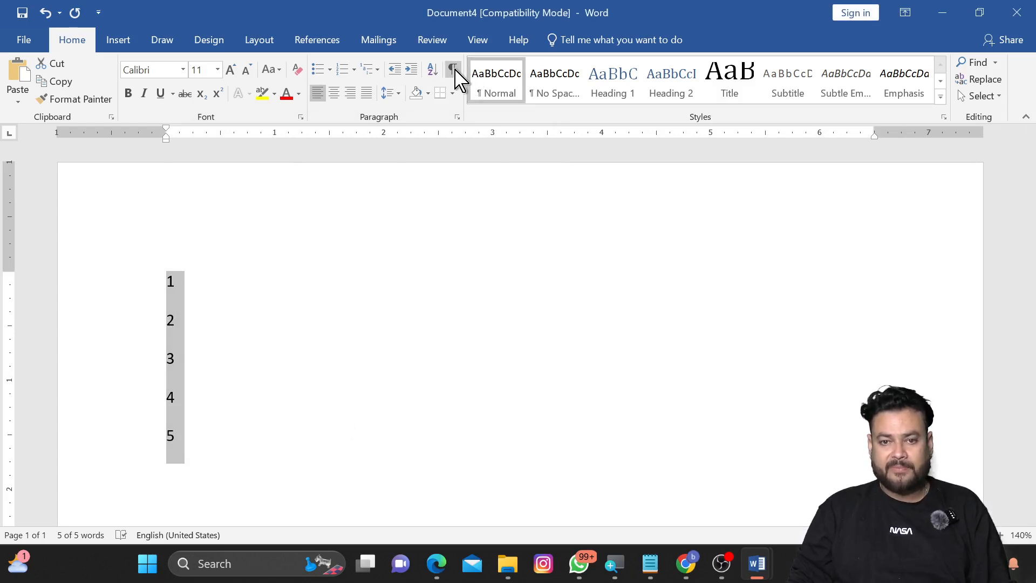
# Step: Return to the sample-text document and clear the text selection
pyautogui.click(943, 12)
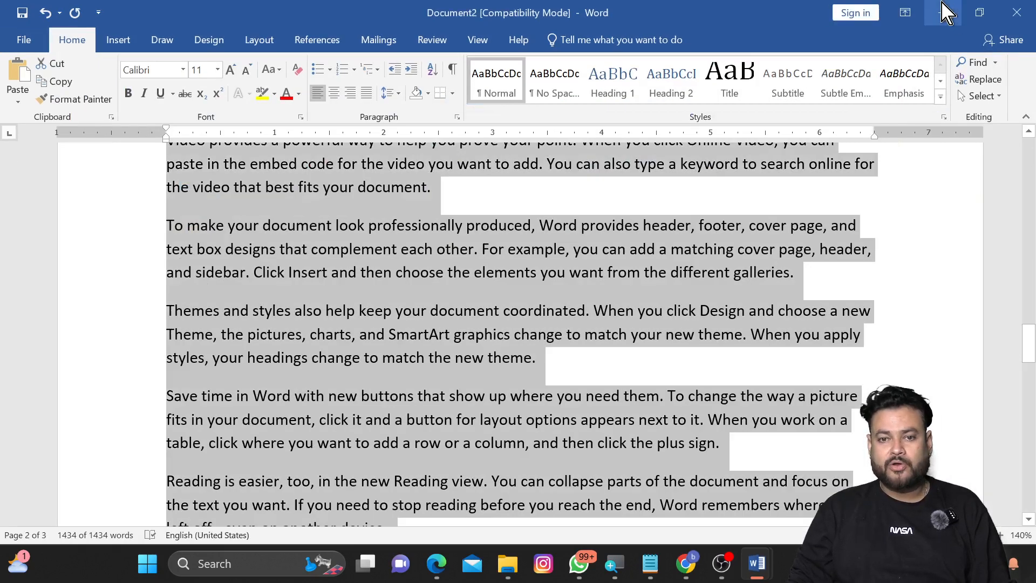
pyautogui.click(617, 318)
pyautogui.scroll(-5, 616, 318)
pyautogui.scroll(5, 616, 318)
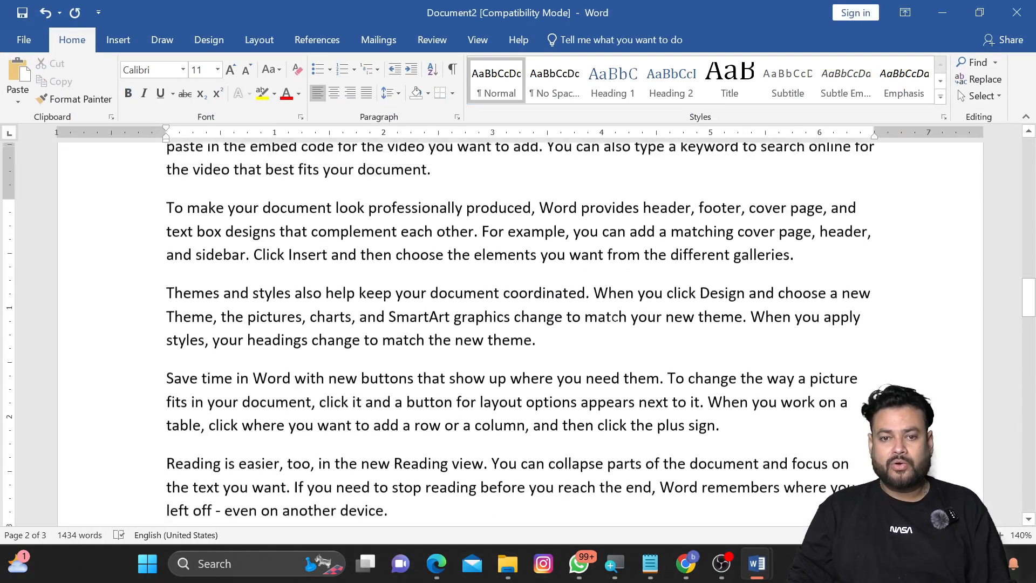
pyautogui.scroll(-4, 616, 318)
pyautogui.scroll(6, 615, 319)
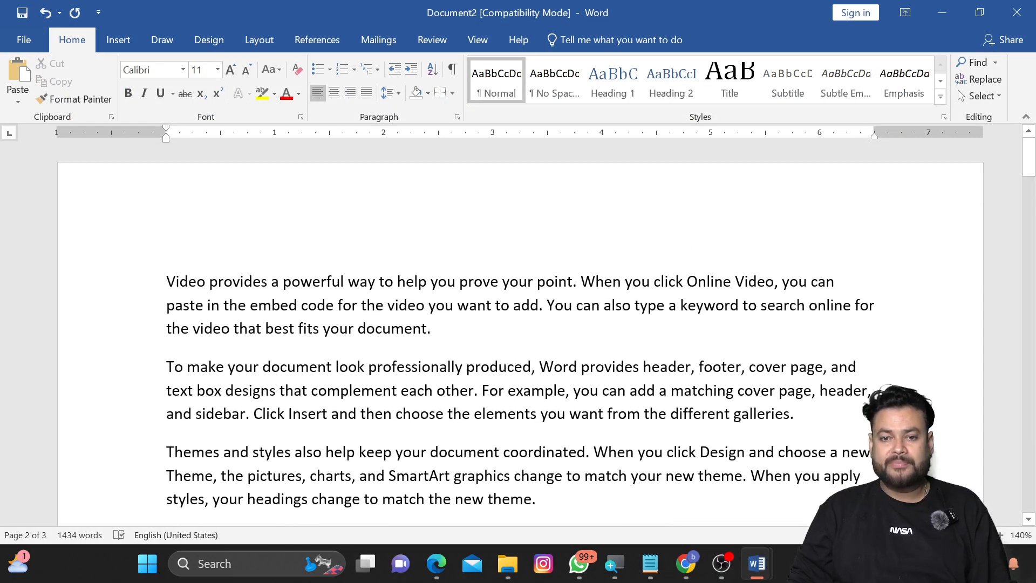
pyautogui.scroll(1, 610, 354)
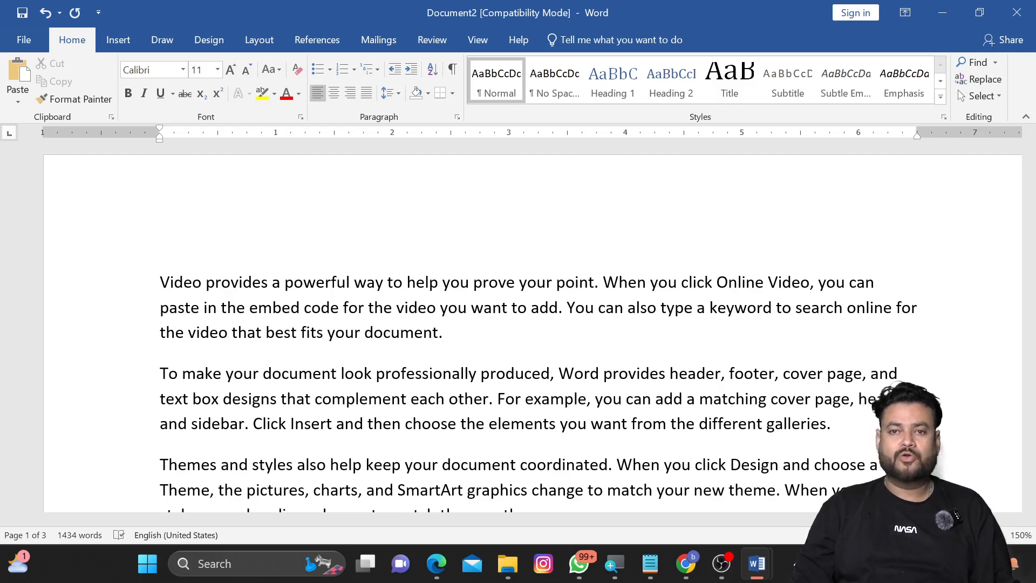
# Step: Show formatting marks and insert extra spaces after "powerful", "best" and "look" in the first two paragraphs
pyautogui.click(453, 71)
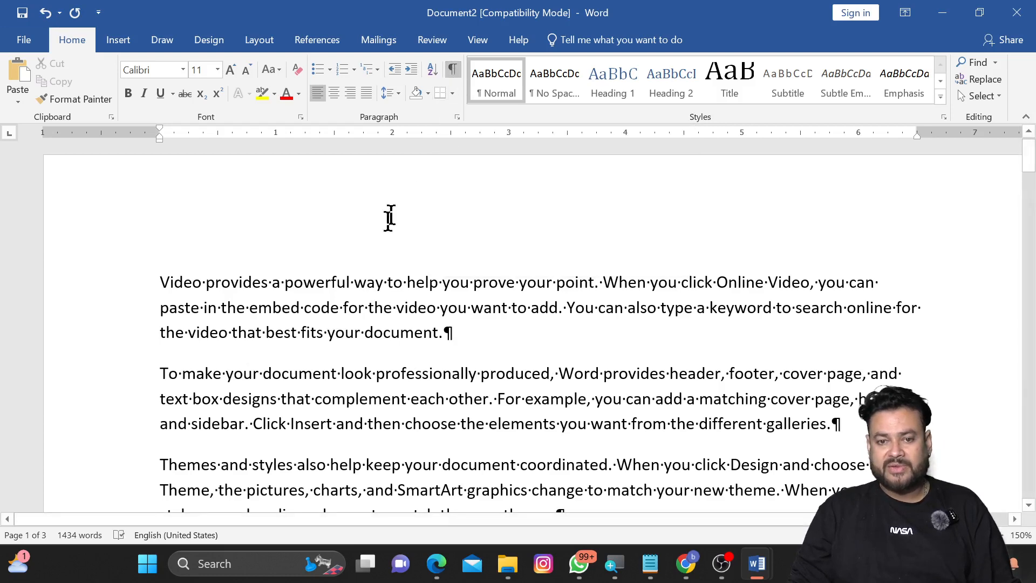
pyautogui.keyDown('ctrl'); pyautogui.scroll(7, 423, 350); pyautogui.keyUp('ctrl')
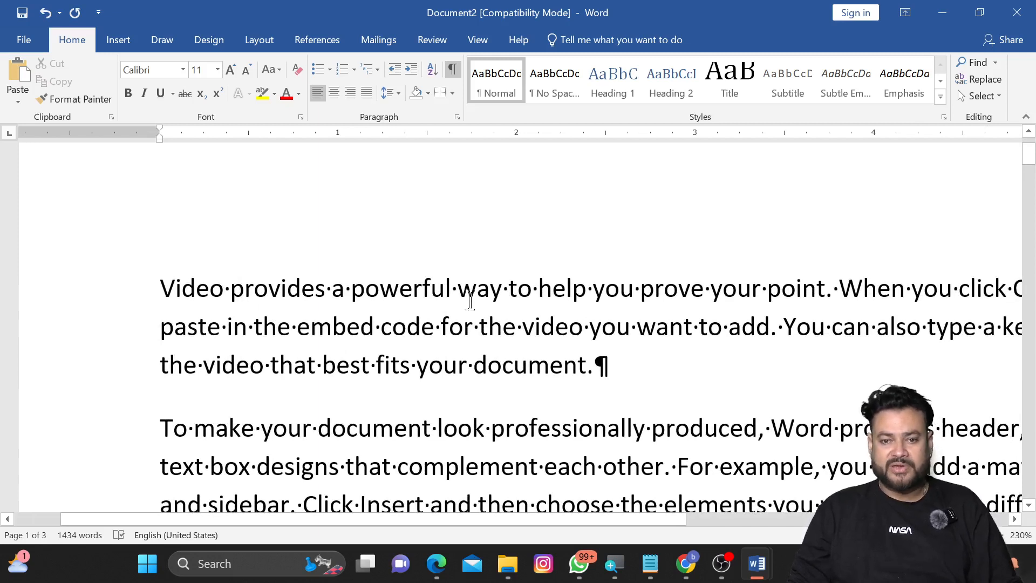
pyautogui.click(457, 289)
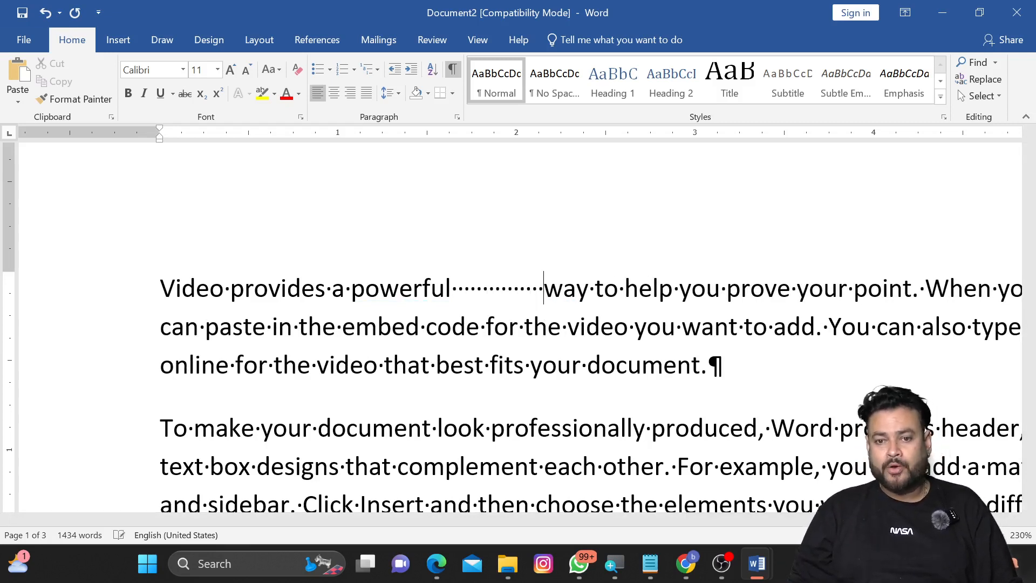
pyautogui.click(485, 366)
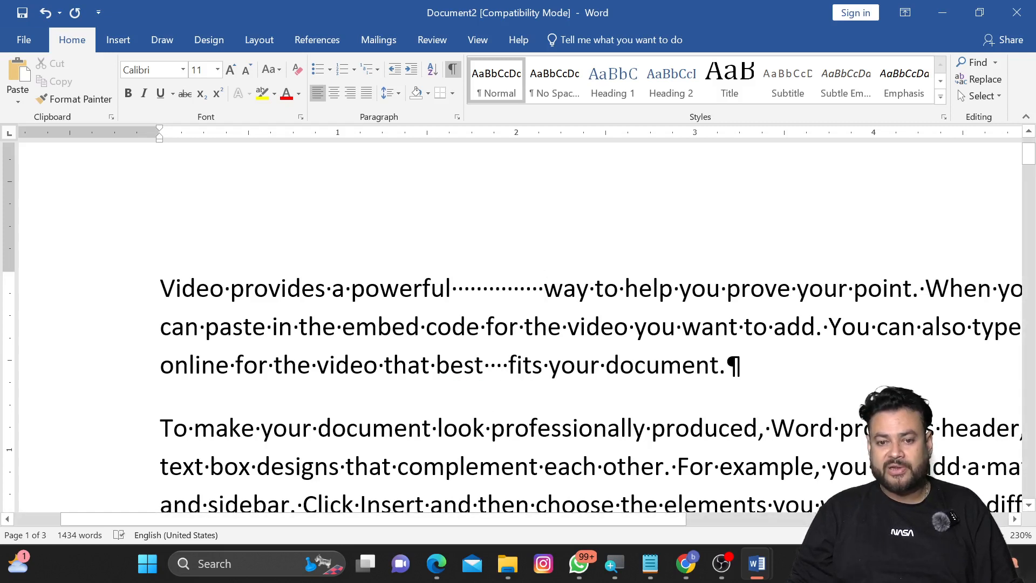
pyautogui.click(491, 428)
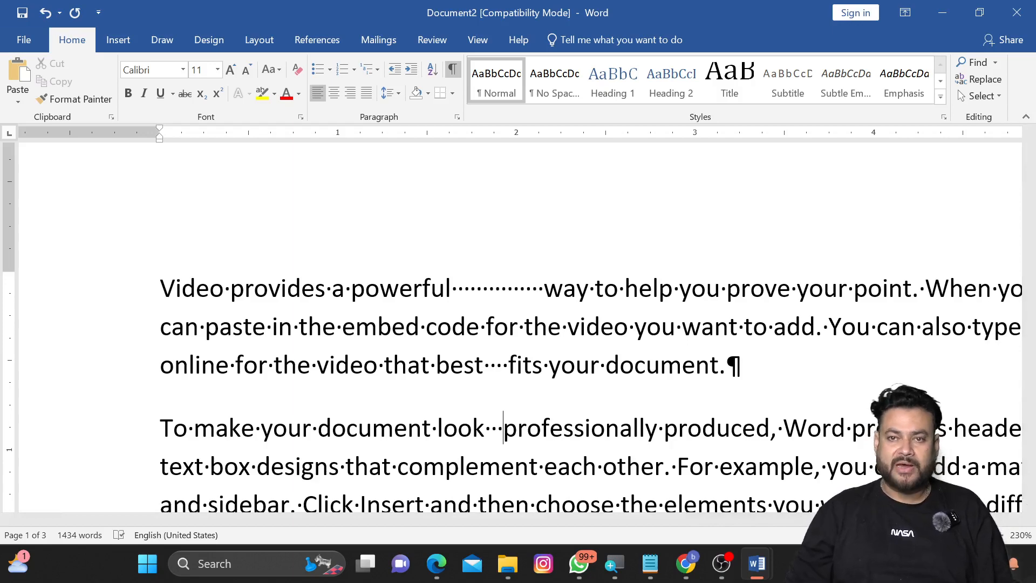
# Step: Hide the formatting marks in the document
pyautogui.keyDown('ctrl'); pyautogui.scroll(-2, 518, 324); pyautogui.keyUp('ctrl')
pyautogui.keyDown('ctrl'); pyautogui.scroll(-5, 706, 384); pyautogui.keyUp('ctrl')
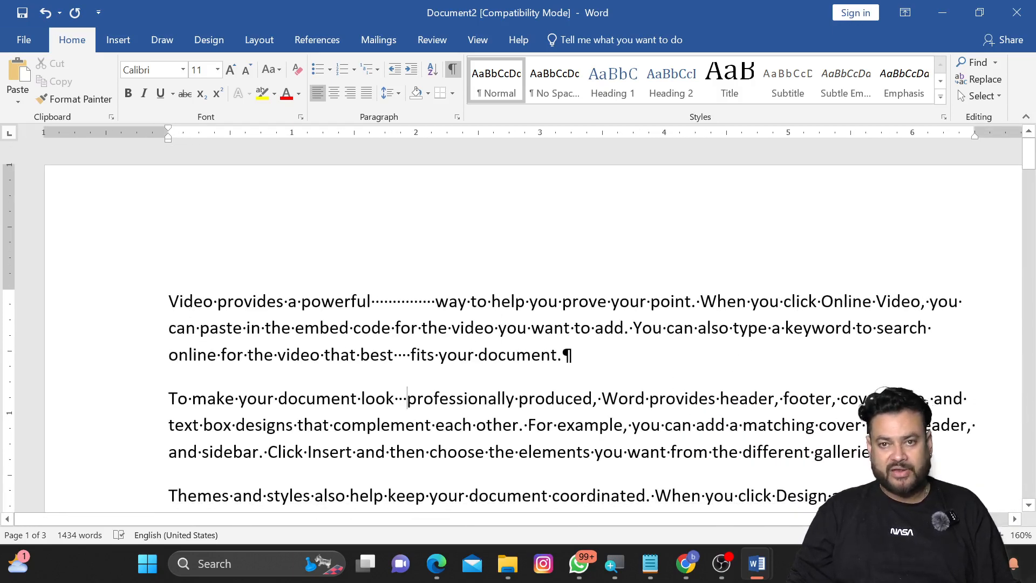
pyautogui.keyDown('ctrl'); pyautogui.scroll(-1, 706, 385); pyautogui.keyUp('ctrl')
pyautogui.hotkey('ctrl', 'shift', '8')
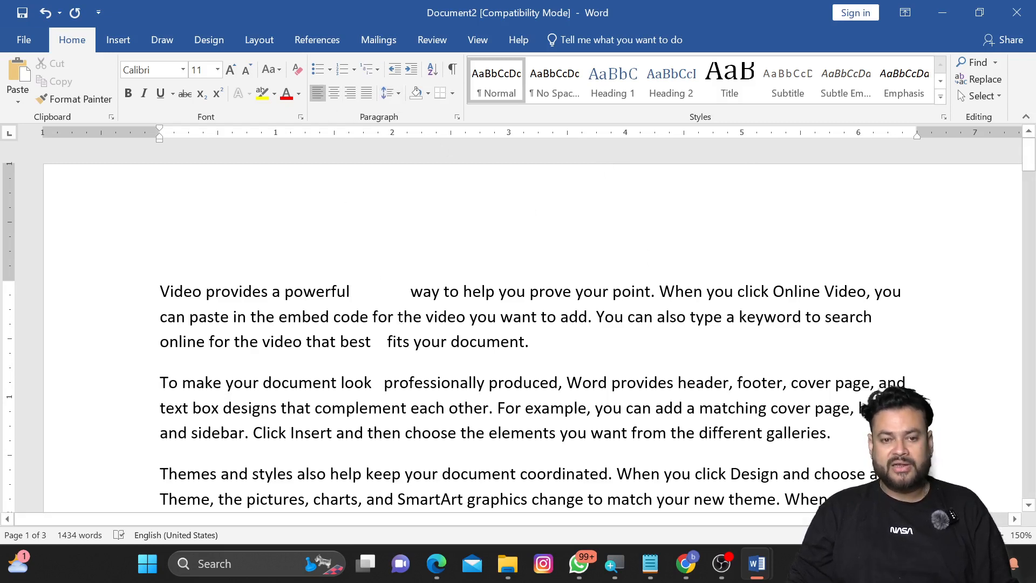
# Step: Select all the text and switch its alignment to right, then centred, then justified
pyautogui.hotkey('ctrl', 'a')
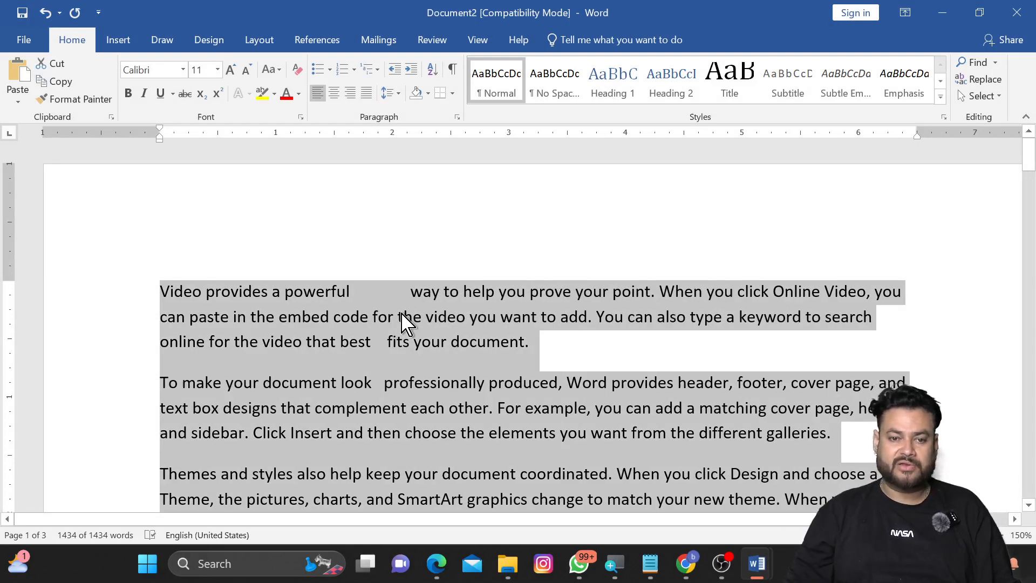
pyautogui.scroll(-3, 324, 326)
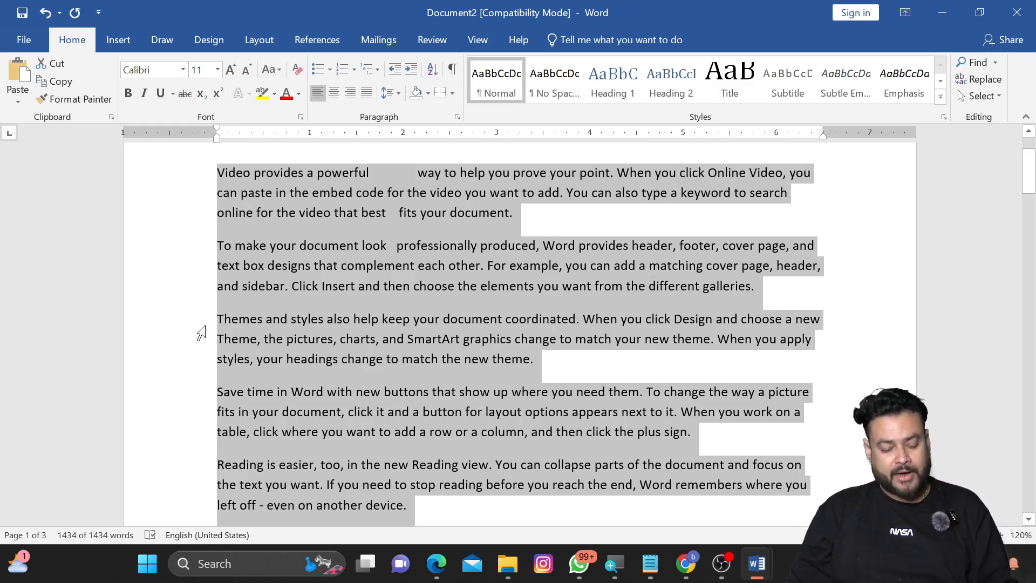
pyautogui.hotkey('ctrl', 'r')
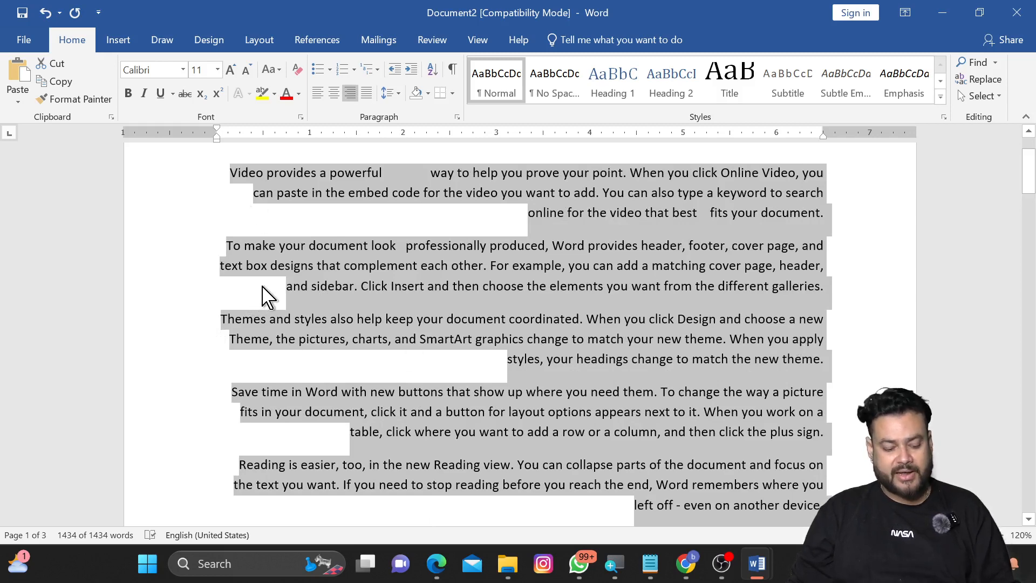
pyautogui.hotkey('ctrl', 'e')
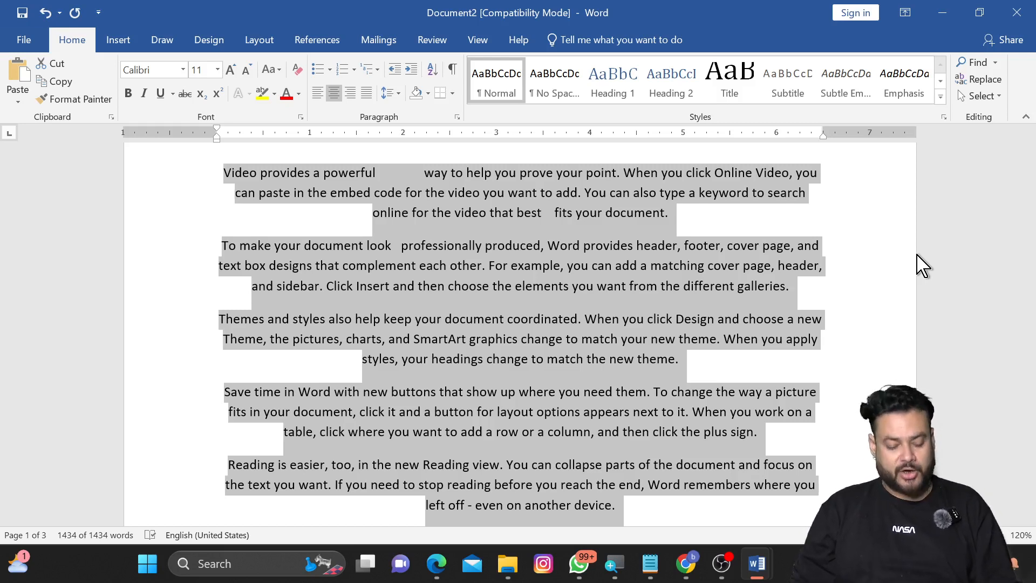
pyautogui.hotkey('ctrl', 'j')
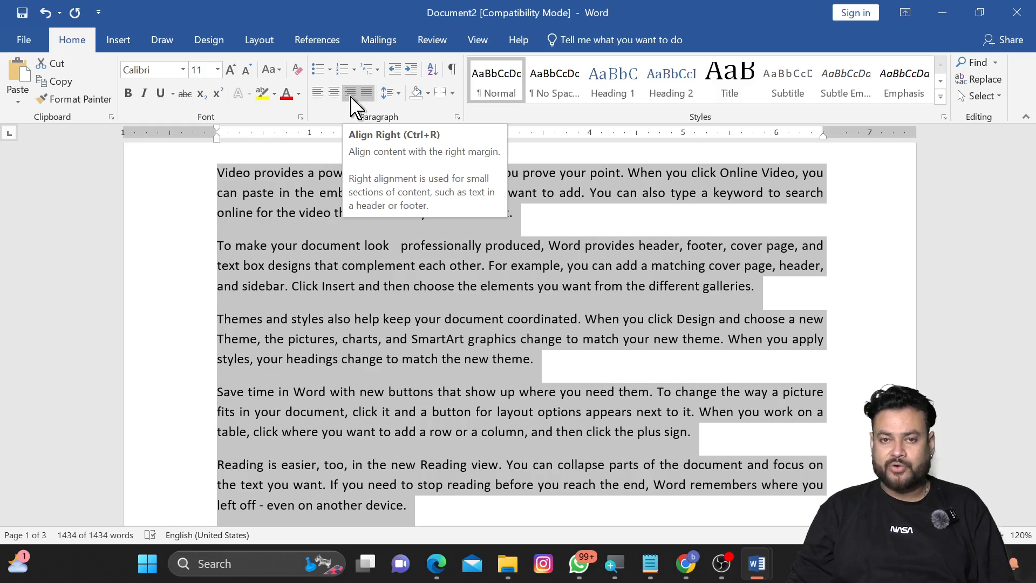
# Step: Set the line spacing of all the text to single (1.0)
pyautogui.click(396, 93)
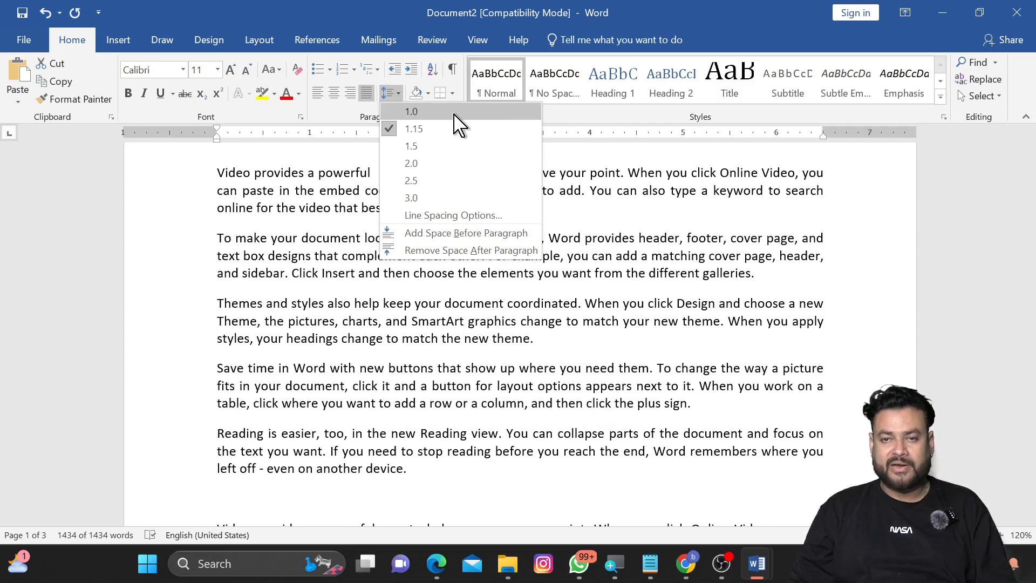
pyautogui.click(312, 153)
pyautogui.hotkey('ctrl', '1')
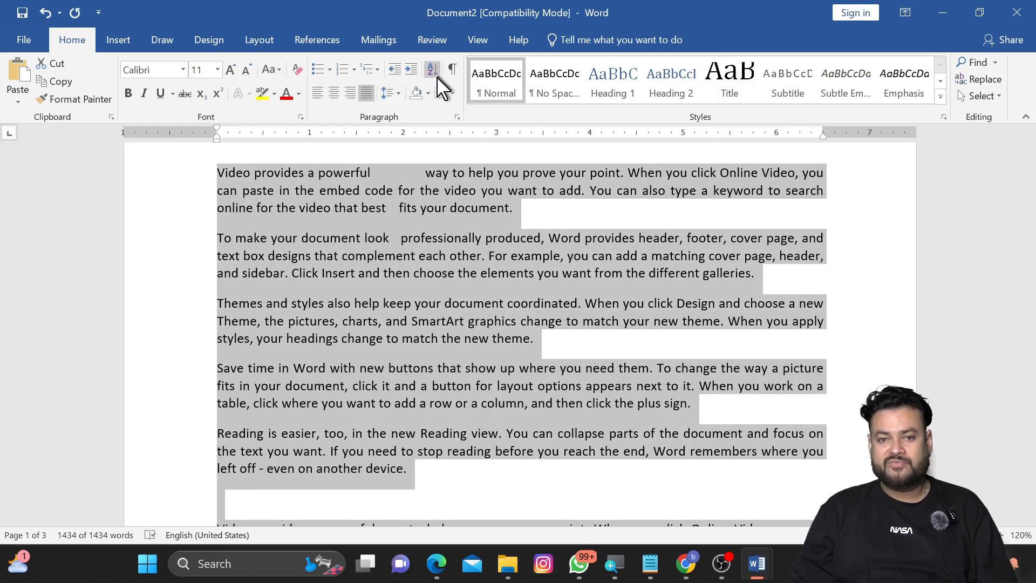
# Step: Set the line spacing of all the text to double (2.0)
pyautogui.click(396, 95)
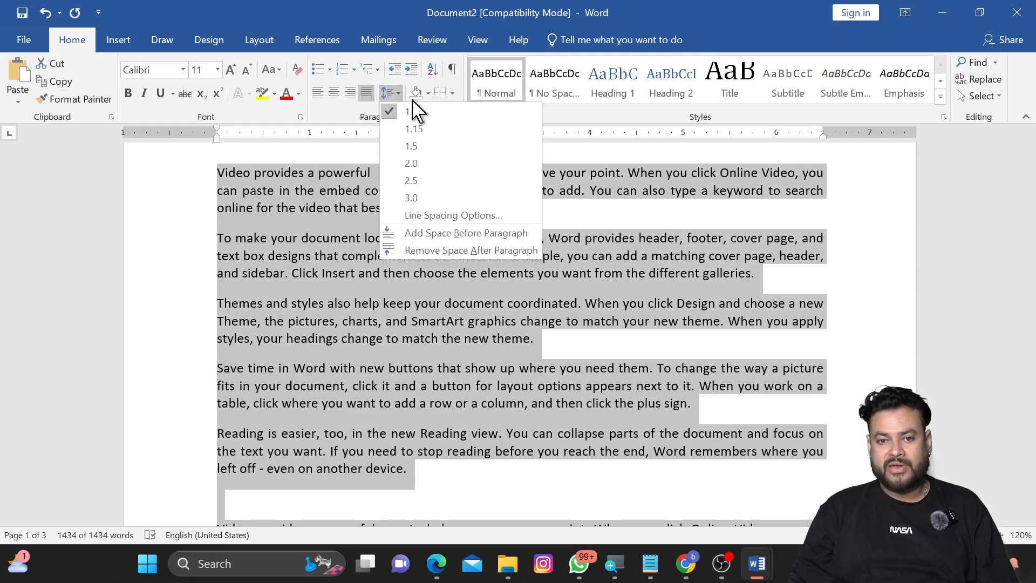
pyautogui.click(308, 157)
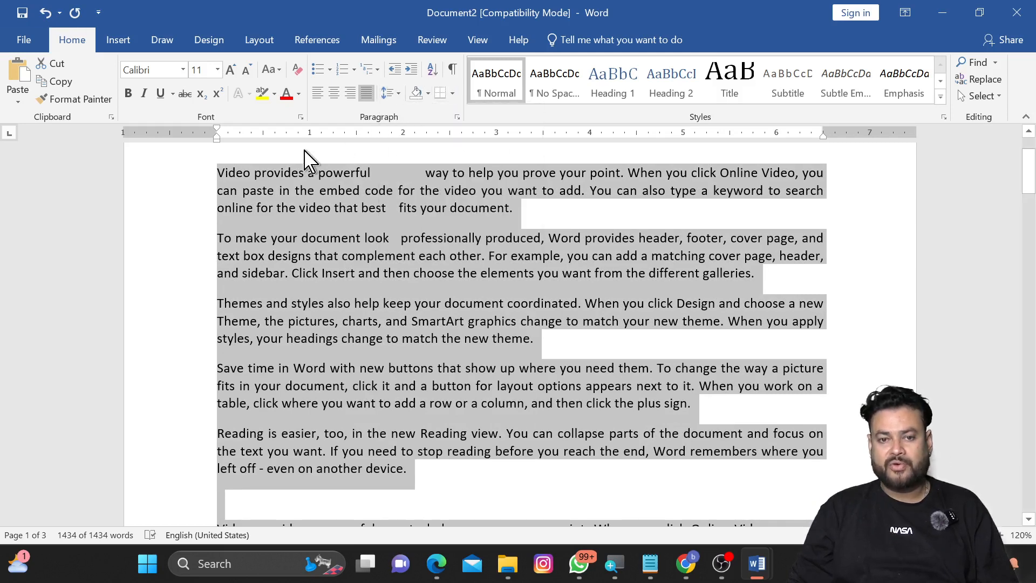
pyautogui.hotkey('ctrl', '2')
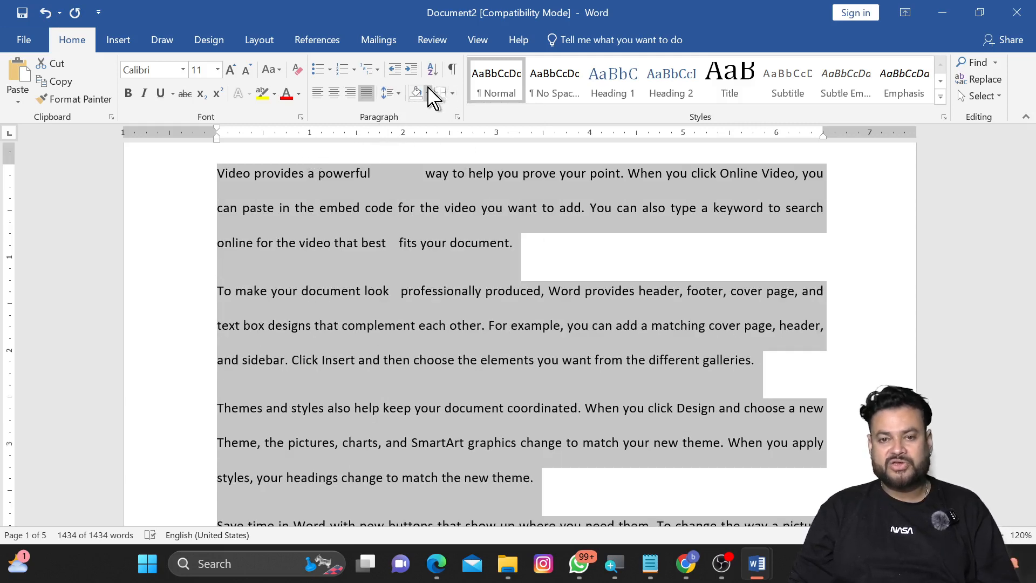
# Step: Set the line spacing of all the text to 1.5 lines
pyautogui.click(399, 94)
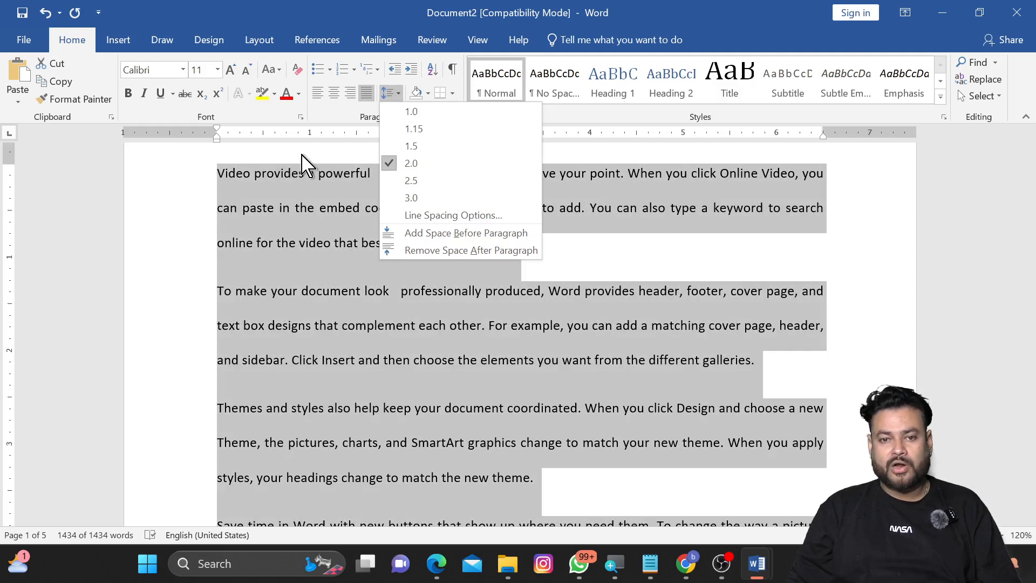
pyautogui.press('Escape')
pyautogui.hotkey('ctrl', '5')
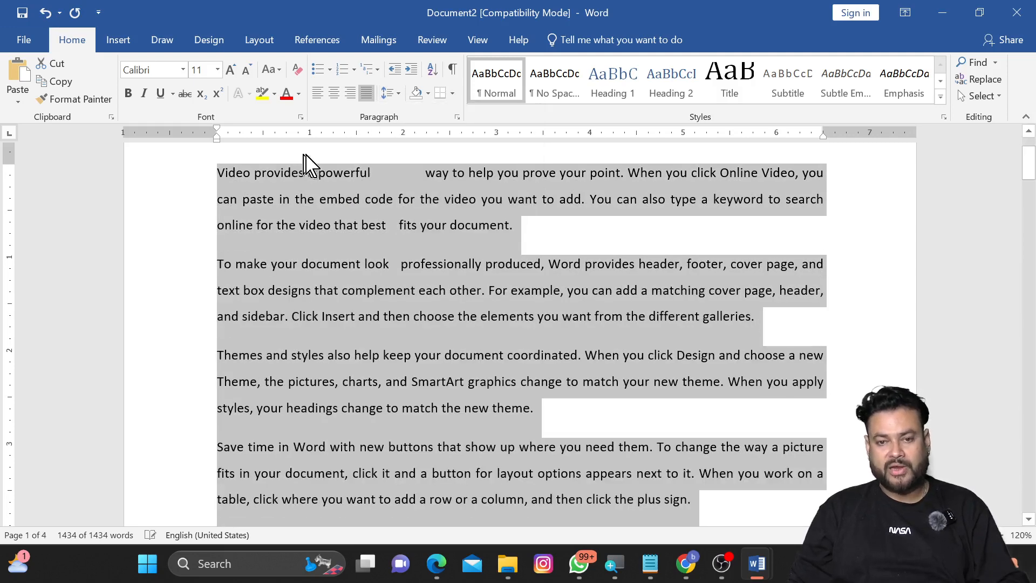
# Step: Set the line spacing of all the text back to 1.15
pyautogui.click(398, 95)
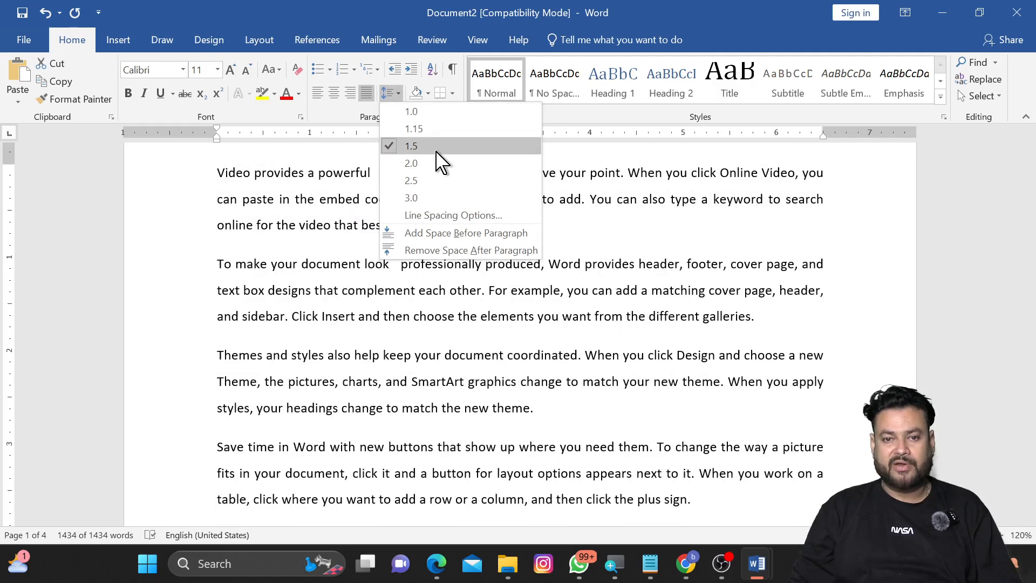
pyautogui.click(441, 130)
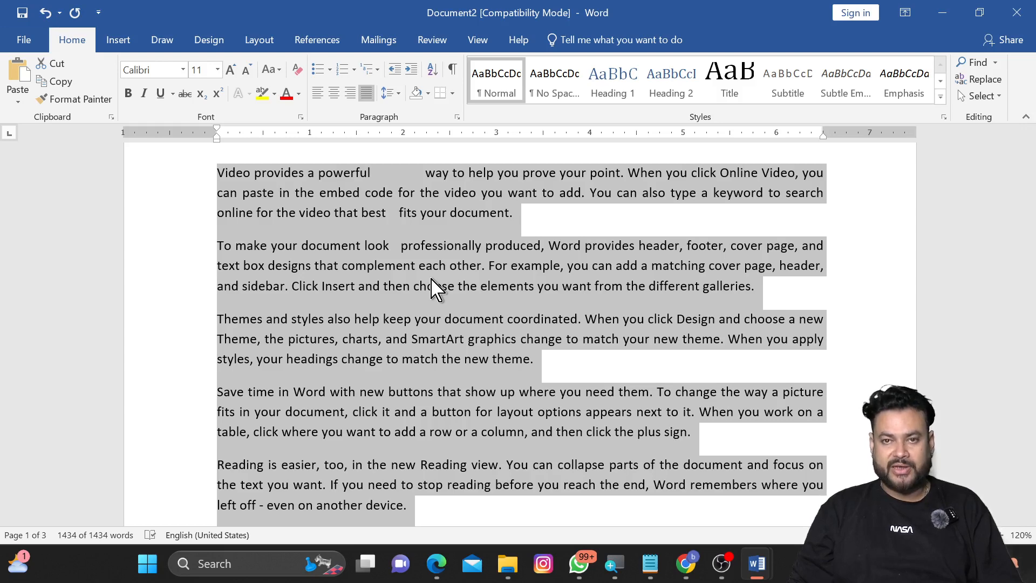
pyautogui.click(390, 93)
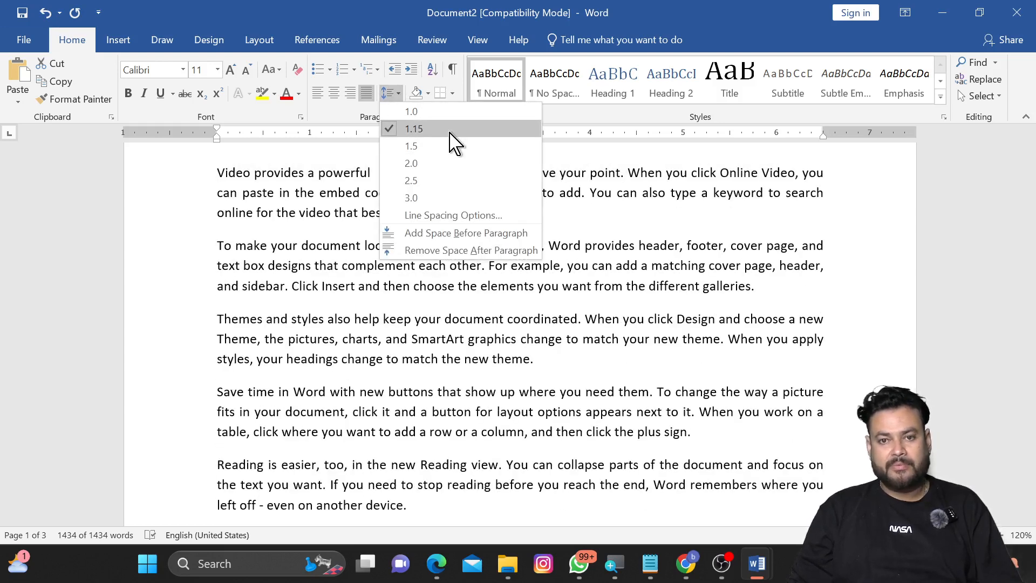
pyautogui.click(304, 172)
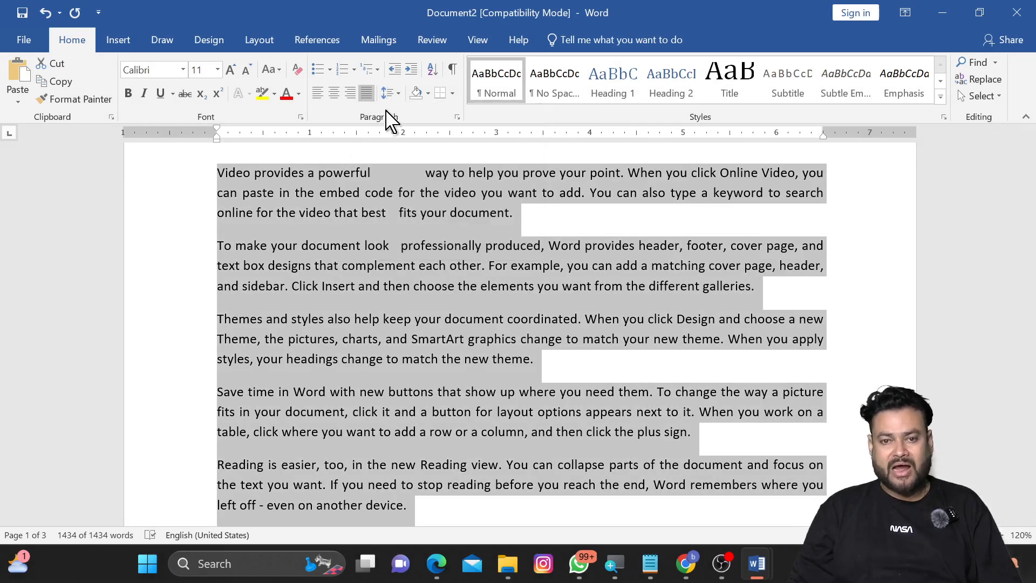
# Step: Open the Line Spacing Options dialog, review its line spacing choices, and close it without applying changes
pyautogui.click(391, 94)
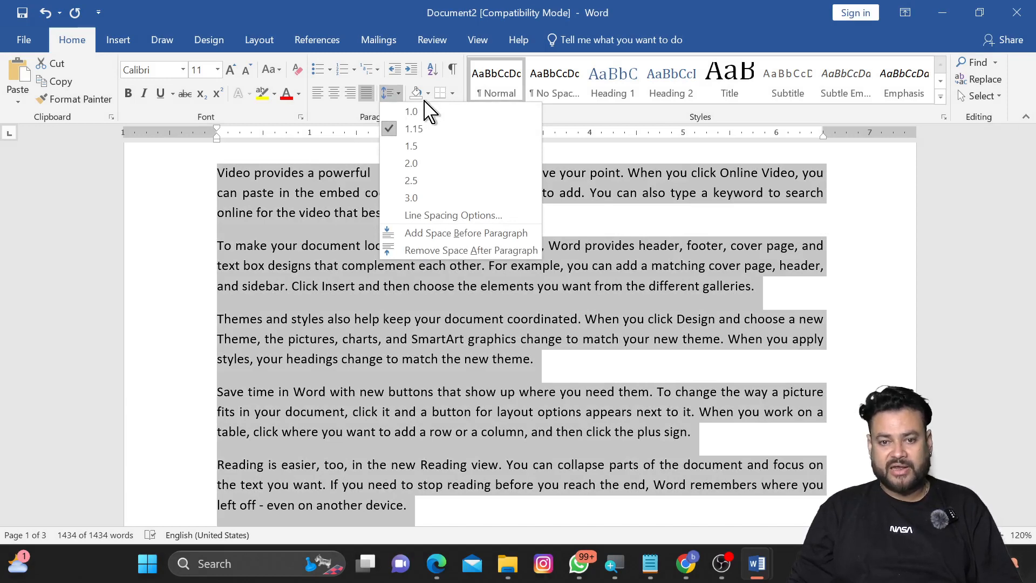
pyautogui.click(510, 216)
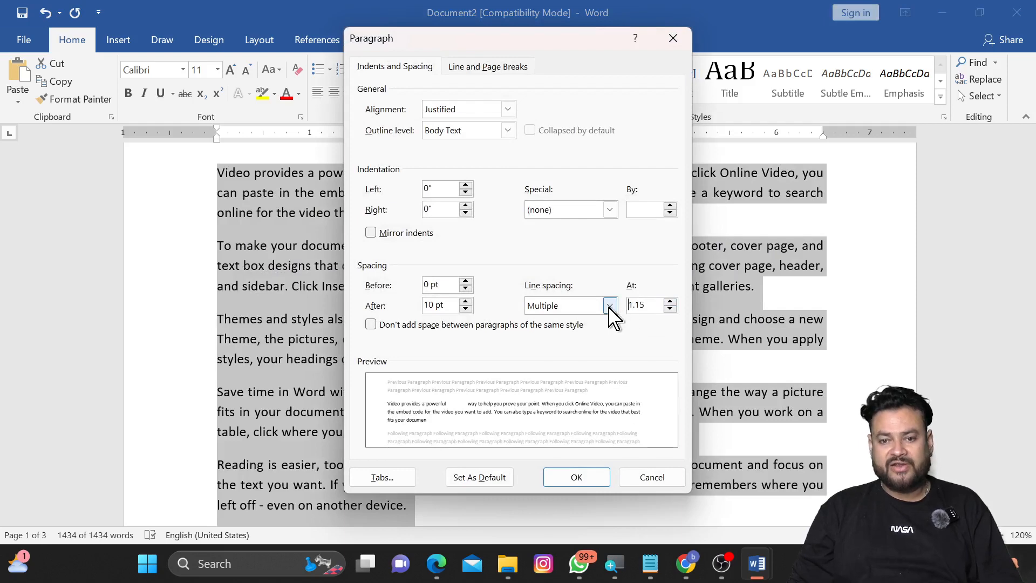
pyautogui.click(610, 307)
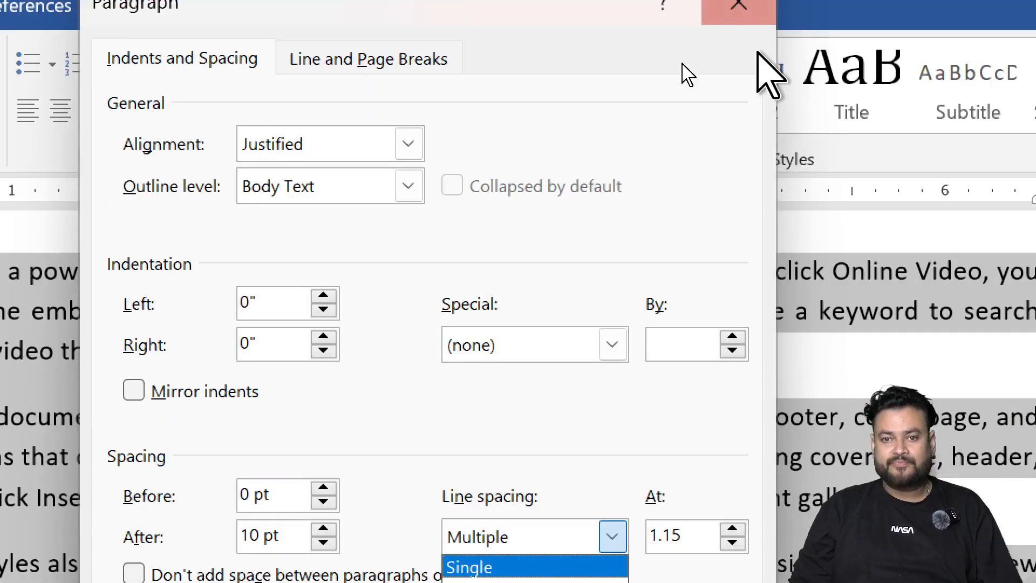
pyautogui.click(738, 26)
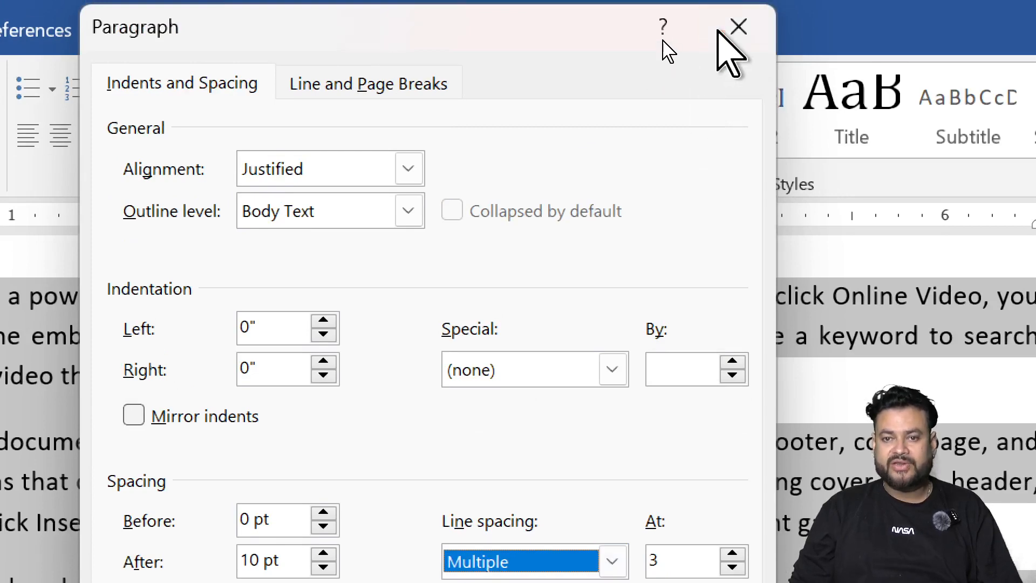
pyautogui.click(739, 26)
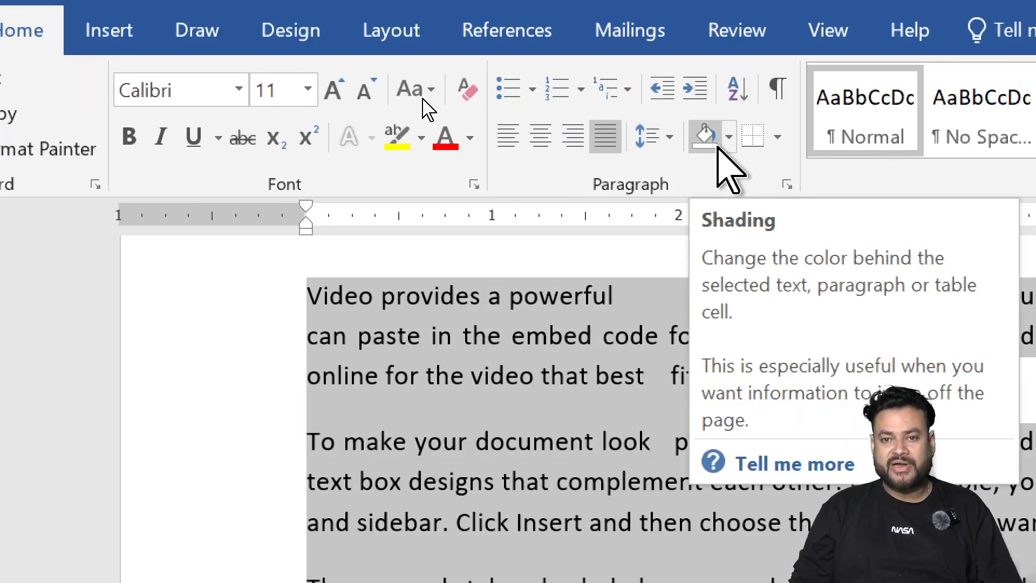
# Step: Browse the paragraph shading colour palette and the Page Borders dialog, closing both without applying anything
pyautogui.click(729, 137)
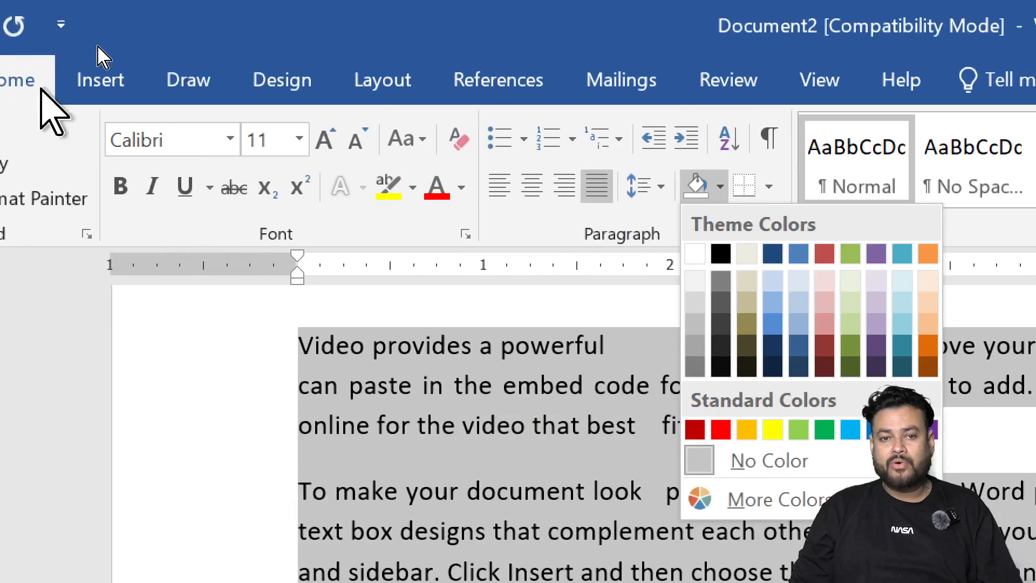
pyautogui.click(273, 89)
pyautogui.click(273, 89)
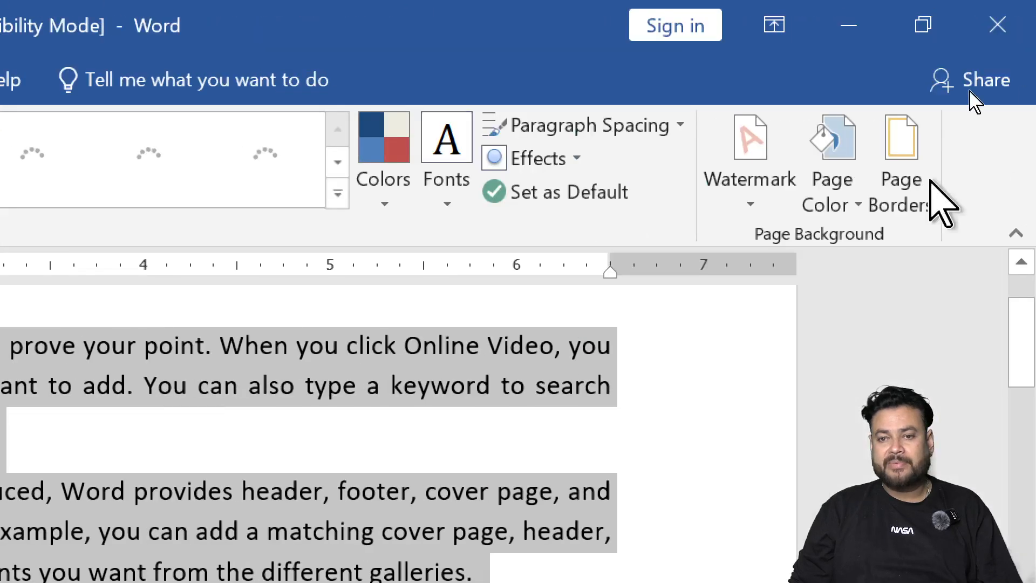
pyautogui.click(912, 216)
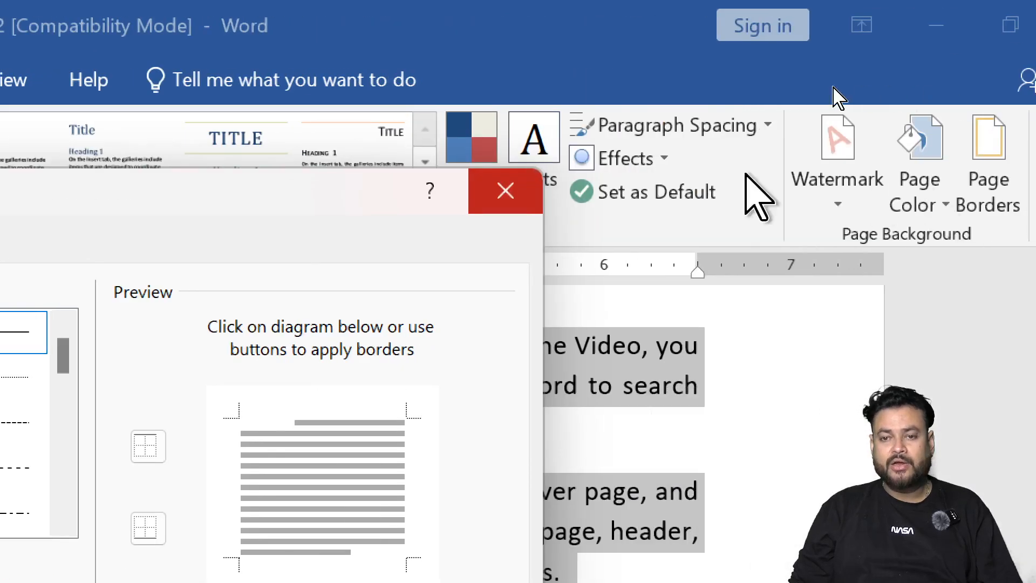
pyautogui.click(502, 194)
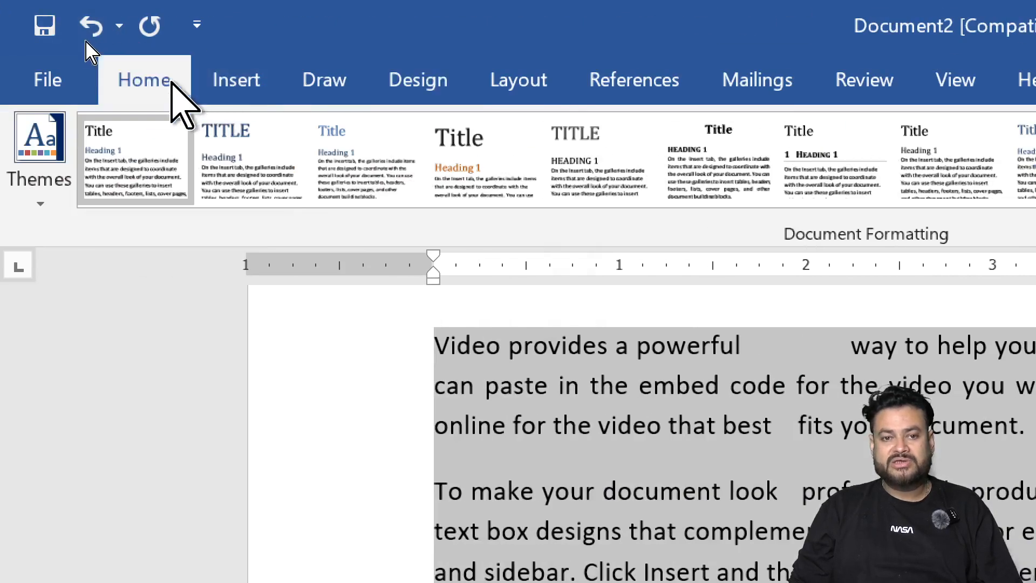
pyautogui.click(162, 86)
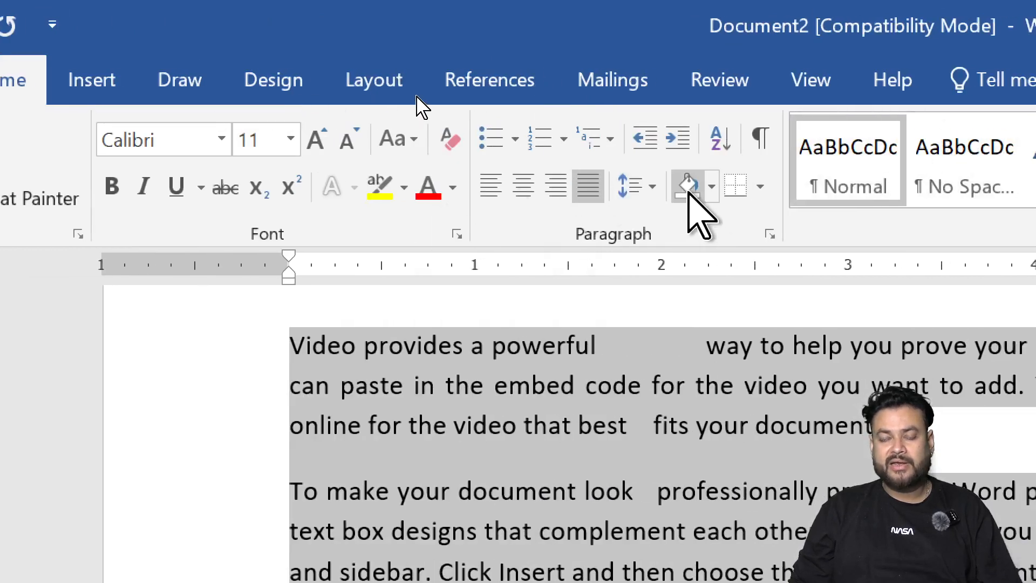
pyautogui.click(711, 187)
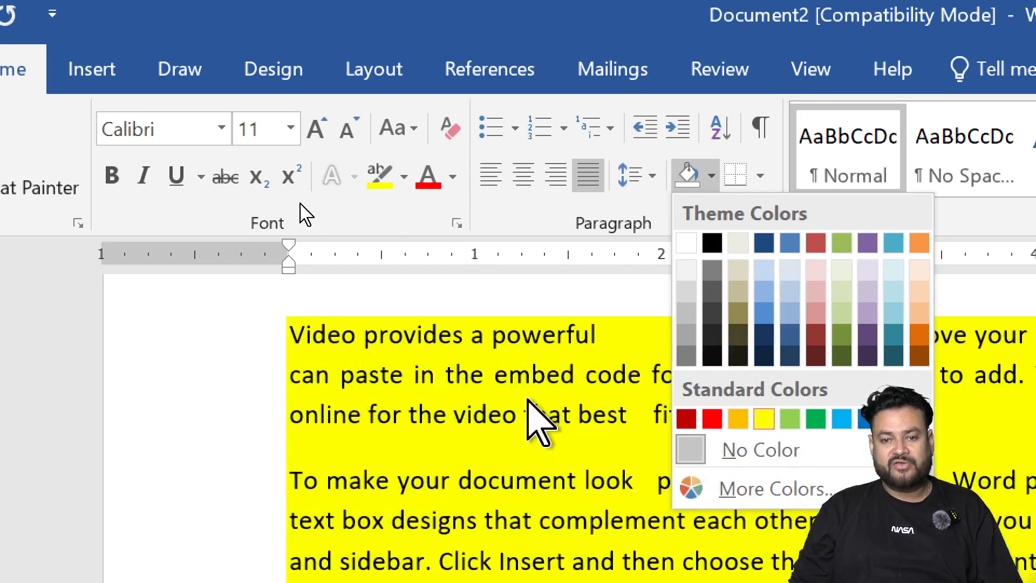
pyautogui.click(526, 435)
pyautogui.click(798, 414)
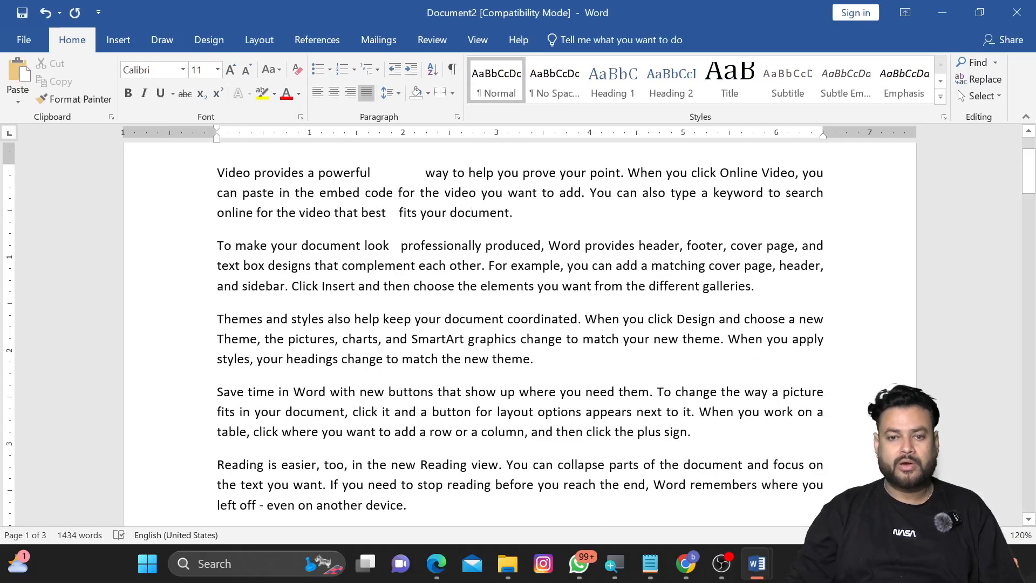
# Step: Apply yellow shading to the first paragraph
pyautogui.moveTo(516, 216); pyautogui.dragTo(232, 183)
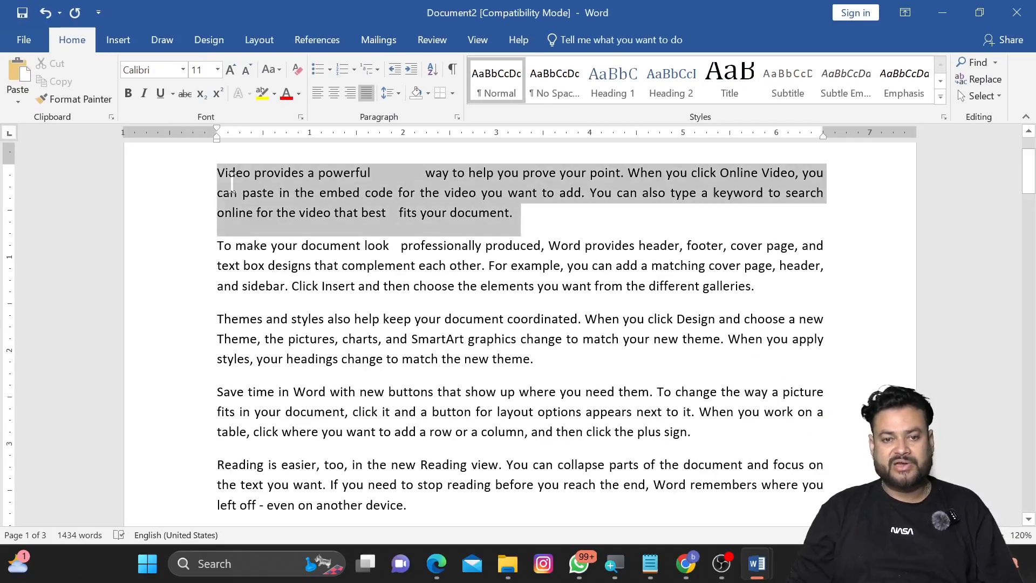
pyautogui.click(429, 94)
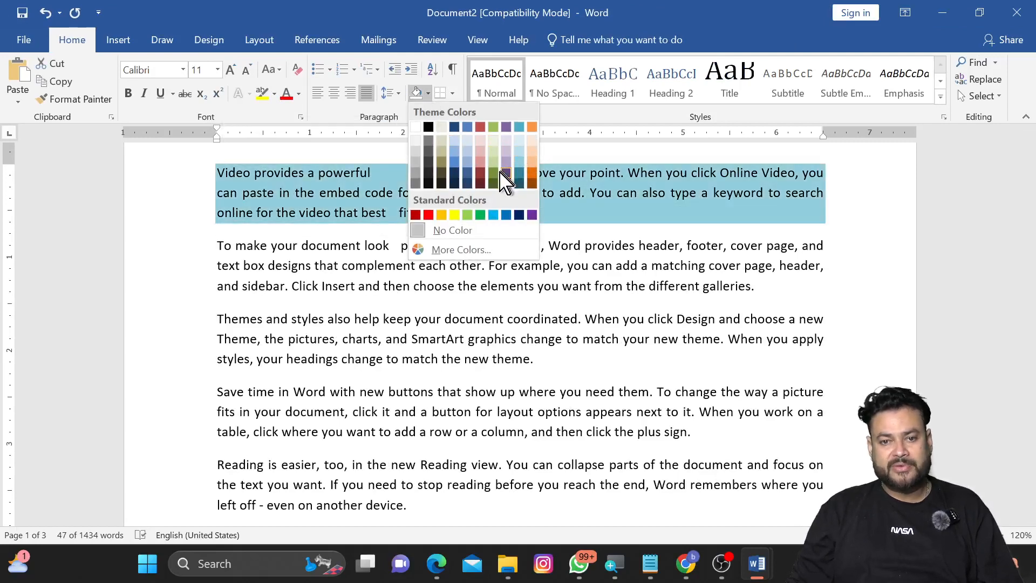
pyautogui.click(454, 215)
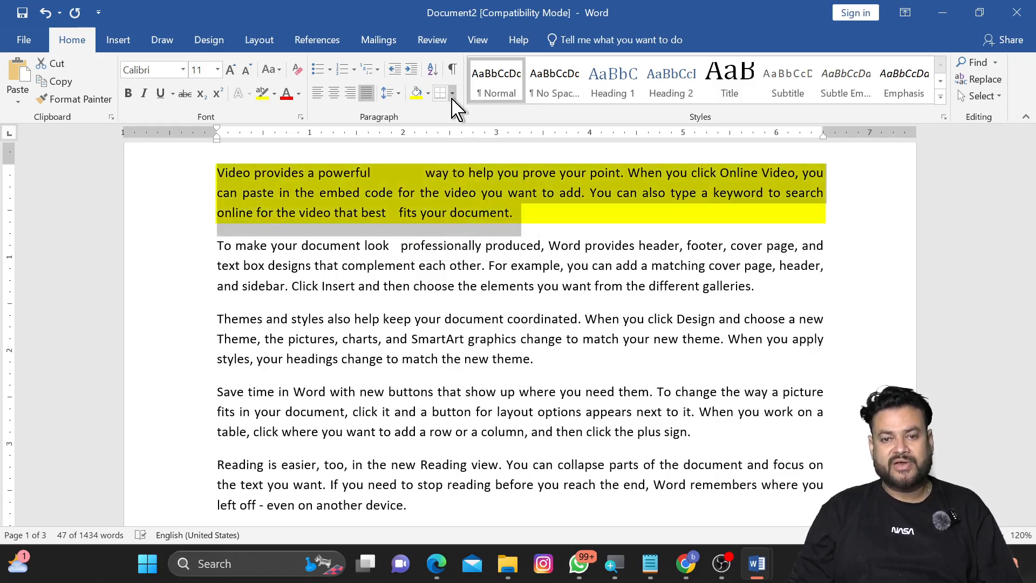
# Step: Open the Borders and Shading dialog, review its Borders, Page Border and Shading tabs, and close it
pyautogui.click(453, 94)
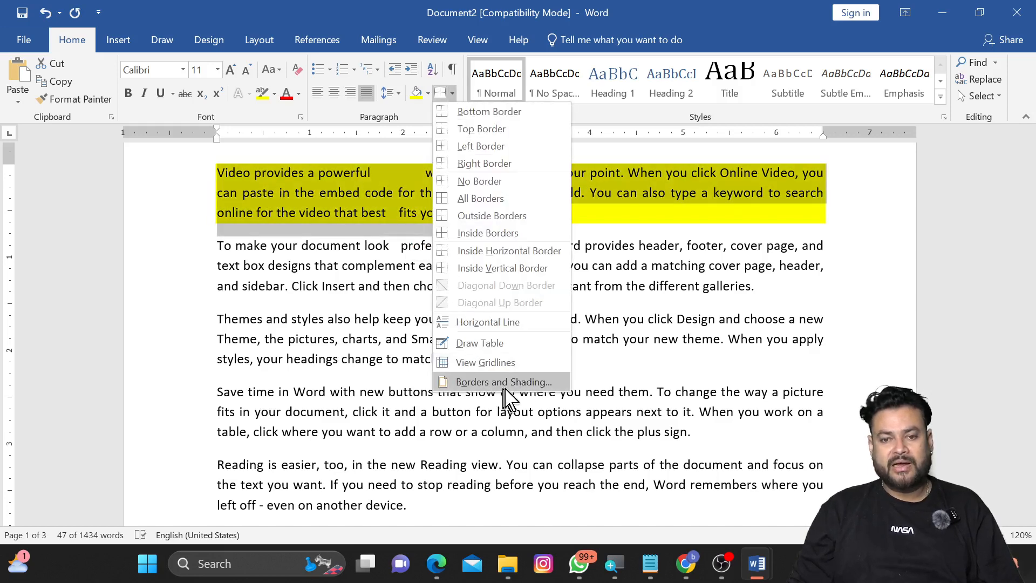
pyautogui.click(541, 386)
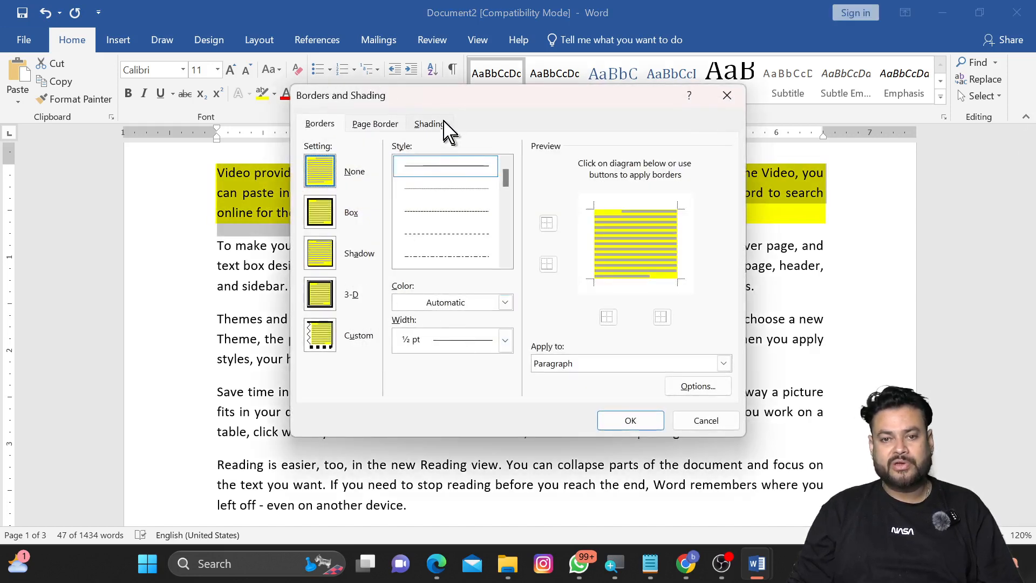
pyautogui.moveTo(425, 102); pyautogui.dragTo(330, 175)
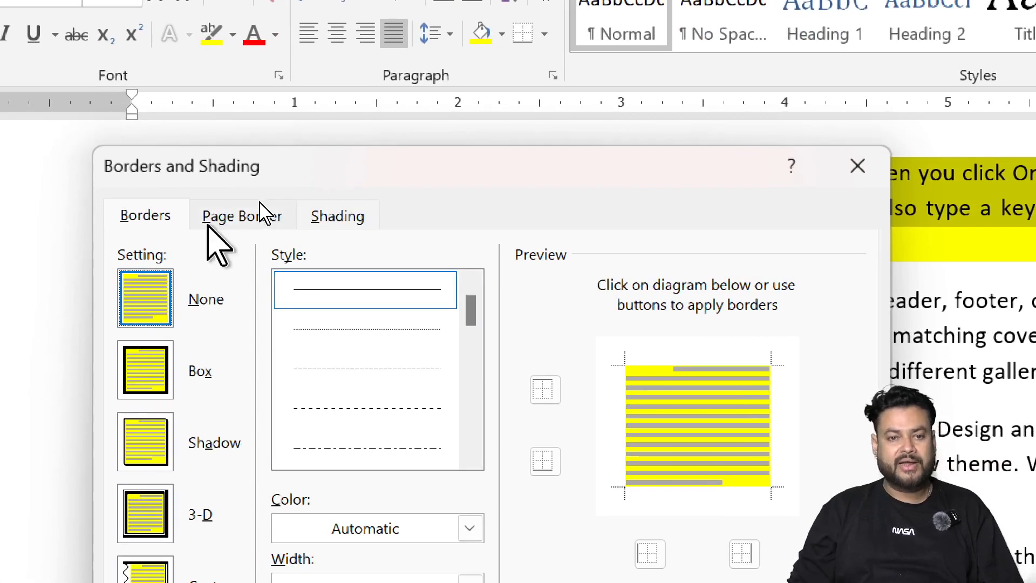
pyautogui.moveTo(187, 166); pyautogui.dragTo(123, 59)
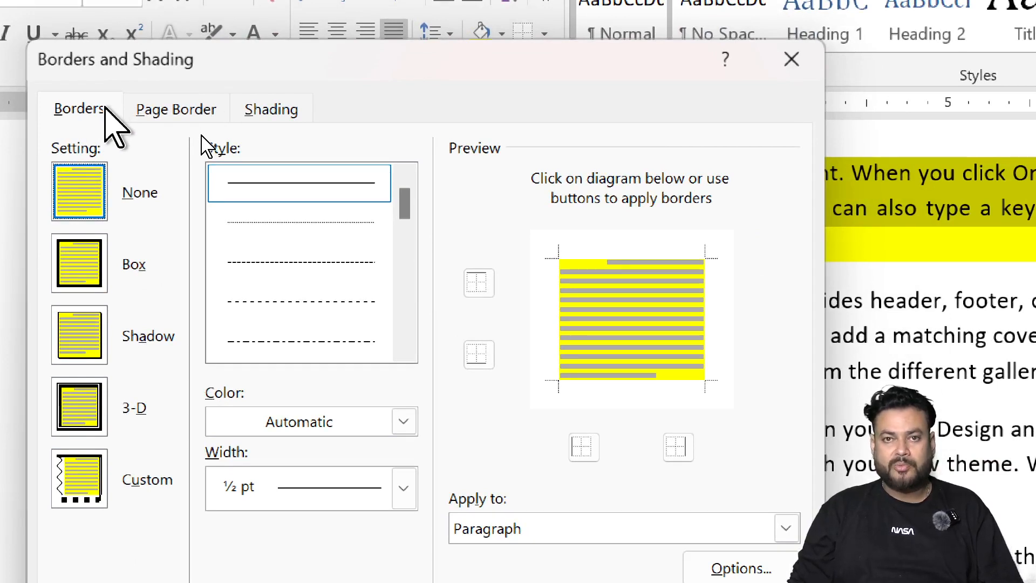
pyautogui.click(156, 111)
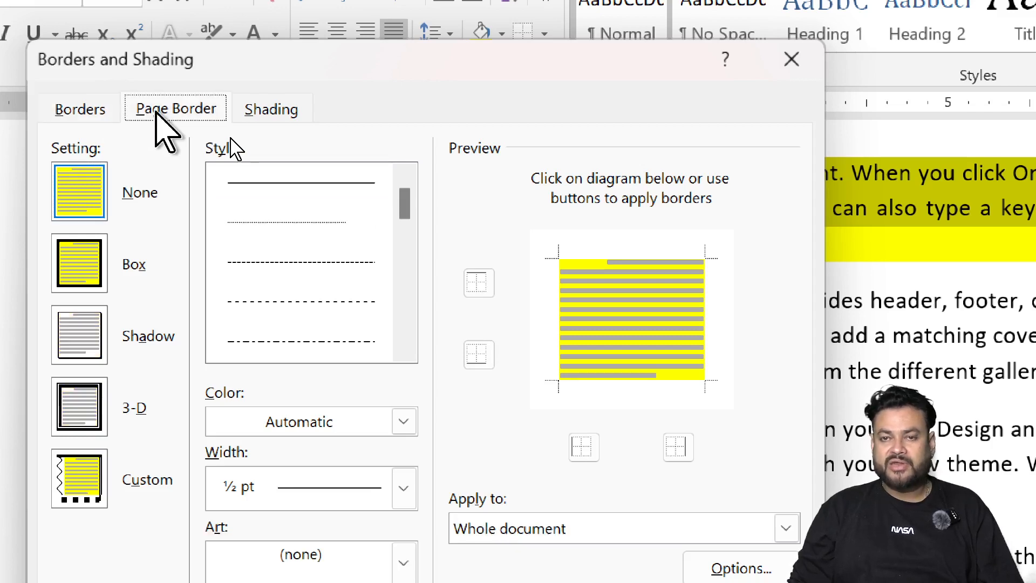
pyautogui.click(270, 110)
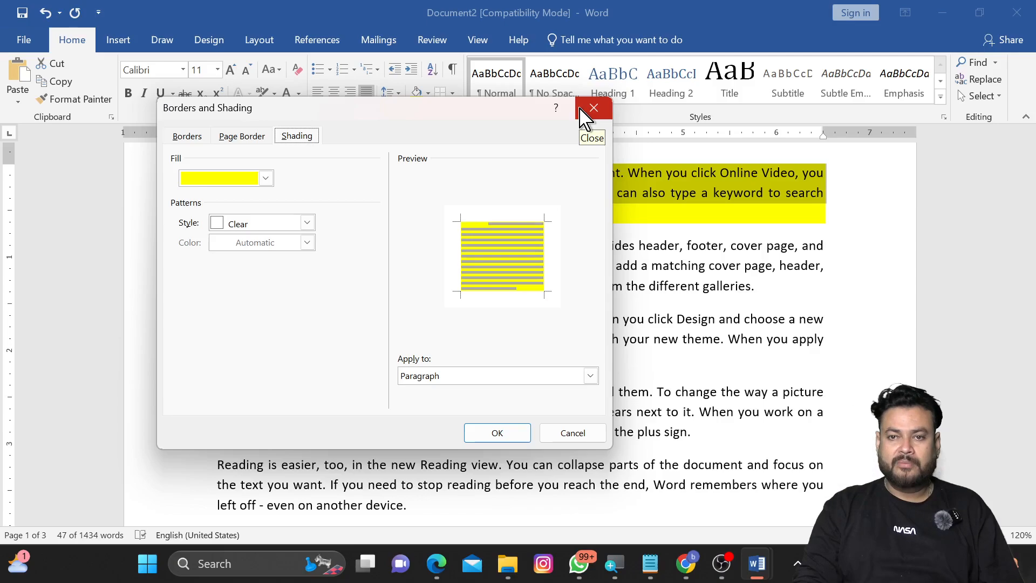
pyautogui.click(581, 110)
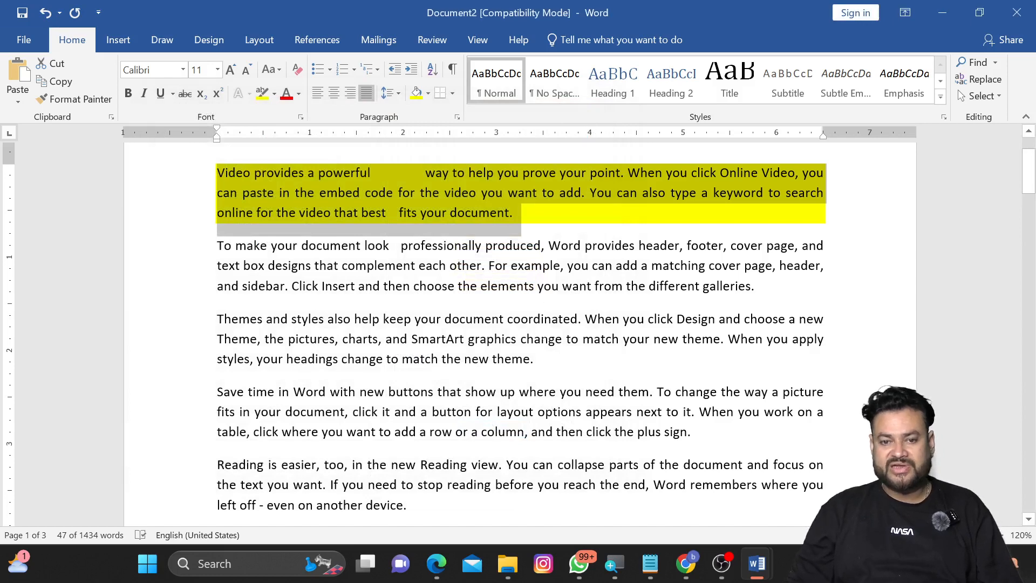
# Step: Add a 3 pt red thick-line box border around the third paragraph
pyautogui.moveTo(549, 370); pyautogui.dragTo(222, 320)
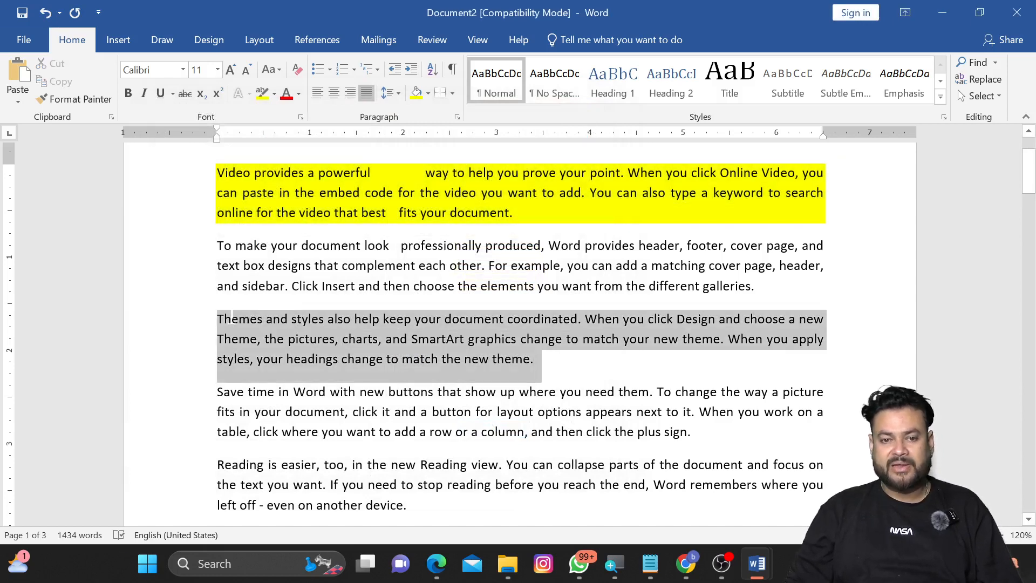
pyautogui.click(451, 94)
pyautogui.click(480, 377)
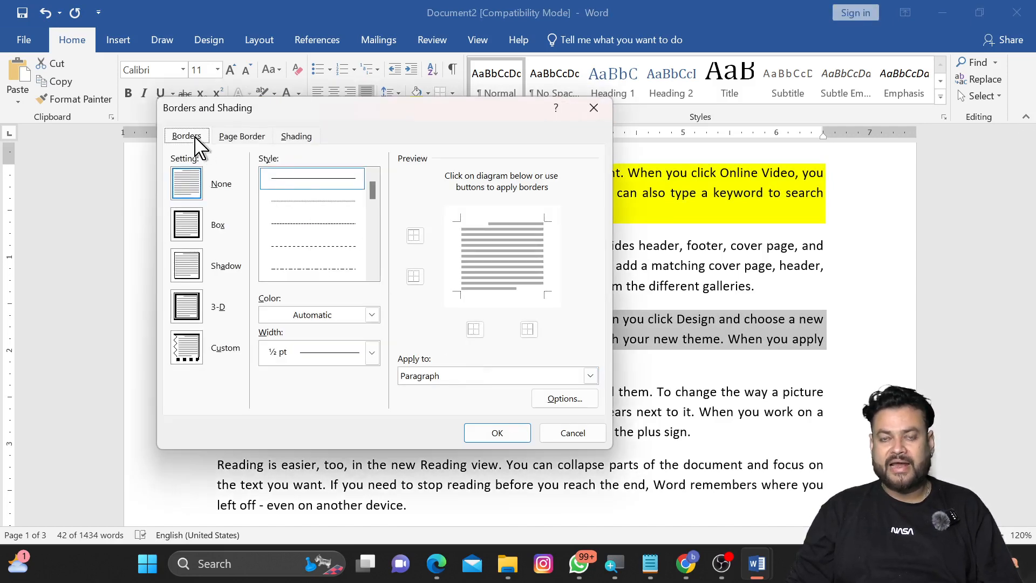
pyautogui.click(372, 221)
pyautogui.click(337, 233)
pyautogui.click(337, 245)
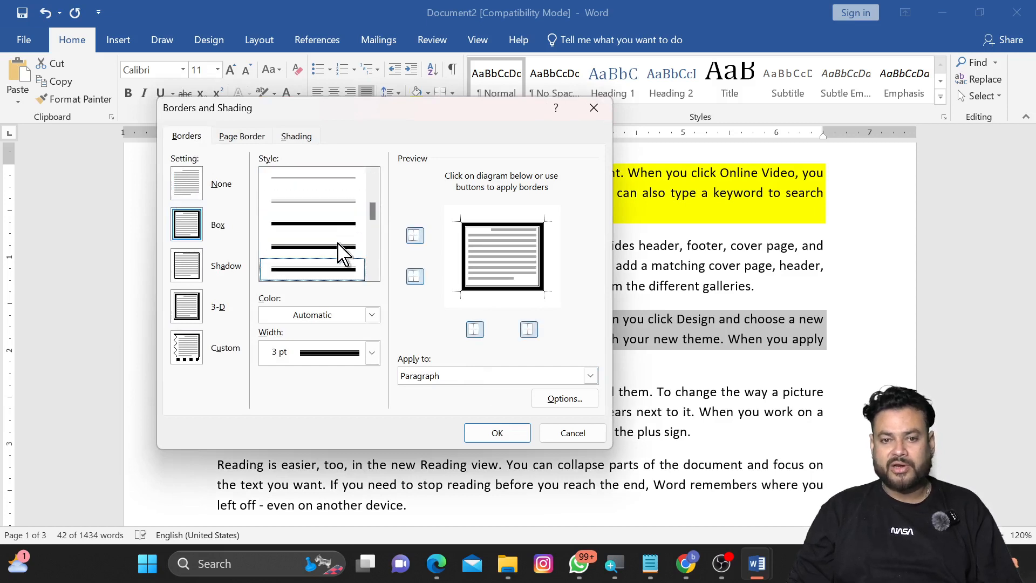
pyautogui.click(372, 318)
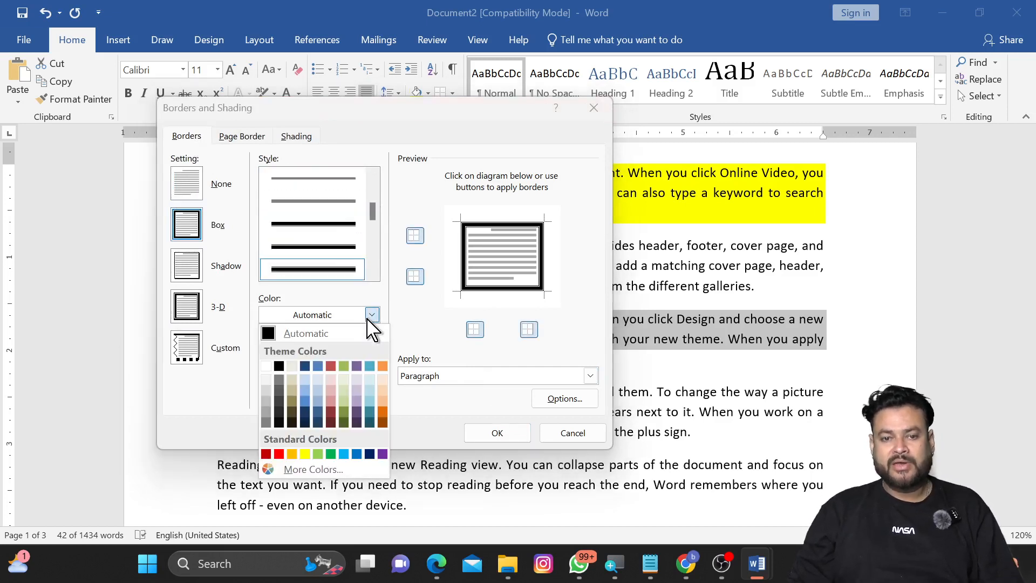
pyautogui.click(279, 454)
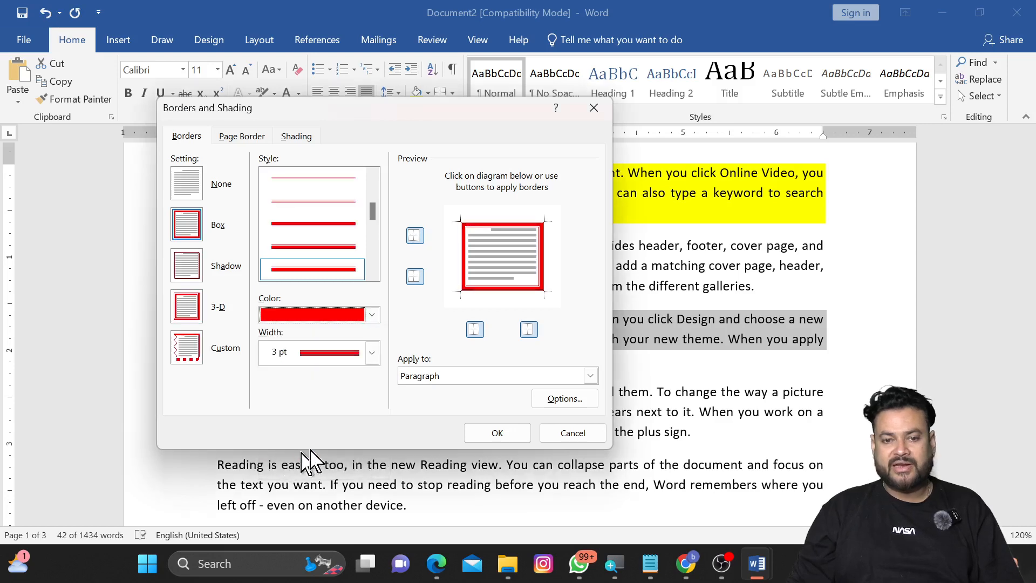
pyautogui.click(490, 436)
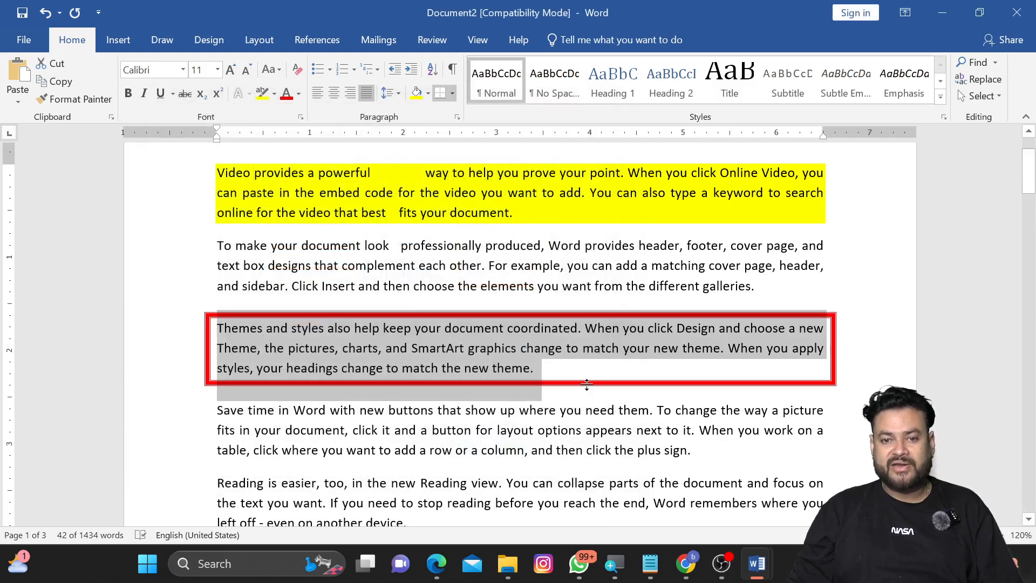
pyautogui.click(536, 357)
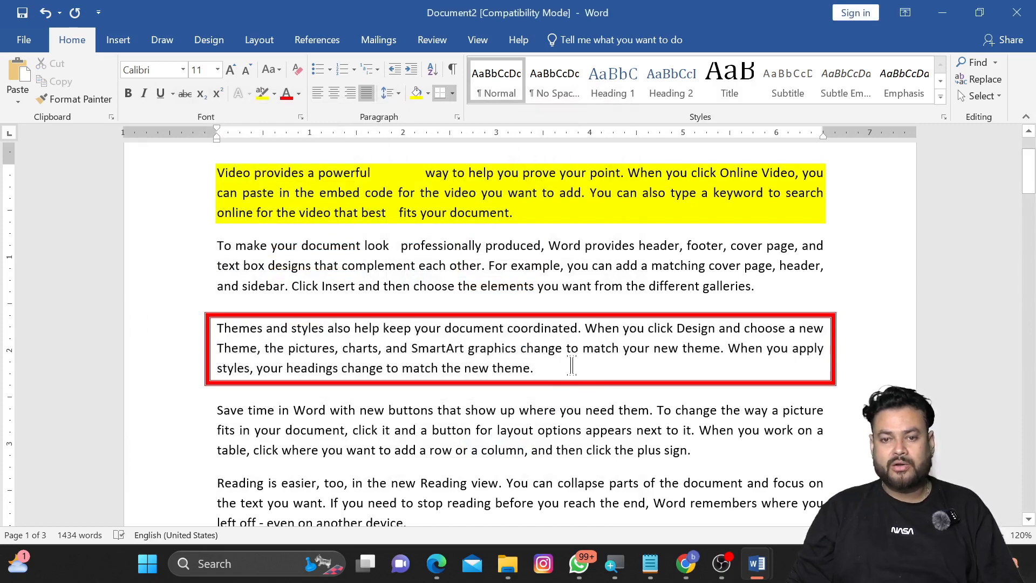
# Step: Add a 3 pt purple triple-line box page border to the whole document
pyautogui.moveTo(546, 368); pyautogui.dragTo(346, 349)
pyautogui.click(529, 294)
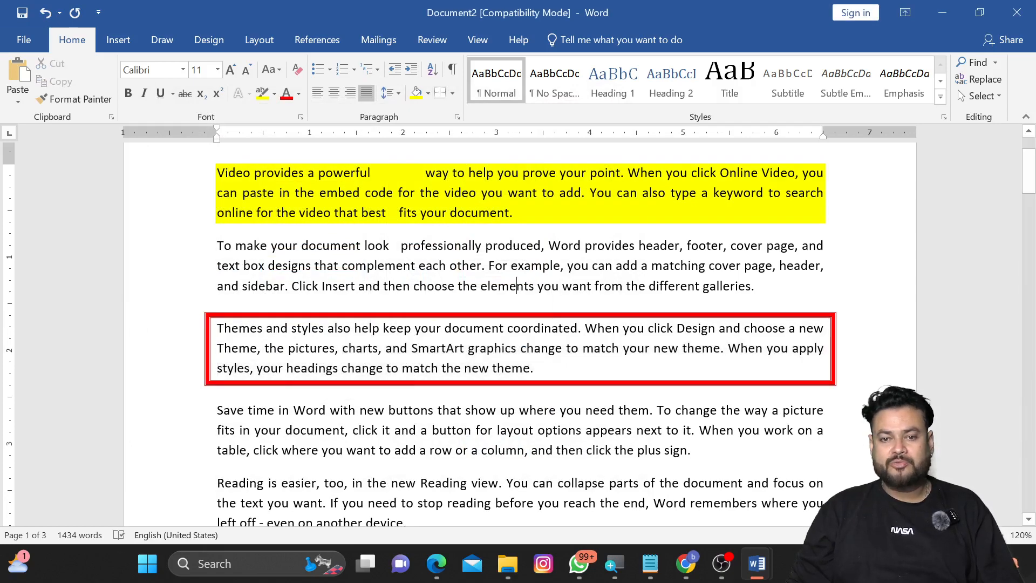
pyautogui.keyDown('ctrl'); pyautogui.scroll(-6, 529, 293); pyautogui.keyUp('ctrl')
pyautogui.keyDown('ctrl'); pyautogui.scroll(-1, 668, 318); pyautogui.keyUp('ctrl')
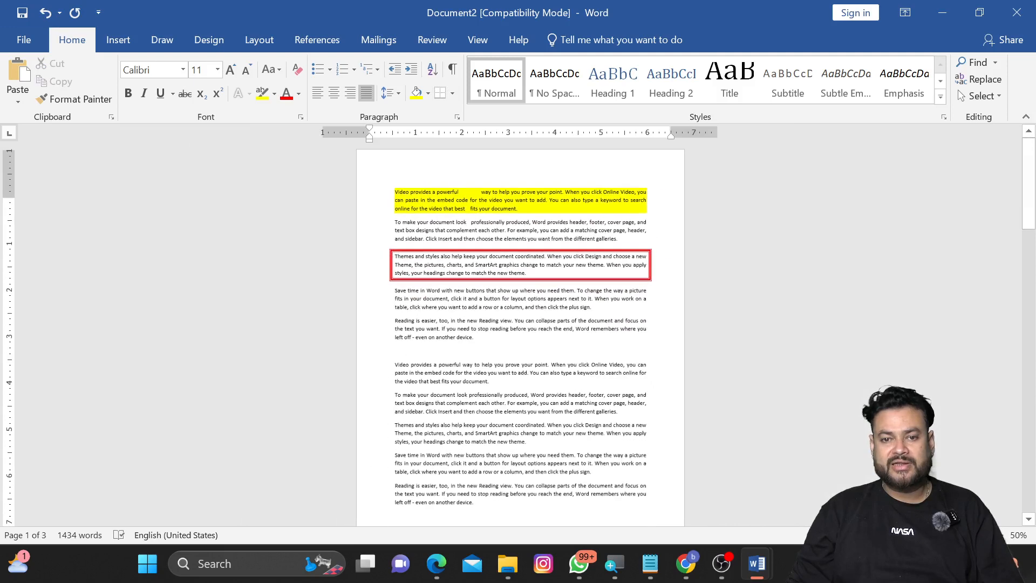
pyautogui.click(453, 92)
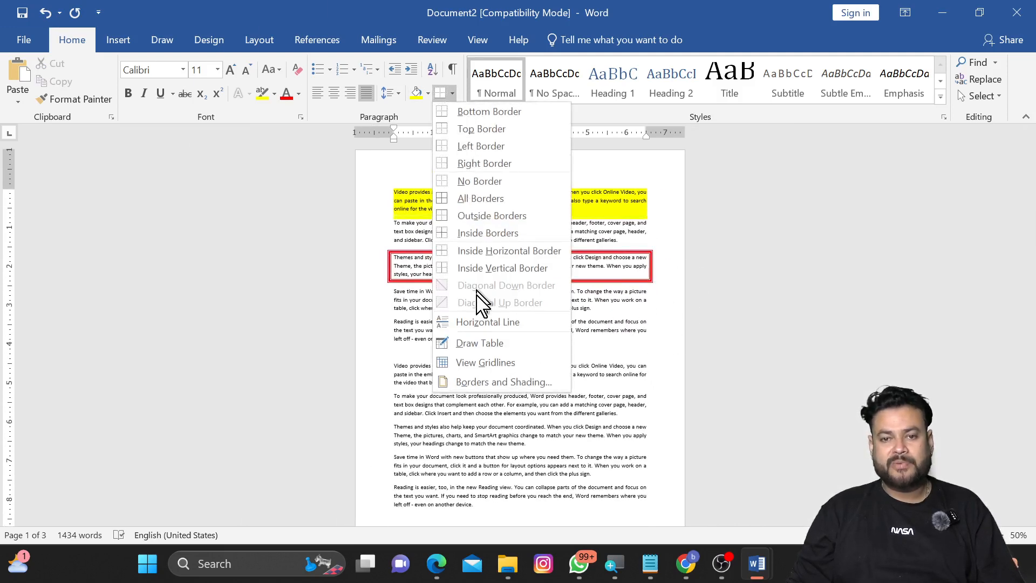
pyautogui.click(475, 382)
pyautogui.click(243, 136)
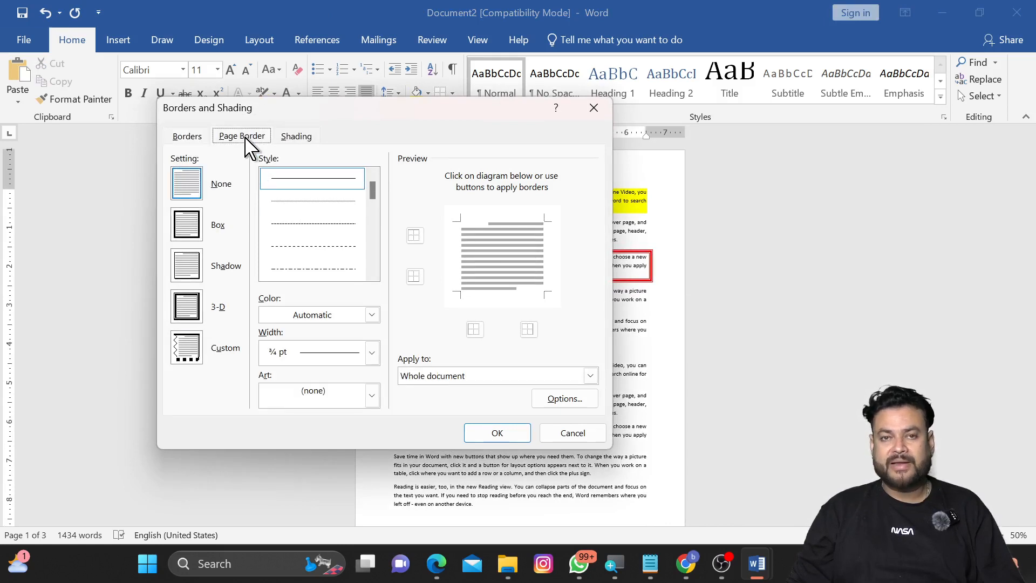
pyautogui.moveTo(373, 213); pyautogui.dragTo(374, 243)
pyautogui.click(346, 269)
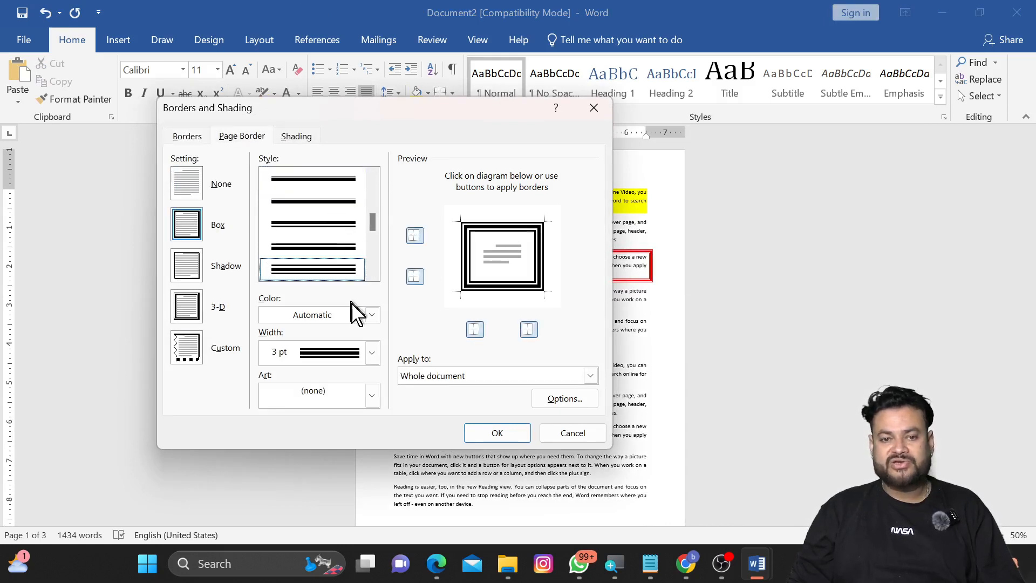
pyautogui.click(371, 315)
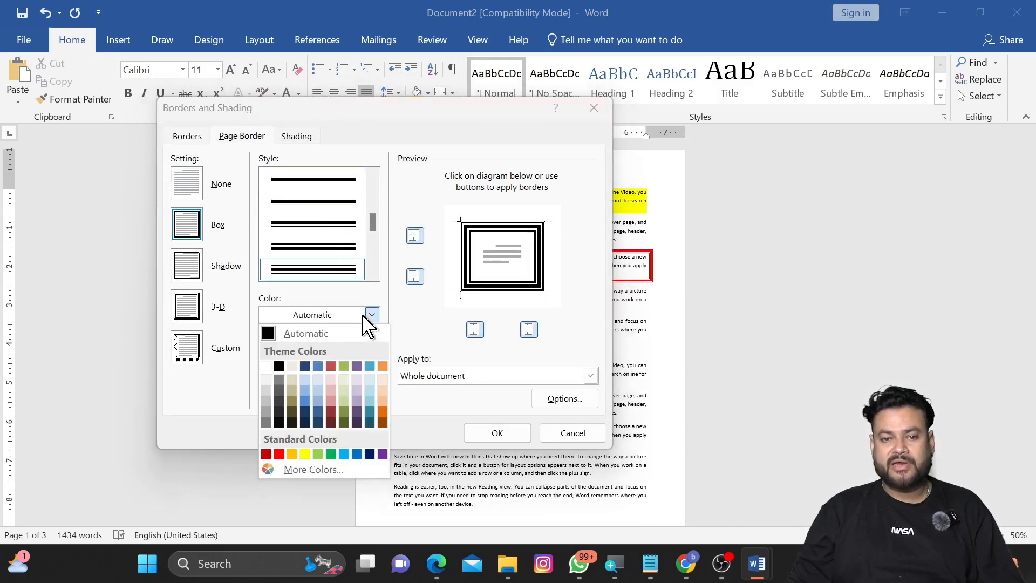
pyautogui.click(382, 454)
pyautogui.click(492, 434)
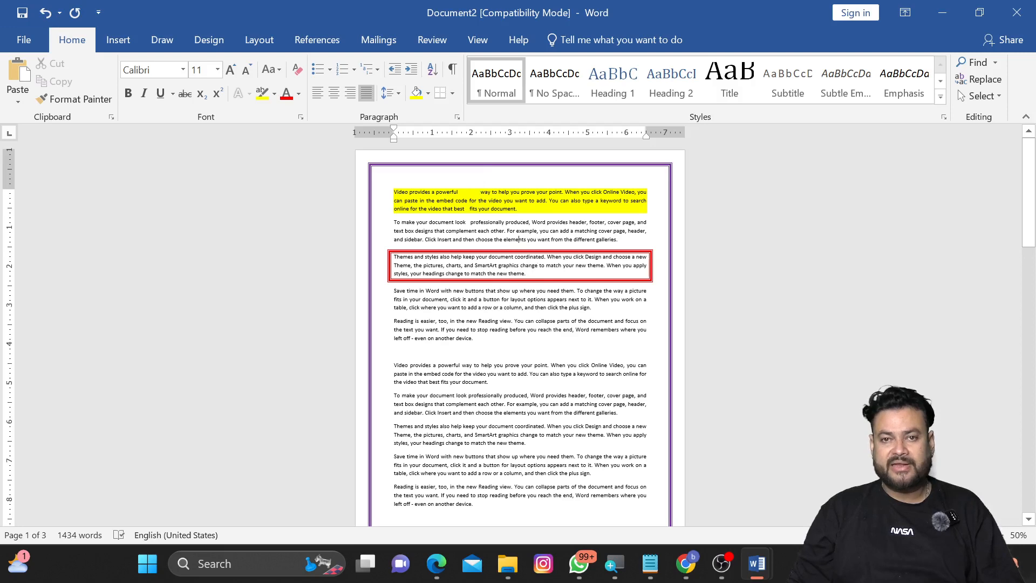
# Step: Fill the third paragraph with orange shading from the Borders and Shading dialog
pyautogui.scroll(5, 520, 264)
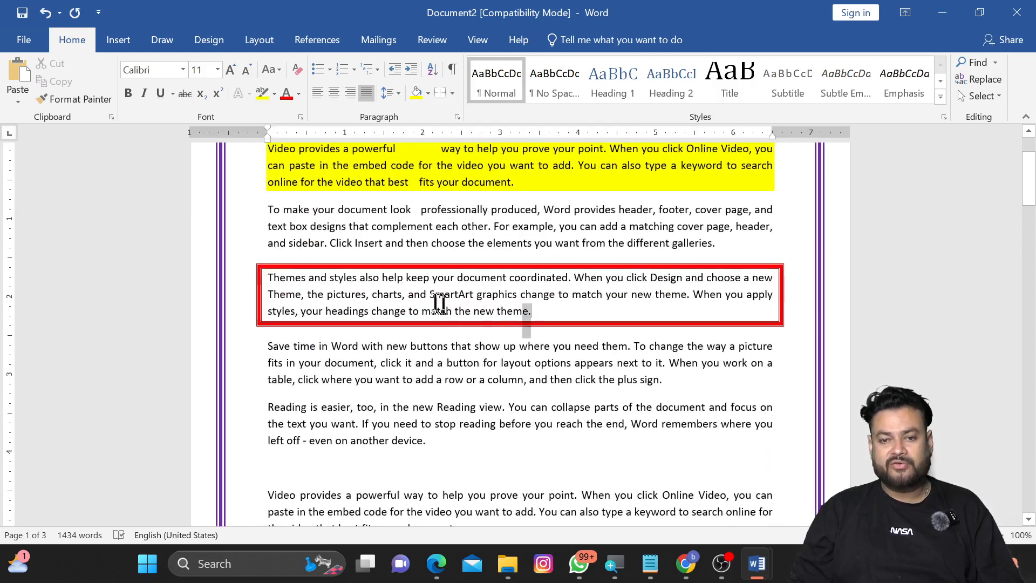
pyautogui.moveTo(439, 302); pyautogui.dragTo(267, 277)
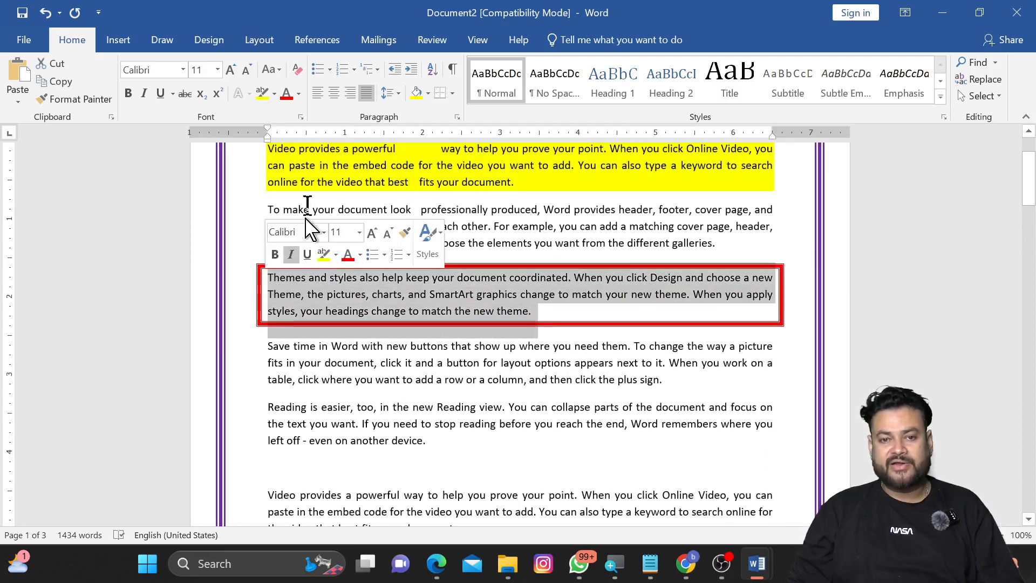
pyautogui.click(452, 93)
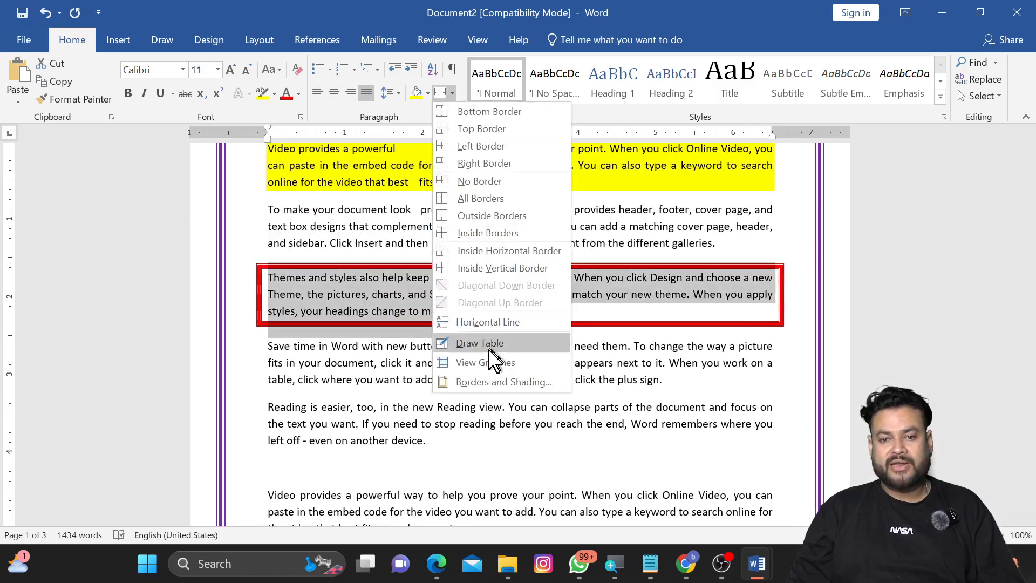
pyautogui.click(491, 382)
pyautogui.click(304, 139)
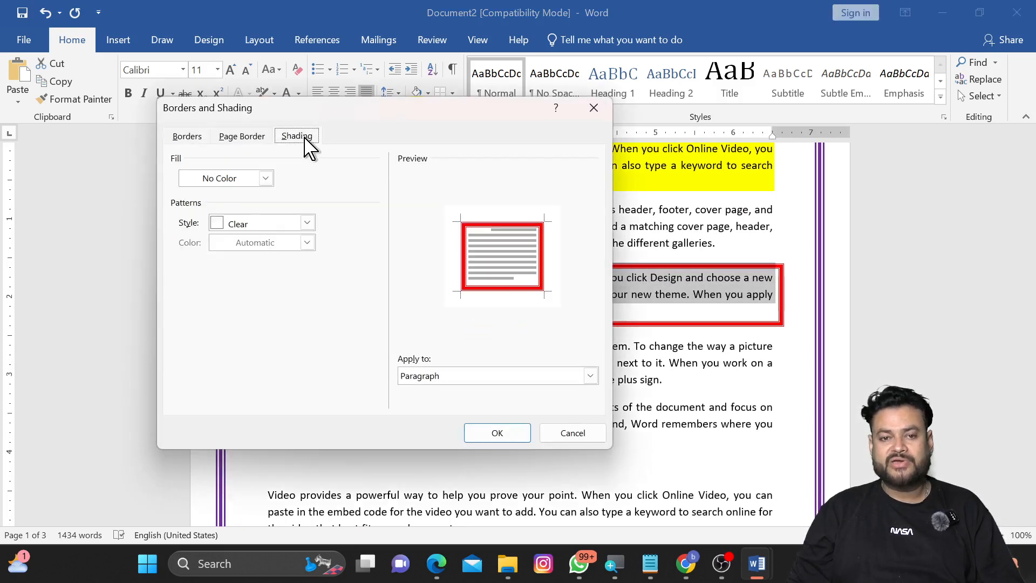
pyautogui.click(266, 178)
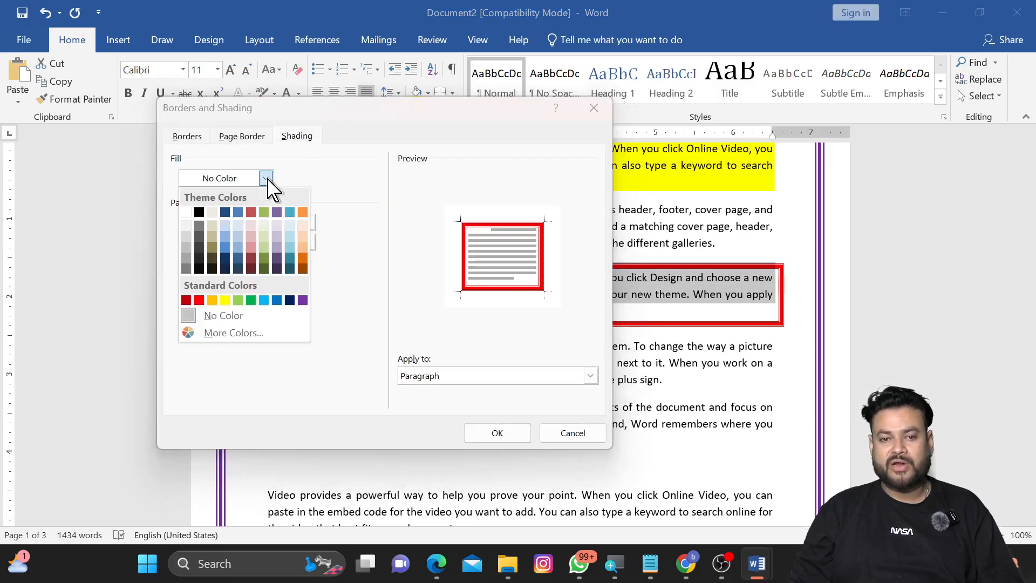
pyautogui.click(303, 212)
pyautogui.click(497, 433)
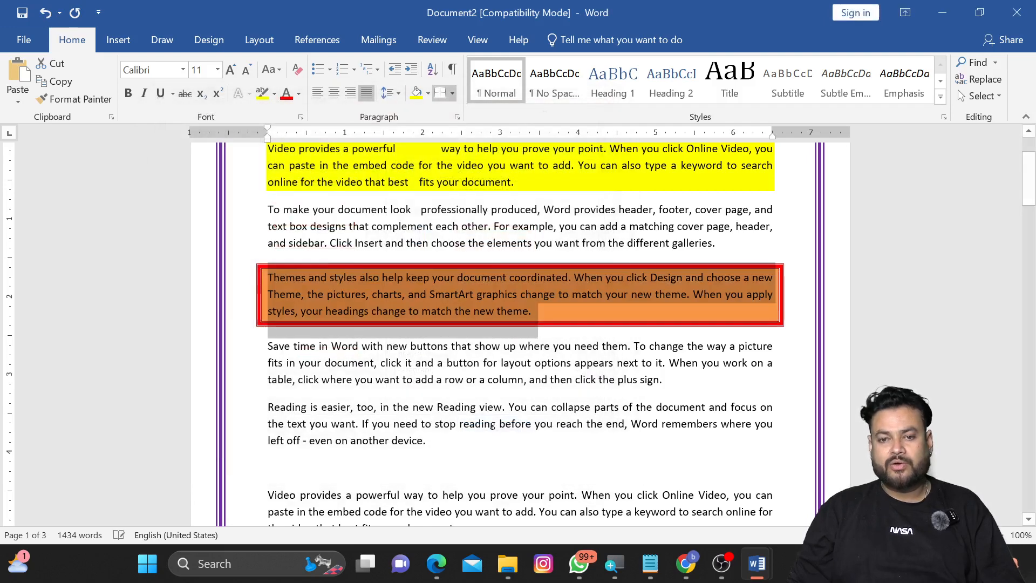
pyautogui.click(547, 379)
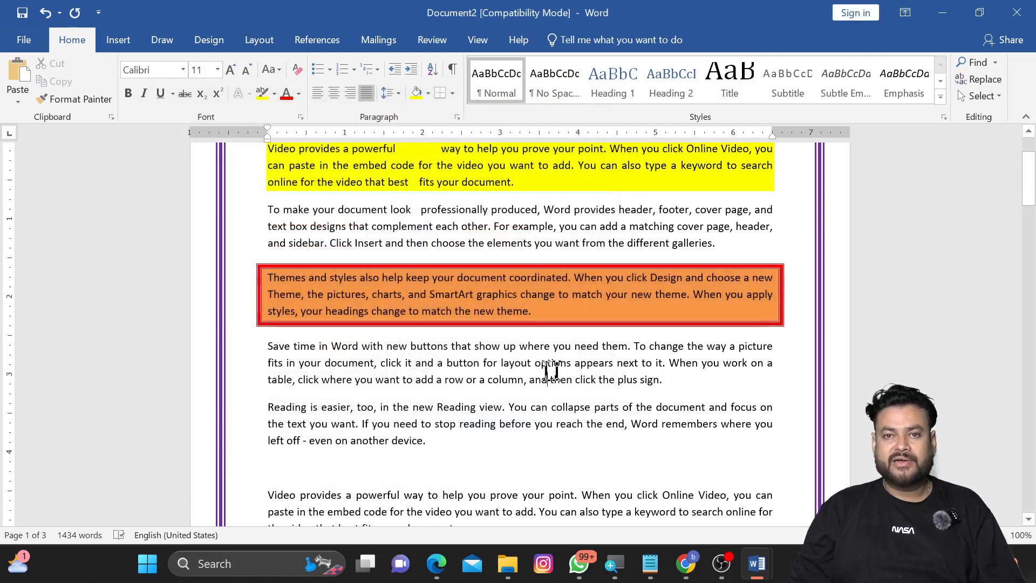
pyautogui.scroll(4, 546, 373)
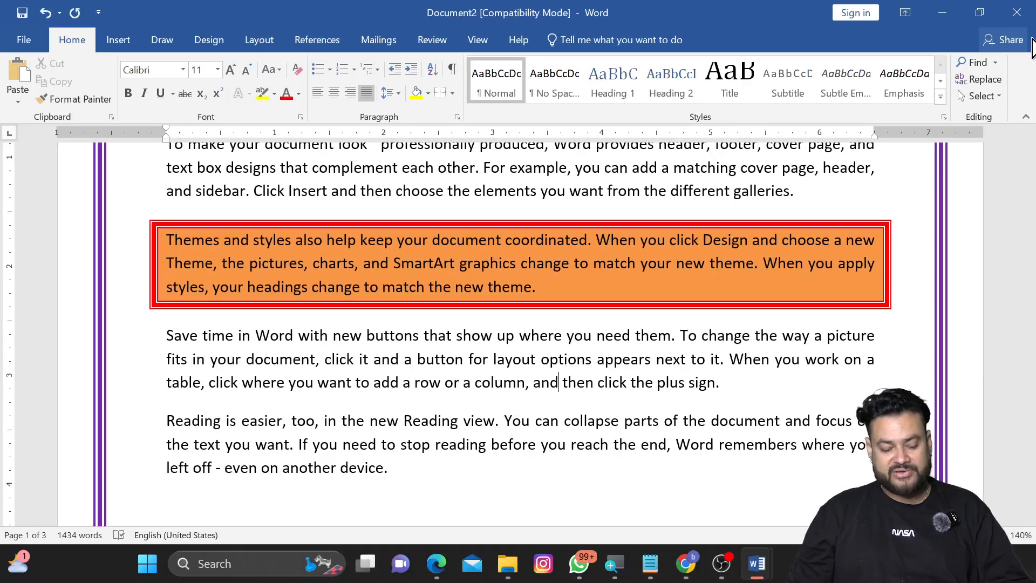
pyautogui.scroll(3, 518, 324)
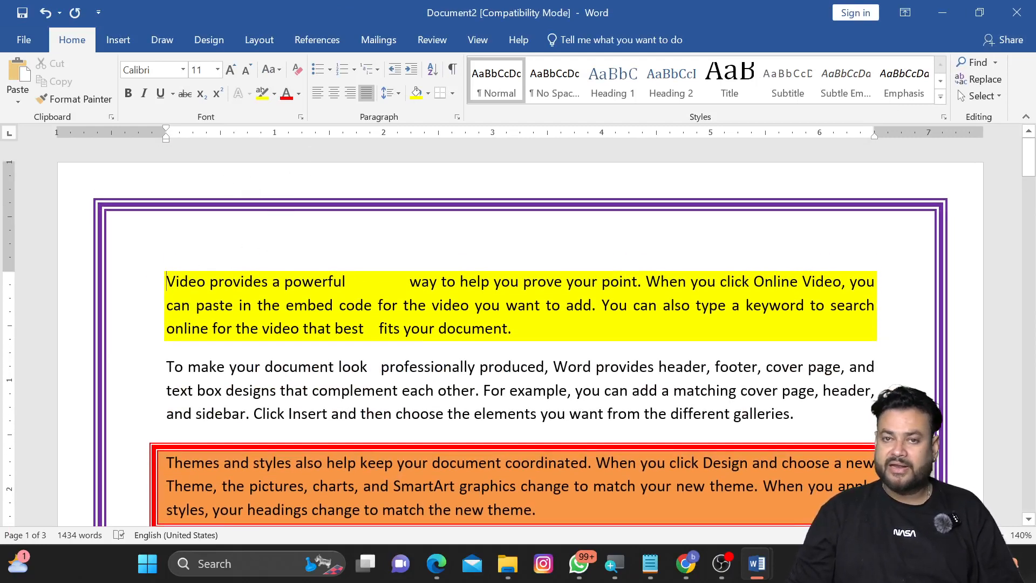
# Step: Insert a new line above the first paragraph and enter the title THE COMPUTER
pyautogui.press('Return')
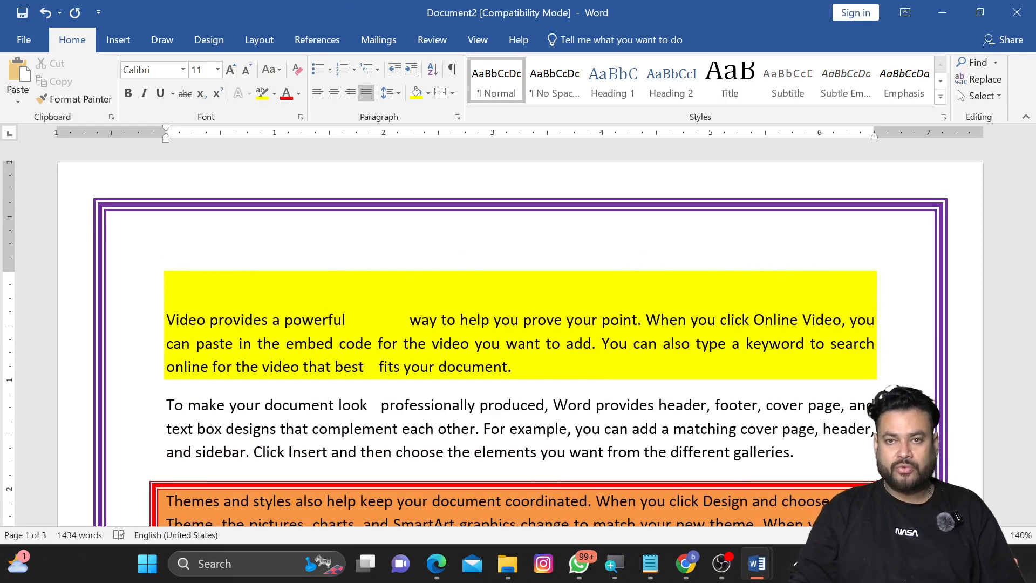
pyautogui.write('THE CO')
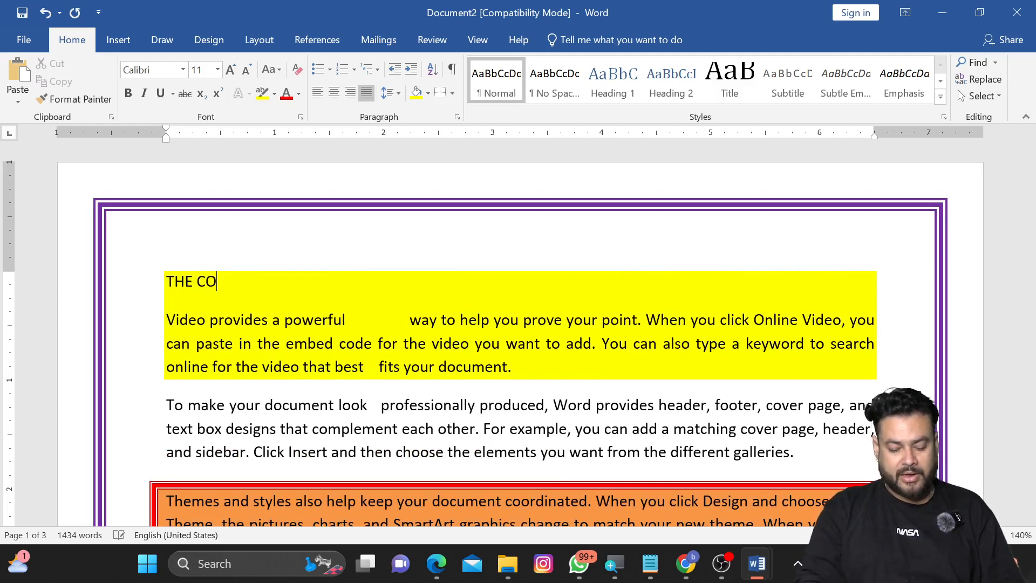
pyautogui.write('MPUTER')
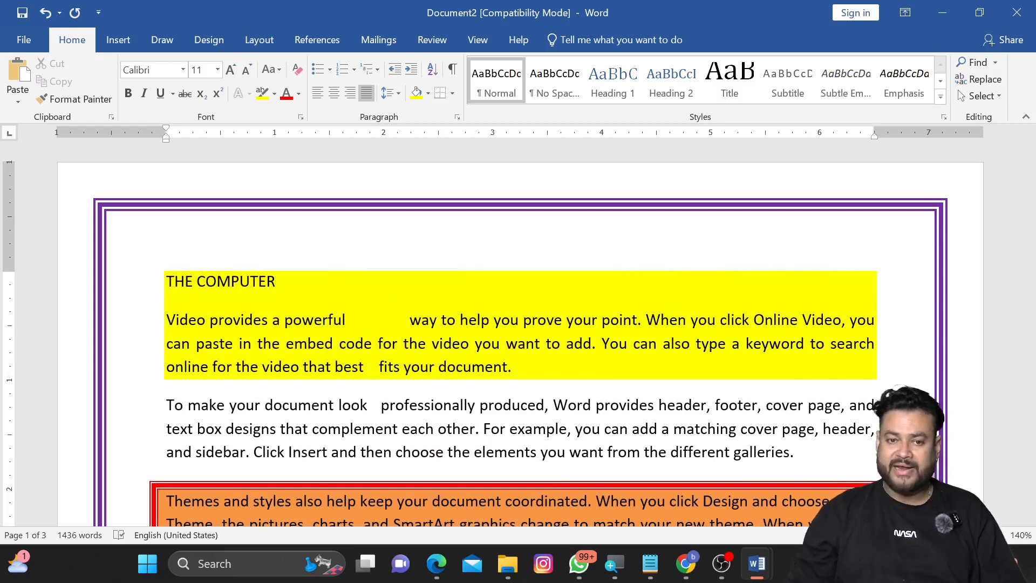
# Step: Format the THE COMPUTER title as bold, underlined text at 15 pt
pyautogui.moveTo(278, 281); pyautogui.dragTo(167, 282)
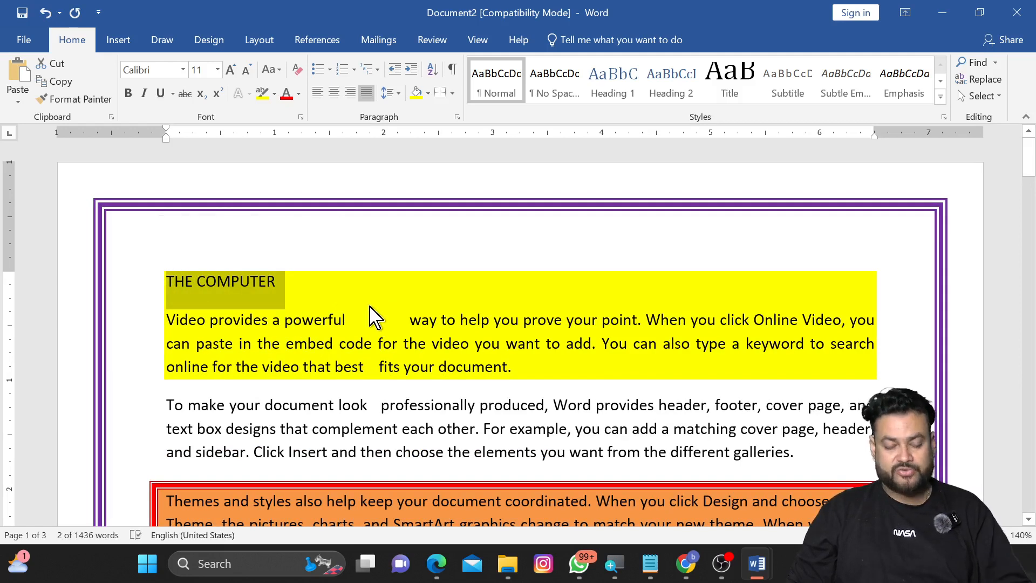
pyautogui.hotkey('ctrl', 'b')
pyautogui.hotkey('ctrl', ']')
pyautogui.hotkey('ctrl', ']')
pyautogui.hotkey('ctrl', ']')
pyautogui.hotkey('ctrl', ']')
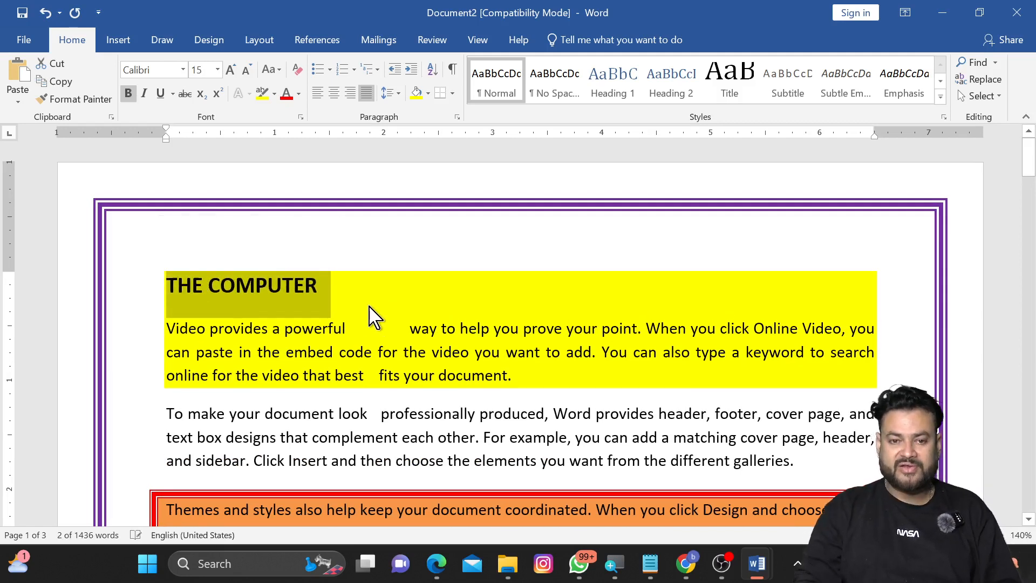
pyautogui.hotkey('ctrl', 'u')
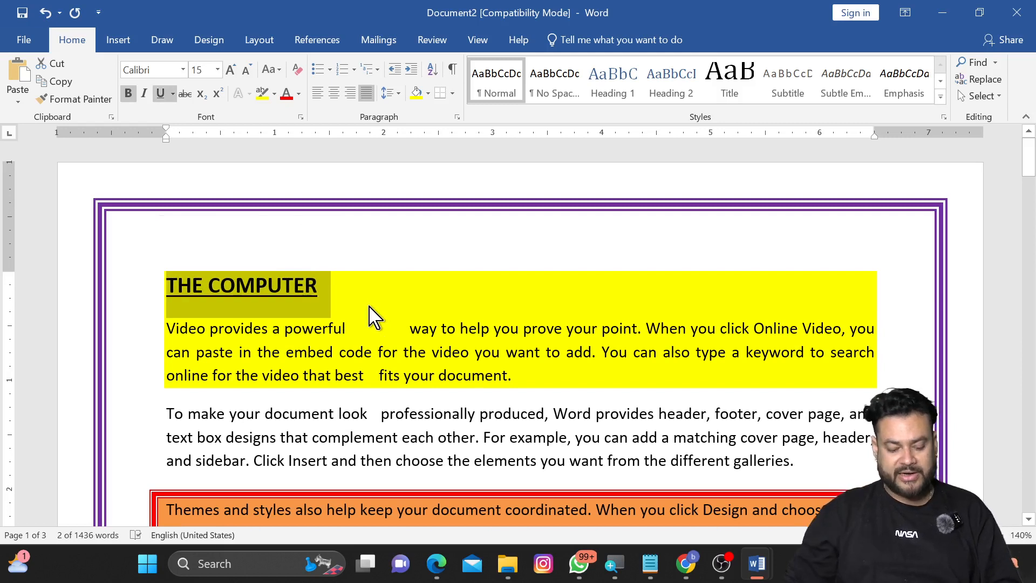
pyautogui.hotkey('ctrl', 'b')
pyautogui.hotkey('ctrl', 'b')
pyautogui.click(375, 323)
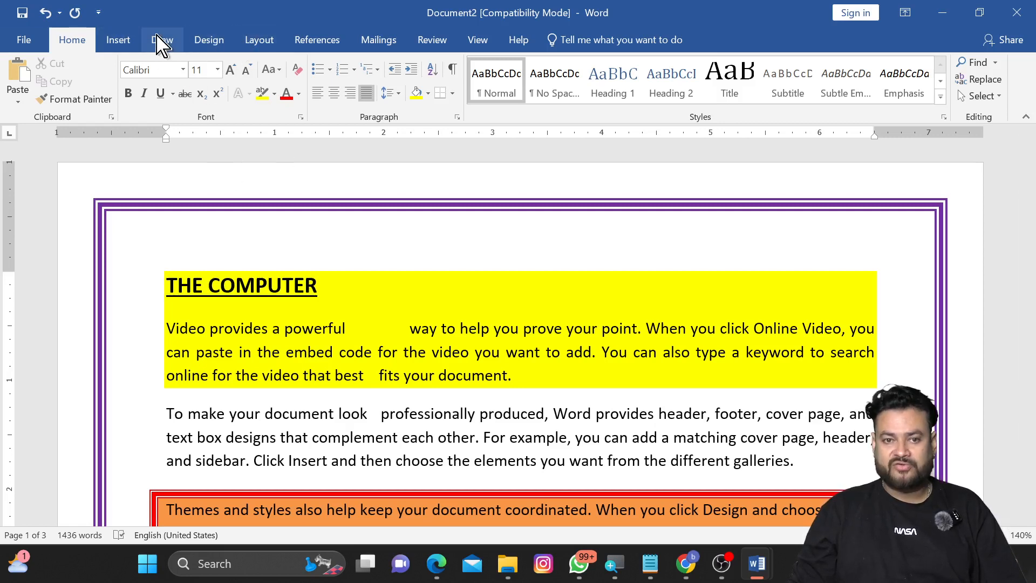
# Step: Open the Cross-reference dialog, set the reference type to Heading, and close it
pyautogui.click(120, 41)
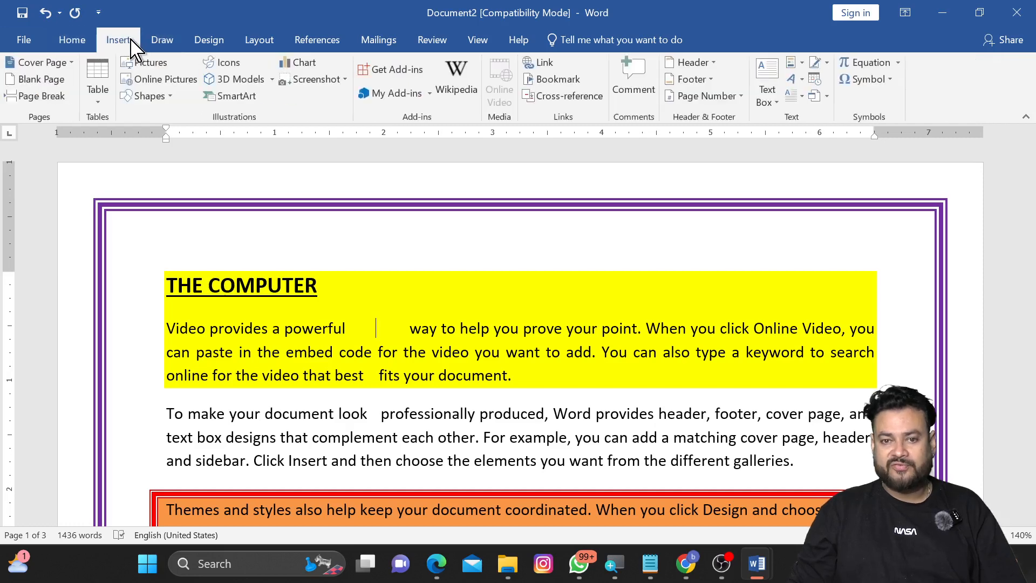
pyautogui.click(564, 97)
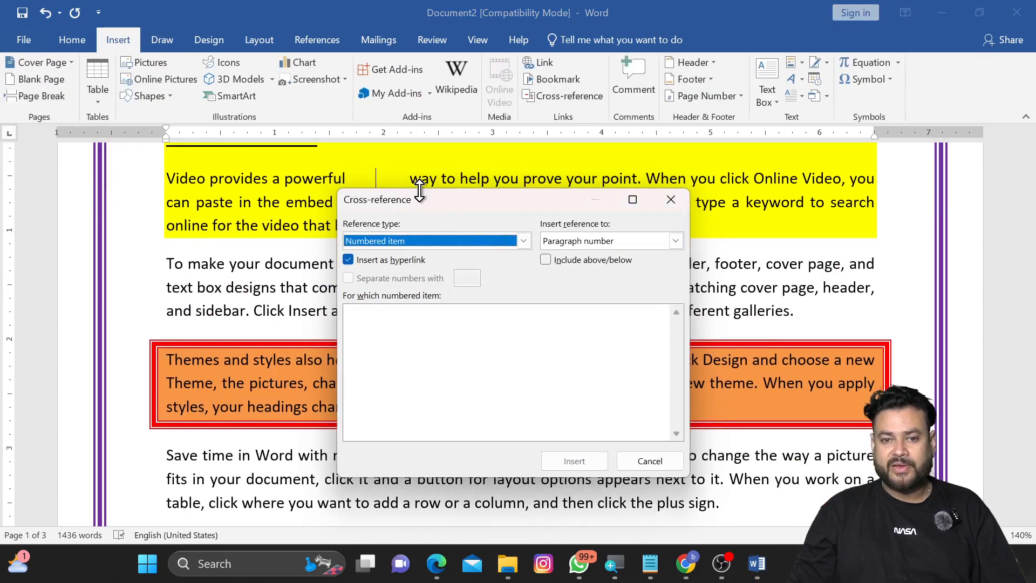
pyautogui.moveTo(418, 195); pyautogui.dragTo(415, 174)
pyautogui.click(408, 220)
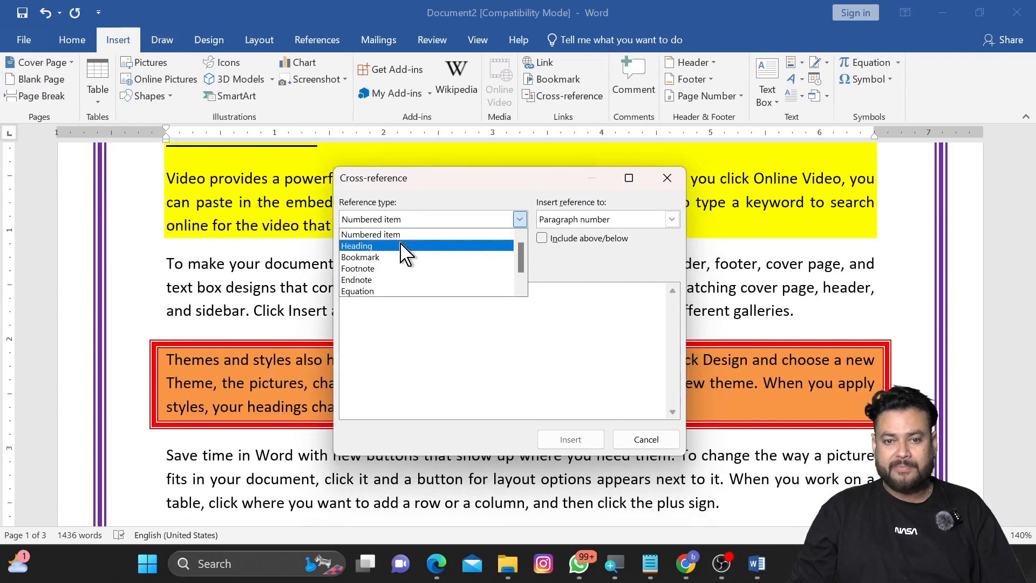
pyautogui.click(471, 247)
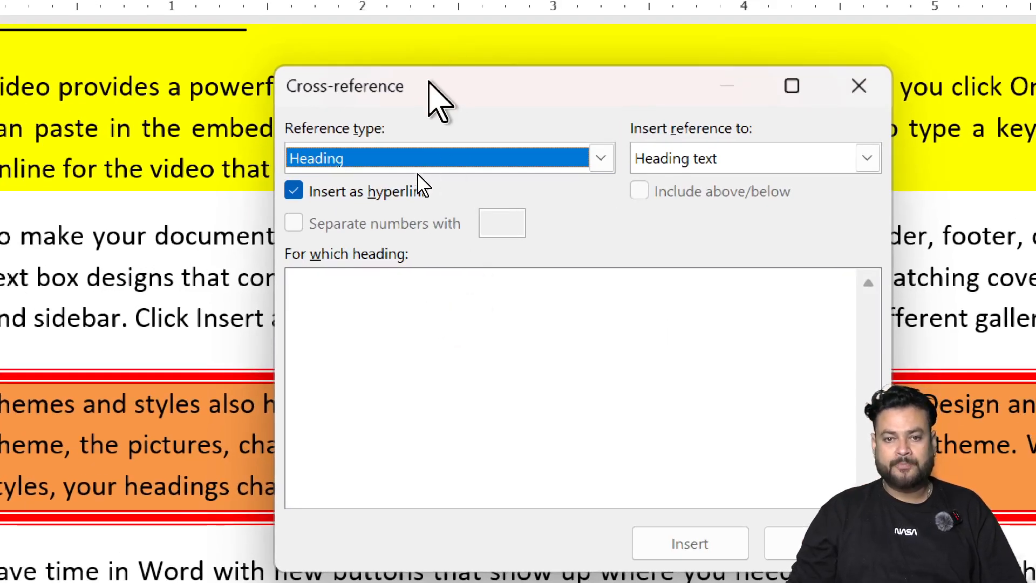
pyautogui.moveTo(428, 104); pyautogui.dragTo(337, 67)
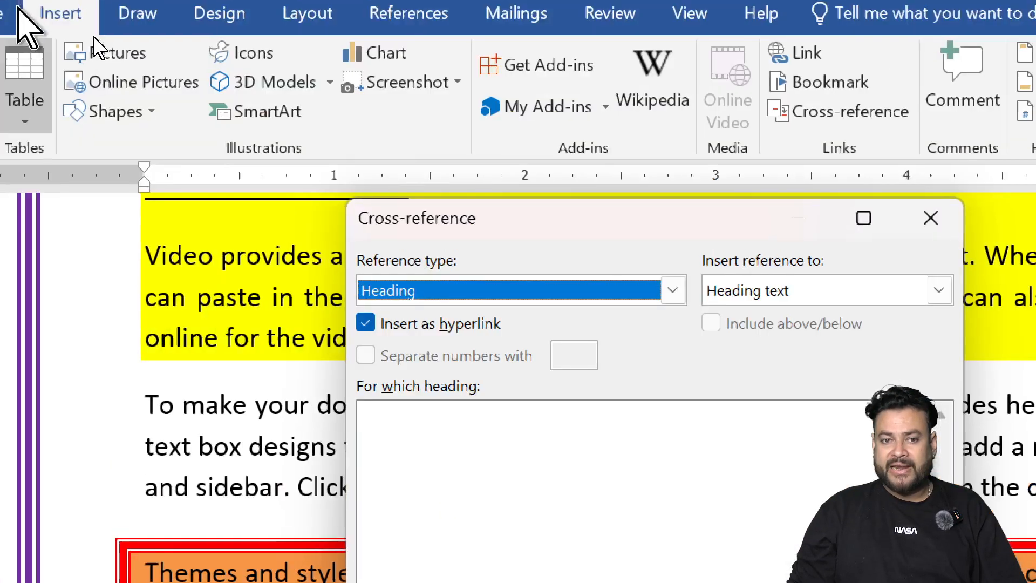
pyautogui.scroll(-3, 216, 351)
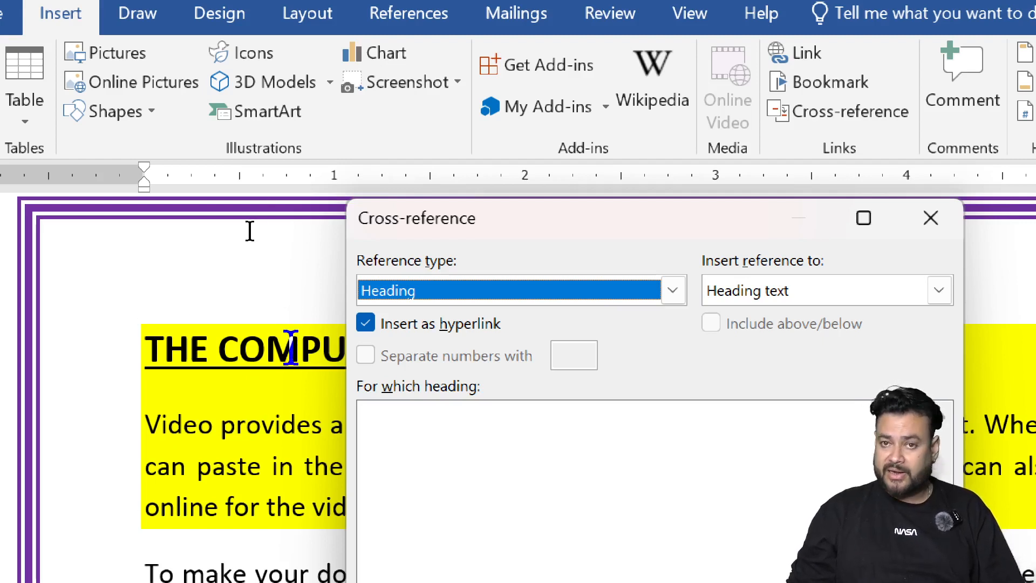
pyautogui.press('Escape')
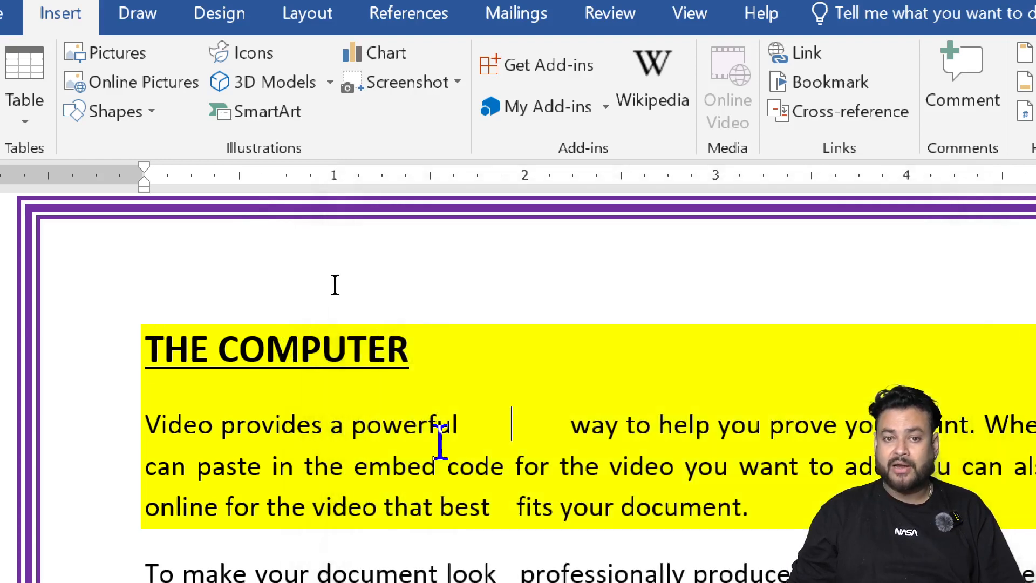
# Step: Apply the Heading 1 style to the THE COMPUTER title
pyautogui.doubleClick(367, 351)
pyautogui.click(402, 352)
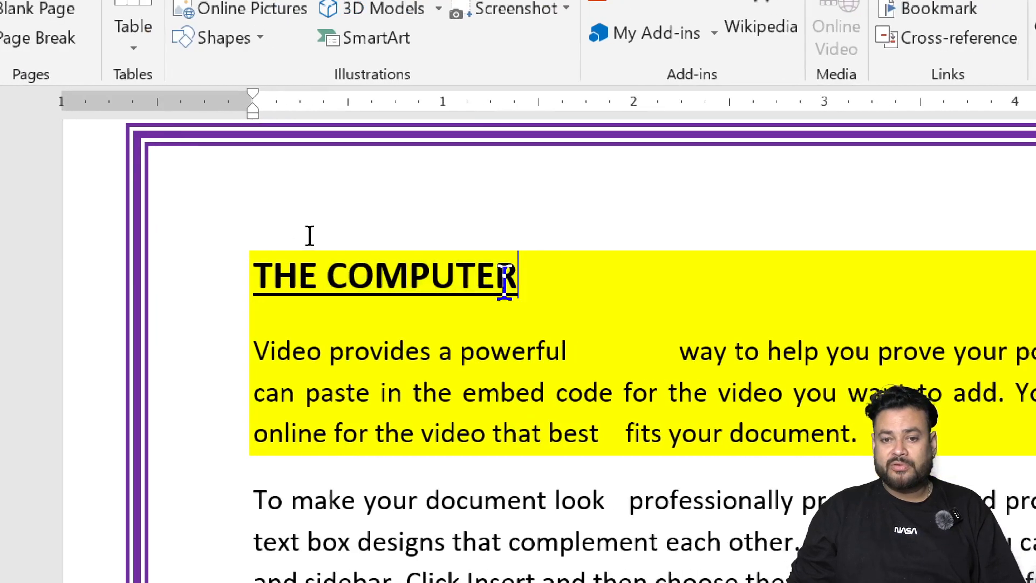
pyautogui.tripleClick(505, 281)
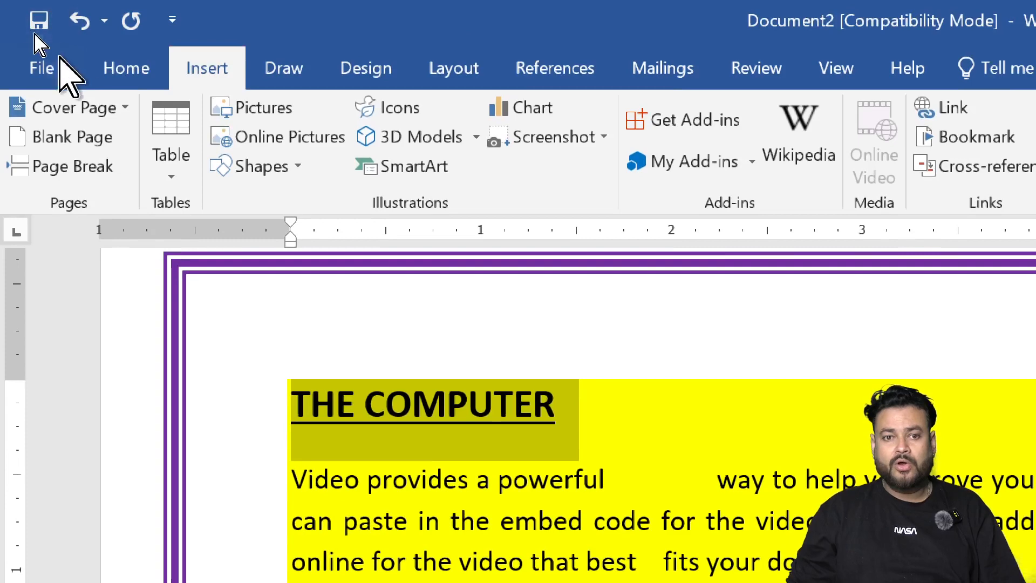
pyautogui.click(130, 0)
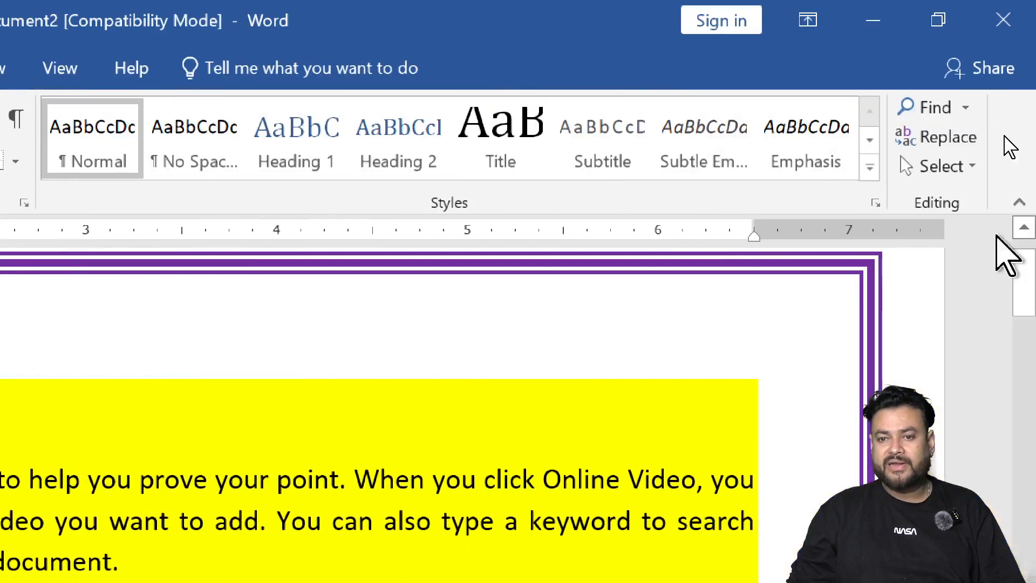
pyautogui.click(289, 156)
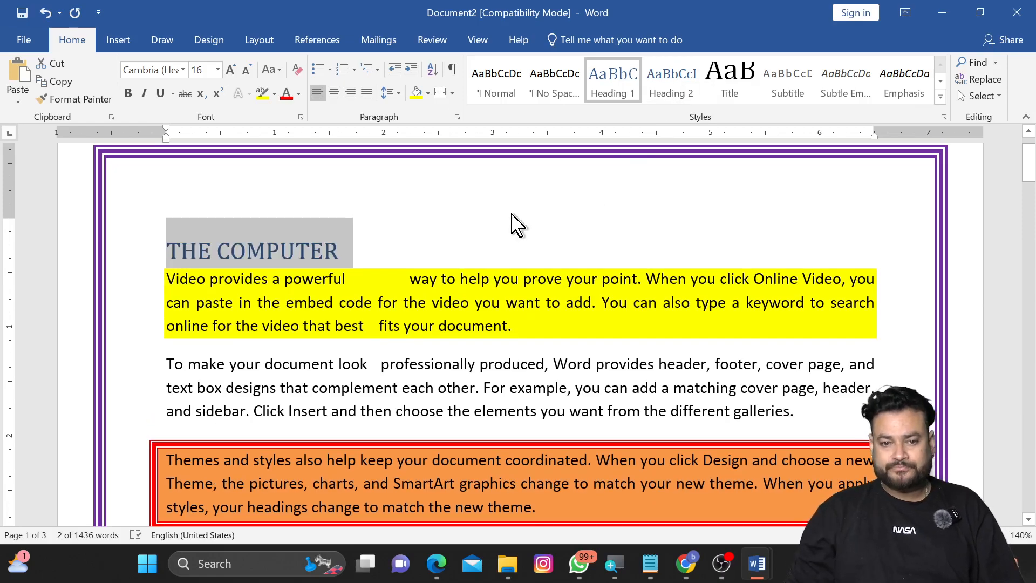
pyautogui.click(338, 249)
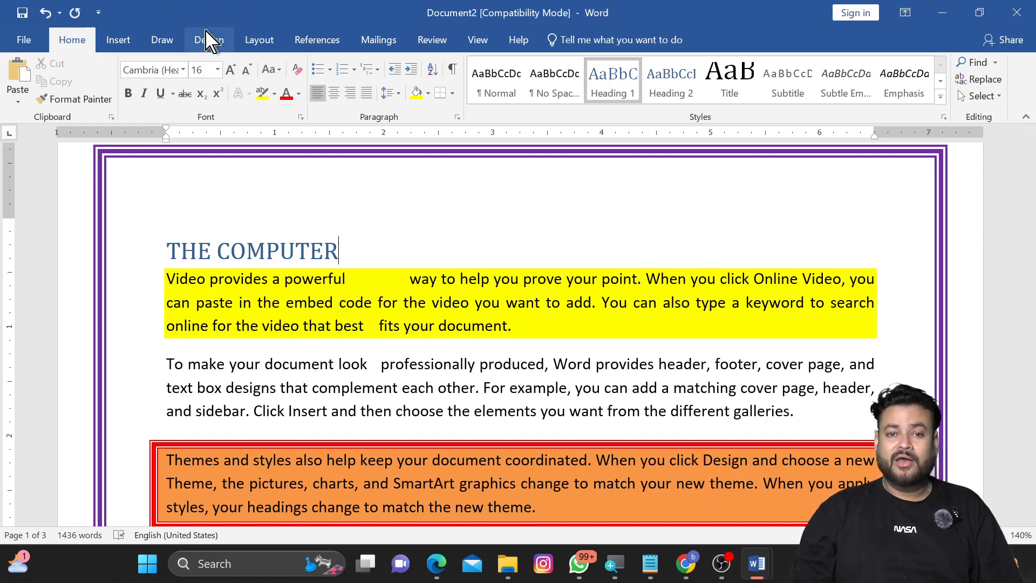
# Step: Reopen the Cross-reference dialog to review the listed headings, then close it
pyautogui.click(120, 43)
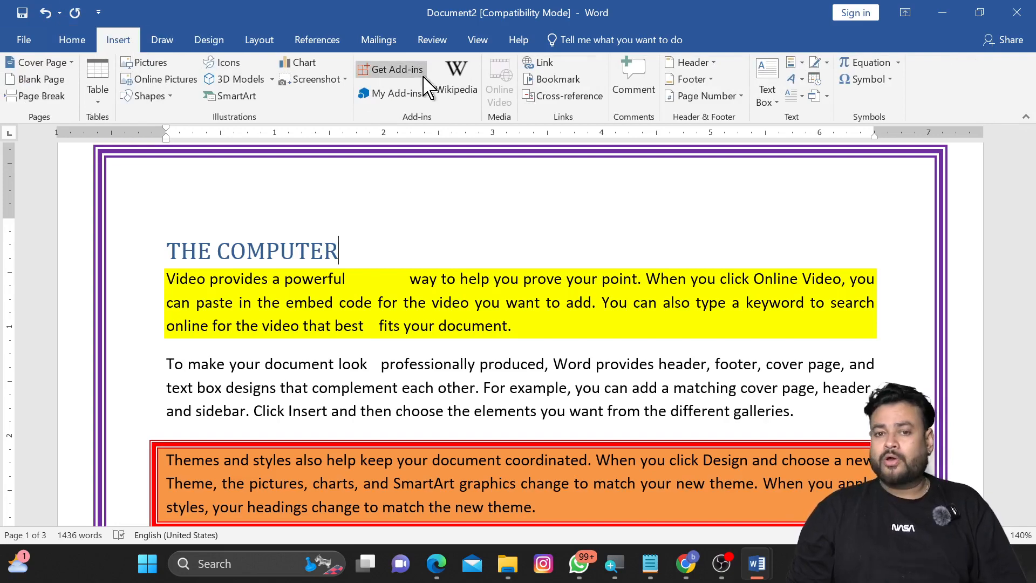
pyautogui.click(553, 96)
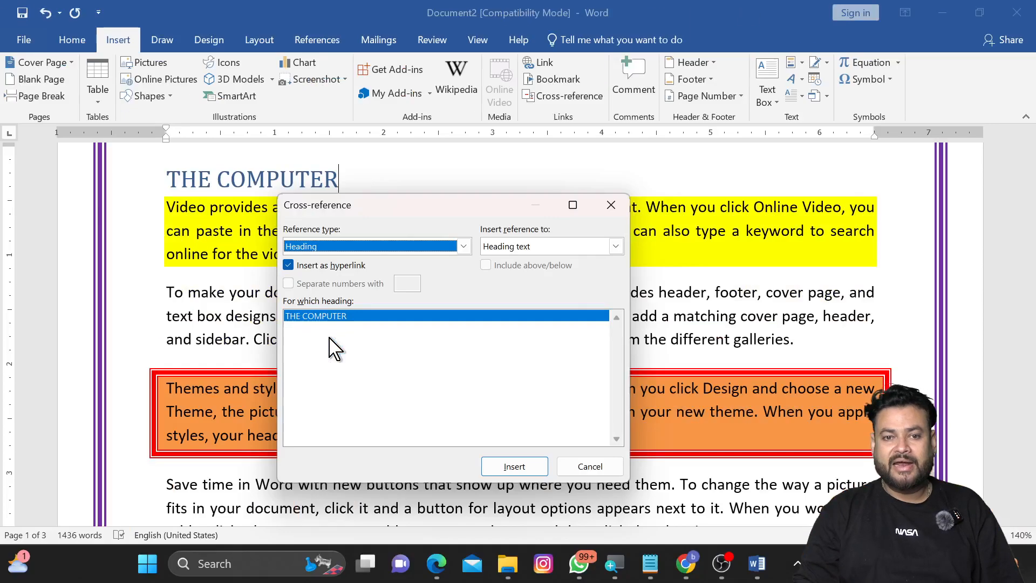
pyautogui.press('Escape')
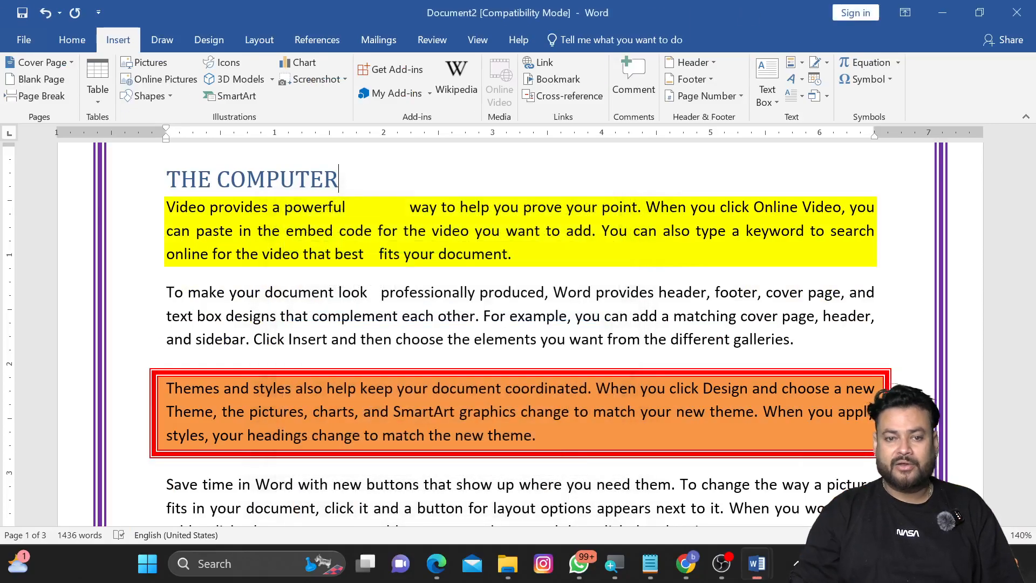
# Step: Search the document for VIDEO in the Navigation pane, browse the highlighted matches, and close the pane
pyautogui.click(76, 41)
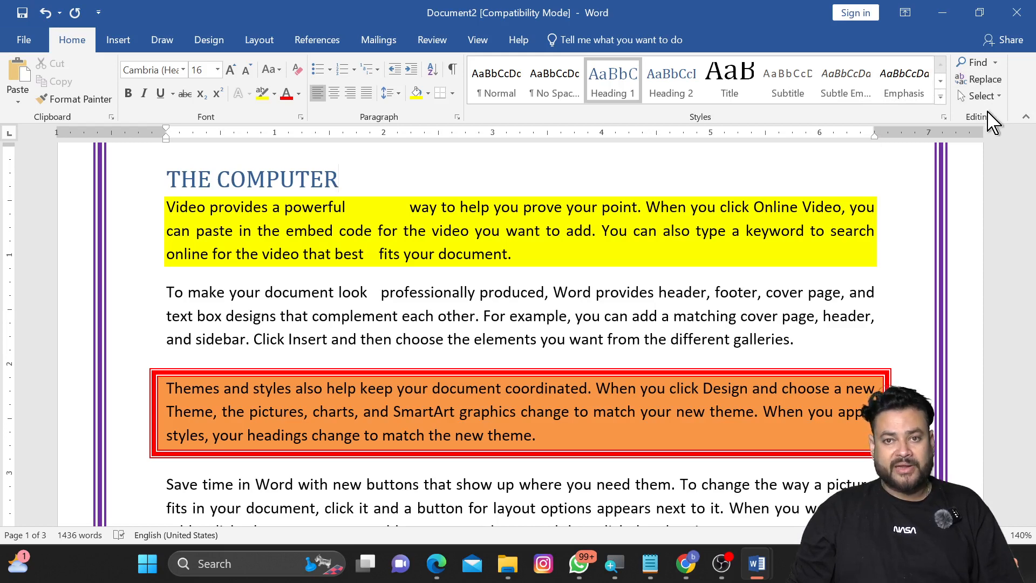
pyautogui.click(984, 69)
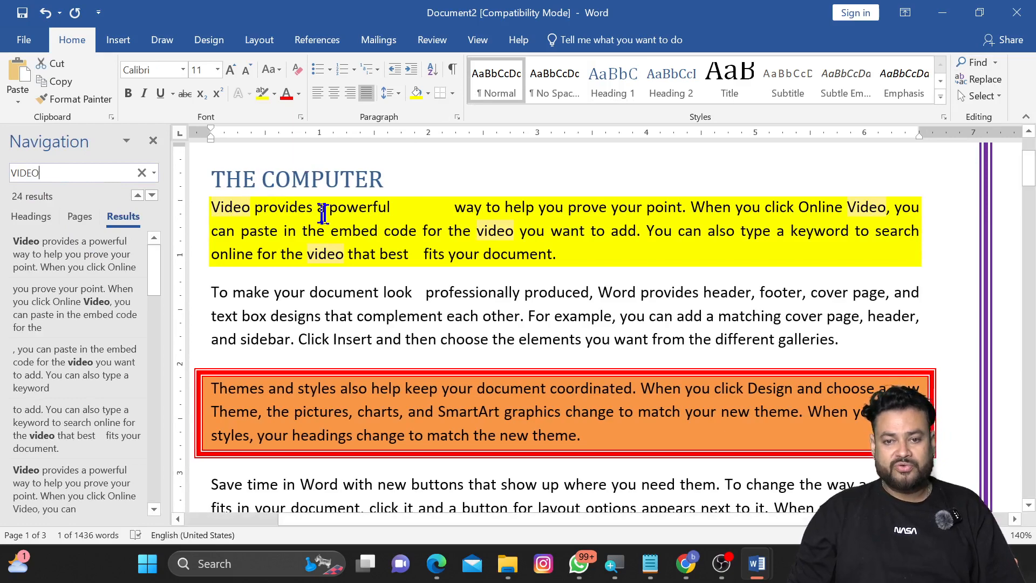
pyautogui.scroll(-10, 394, 252)
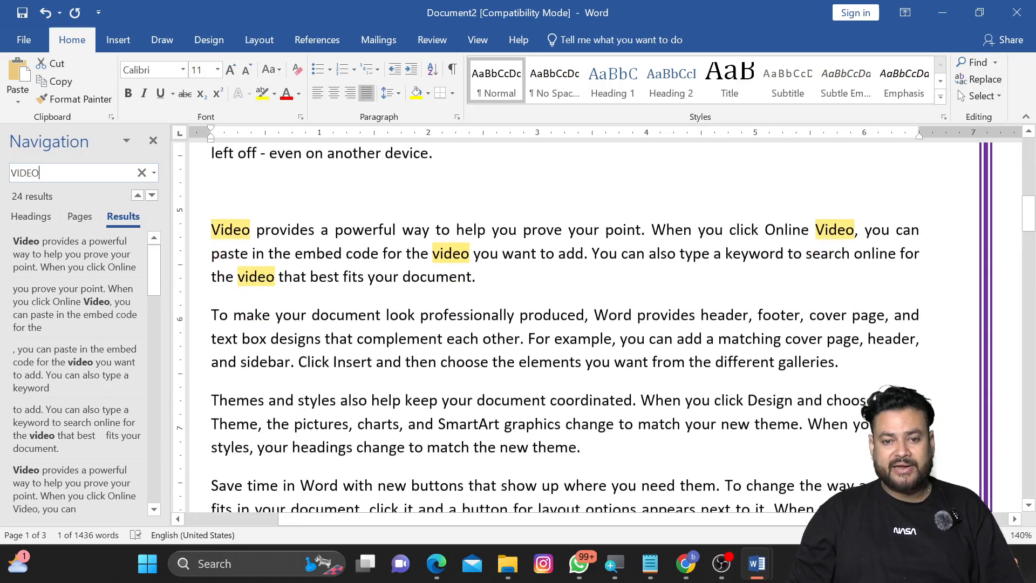
pyautogui.scroll(-10, 604, 328)
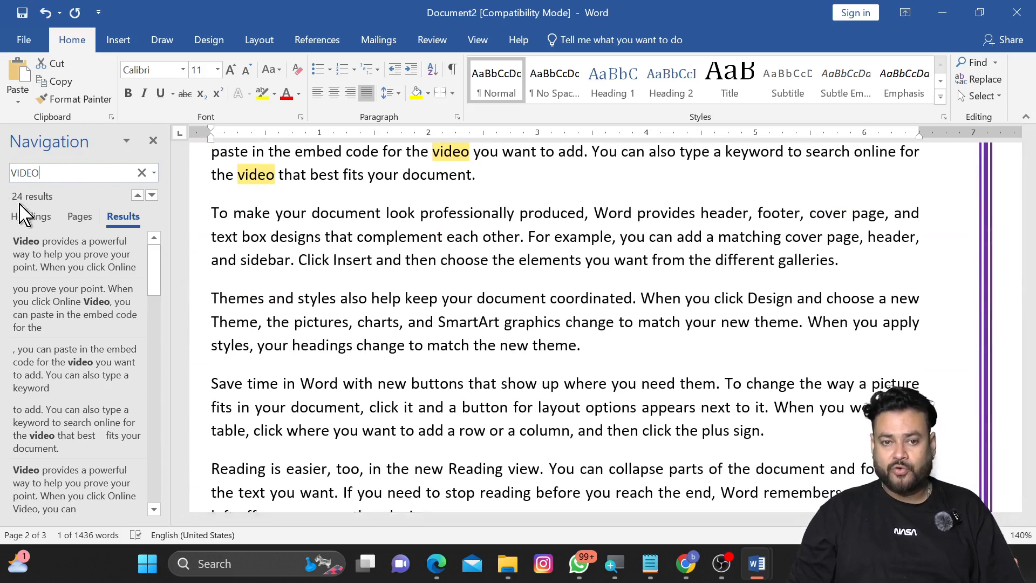
pyautogui.scroll(-3, 562, 324)
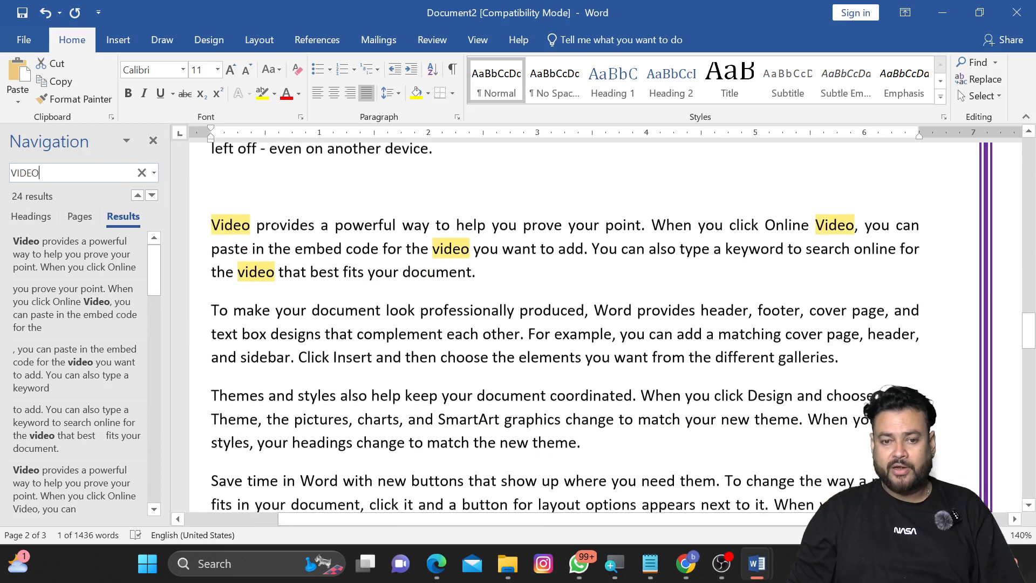
pyautogui.scroll(-12, 561, 324)
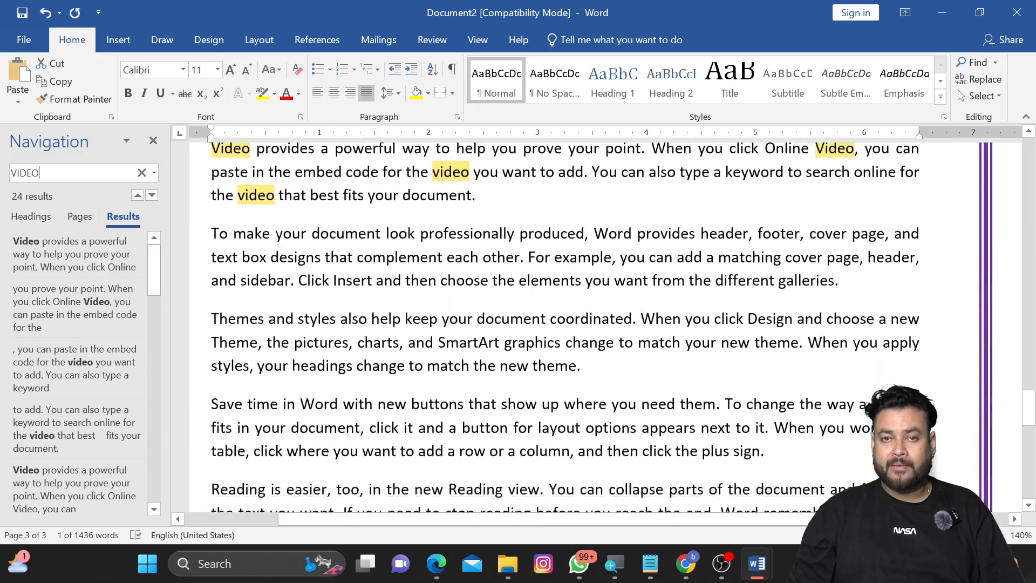
pyautogui.scroll(-10, 561, 324)
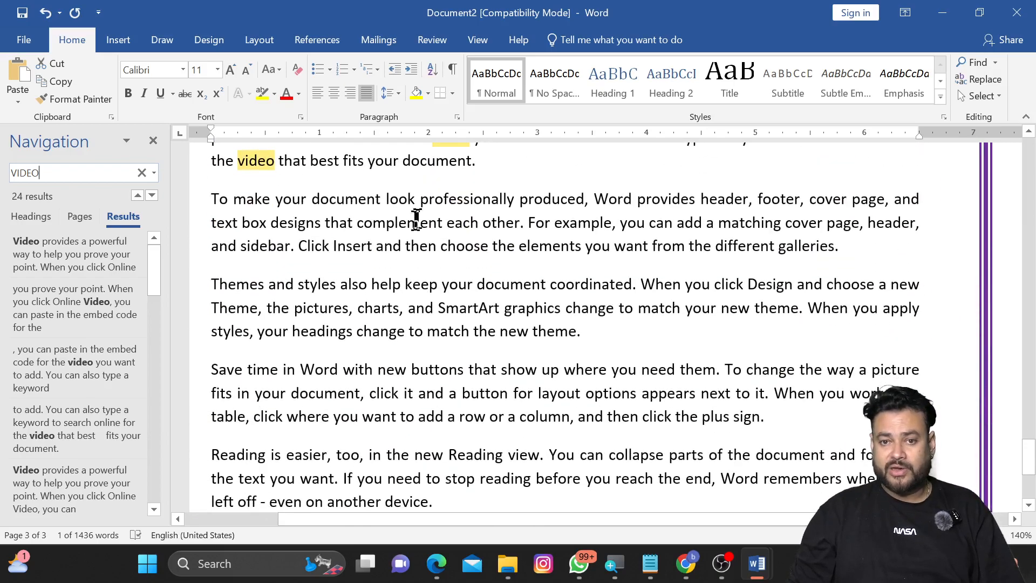
pyautogui.scroll(-3, 562, 324)
pyautogui.click(153, 140)
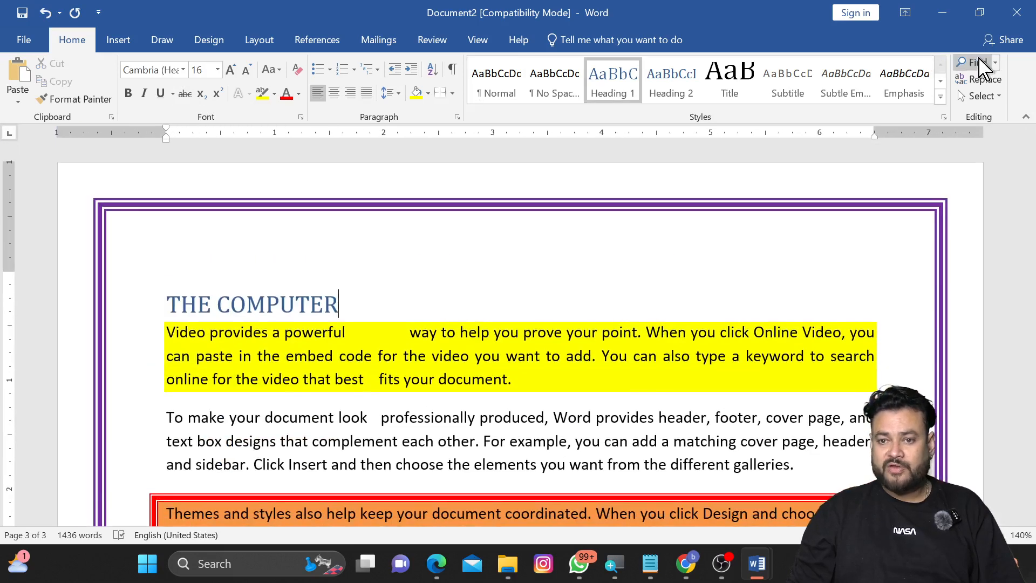
# Step: Select both occurrences of the word video in the Video provides paragraph and colour them red
pyautogui.click(994, 63)
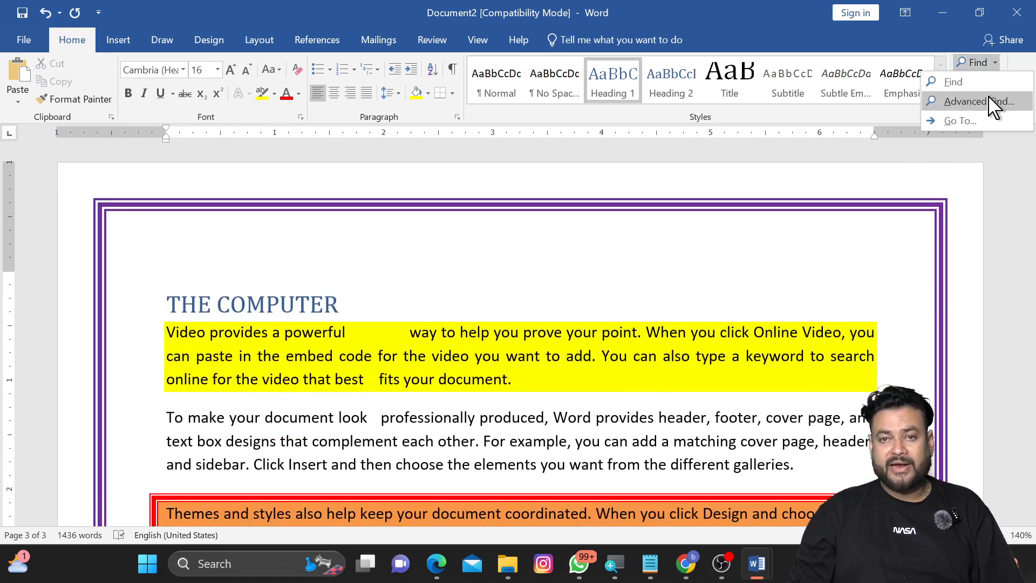
pyautogui.scroll(-10, 485, 318)
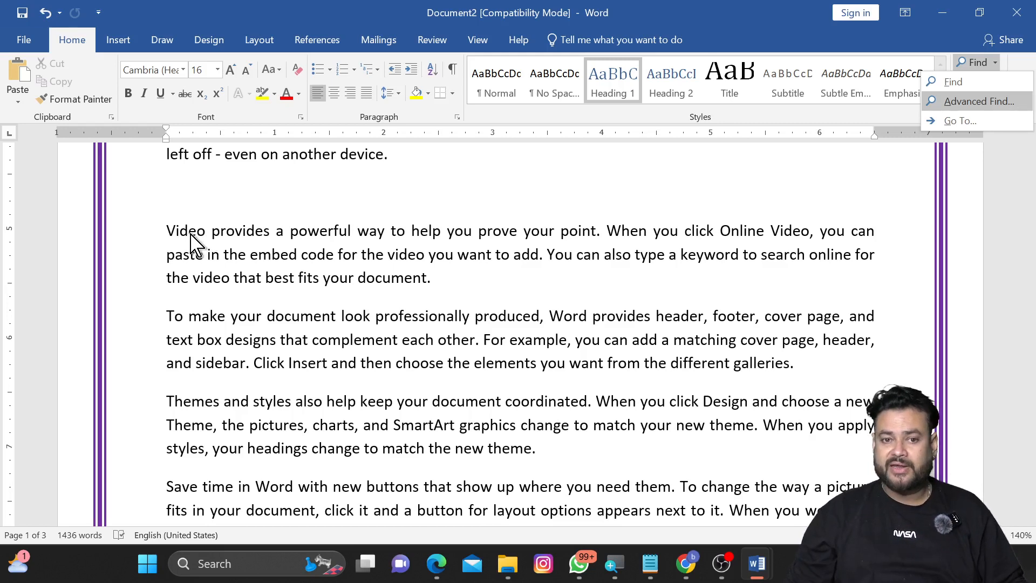
pyautogui.click(189, 232)
pyautogui.doubleClick(189, 231)
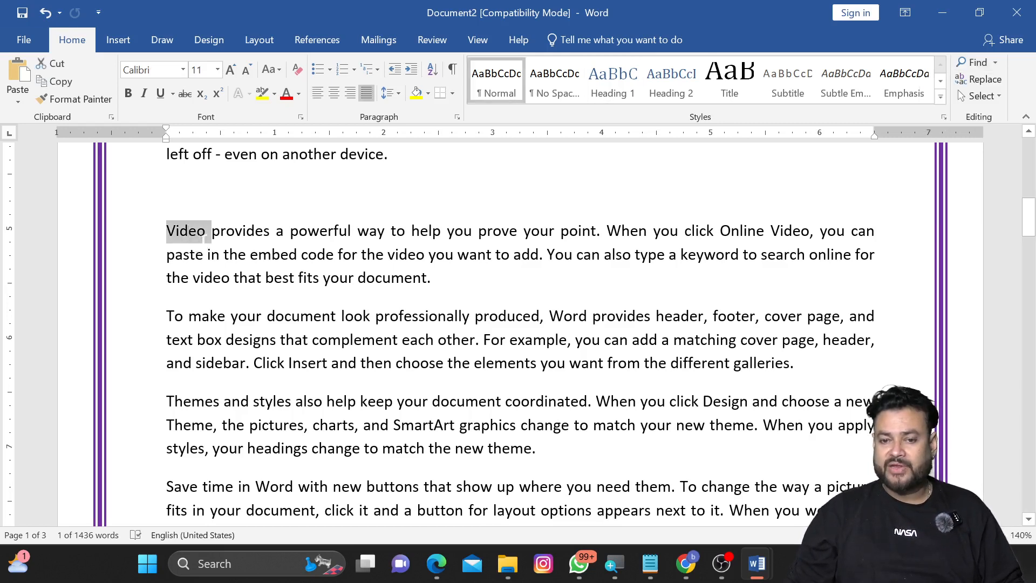
pyautogui.click(199, 237)
pyautogui.moveTo(206, 235); pyautogui.dragTo(167, 231)
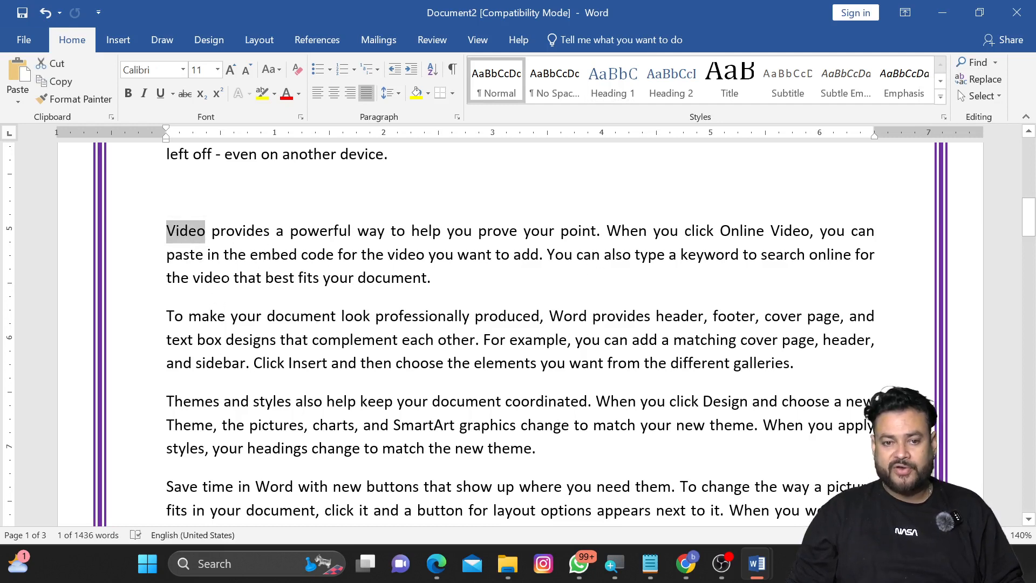
pyautogui.moveTo(230, 277); pyautogui.dragTo(194, 280)
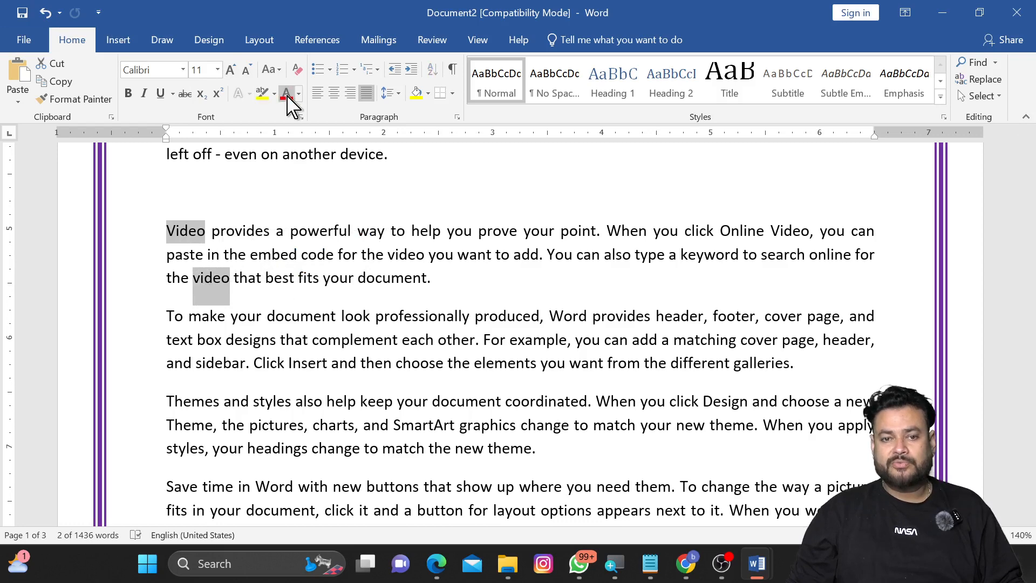
pyautogui.click(287, 94)
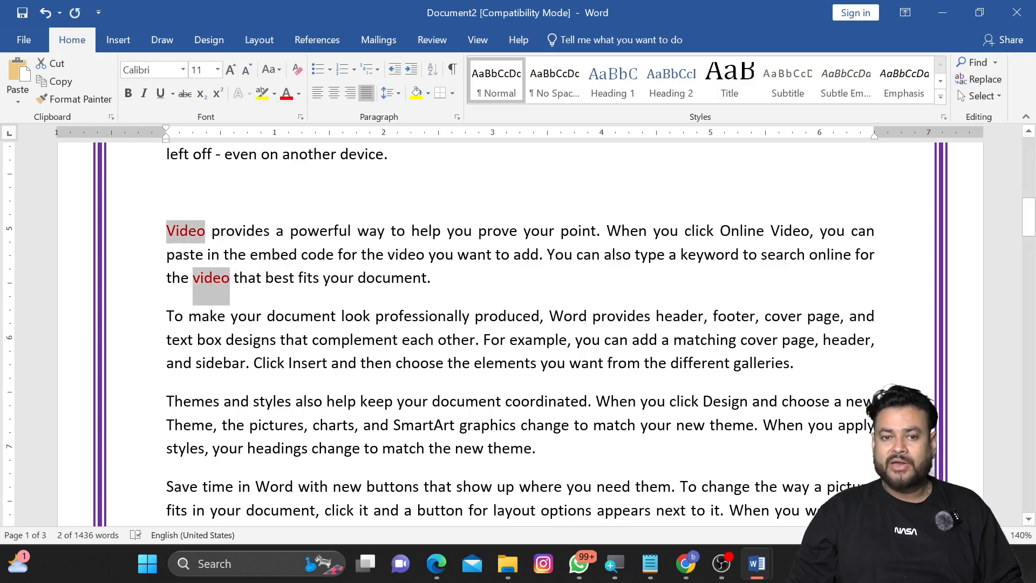
# Step: Open the Navigation pane search results for VIDEO and close the pane
pyautogui.click(519, 324)
pyautogui.scroll(5, 518, 324)
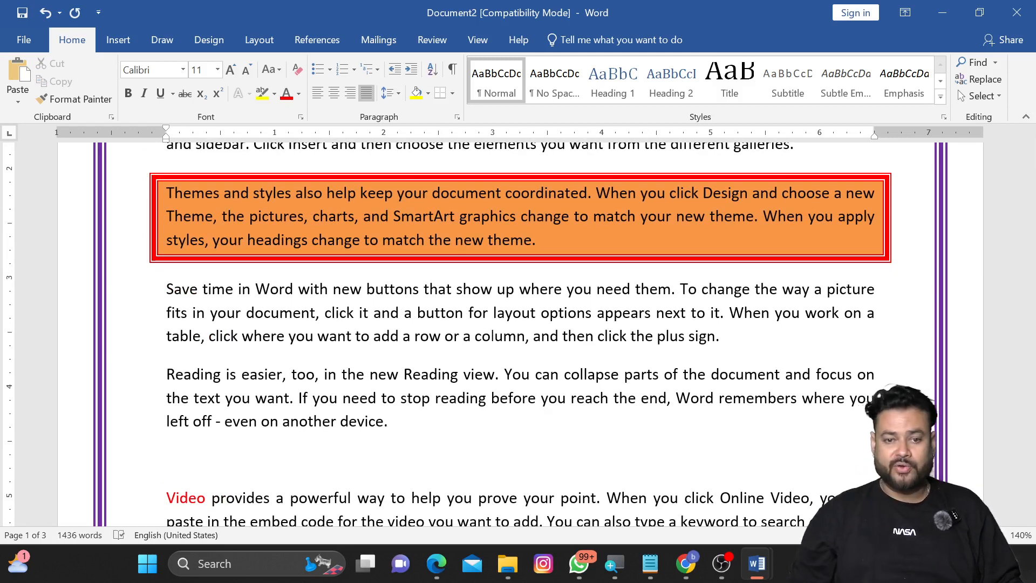
pyautogui.scroll(-1, 476, 332)
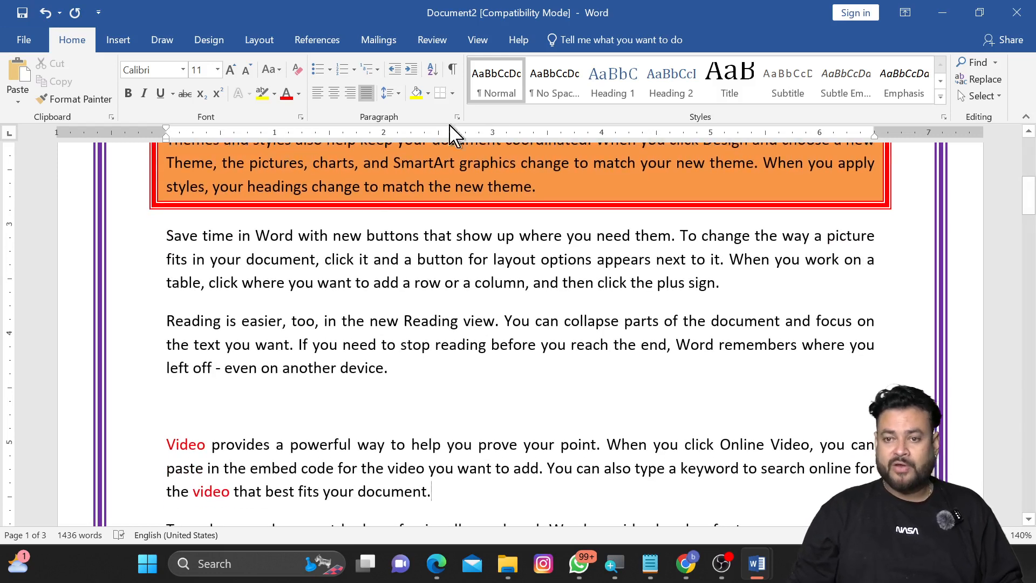
pyautogui.click(976, 62)
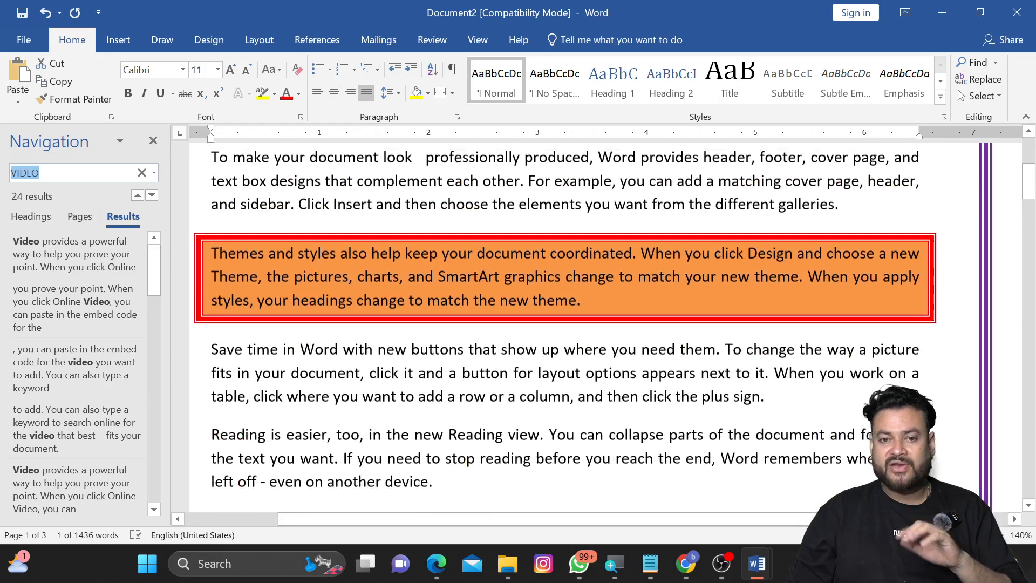
pyautogui.scroll(1, 615, 324)
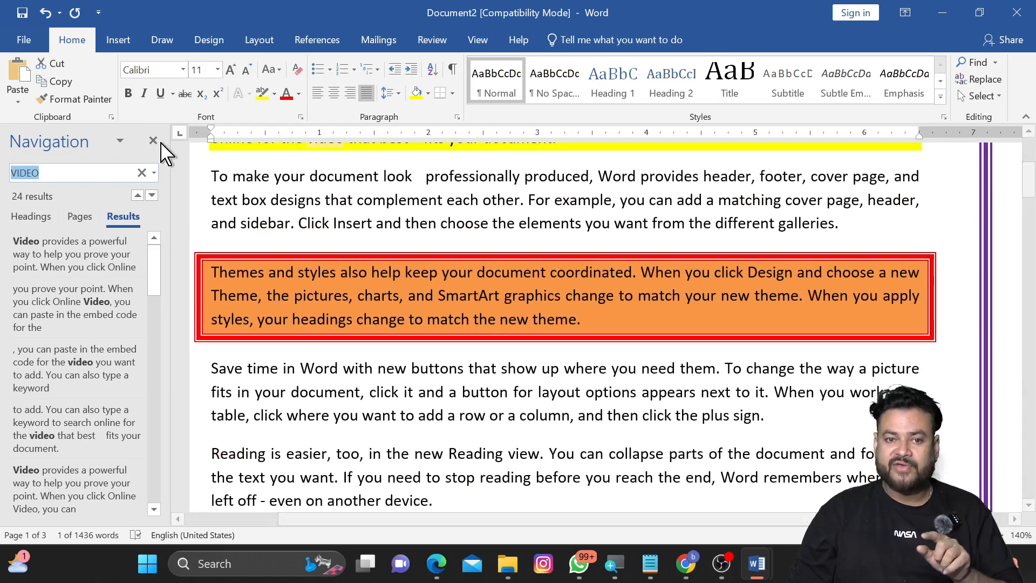
pyautogui.click(154, 140)
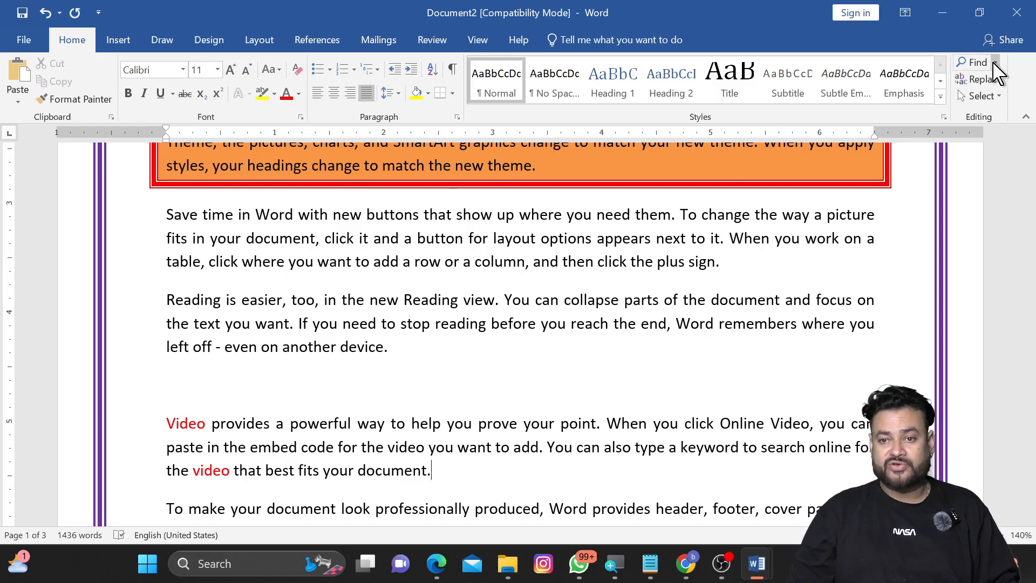
# Step: Open Advanced Find for VIDEO and expand the extra search options
pyautogui.click(995, 62)
pyautogui.click(979, 102)
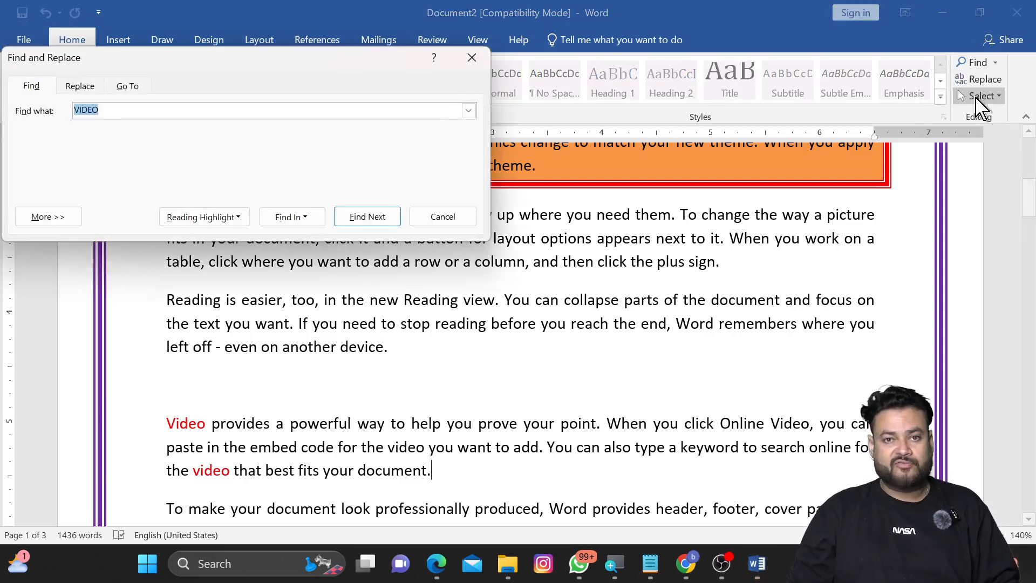
pyautogui.moveTo(197, 60); pyautogui.dragTo(285, 106)
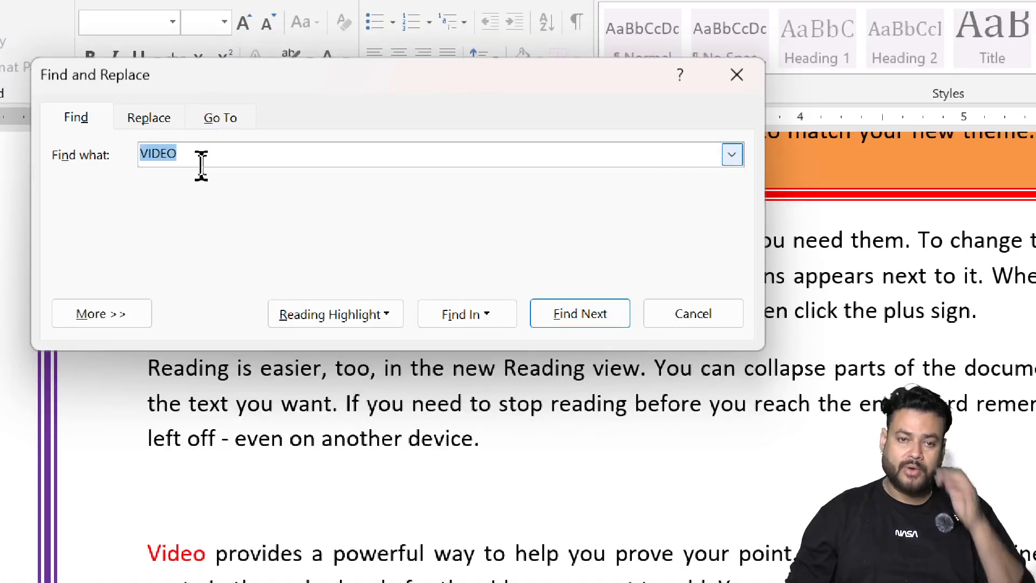
pyautogui.click(100, 319)
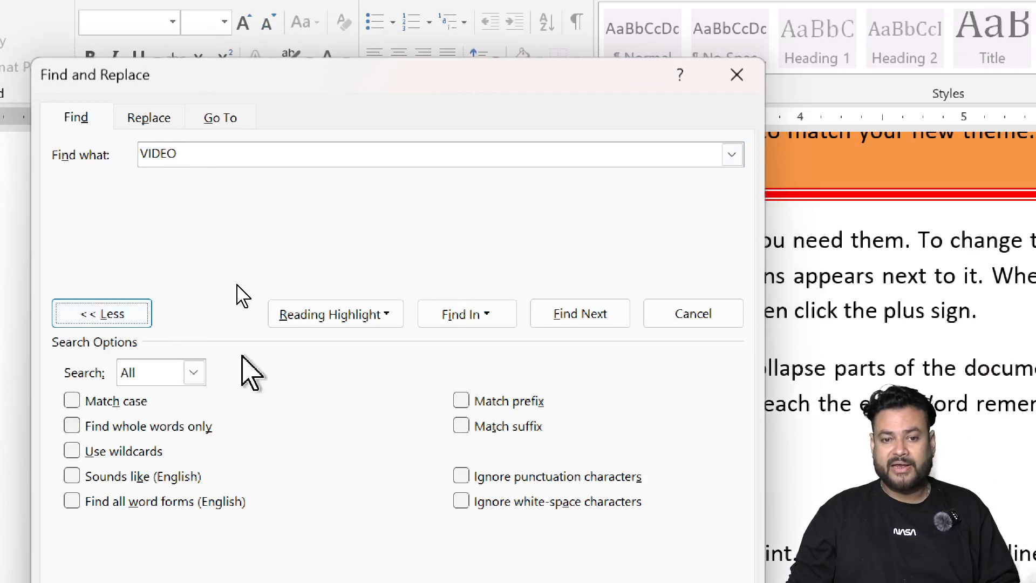
pyautogui.click(326, 318)
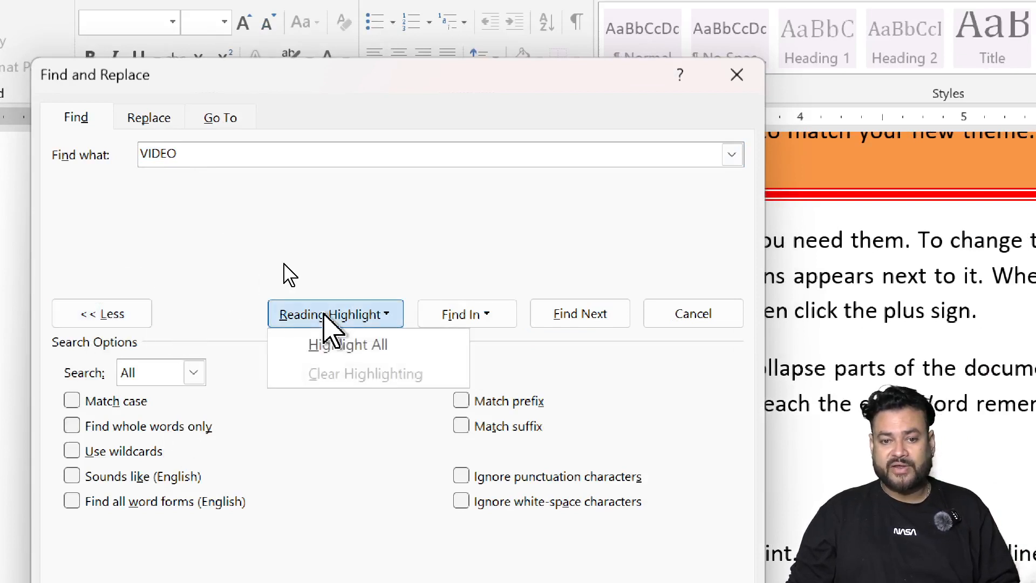
pyautogui.click(204, 210)
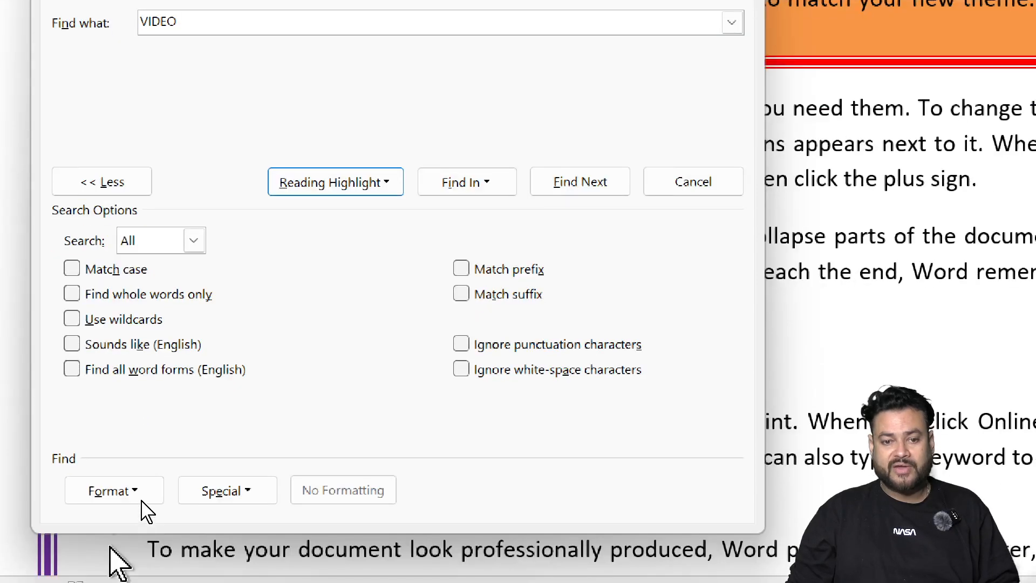
# Step: Set the search format to font colour Red
pyautogui.click(130, 489)
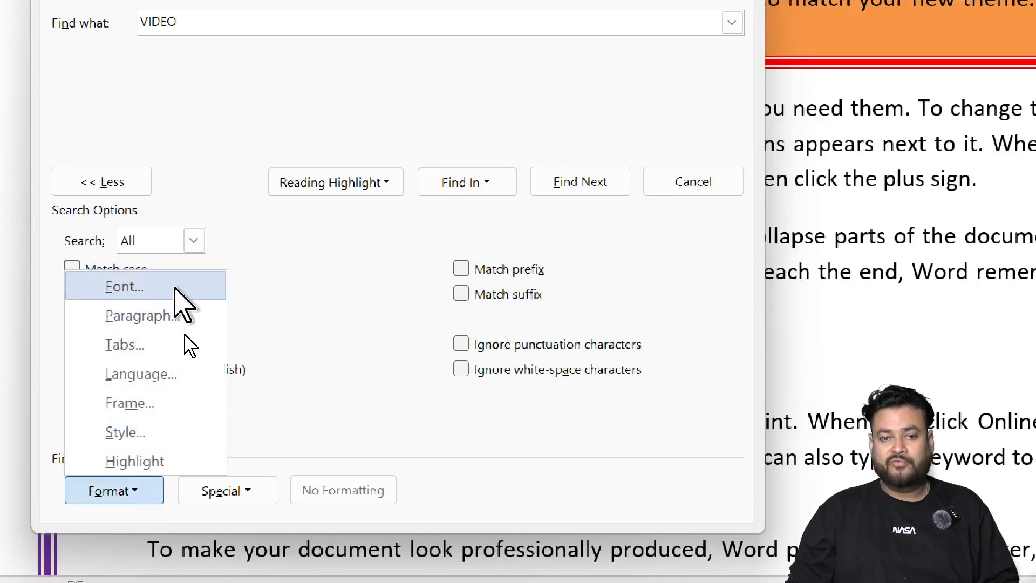
pyautogui.click(175, 288)
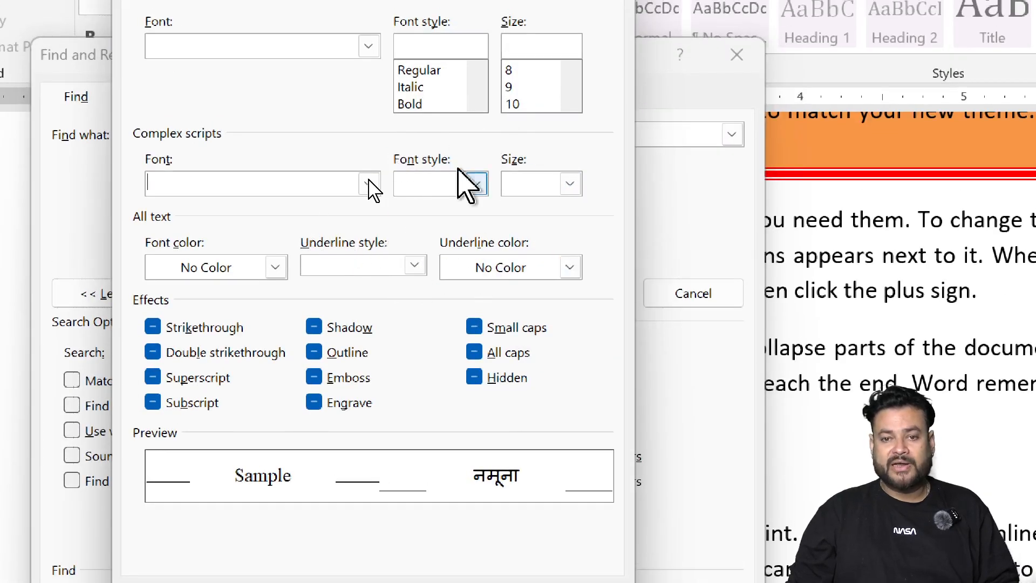
pyautogui.click(275, 267)
pyautogui.click(171, 473)
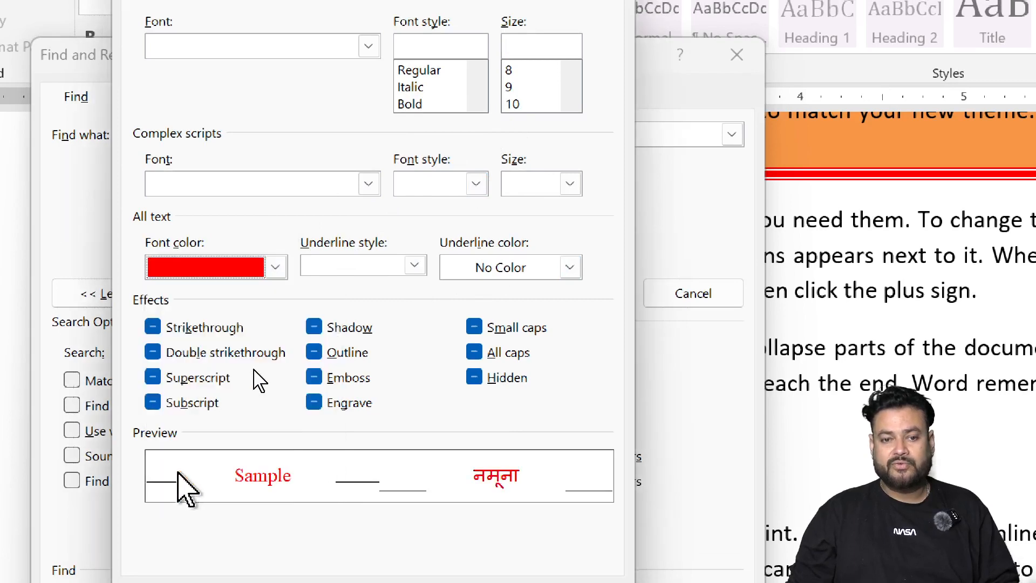
pyautogui.click(456, 519)
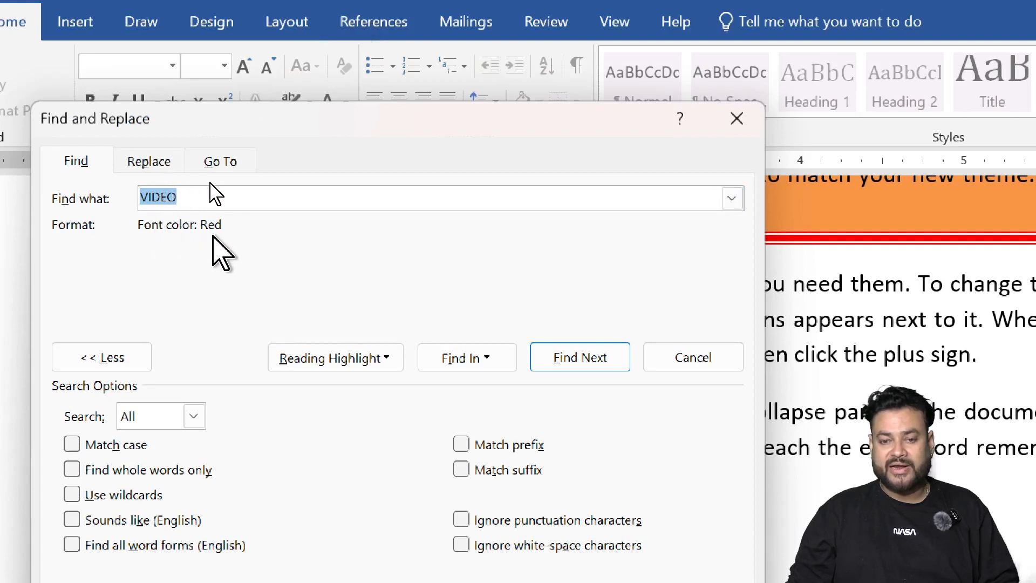
# Step: Find all red VIDEO matches in the main document and close the dialog
pyautogui.click(448, 358)
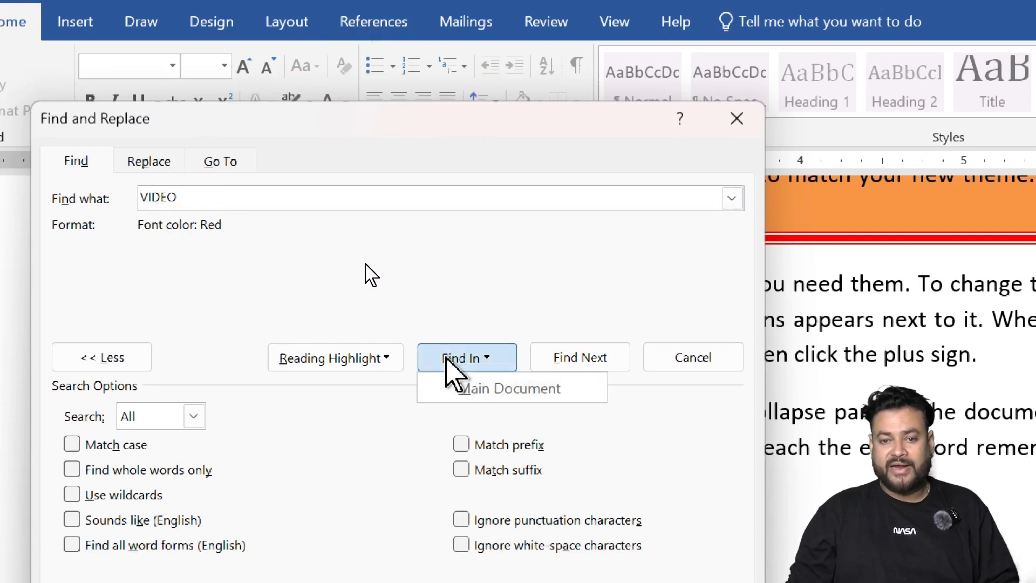
pyautogui.click(488, 389)
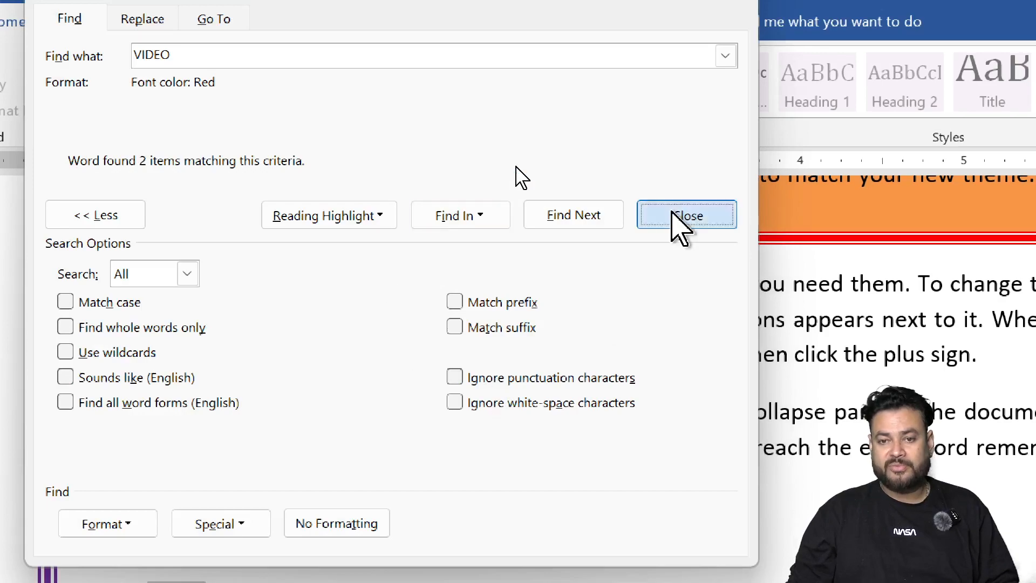
pyautogui.click(673, 214)
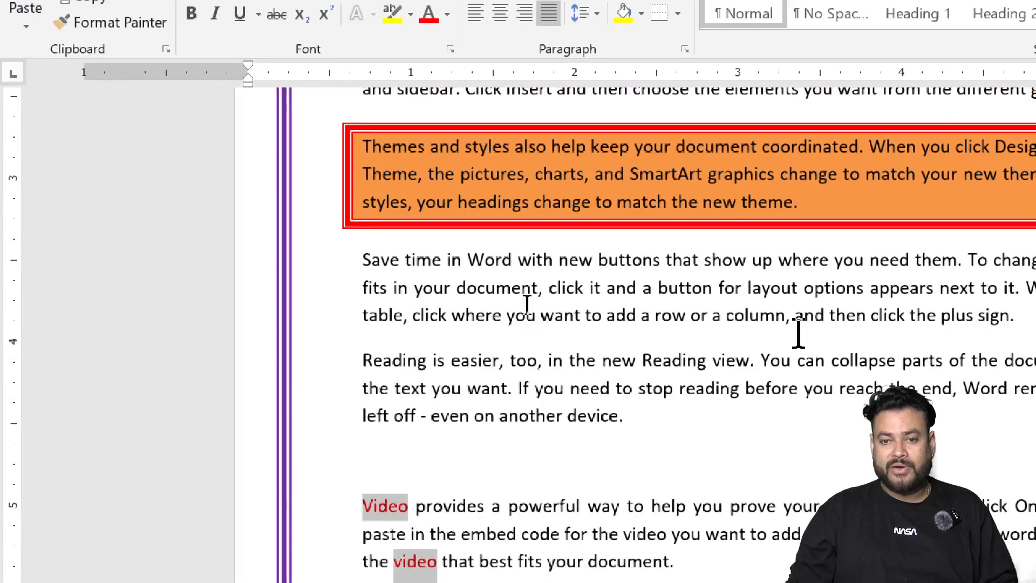
# Step: Scroll through the document to examine the selected red VIDEO matches
pyautogui.keyDown('ctrl'); pyautogui.scroll(-4, 600, 308); pyautogui.keyUp('ctrl')
pyautogui.scroll(-3, 565, 324)
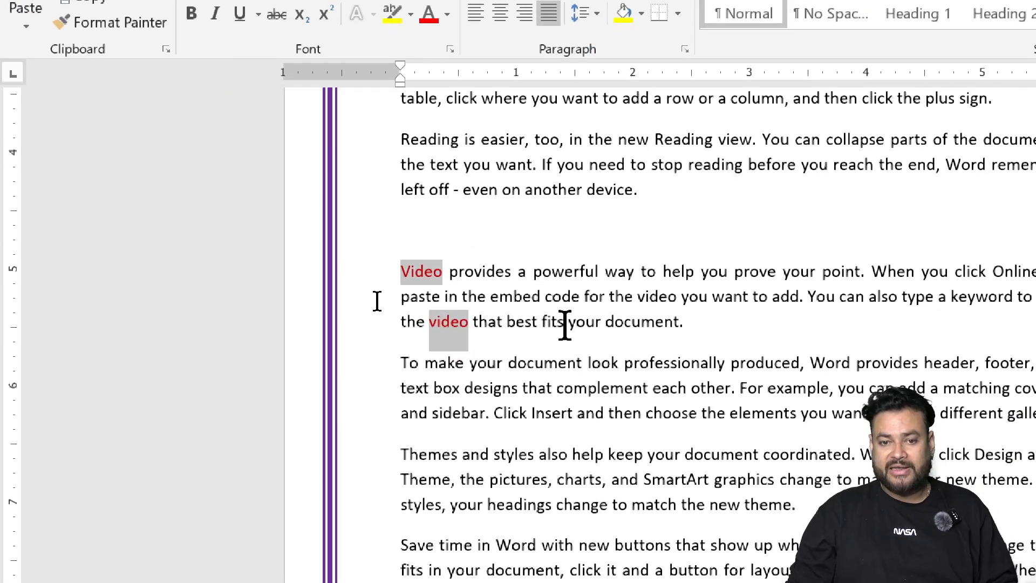
pyautogui.keyDown('ctrl'); pyautogui.scroll(-2, 699, 350); pyautogui.keyUp('ctrl')
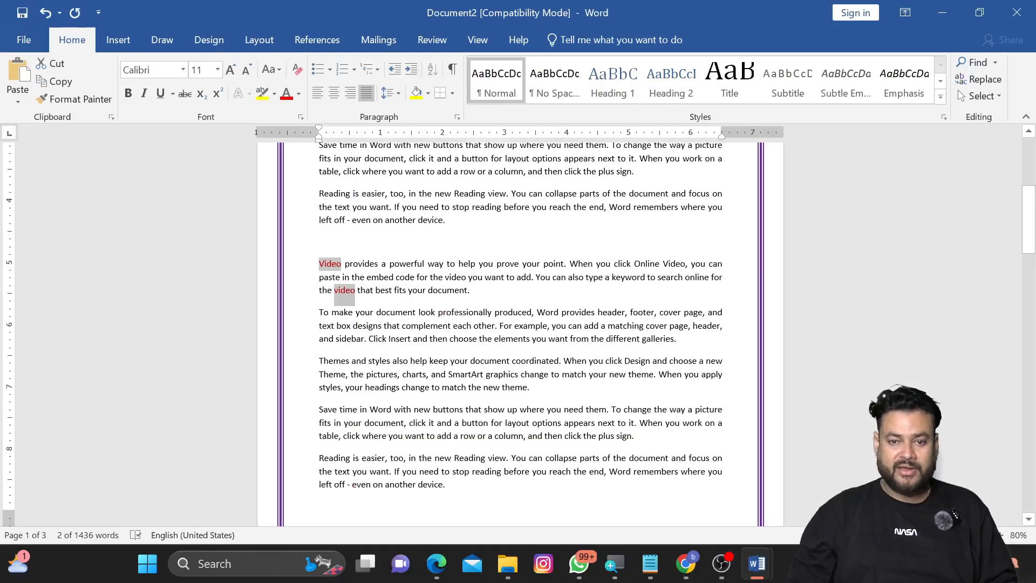
pyautogui.keyDown('ctrl'); pyautogui.scroll(7, 296, 308); pyautogui.keyUp('ctrl')
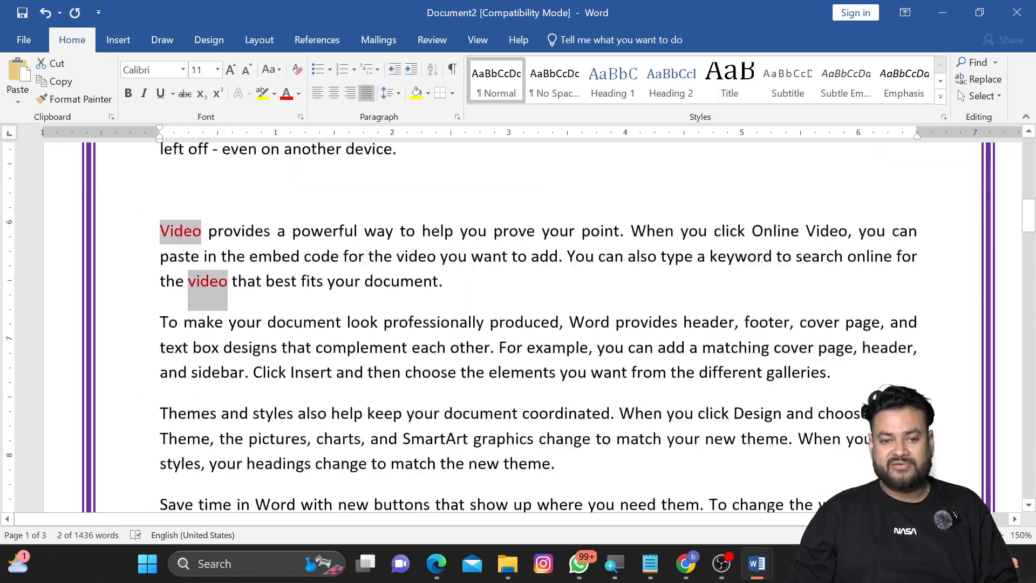
pyautogui.scroll(-8, 484, 316)
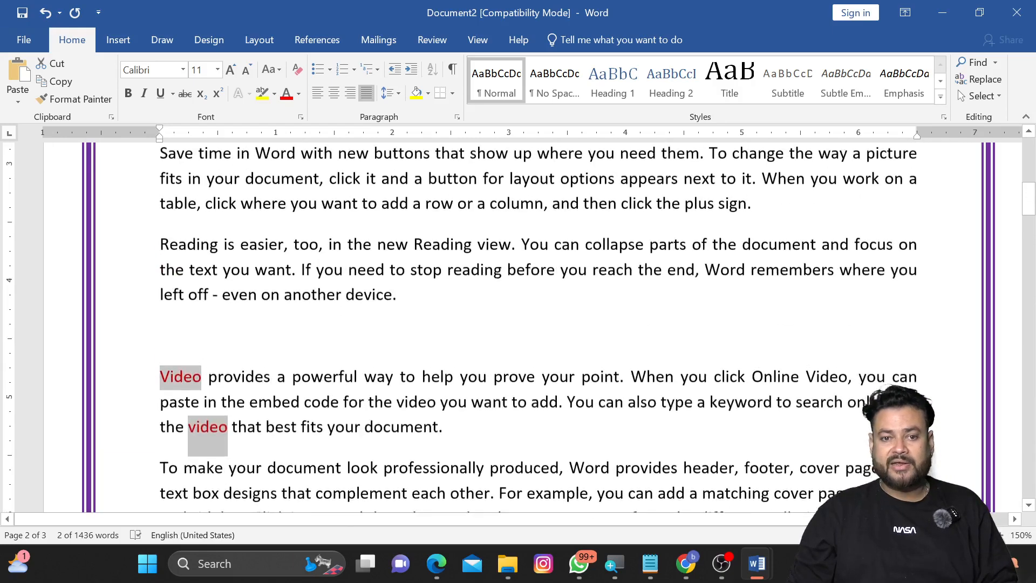
pyautogui.scroll(1, 539, 324)
pyautogui.scroll(-1, 539, 324)
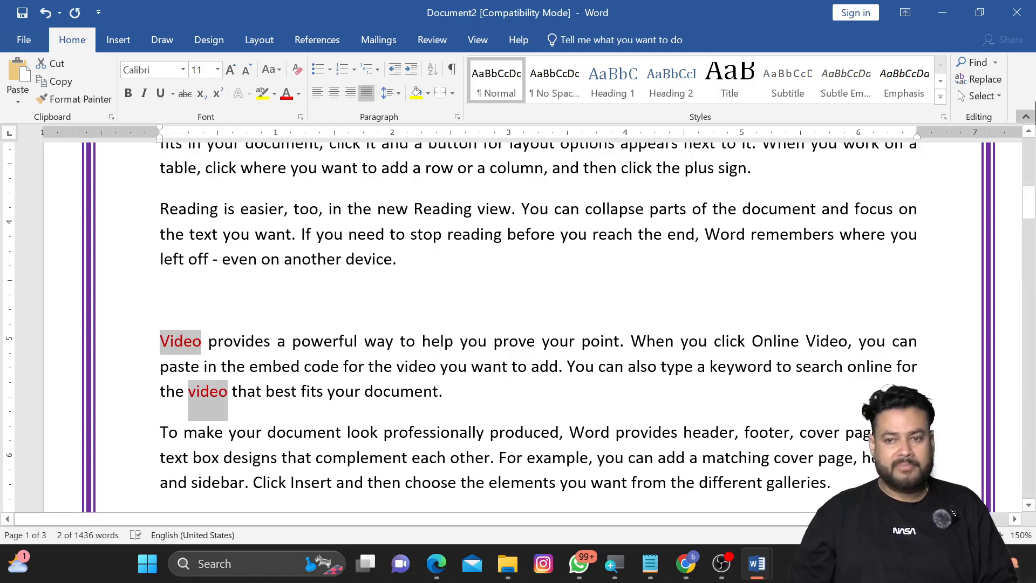
# Step: Open the Go To dialog and step through the Page, Section and Line targets
pyautogui.click(995, 63)
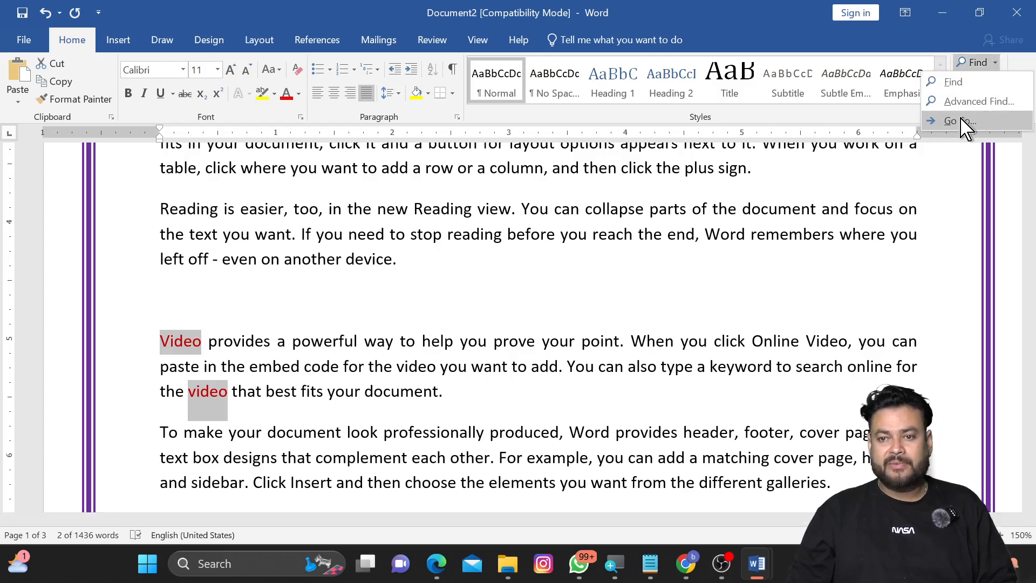
pyautogui.click(969, 120)
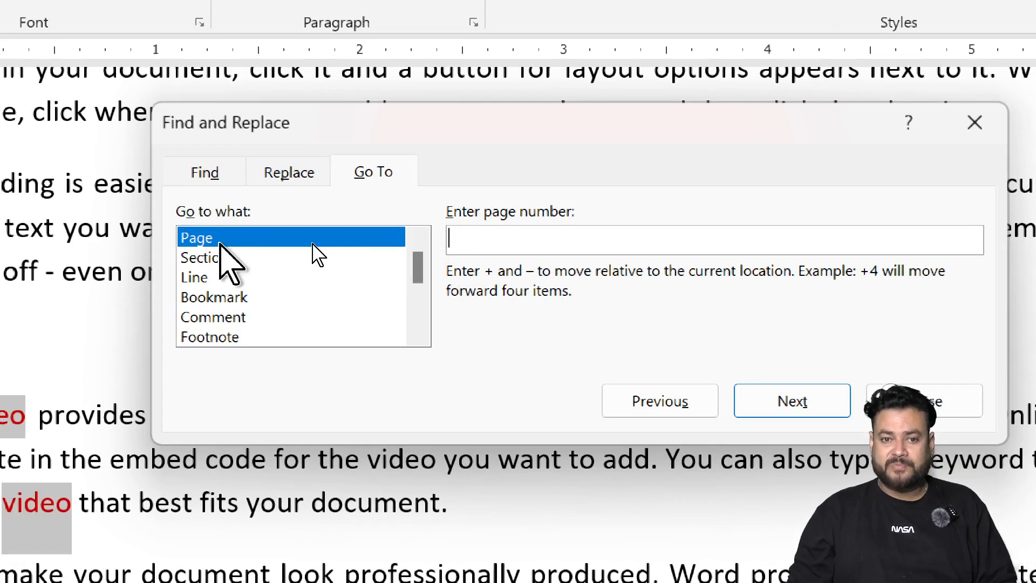
pyautogui.click(331, 257)
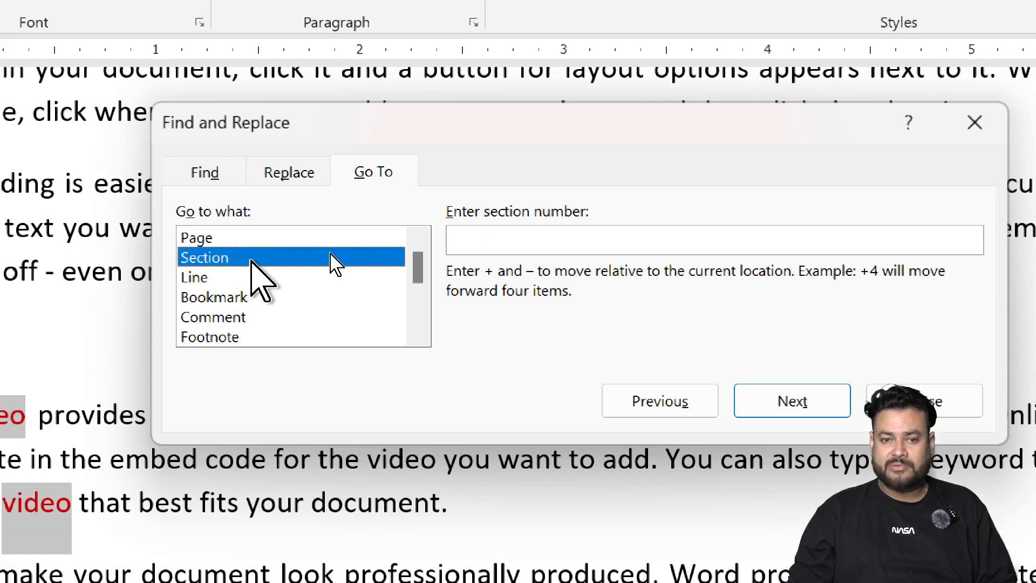
pyautogui.press('Down')
pyautogui.press('Down')
pyautogui.press('Down')
pyautogui.press('Down')
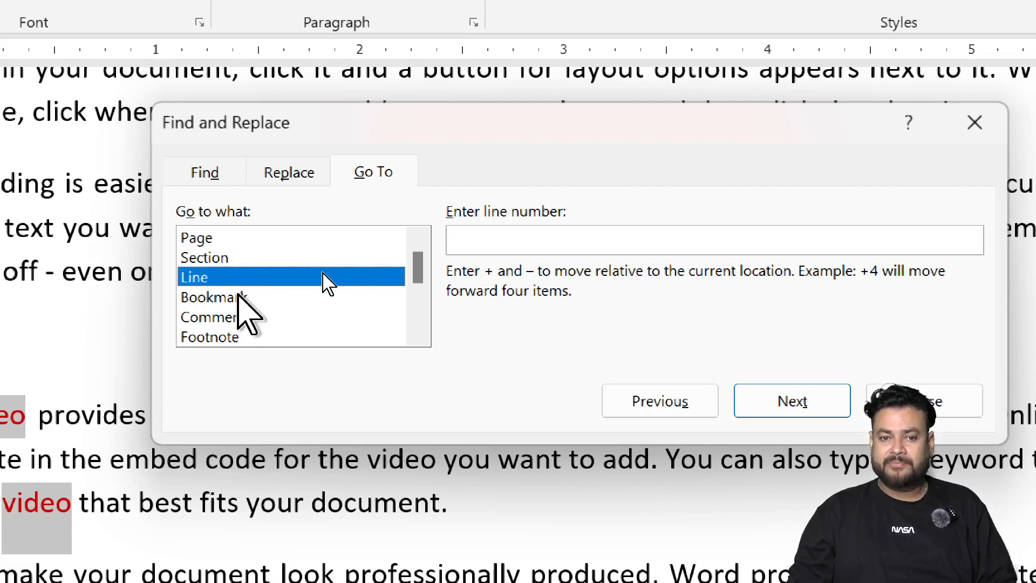
# Step: Step through the remaining Go To targets in the list, from Bookmark down to Heading
pyautogui.scroll(-1, 349, 281)
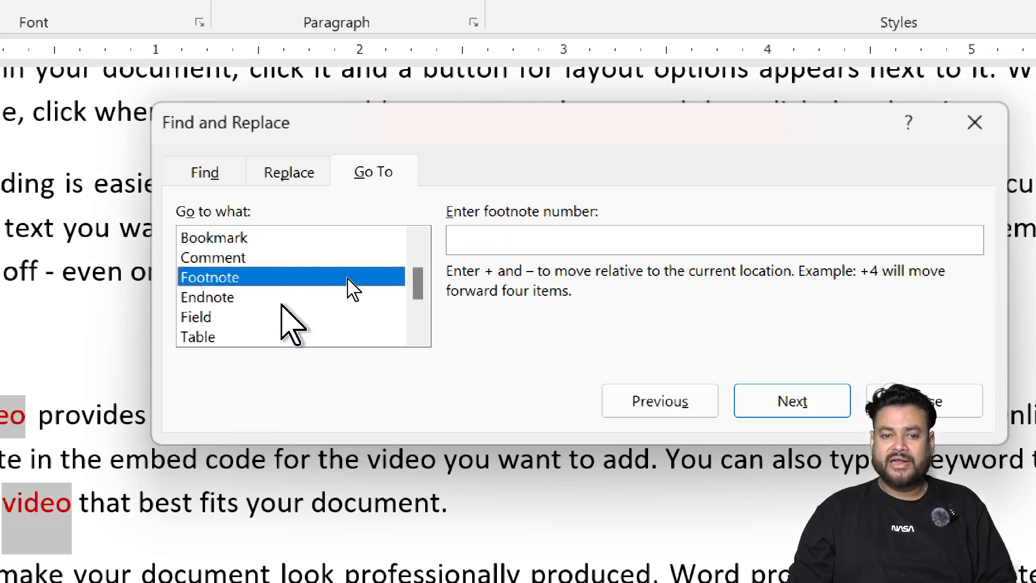
pyautogui.press('Down')
pyautogui.press('Down')
pyautogui.press('Down')
pyautogui.scroll(-1, 312, 298)
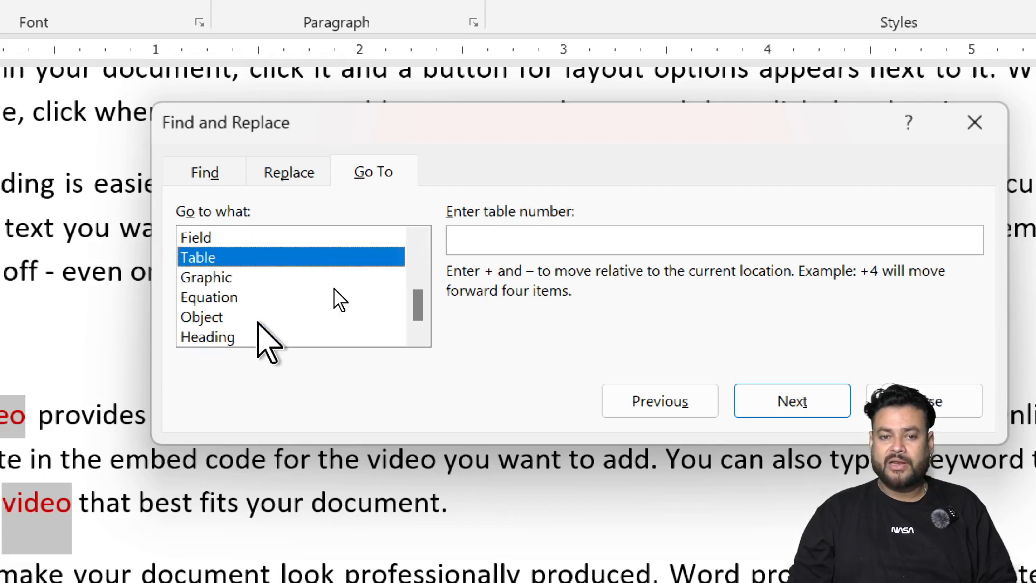
pyautogui.press('Down')
pyautogui.press('Down')
pyautogui.press('Down')
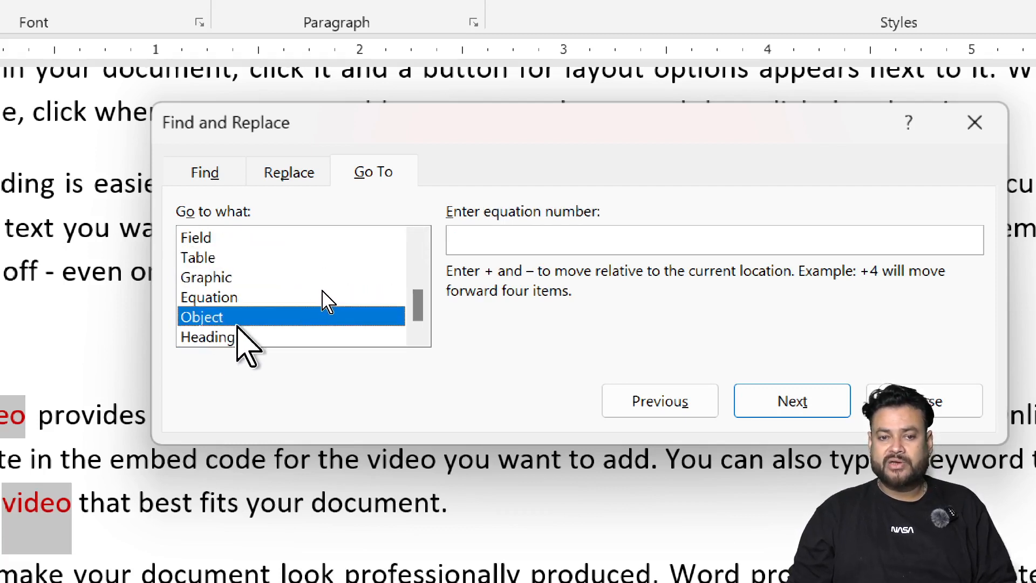
pyautogui.press('Down')
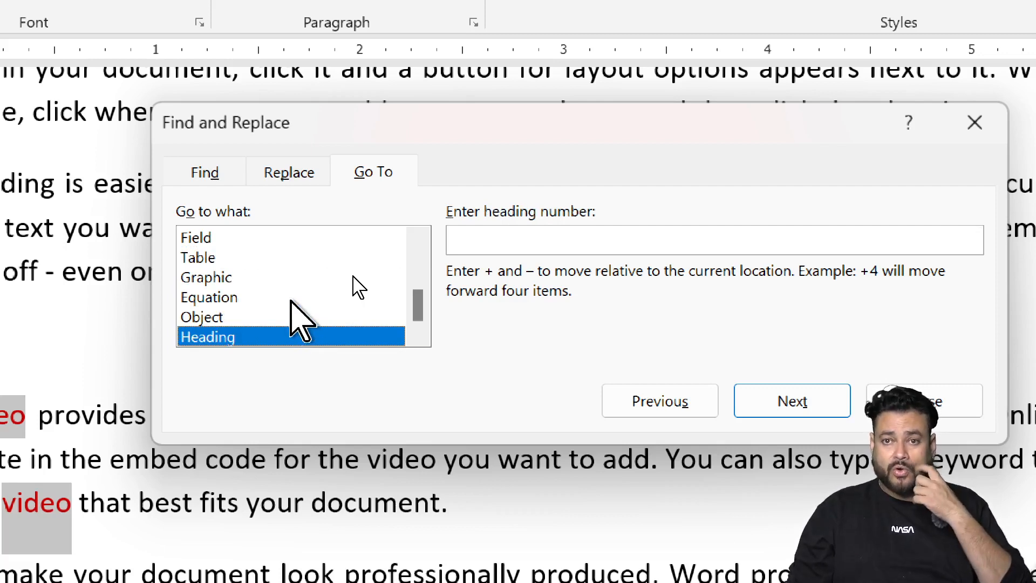
pyautogui.scroll(3, 356, 286)
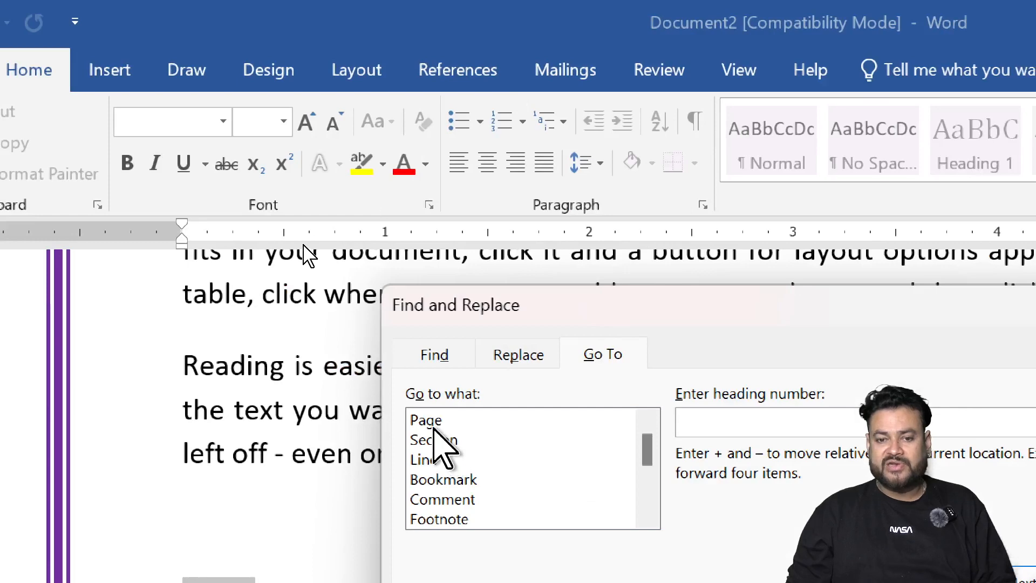
# Step: Use Go To to jump to page 2 and then to page 3
pyautogui.click(434, 427)
pyautogui.moveTo(799, 323); pyautogui.dragTo(591, 240)
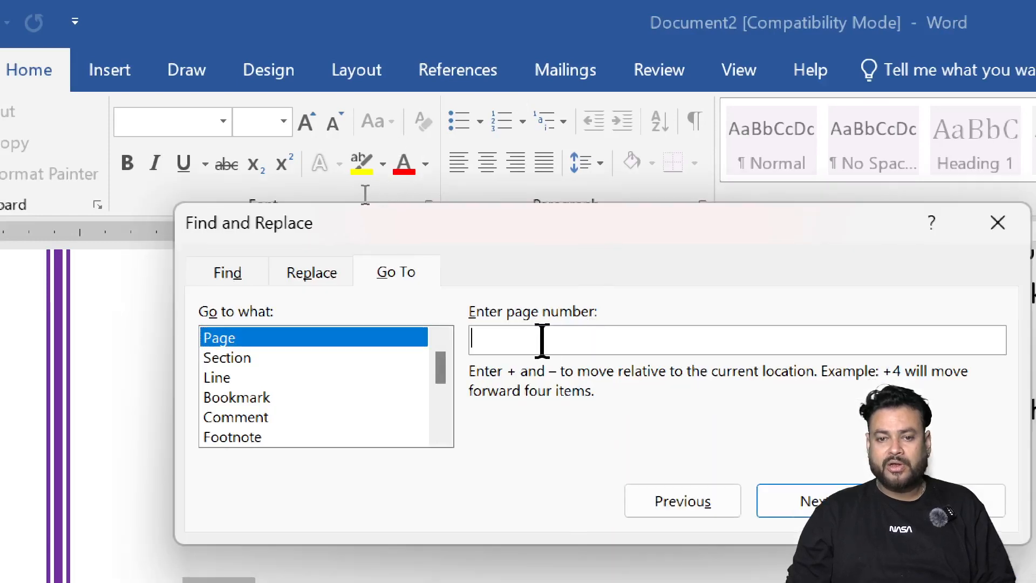
pyautogui.write('2')
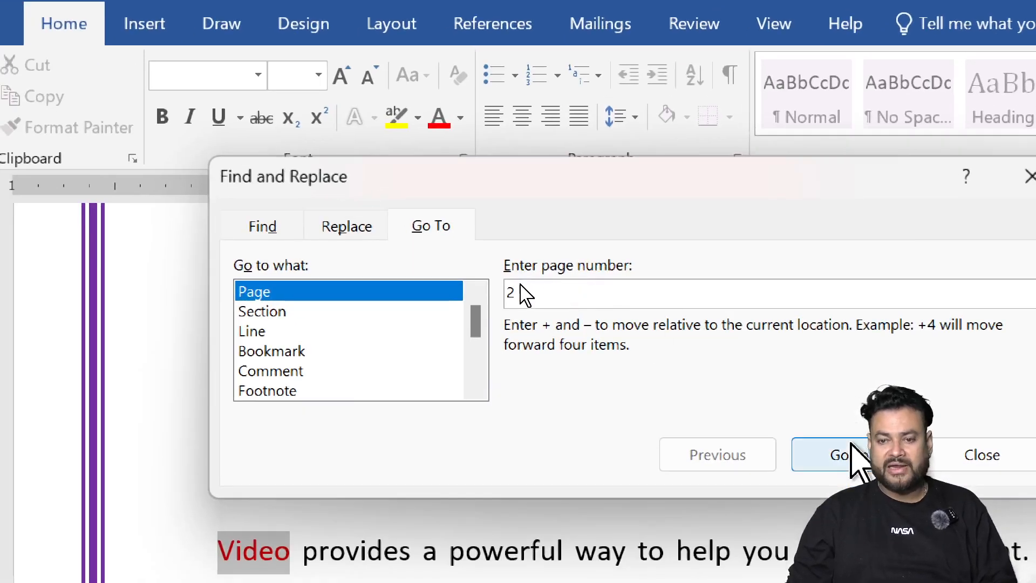
pyautogui.click(817, 498)
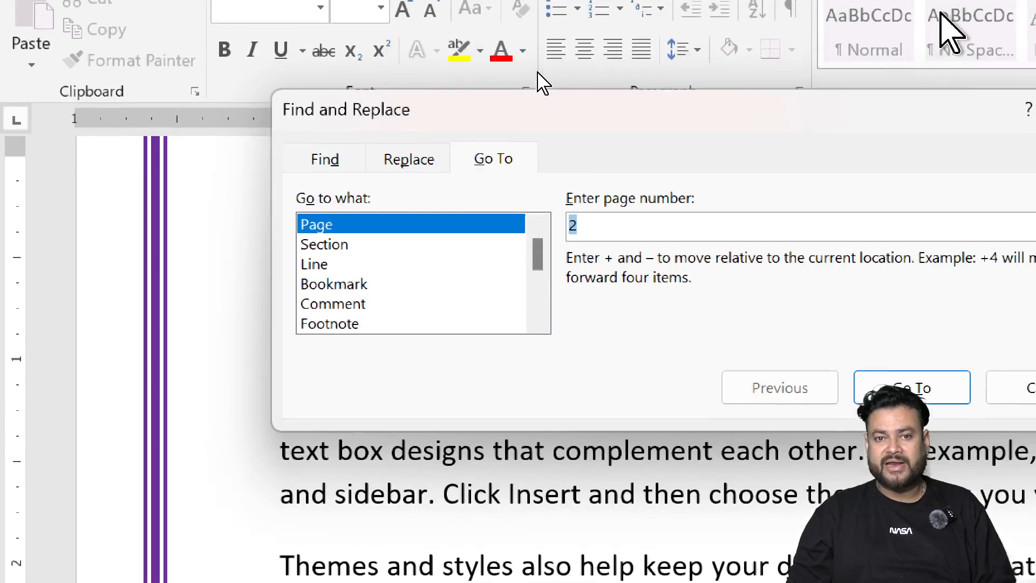
pyautogui.write('3')
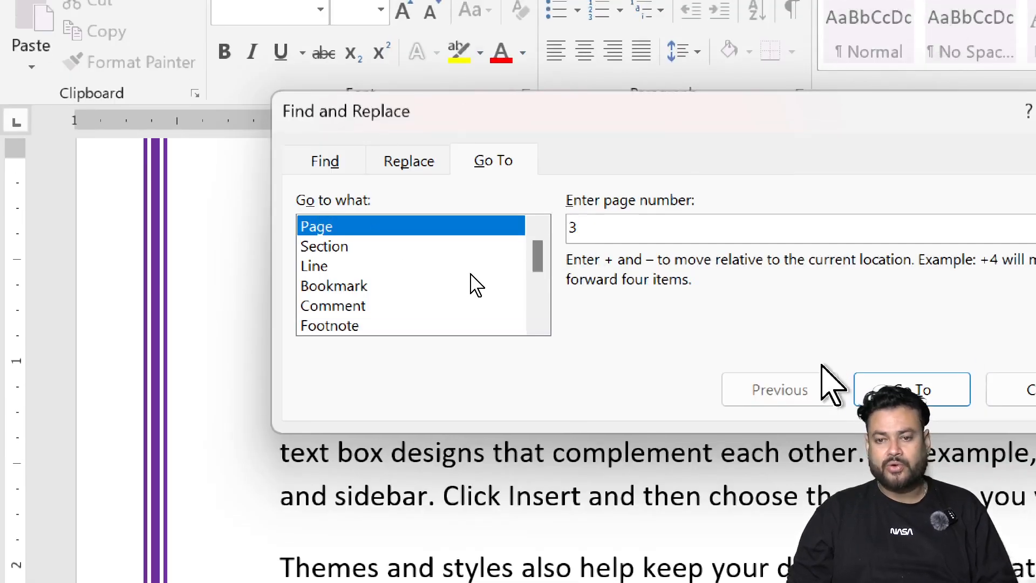
pyautogui.click(875, 390)
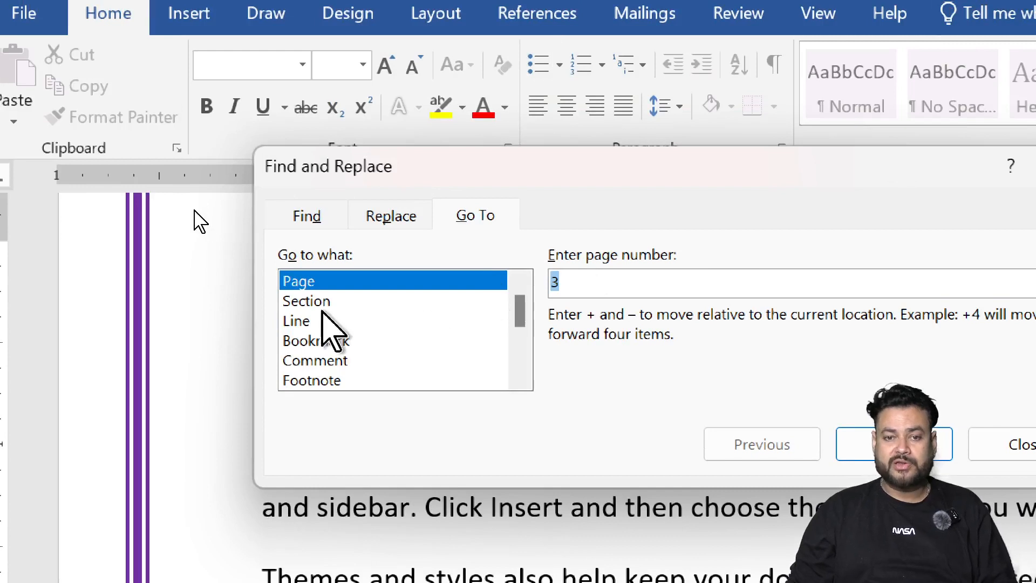
# Step: Use Go To to jump to line 5 and close the dialog
pyautogui.click(305, 323)
pyautogui.click(626, 276)
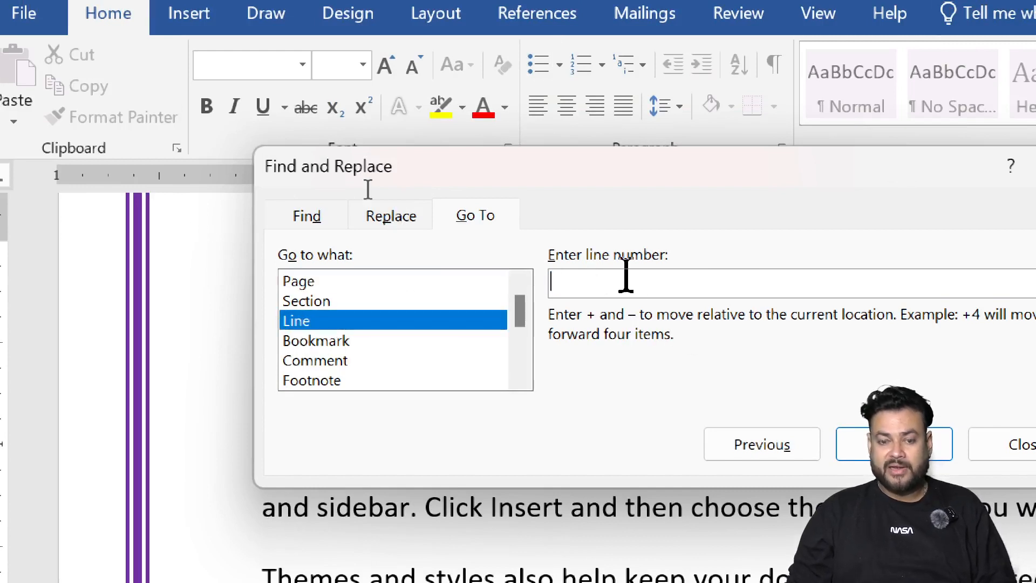
pyautogui.write('5')
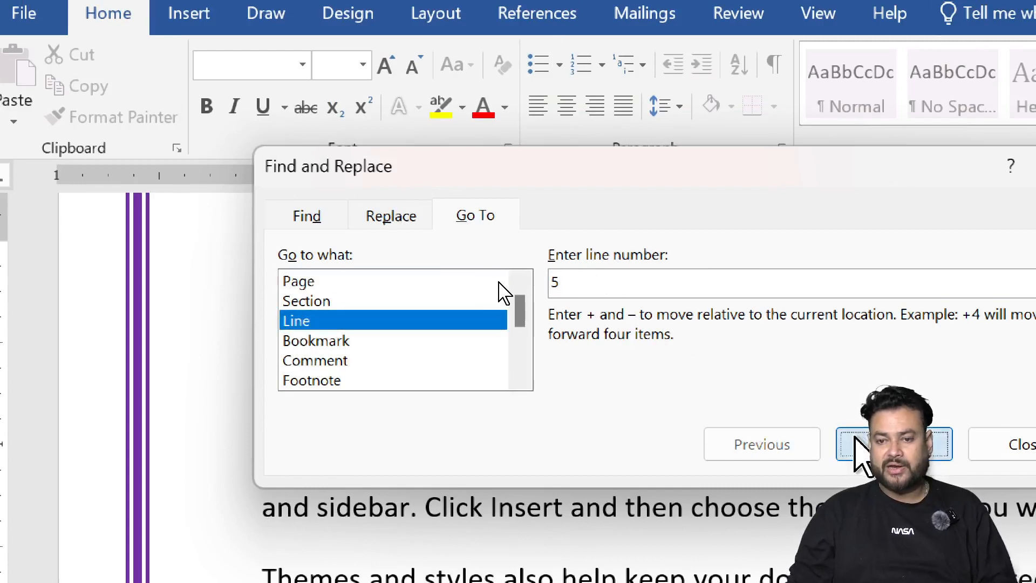
pyautogui.click(860, 453)
pyautogui.click(988, 445)
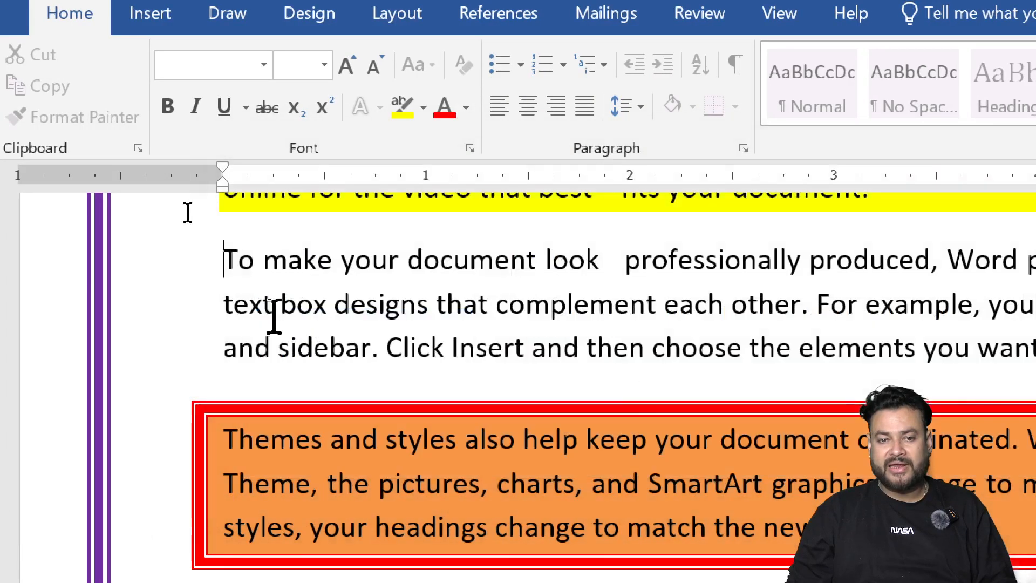
# Step: Highlight the words "To make" at the start of the second paragraph in bright green
pyautogui.moveTo(223, 265); pyautogui.dragTo(314, 276)
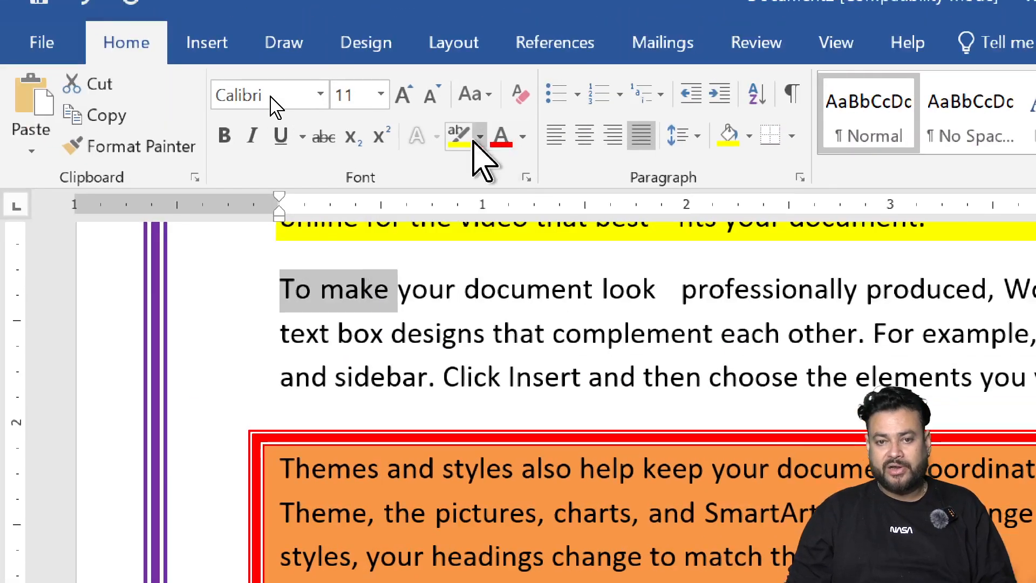
pyautogui.click(423, 107)
pyautogui.click(507, 173)
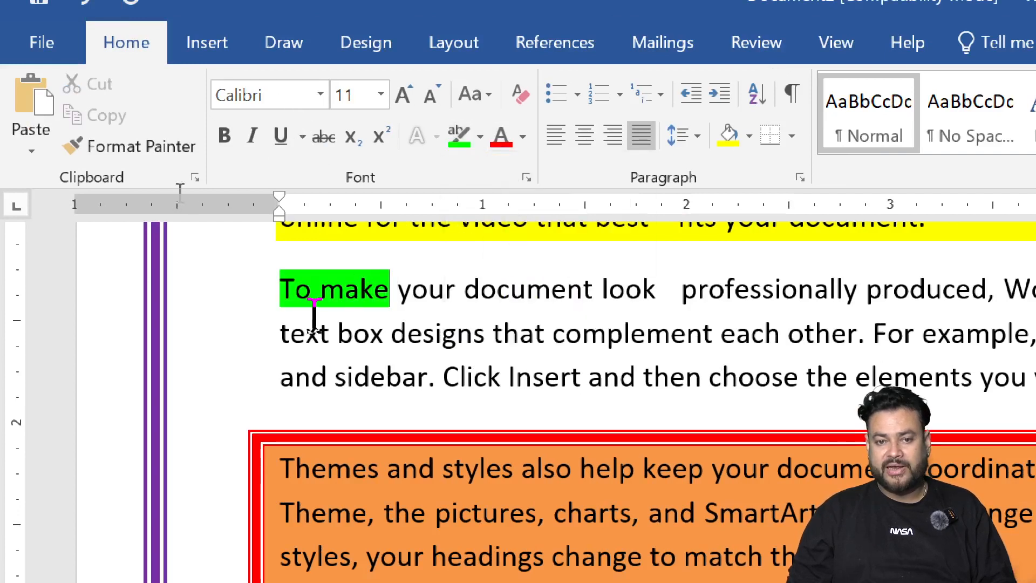
pyautogui.click(271, 288)
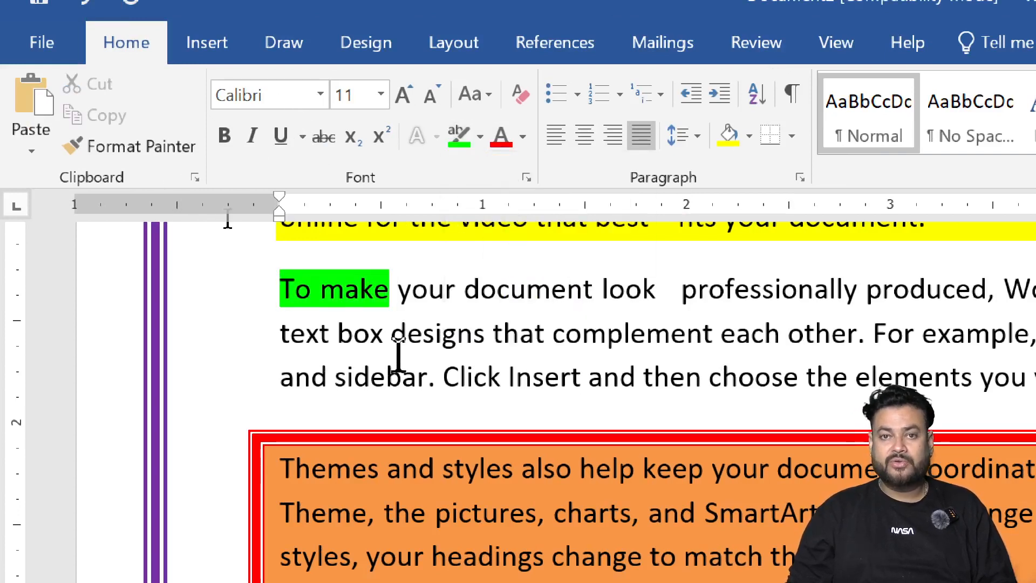
# Step: Open Go To from the Find menu, review the Find, Replace and Go To tabs, and close the dialog
pyautogui.scroll(-5, 588, 347)
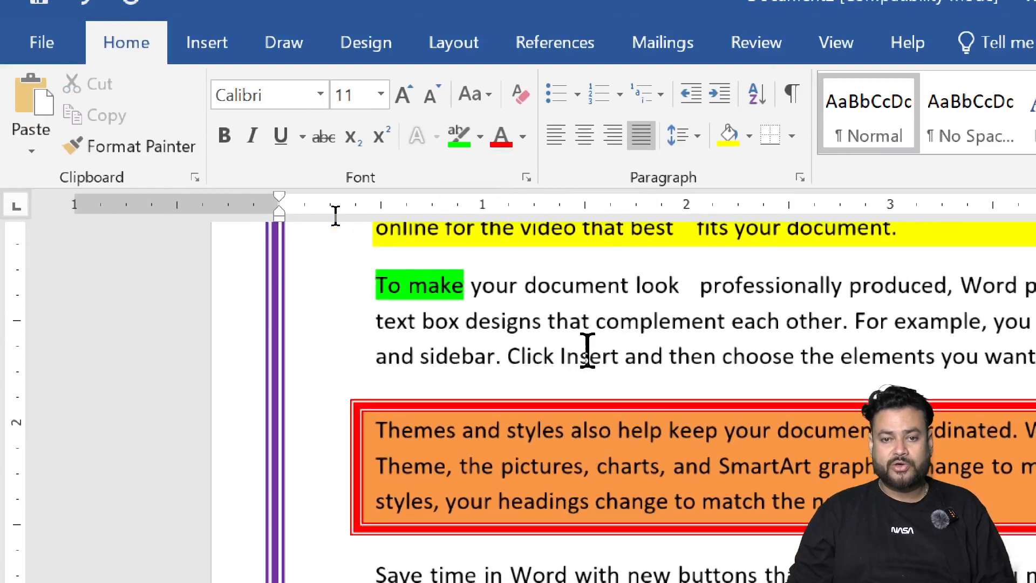
pyautogui.scroll(3, 587, 356)
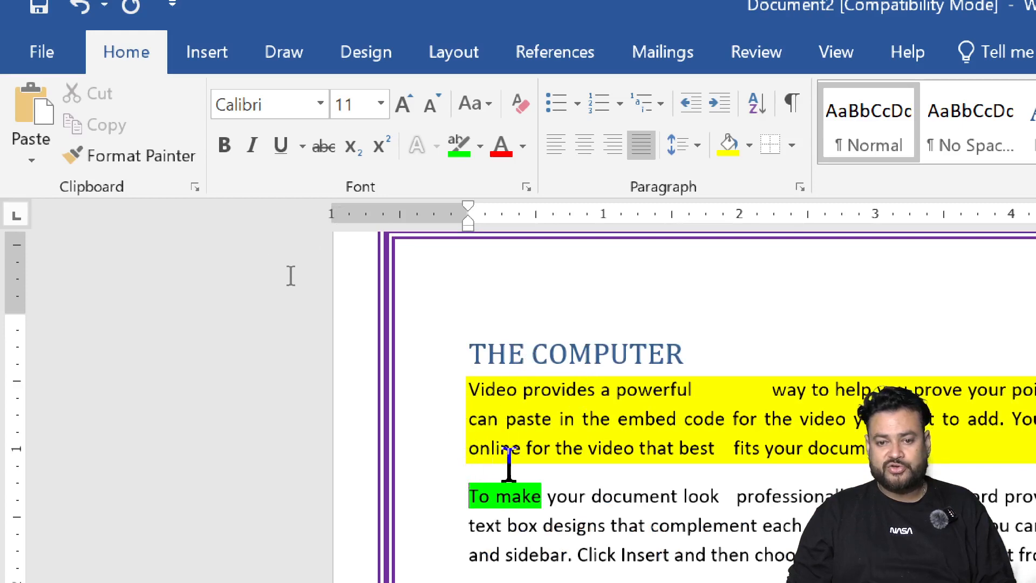
pyautogui.scroll(2, 546, 524)
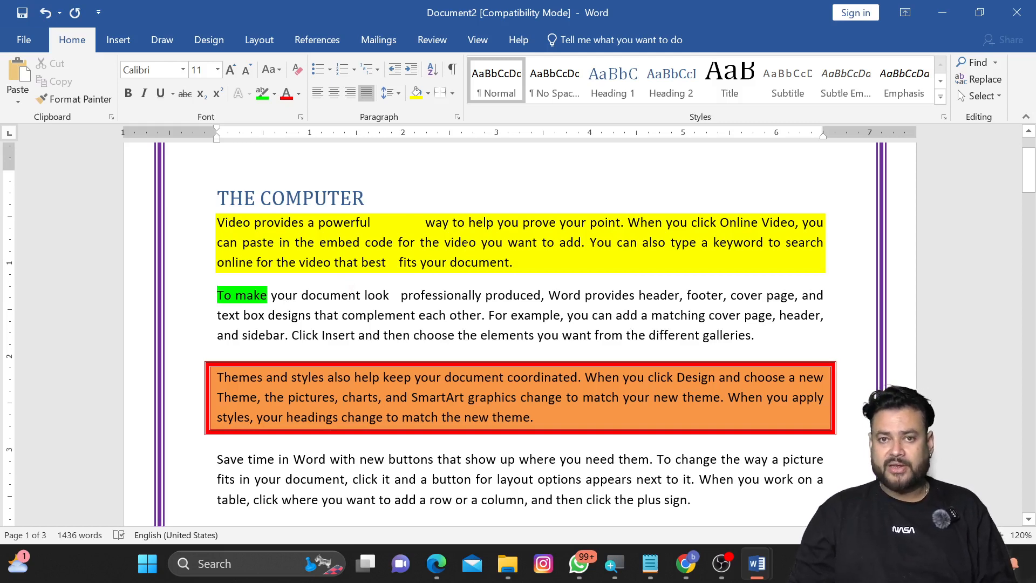
pyautogui.click(996, 64)
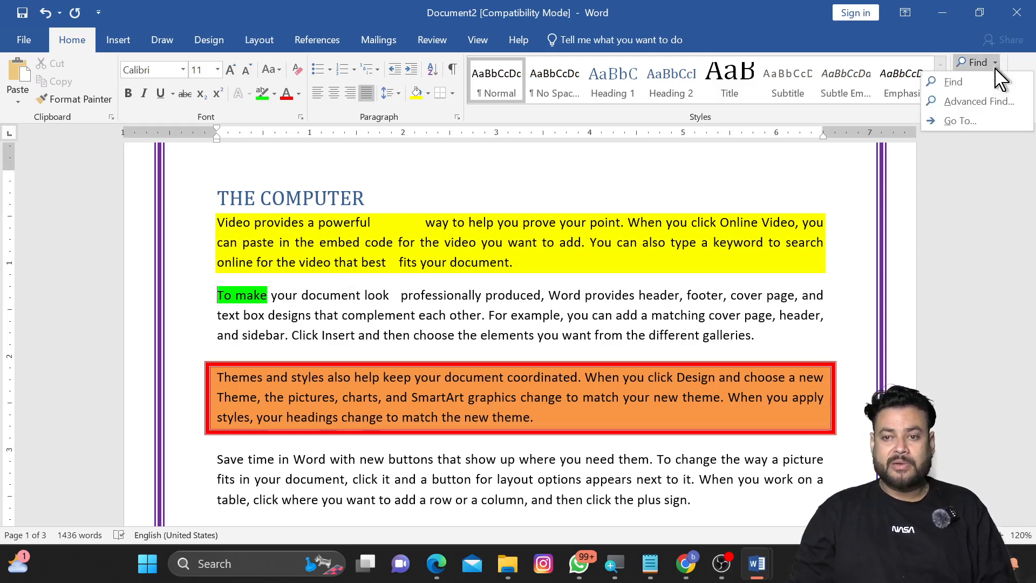
pyautogui.click(972, 121)
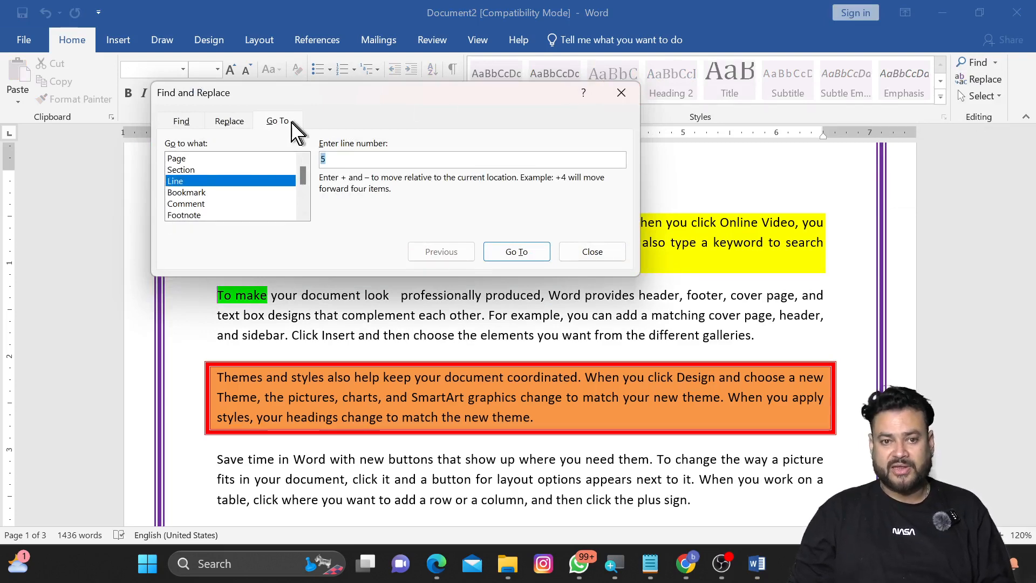
pyautogui.click(182, 120)
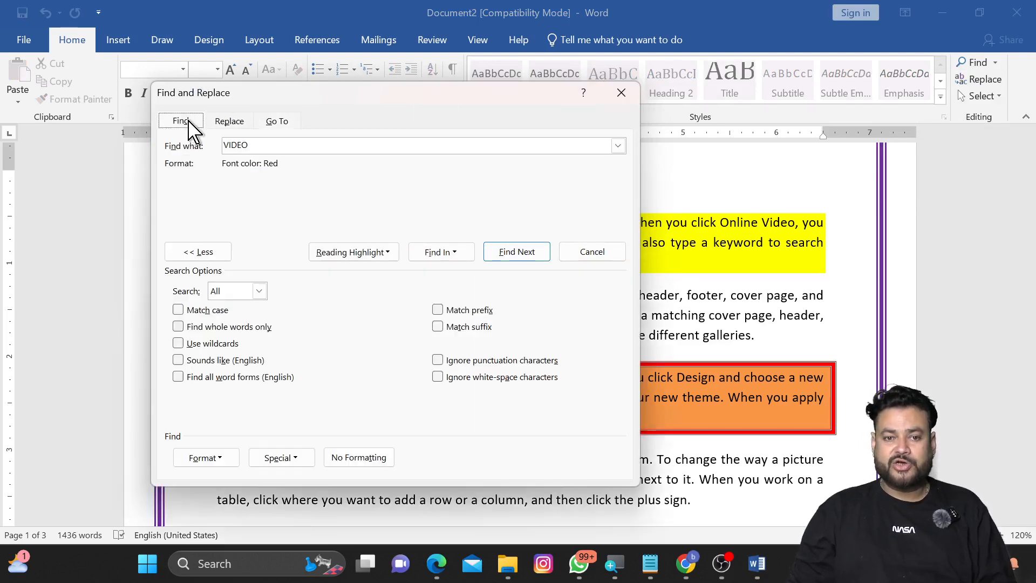
pyautogui.click(227, 121)
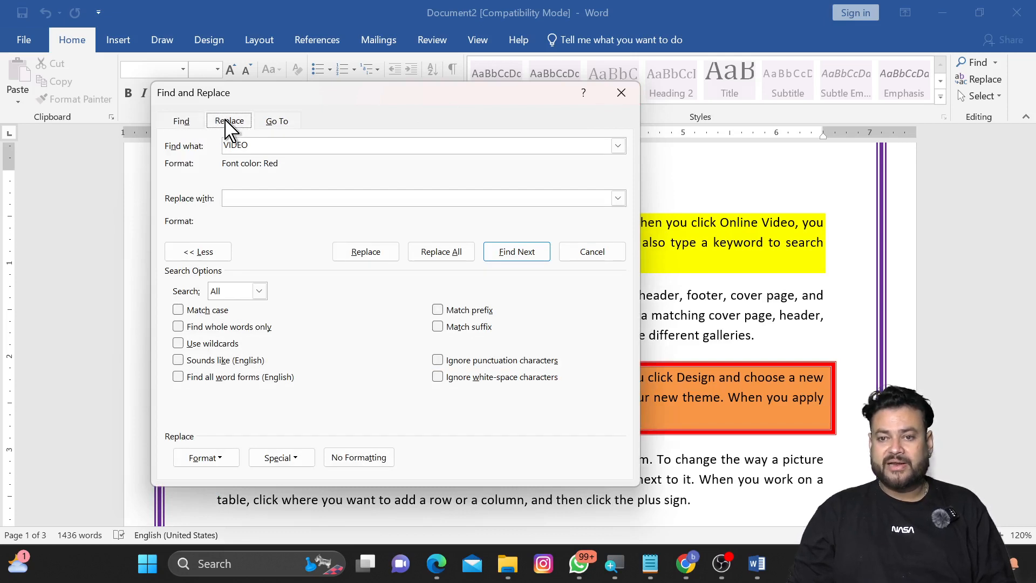
pyautogui.click(265, 124)
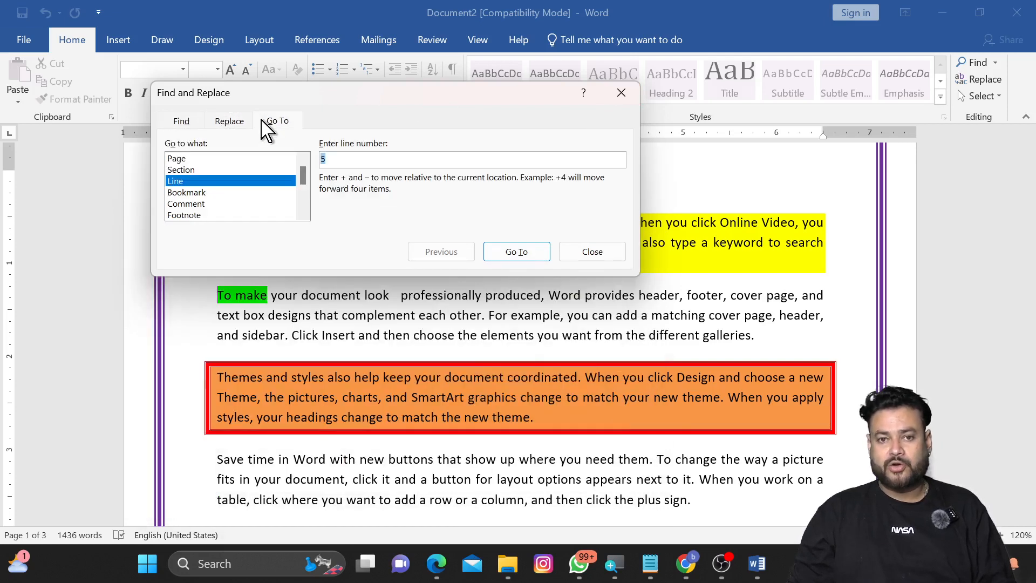
pyautogui.click(229, 123)
pyautogui.click(622, 98)
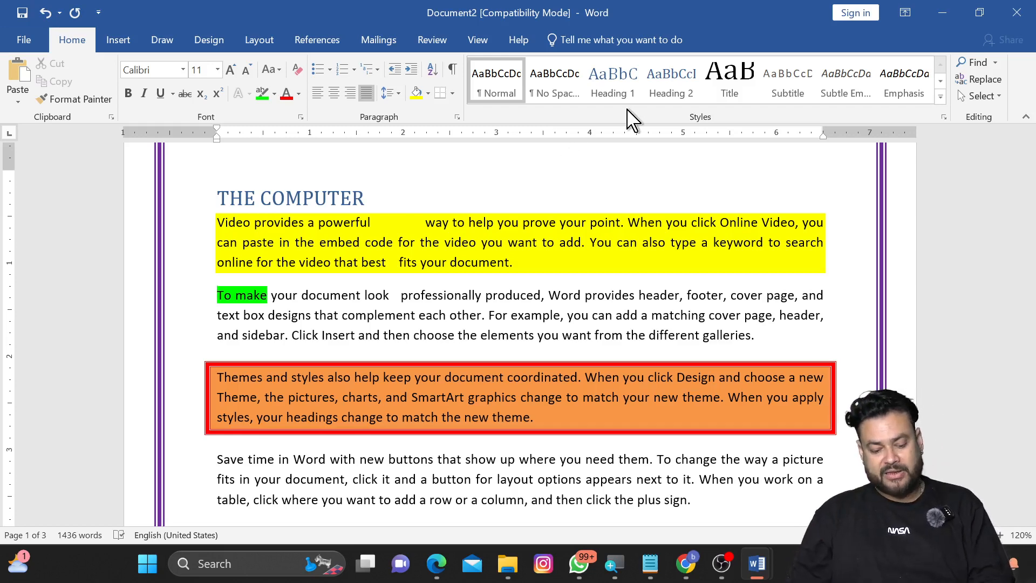
# Step: Replace all red-coloured VIDEO occurrences with AUDIO, then dismiss the message and close the dialog
pyautogui.hotkey('ctrl', 'h')
pyautogui.moveTo(572, 83); pyautogui.dragTo(561, 119)
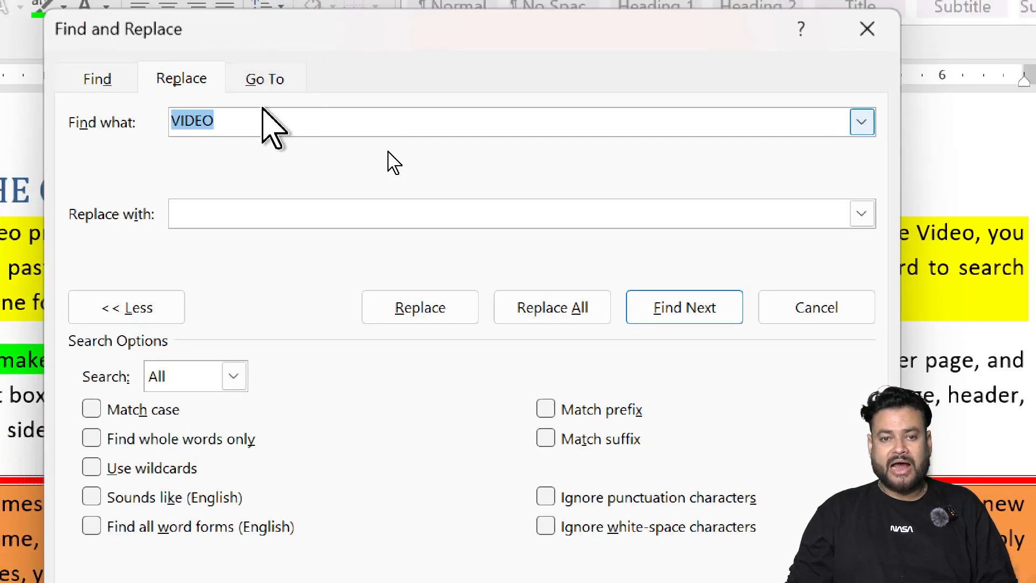
pyautogui.click(256, 120)
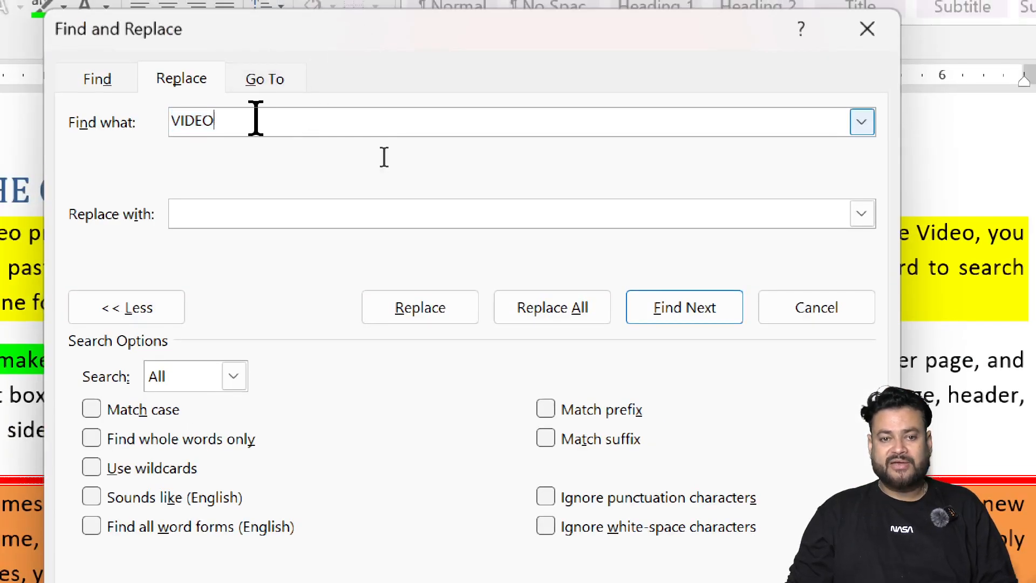
pyautogui.click(219, 222)
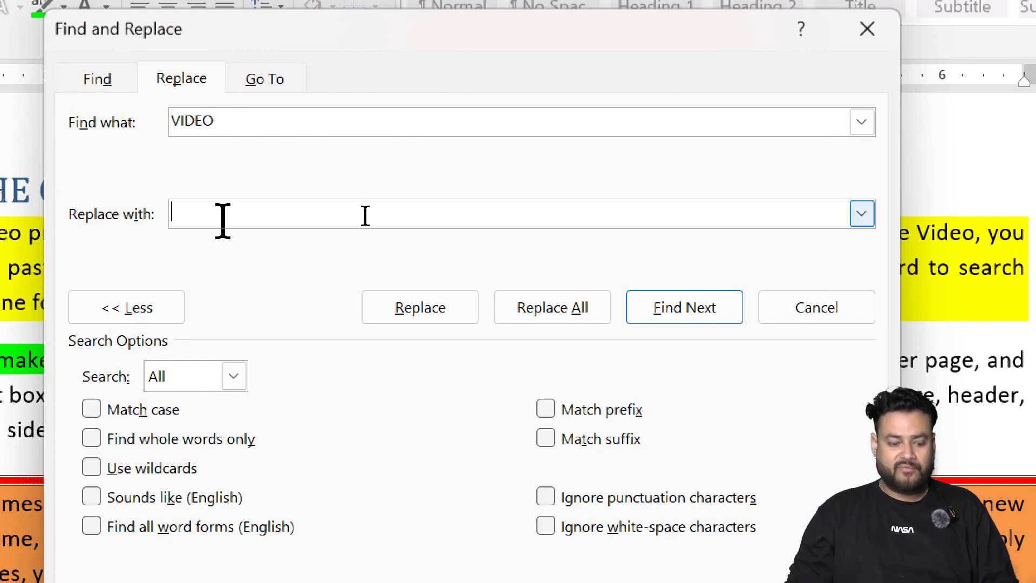
pyautogui.write('AUDIO')
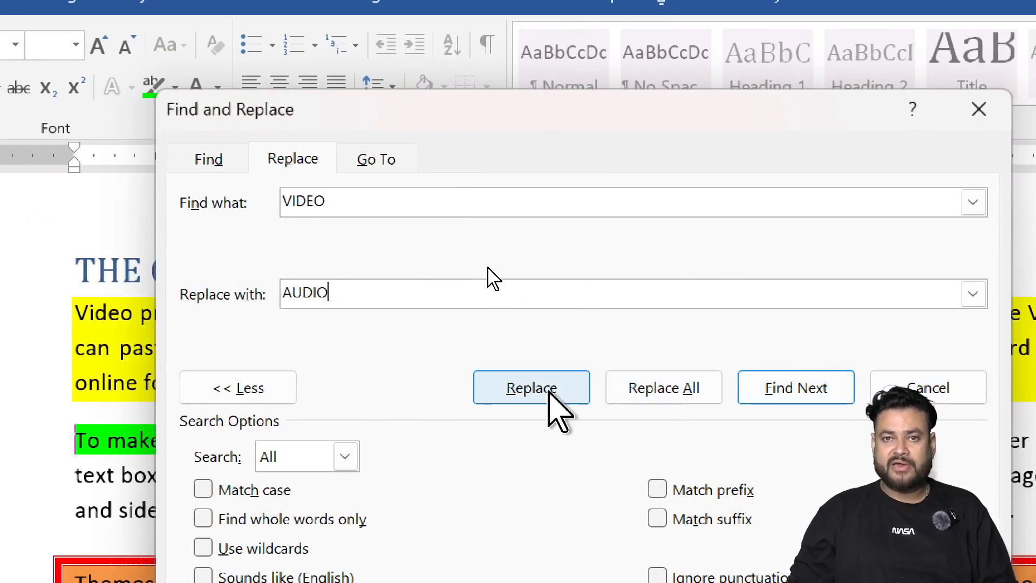
pyautogui.click(646, 388)
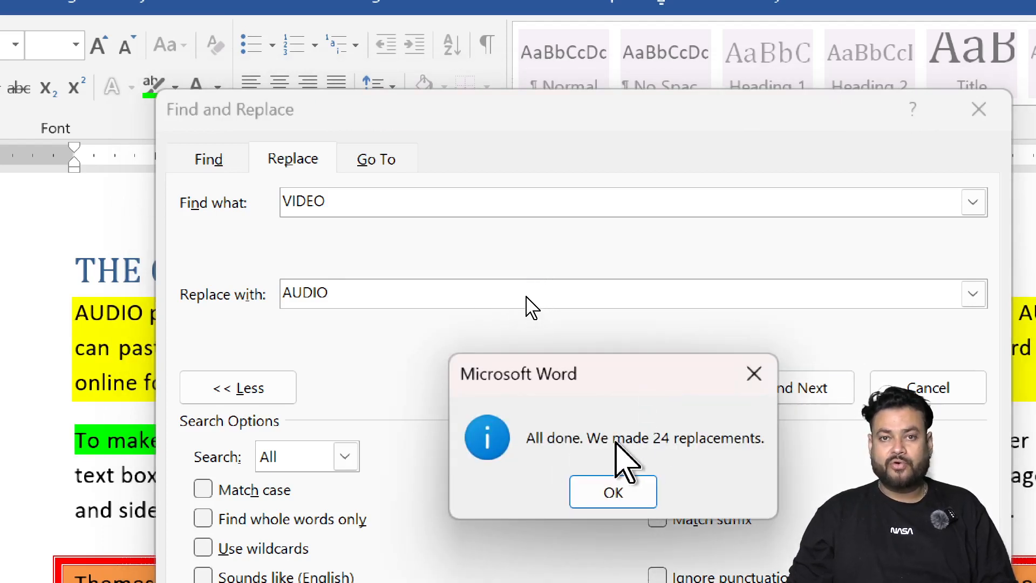
pyautogui.moveTo(627, 380); pyautogui.dragTo(415, 236)
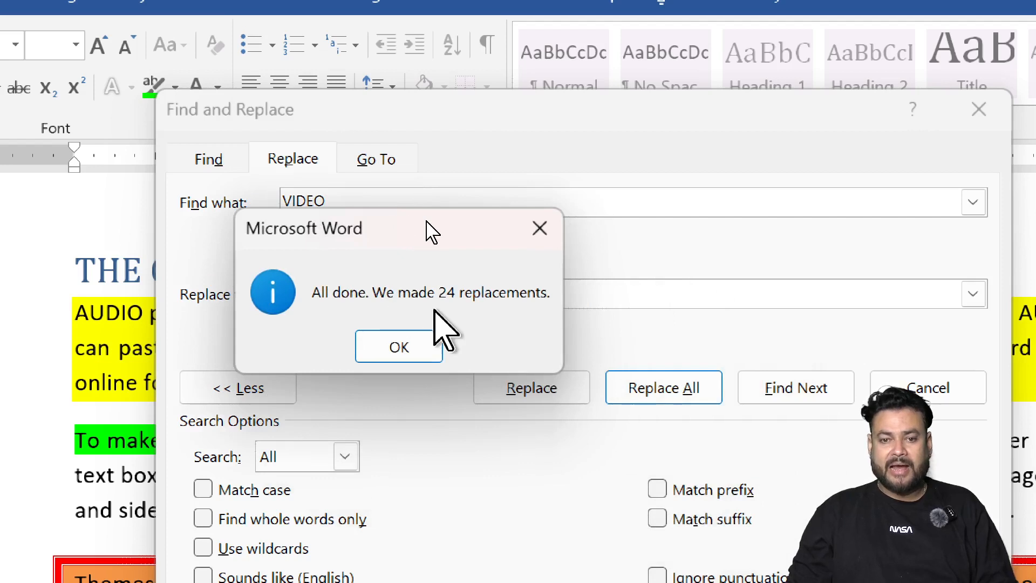
pyautogui.click(399, 346)
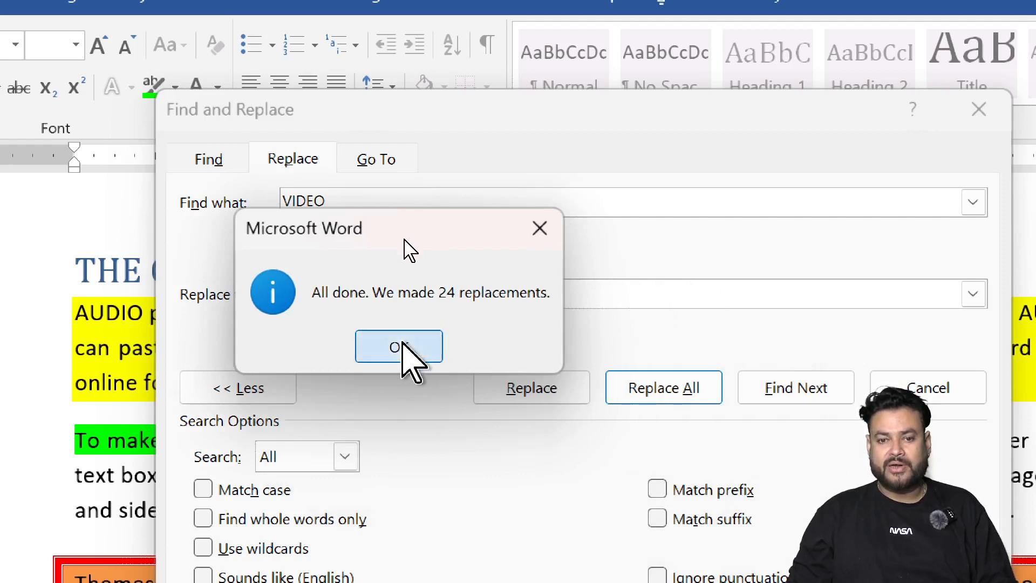
pyautogui.click(923, 388)
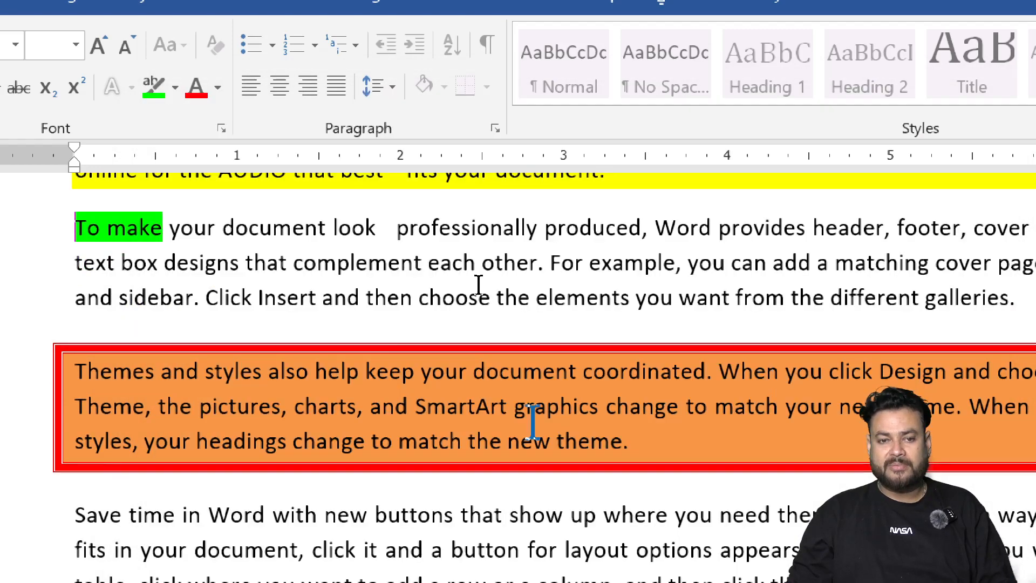
# Step: Search the document for AUDIO in the Navigation pane, browse the highlighted matches, and close the pane
pyautogui.scroll(3, 459, 289)
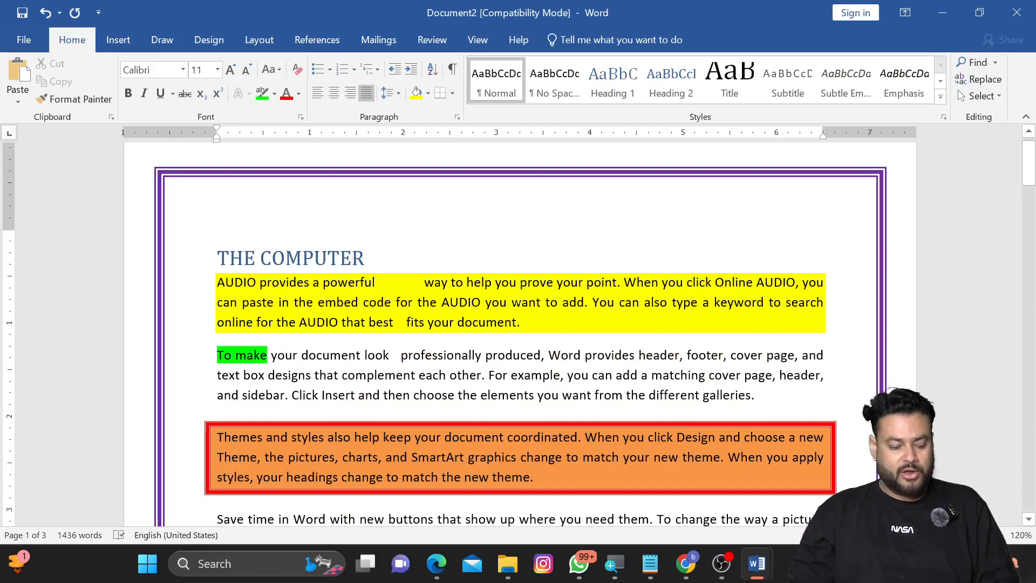
pyautogui.hotkey('ctrl', 'f')
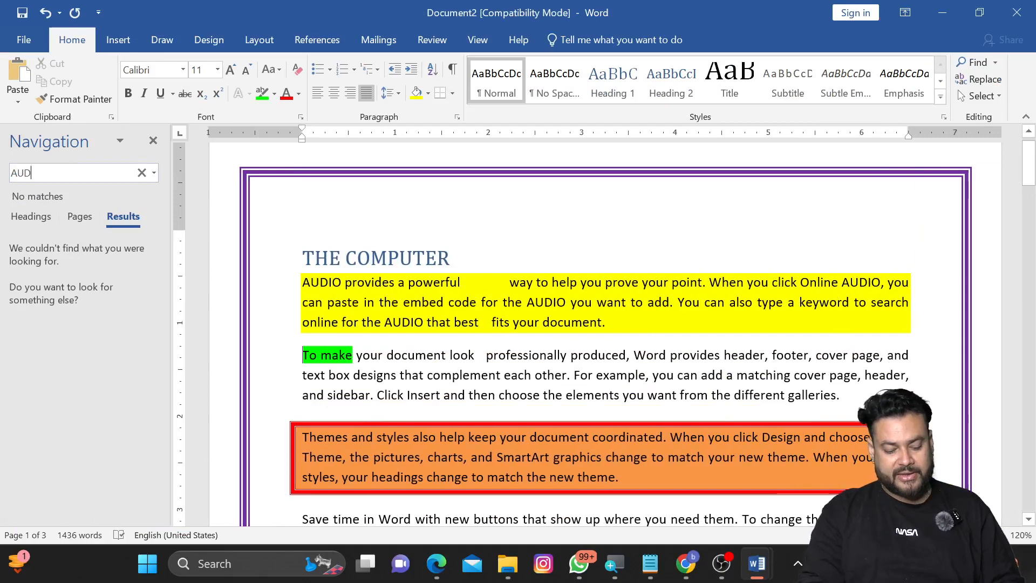
pyautogui.write('AUDIO')
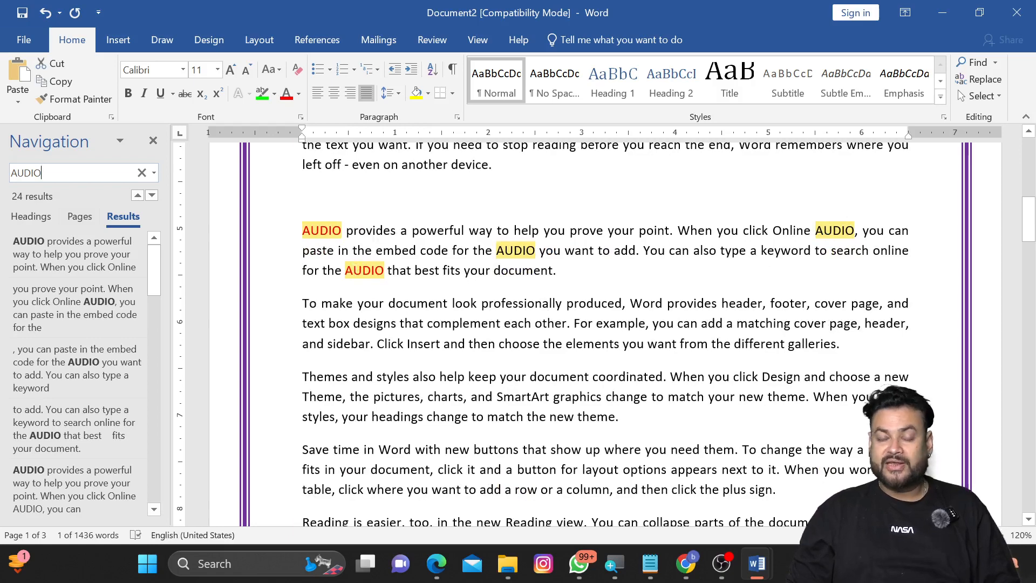
pyautogui.scroll(-8, 594, 335)
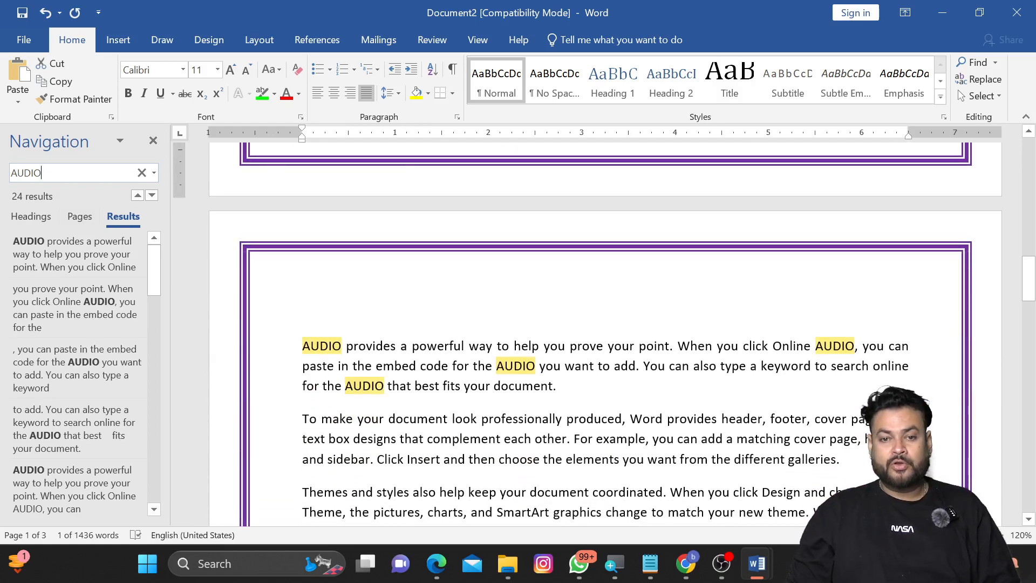
pyautogui.scroll(-14, 594, 335)
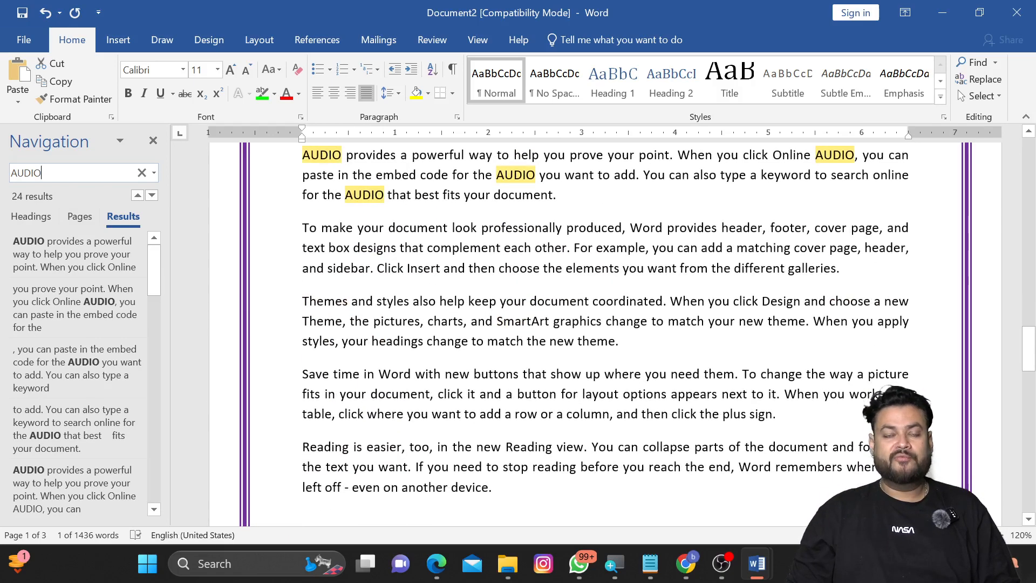
pyautogui.scroll(-9, 298, 197)
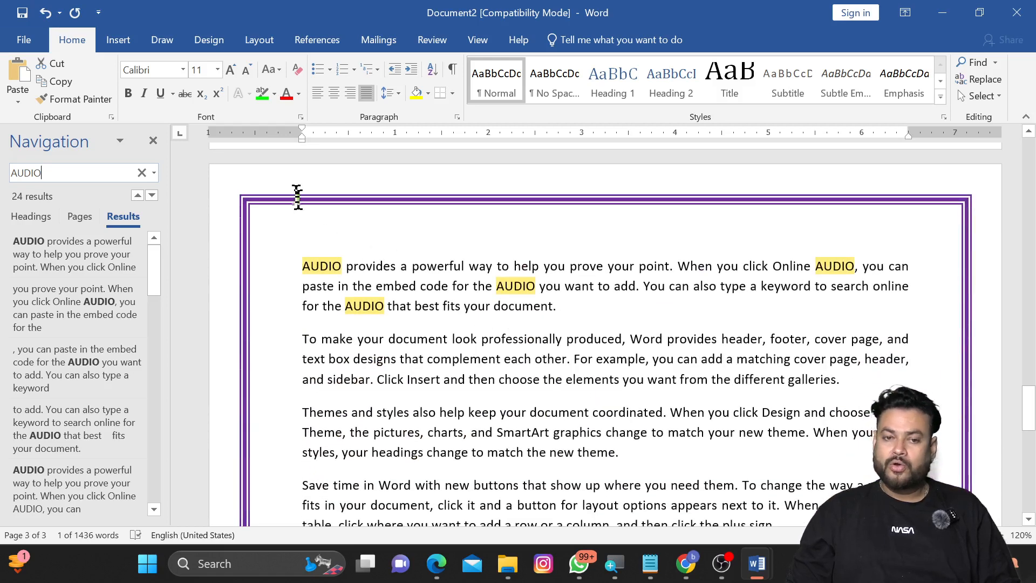
pyautogui.click(153, 141)
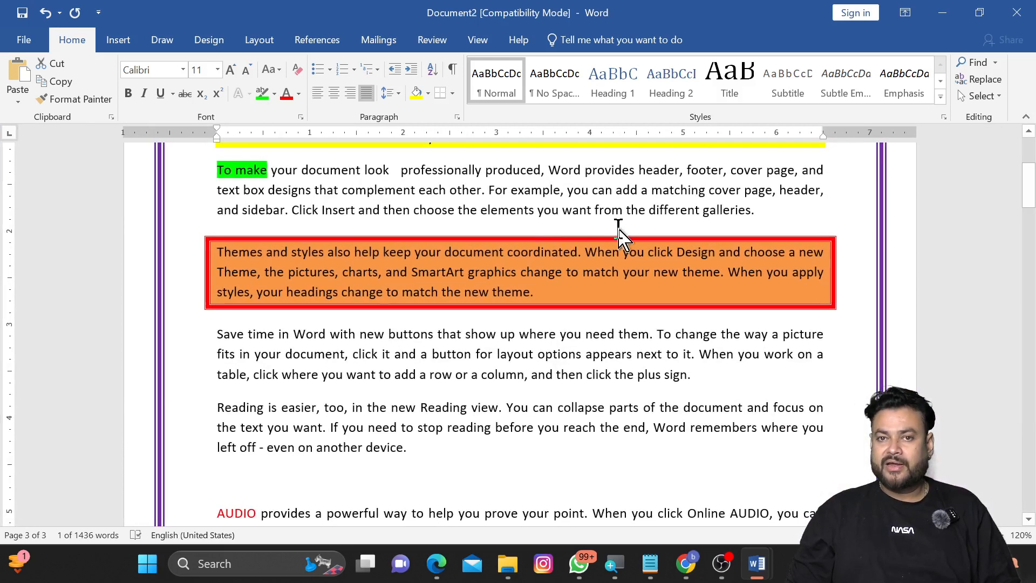
pyautogui.press('Left')
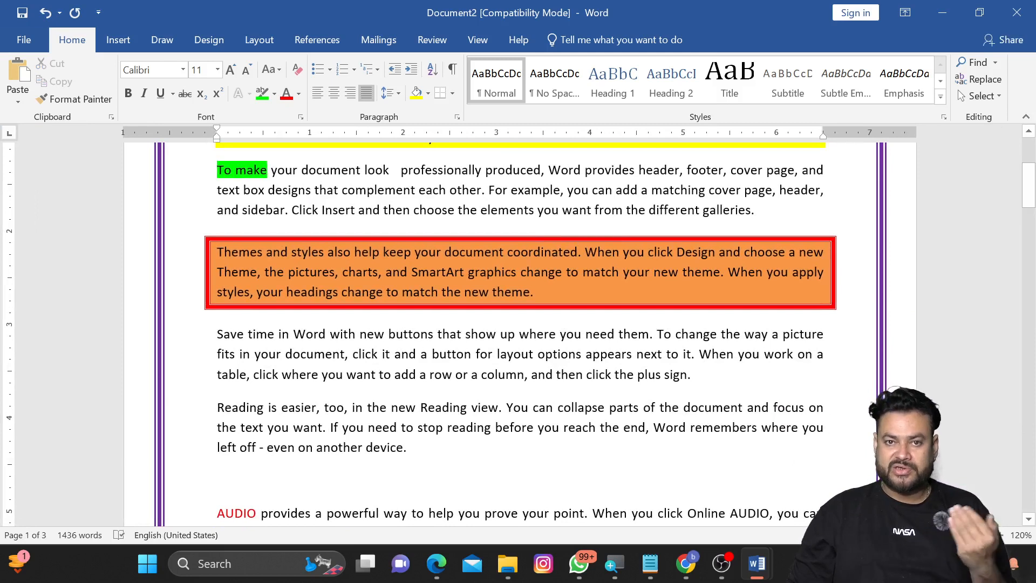
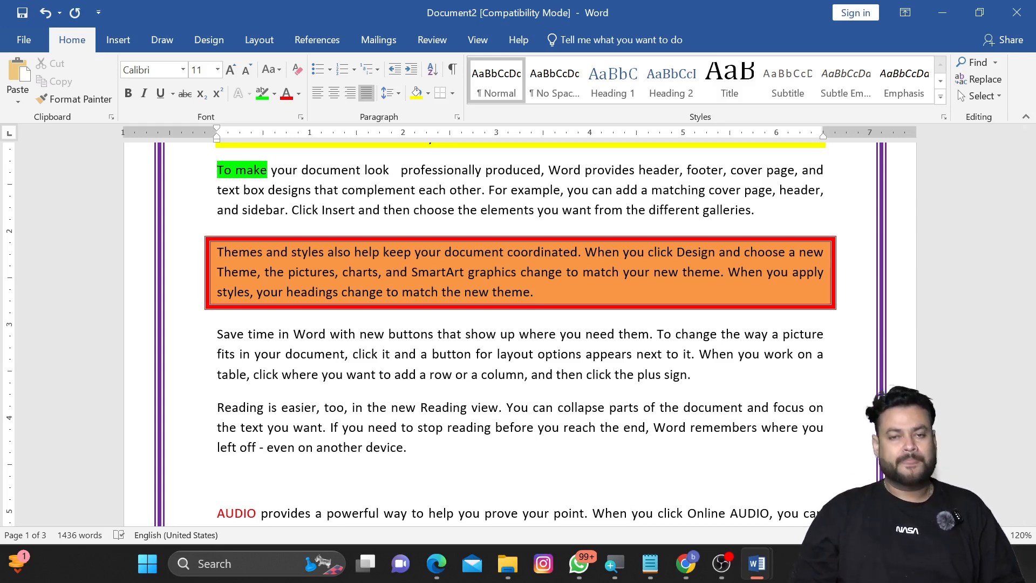
# Step: Open Replace for AUDIO and set the replacement format to bold, green font with a single underline in yellow
pyautogui.click(980, 80)
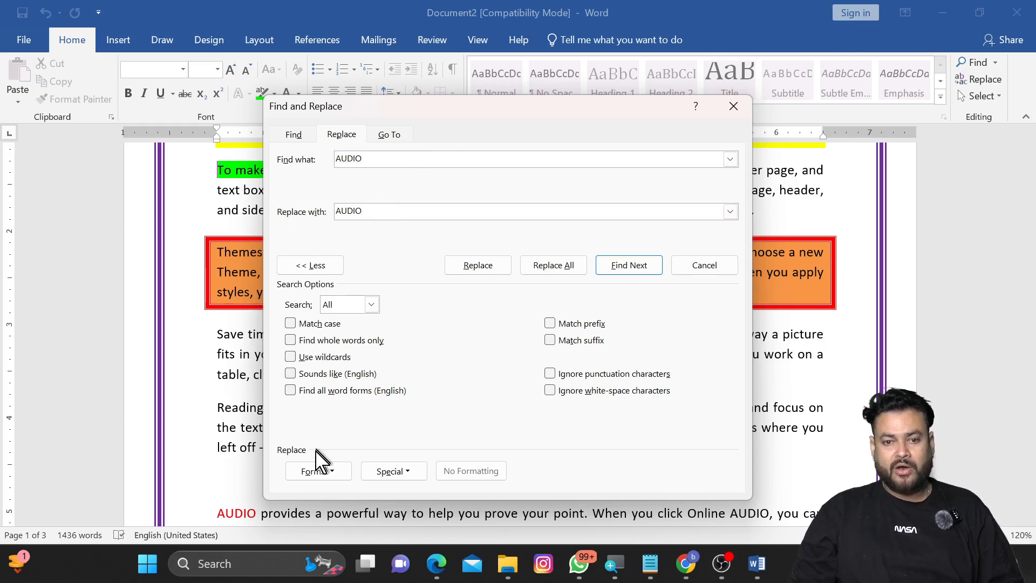
pyautogui.click(317, 471)
pyautogui.click(327, 335)
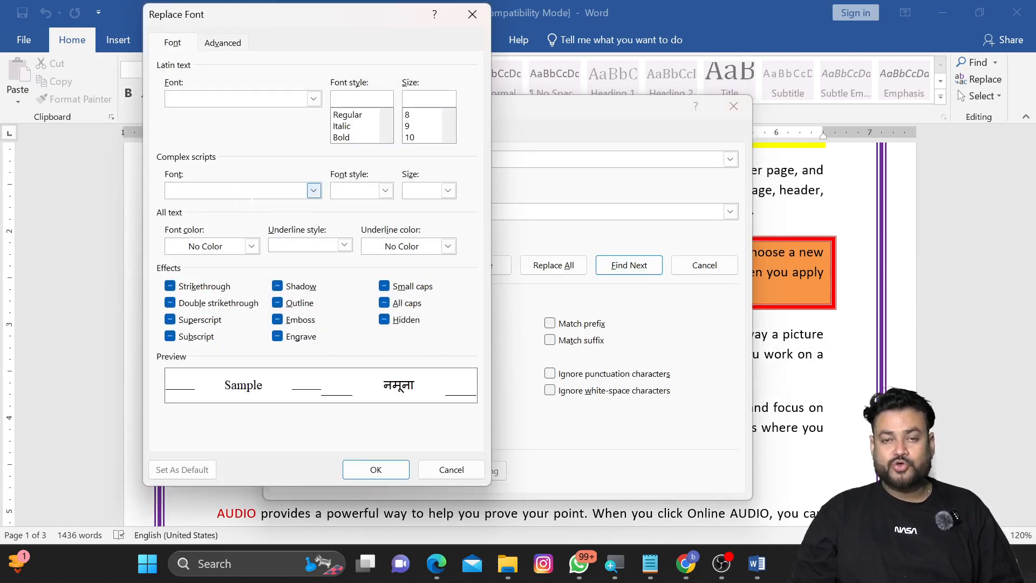
pyautogui.click(237, 244)
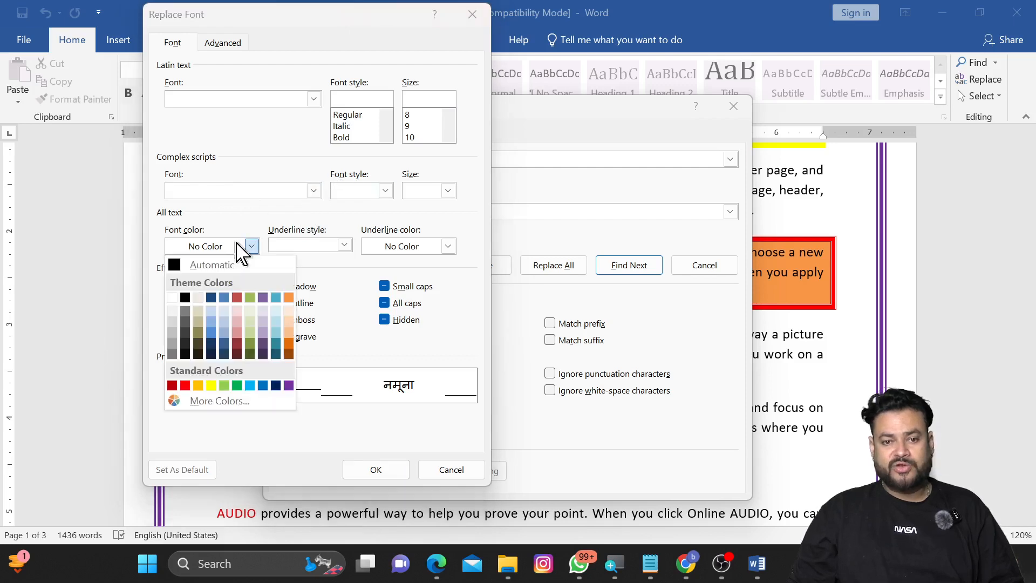
pyautogui.click(237, 385)
pyautogui.click(344, 246)
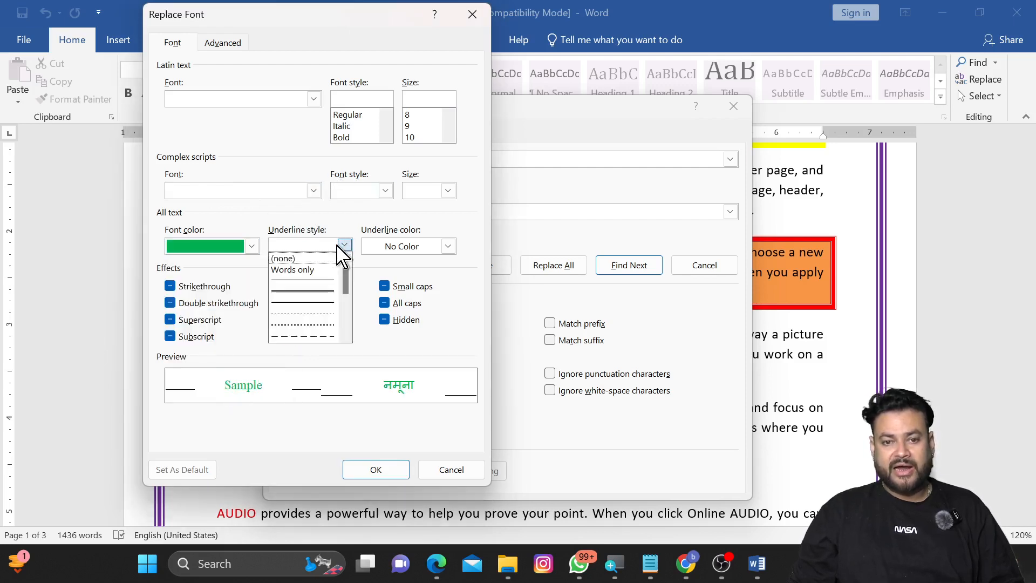
pyautogui.click(319, 281)
pyautogui.click(448, 246)
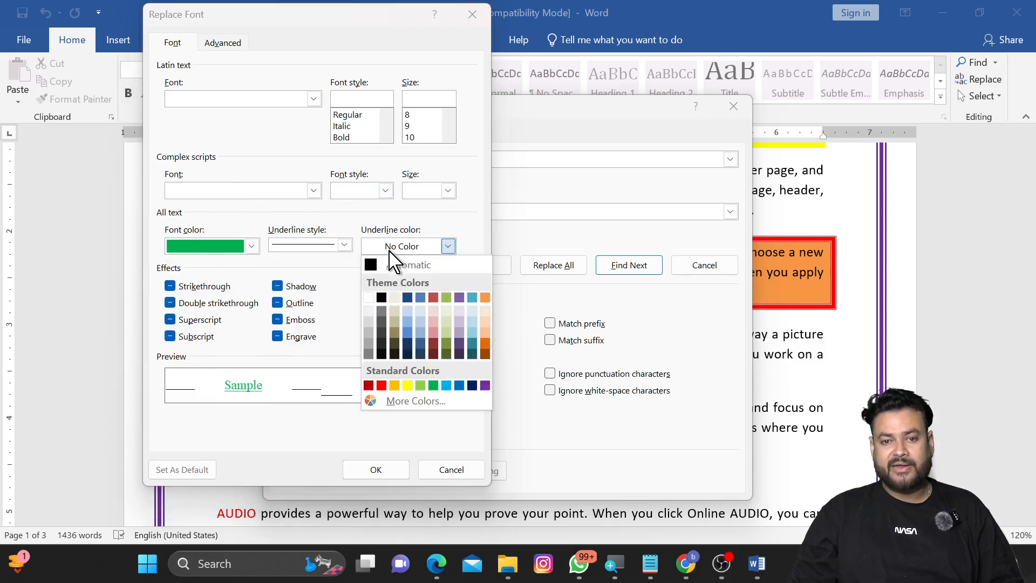
pyautogui.click(407, 385)
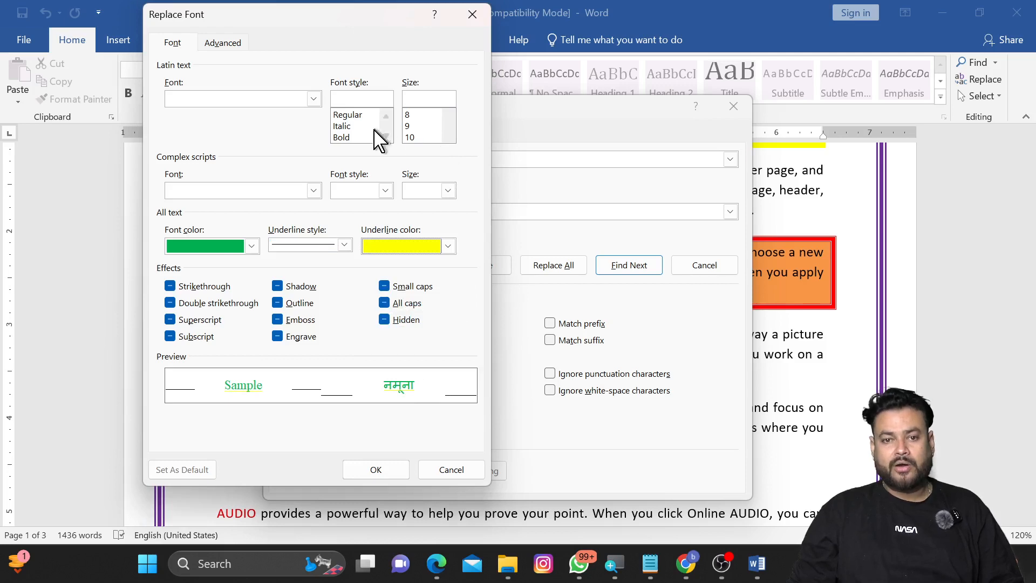
pyautogui.click(344, 138)
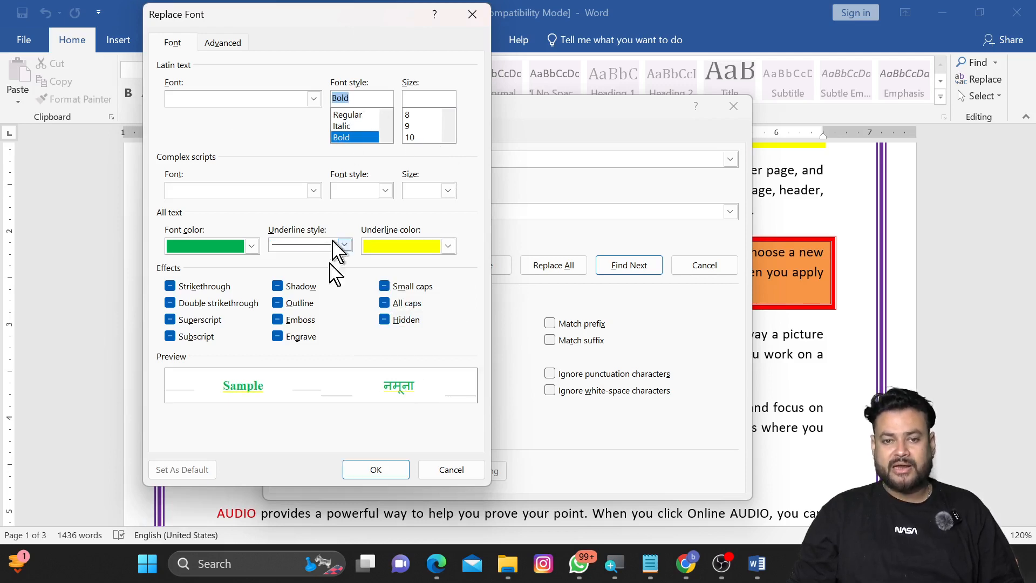
pyautogui.click(372, 469)
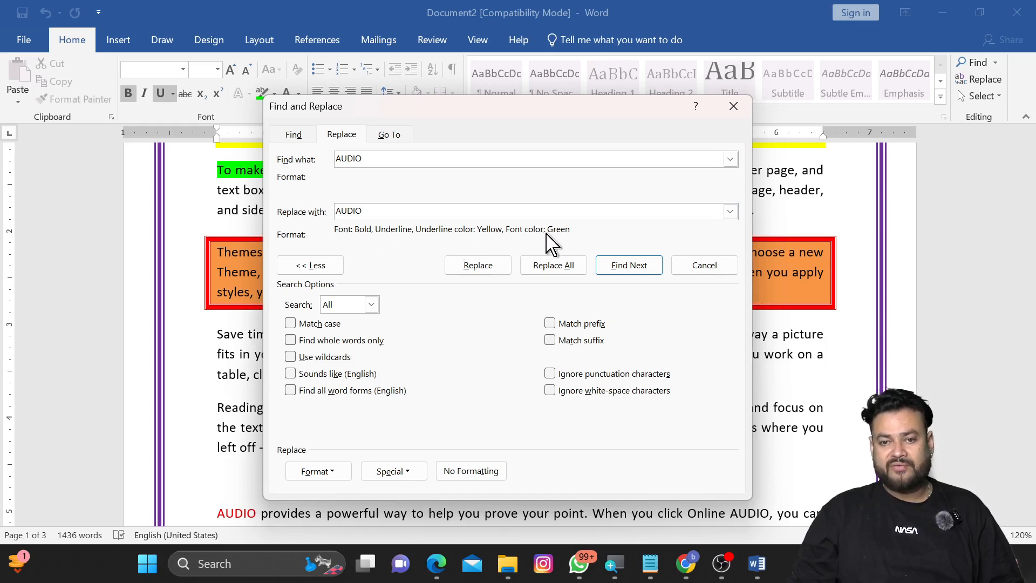
# Step: Replace all AUDIO occurrences with the formatted AUDIO, dismiss the message, and close the dialog
pyautogui.click(562, 267)
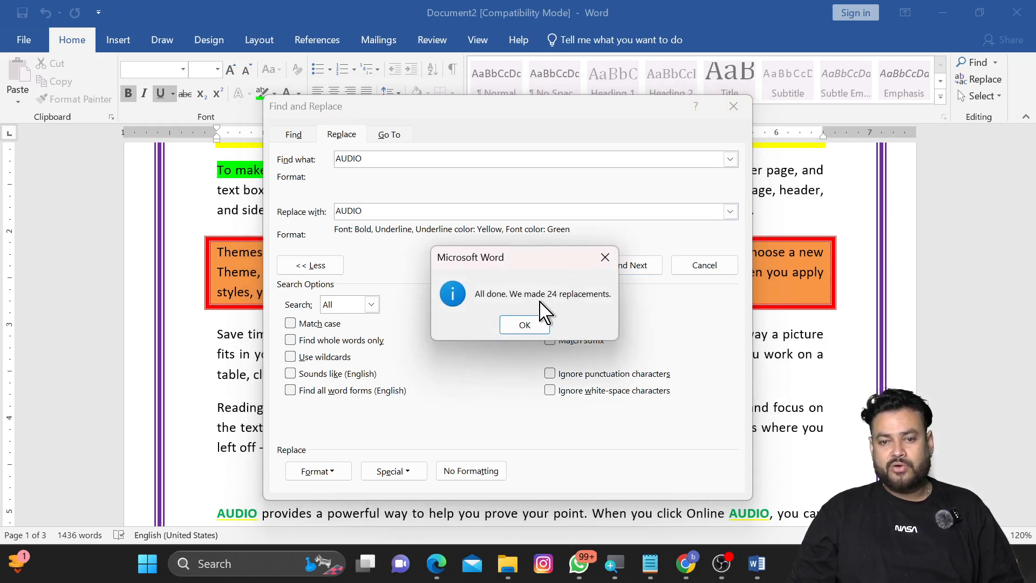
pyautogui.click(522, 324)
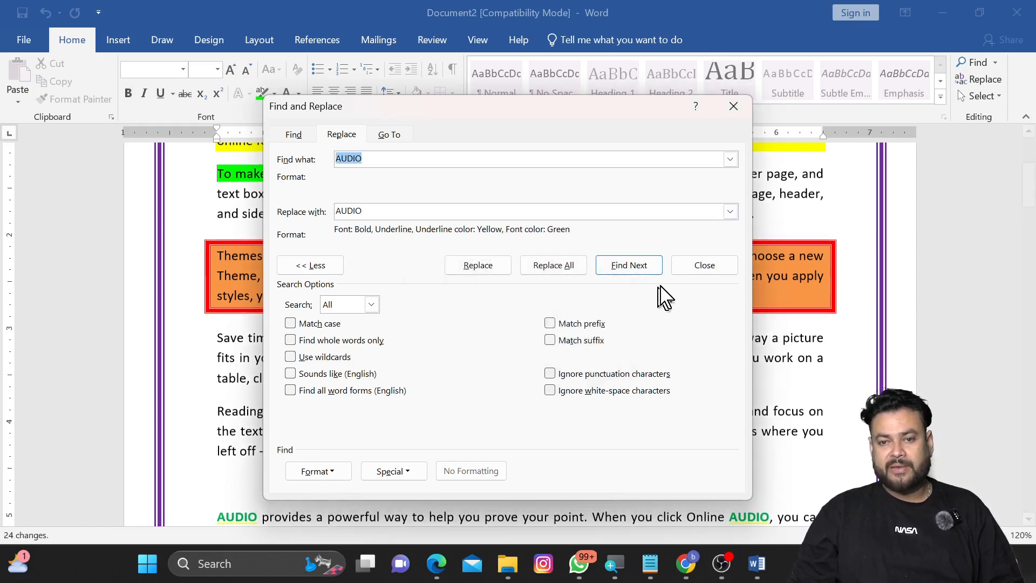
pyautogui.click(700, 267)
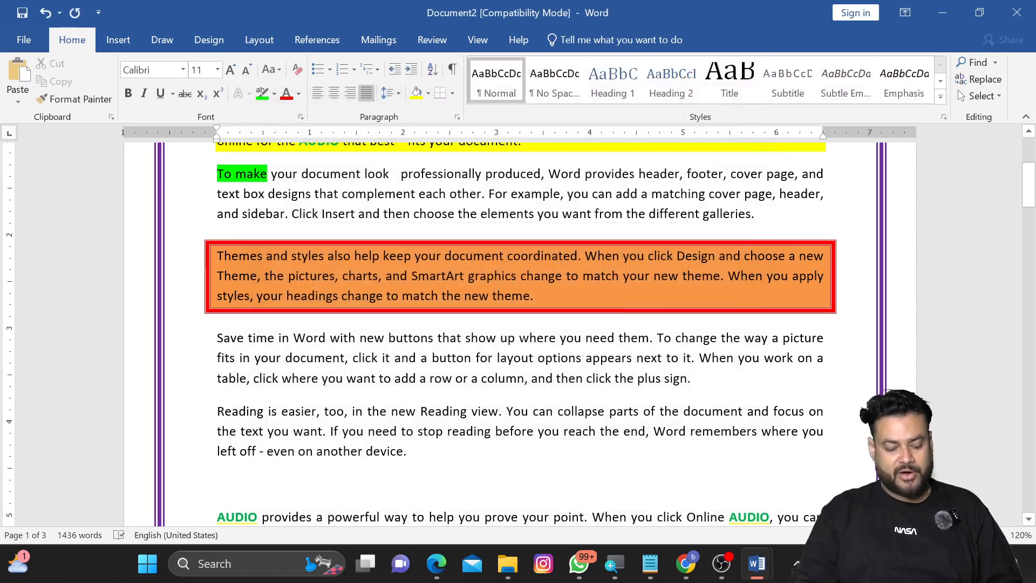
# Step: Search for AUDIO in the Navigation pane, browse the reformatted matches in the document, and close the pane
pyautogui.hotkey('ctrl', 'f')
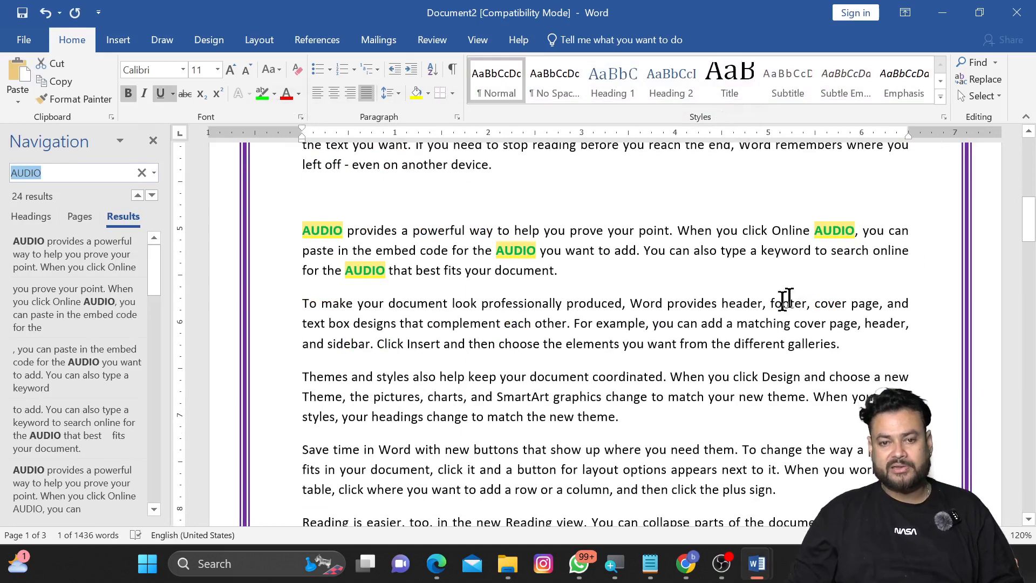
pyautogui.scroll(3, 594, 324)
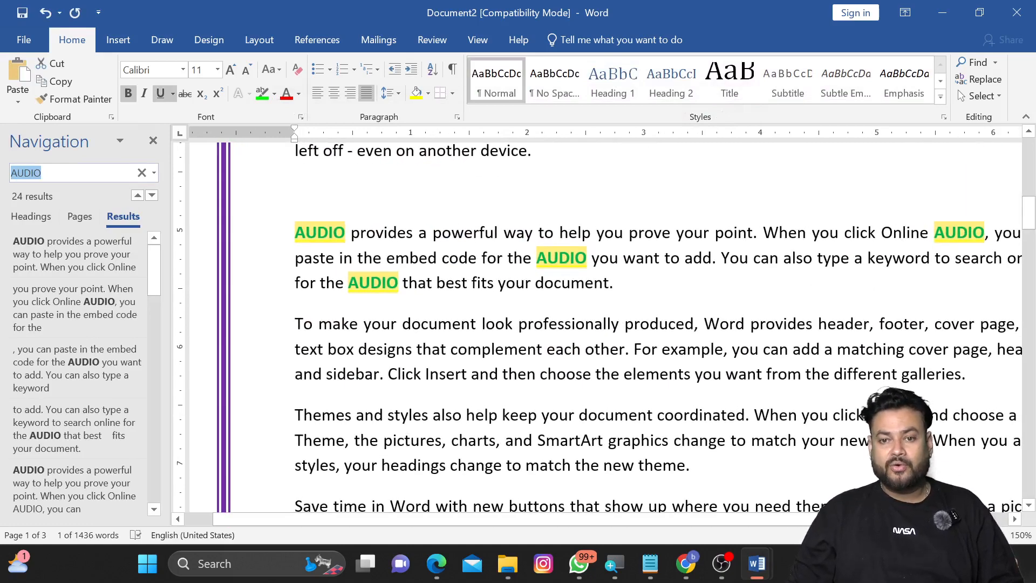
pyautogui.scroll(-10, 594, 324)
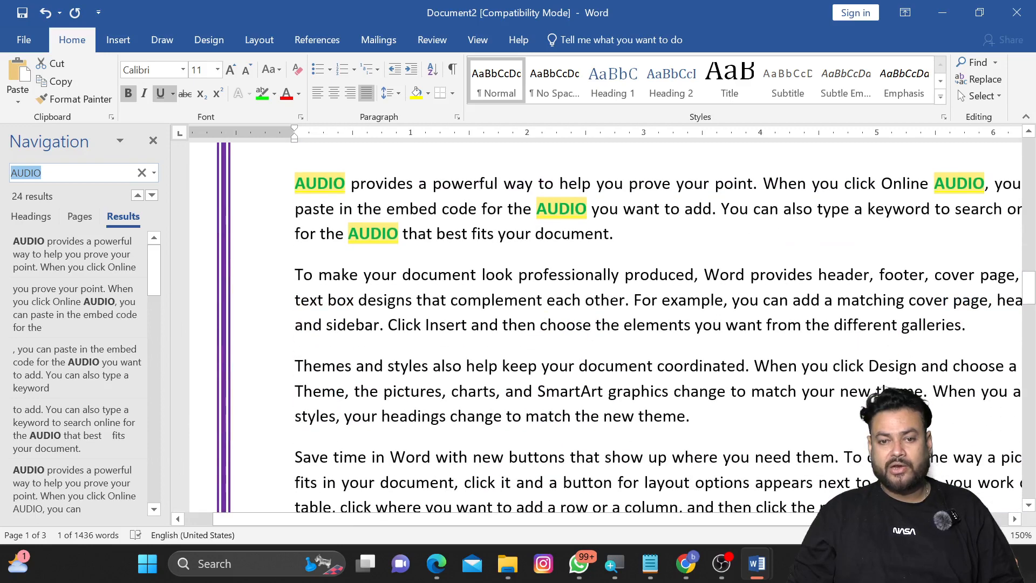
pyautogui.click(546, 245)
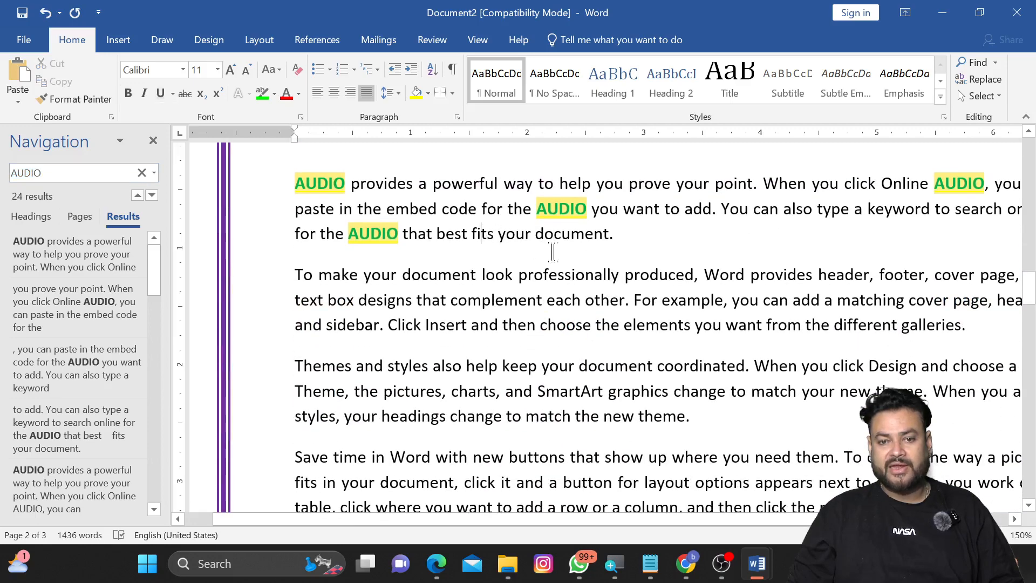
pyautogui.scroll(-7, 553, 251)
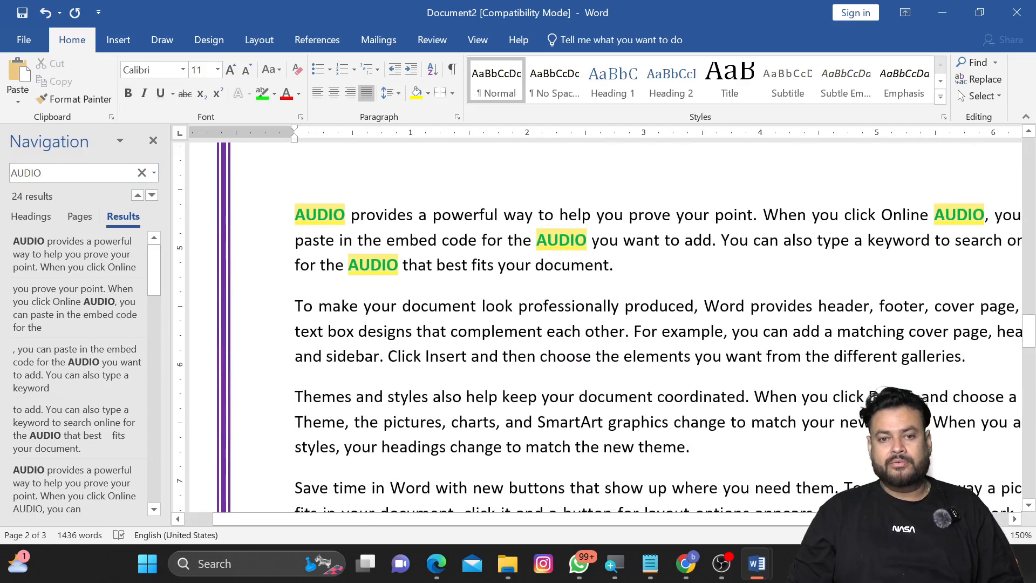
pyautogui.scroll(-12, 594, 324)
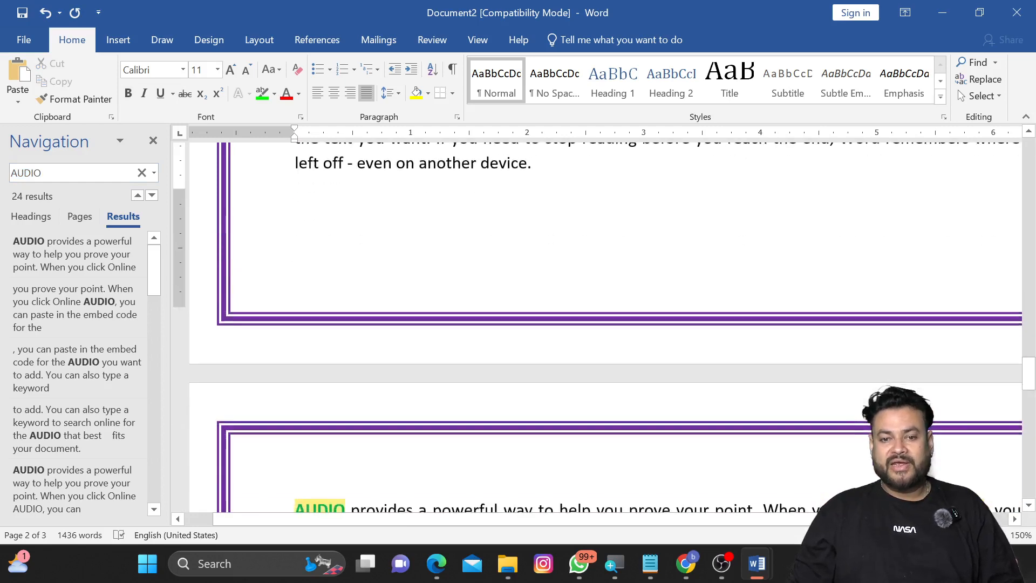
pyautogui.click(153, 140)
# Step: Select all text in the document
pyautogui.scroll(16, 518, 324)
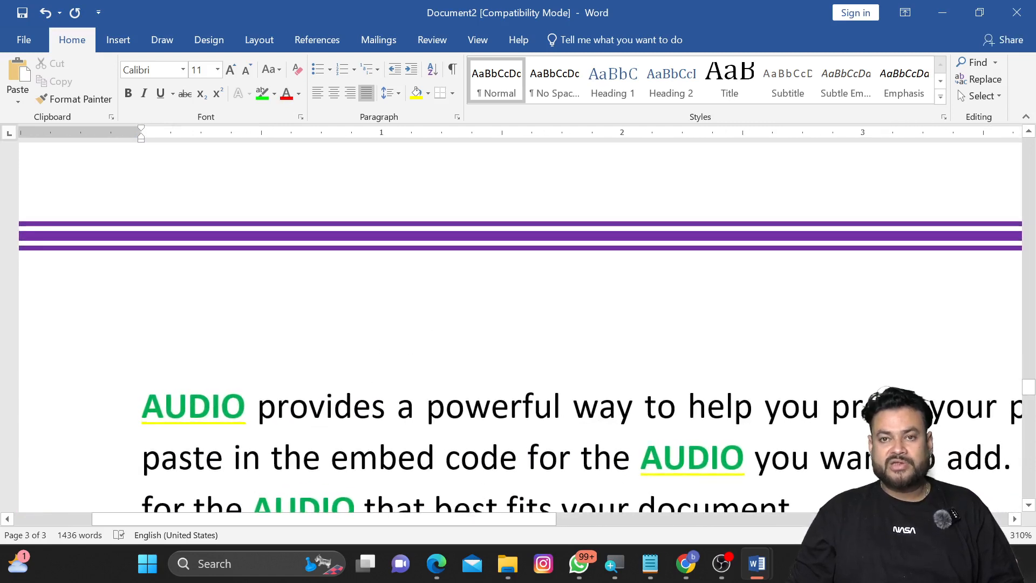
pyautogui.scroll(-3, 518, 324)
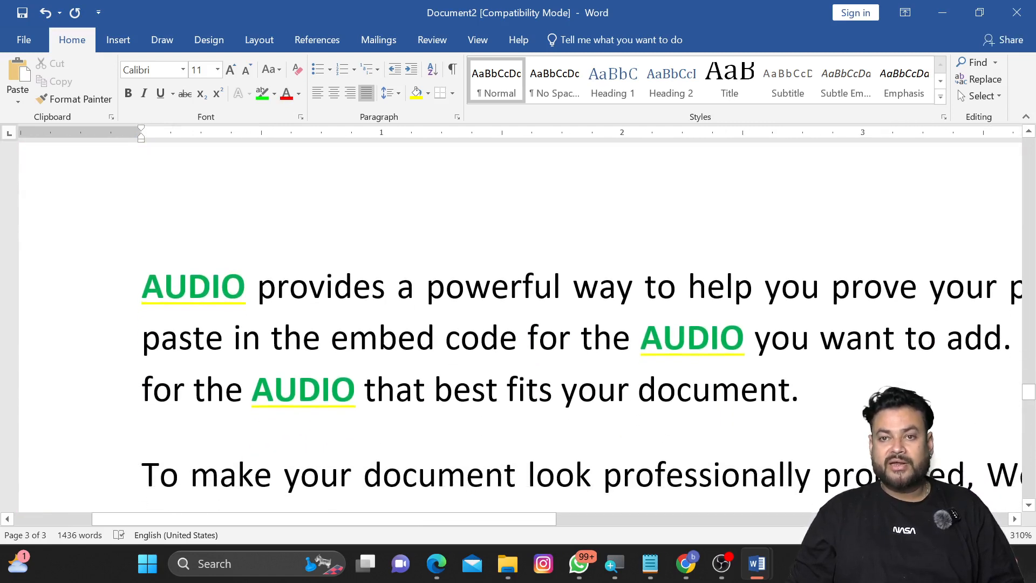
pyautogui.scroll(-15, 518, 324)
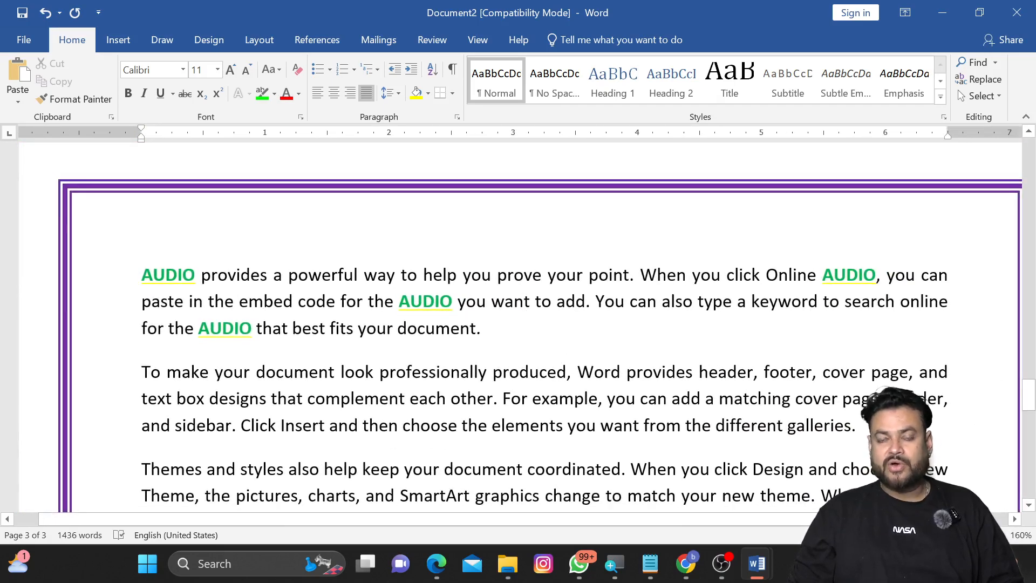
pyautogui.scroll(10, 539, 325)
pyautogui.scroll(-3, 540, 326)
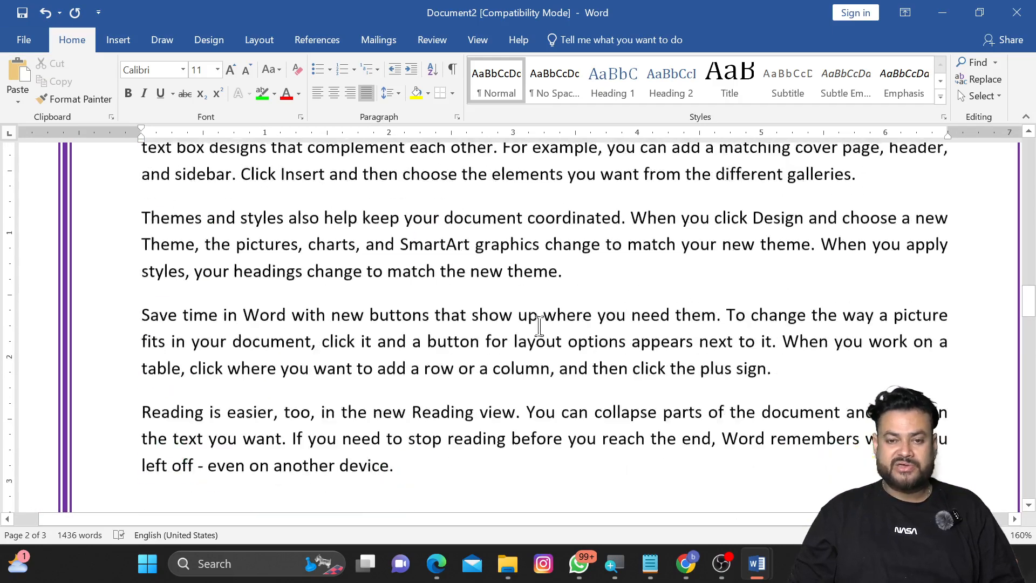
pyautogui.scroll(-5, 540, 326)
pyautogui.scroll(5, 647, 270)
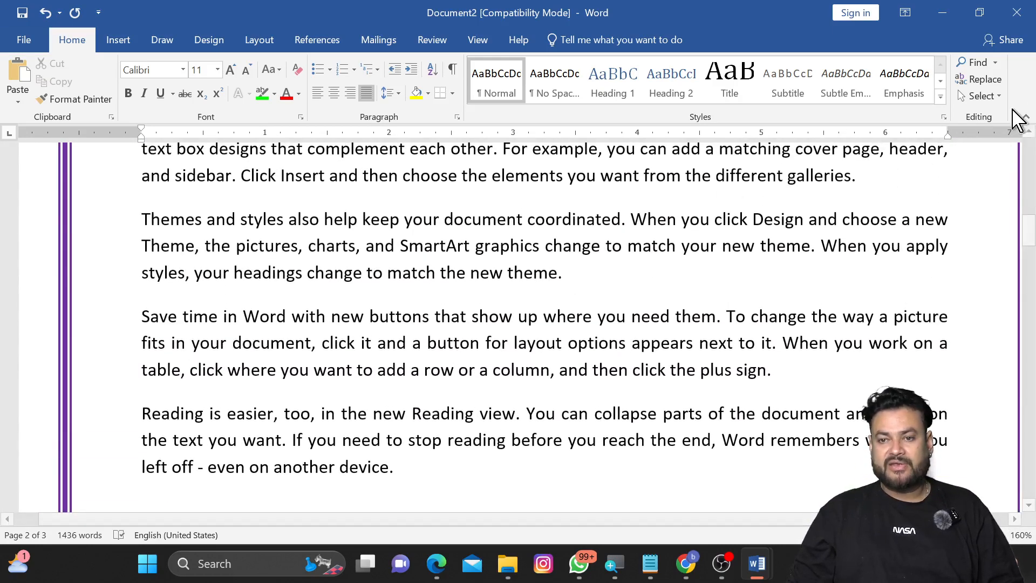
pyautogui.click(987, 96)
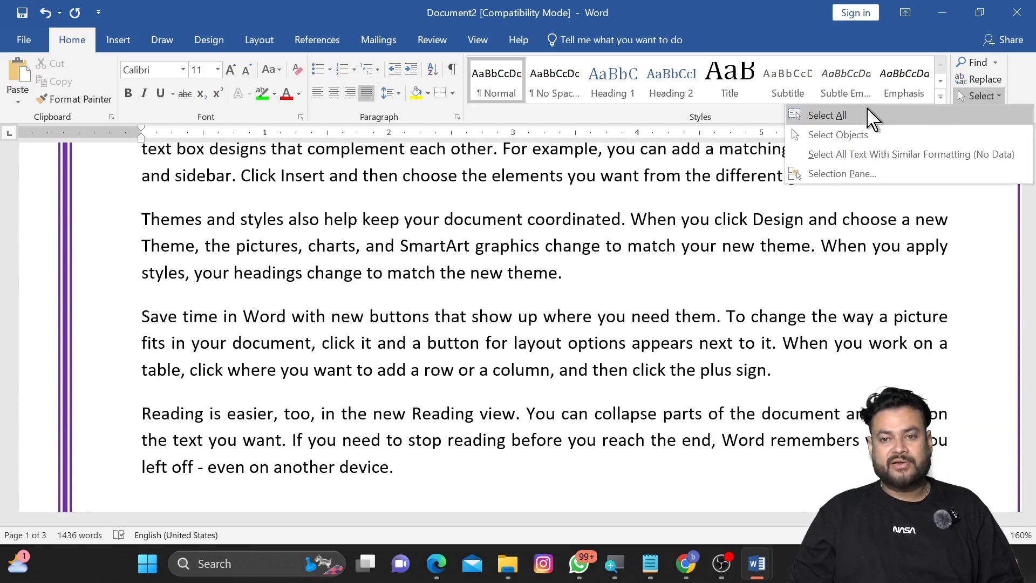
pyautogui.click(827, 115)
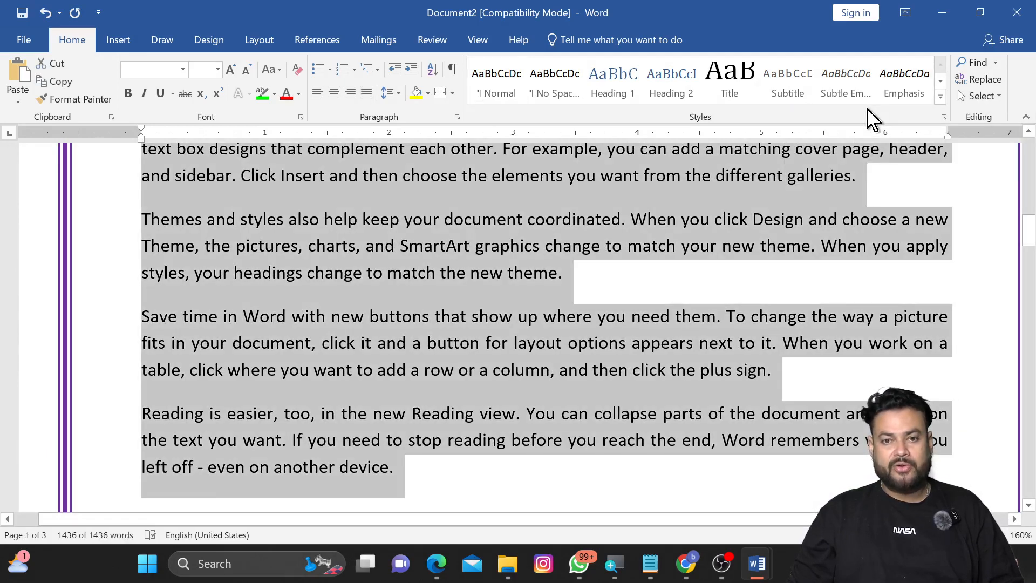
# Step: Insert a heart shape about 1.4 in high and 1.31 in wide over the middle paragraphs
pyautogui.click(978, 97)
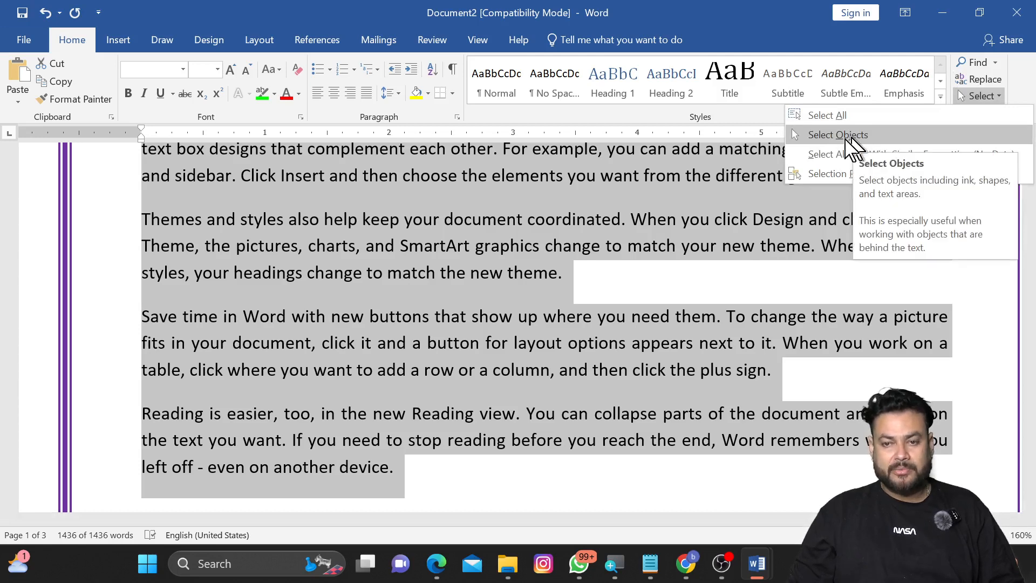
pyautogui.click(616, 223)
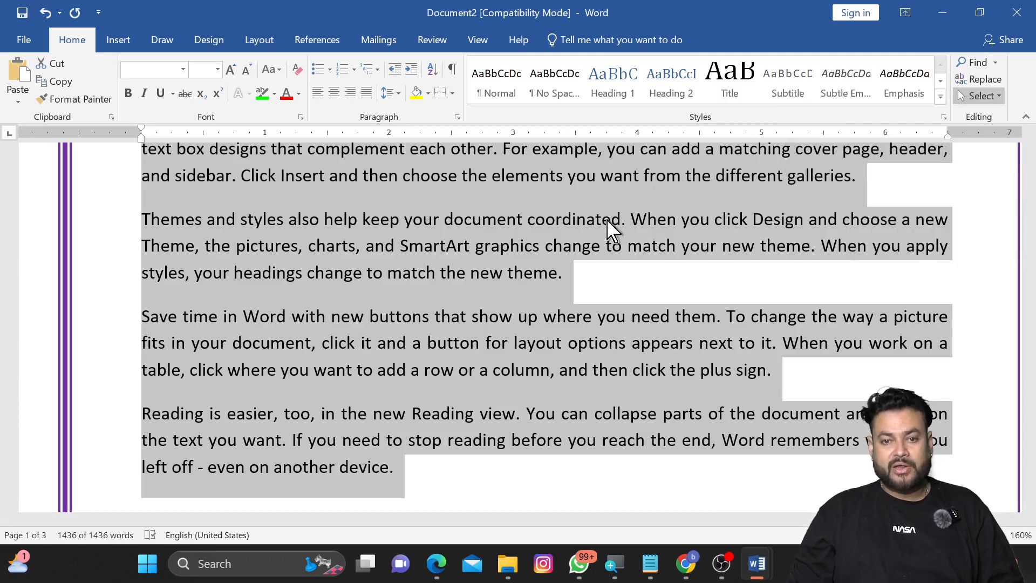
pyautogui.click(119, 44)
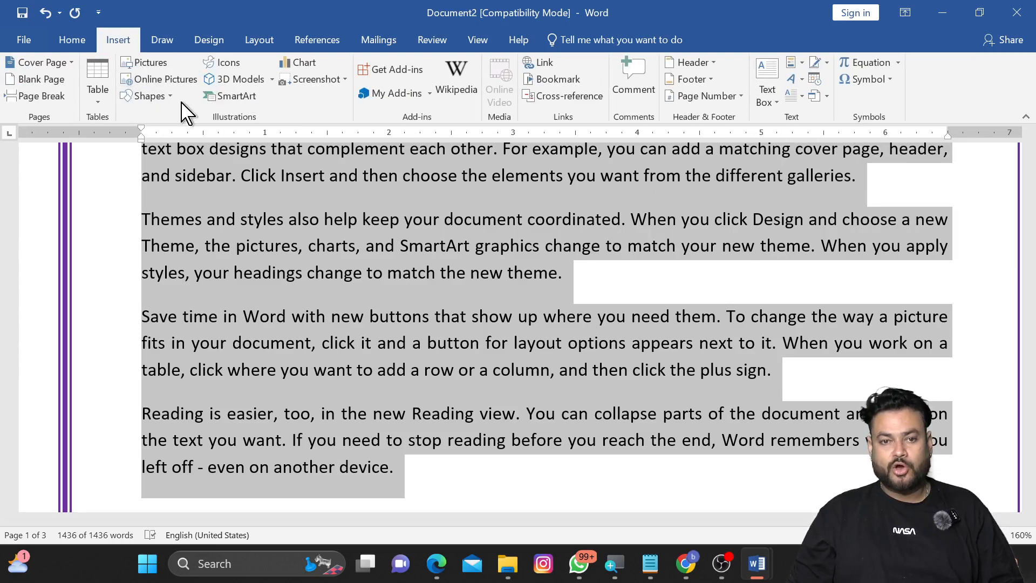
pyautogui.click(141, 96)
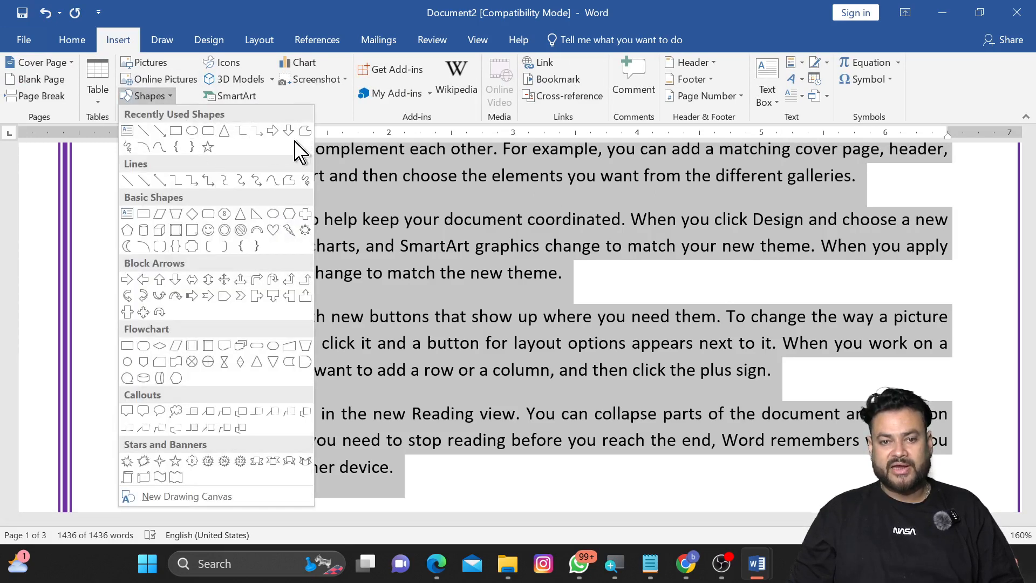
pyautogui.click(254, 230)
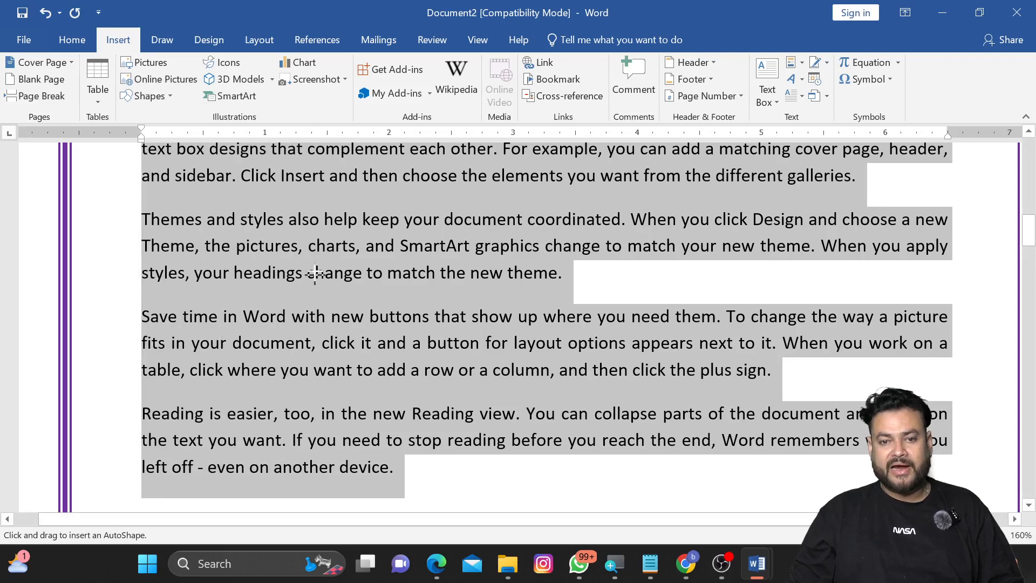
pyautogui.moveTo(330, 246)
pyautogui.mouseDown()
pyautogui.moveTo(431, 393)
pyautogui.moveTo(487, 415)
pyautogui.mouseUp()
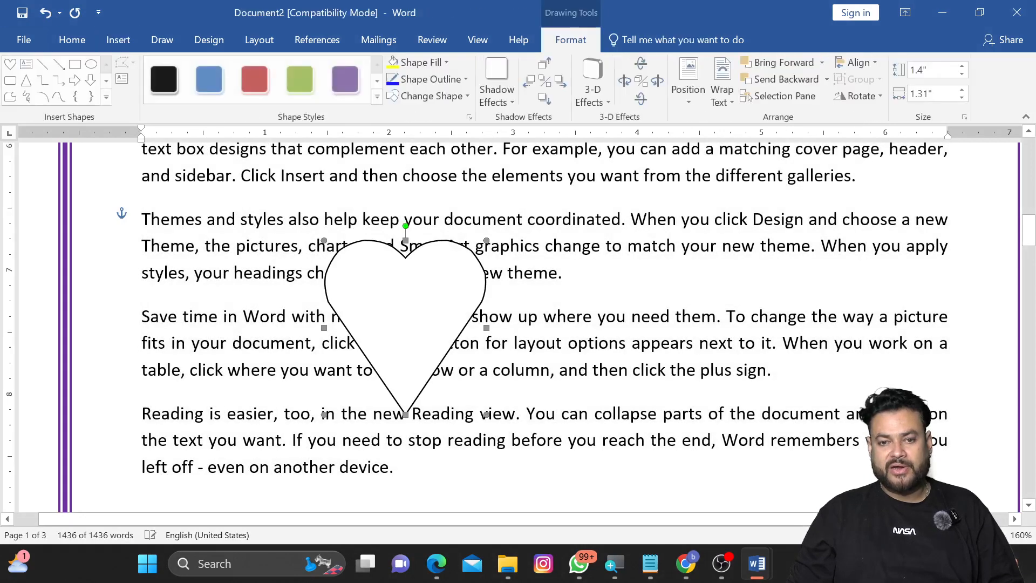
# Step: Apply the red shape style to the heart shape
pyautogui.click(255, 80)
pyautogui.click(646, 287)
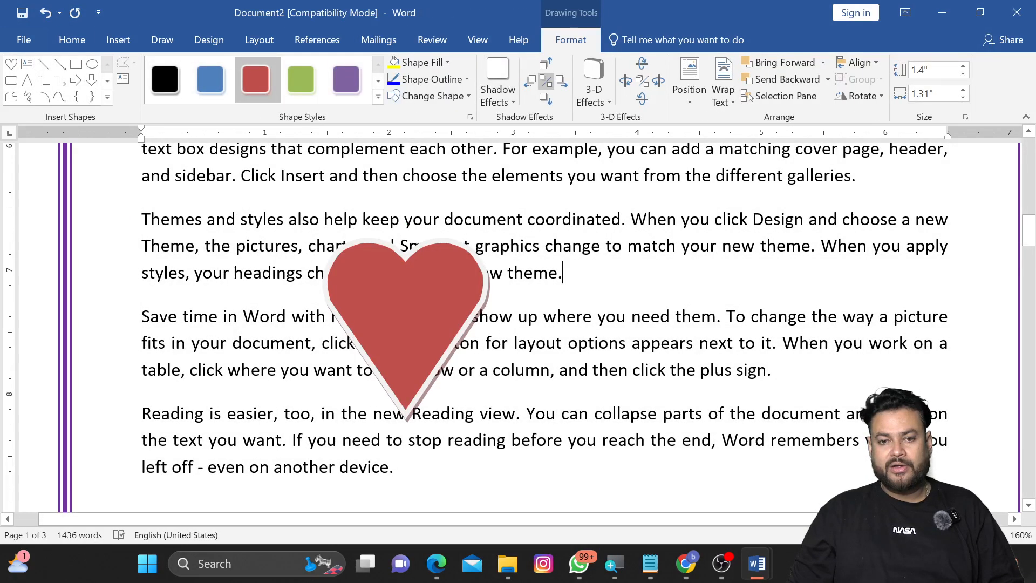
pyautogui.click(413, 285)
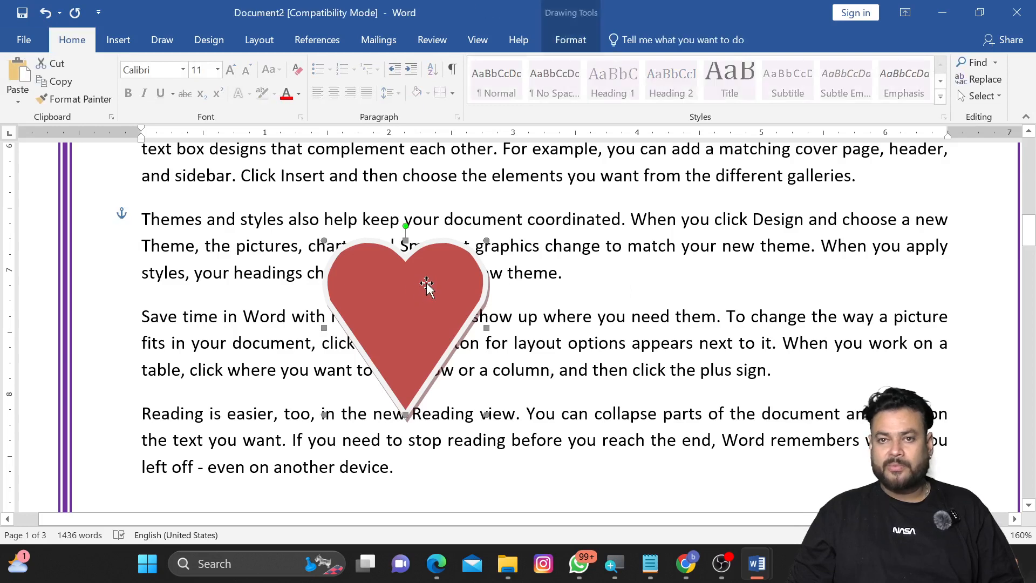
pyautogui.click(606, 245)
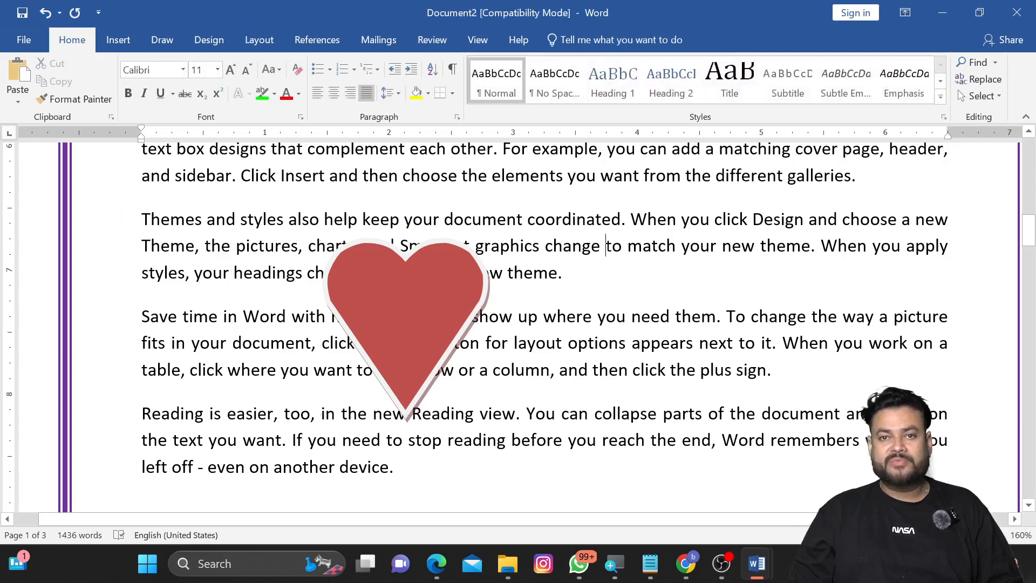
pyautogui.click(440, 258)
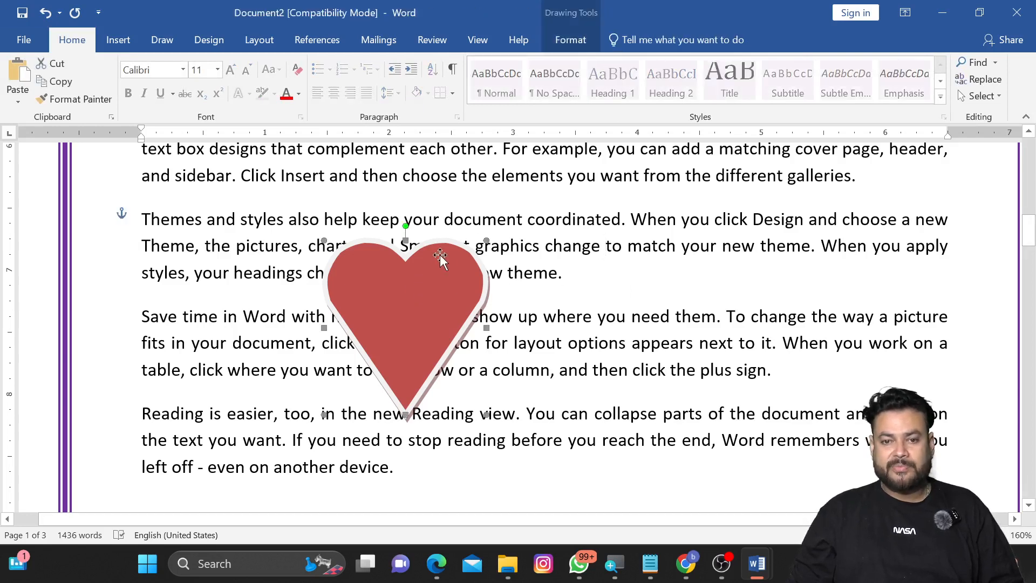
# Step: Set the heart's text wrapping to Behind Text
pyautogui.click(571, 43)
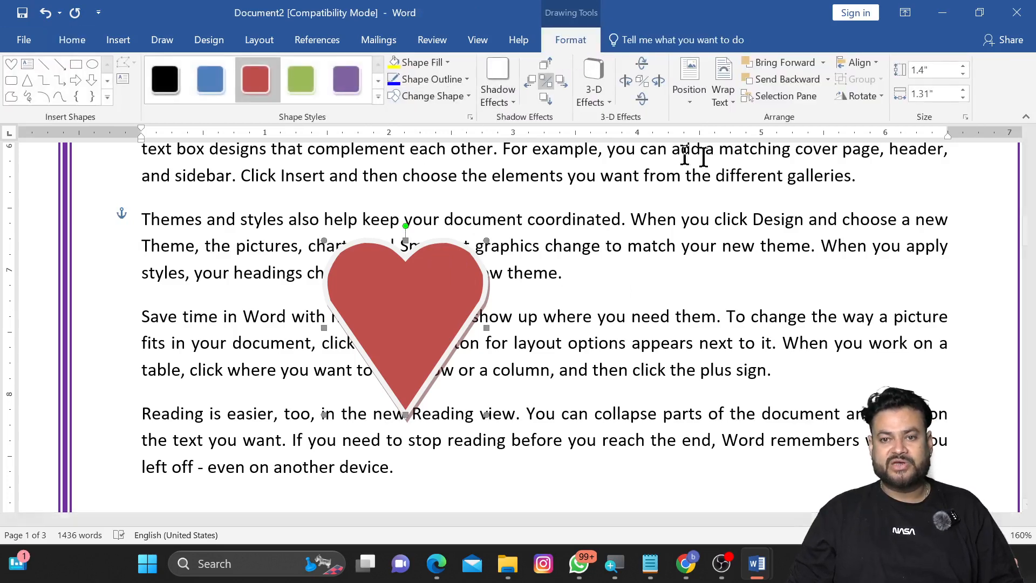
pyautogui.click(726, 102)
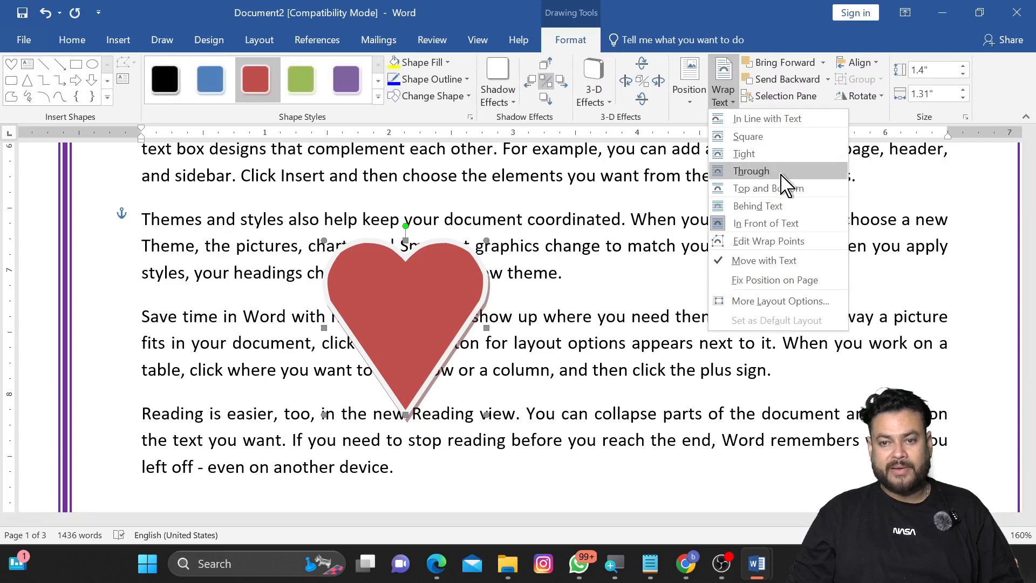
pyautogui.click(789, 210)
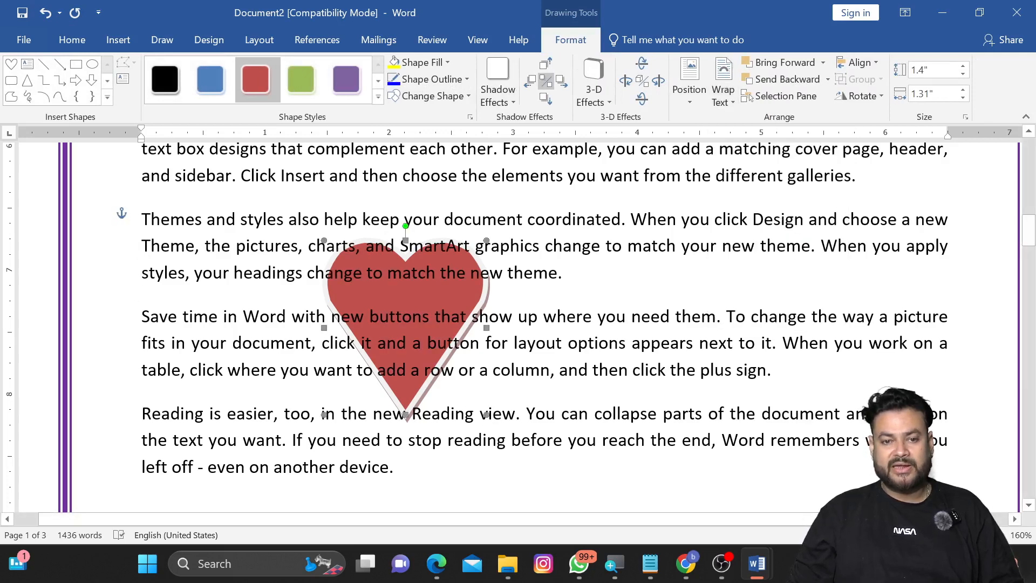
# Step: Merge the Save time and Reading paragraphs into the Themes paragraph by removing their paragraph breaks
pyautogui.click(141, 312)
pyautogui.press('BackSpace')
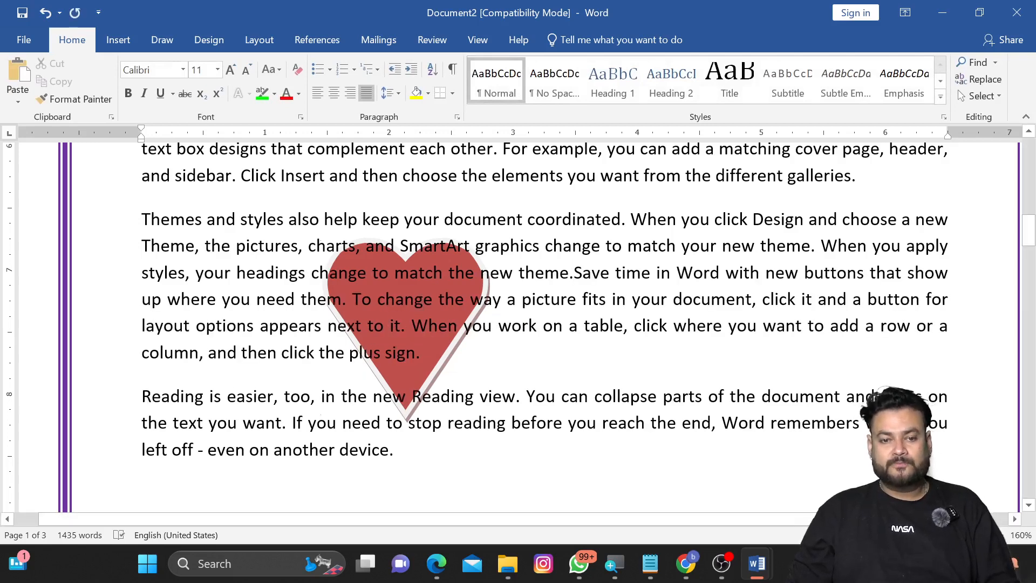
pyautogui.click(142, 396)
pyautogui.press('BackSpace')
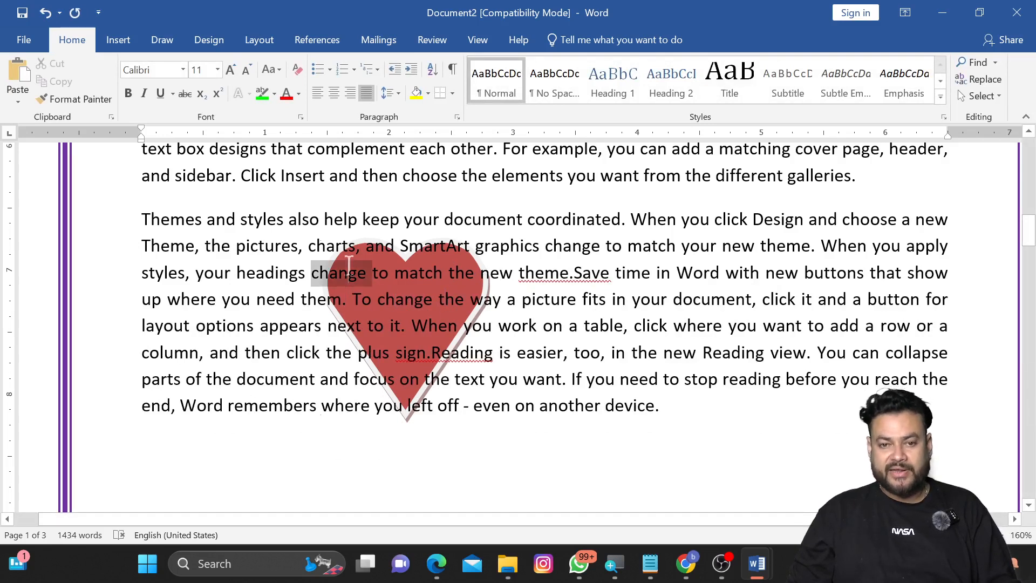
# Step: Select a word and then a whole paragraph lying under the heart to check the text stays selectable
pyautogui.doubleClick(408, 268)
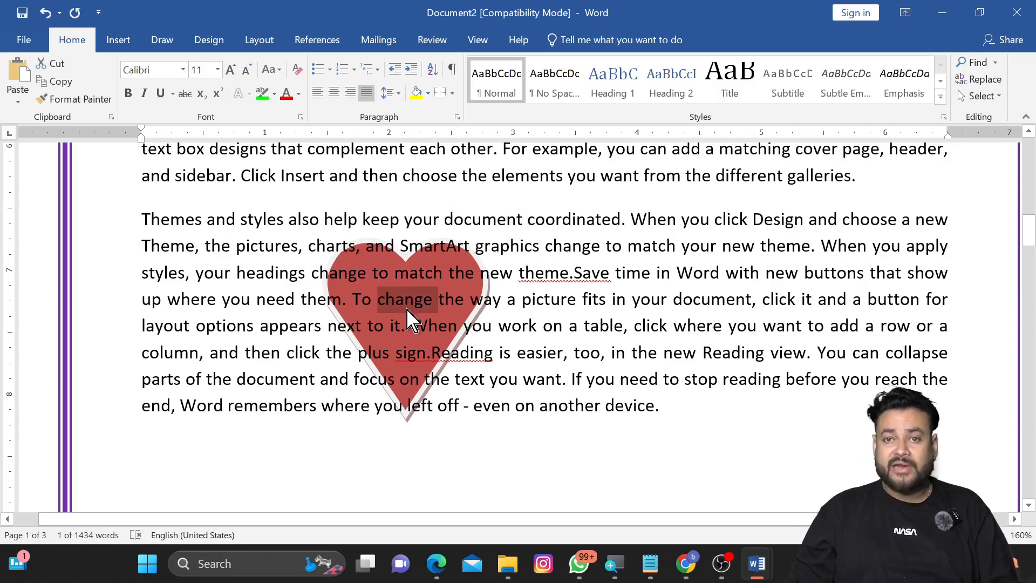
pyautogui.tripleClick(408, 310)
pyautogui.click(579, 325)
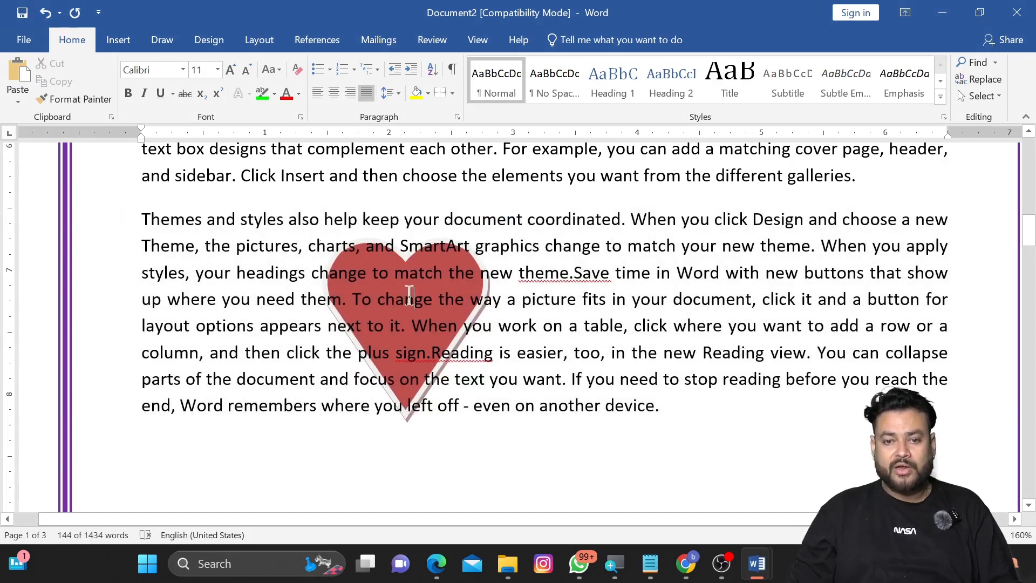
pyautogui.click(442, 278)
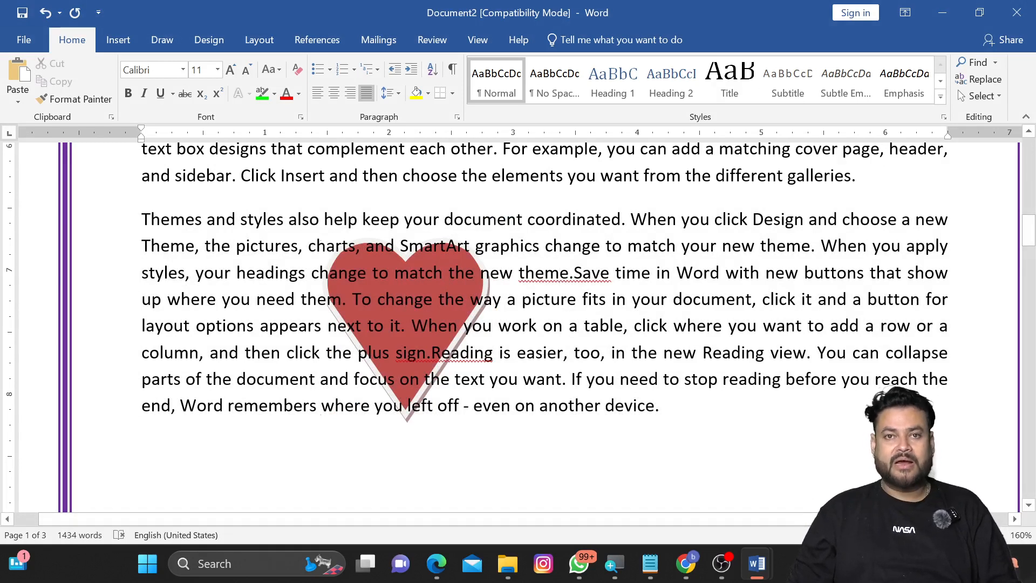
# Step: Turn on Select Objects and convert the document out of Compatibility Mode
pyautogui.click(983, 97)
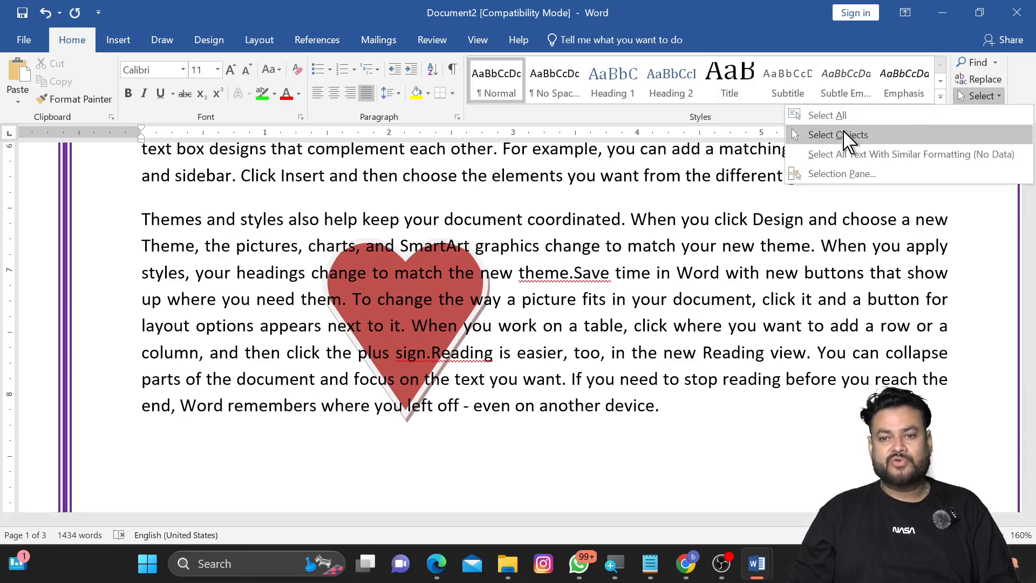
pyautogui.click(849, 136)
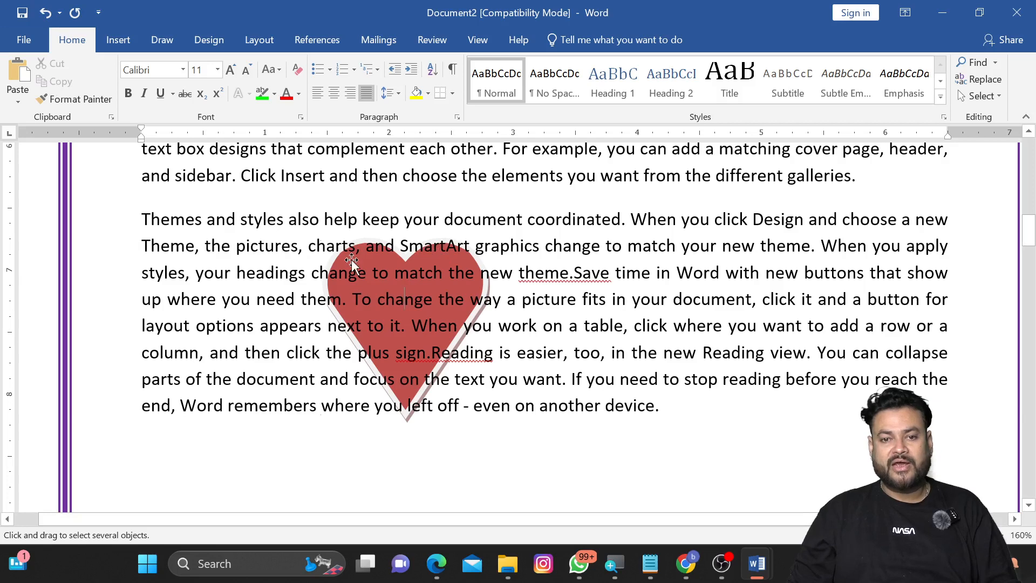
pyautogui.click(25, 41)
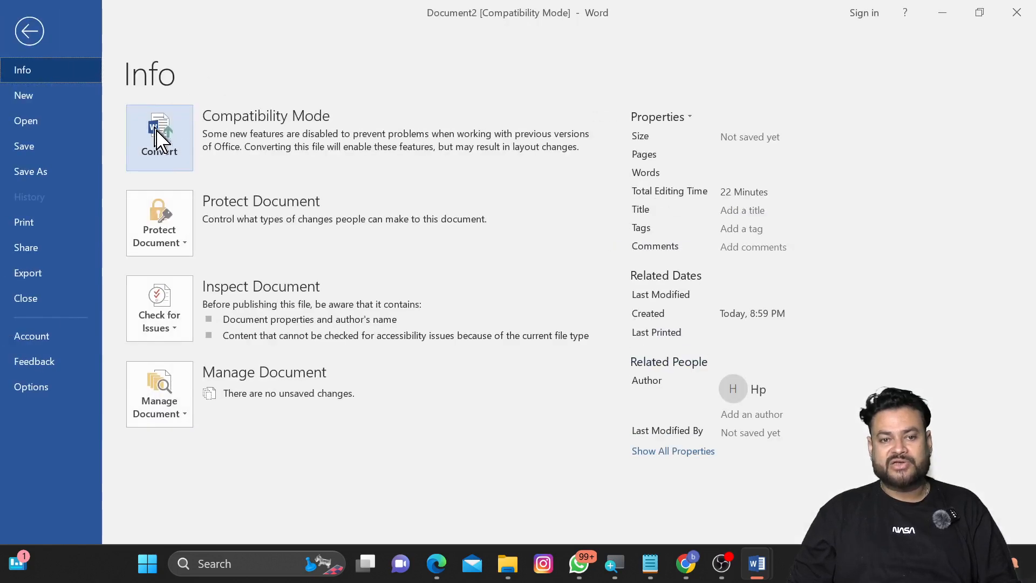
pyautogui.click(159, 154)
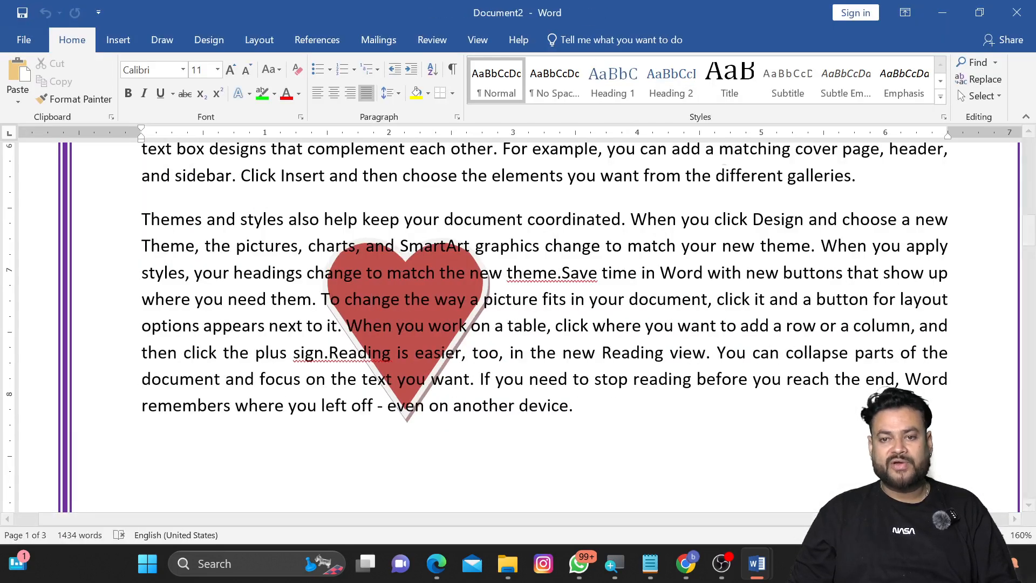
# Step: Turn on Select Objects and reposition the heart over the middle of the merged paragraph
pyautogui.click(982, 96)
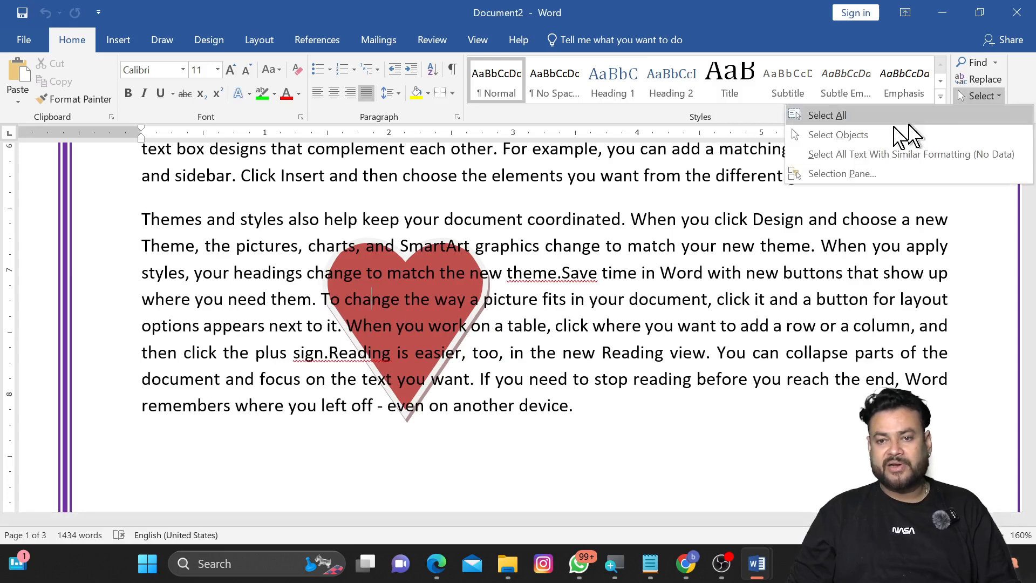
pyautogui.click(837, 135)
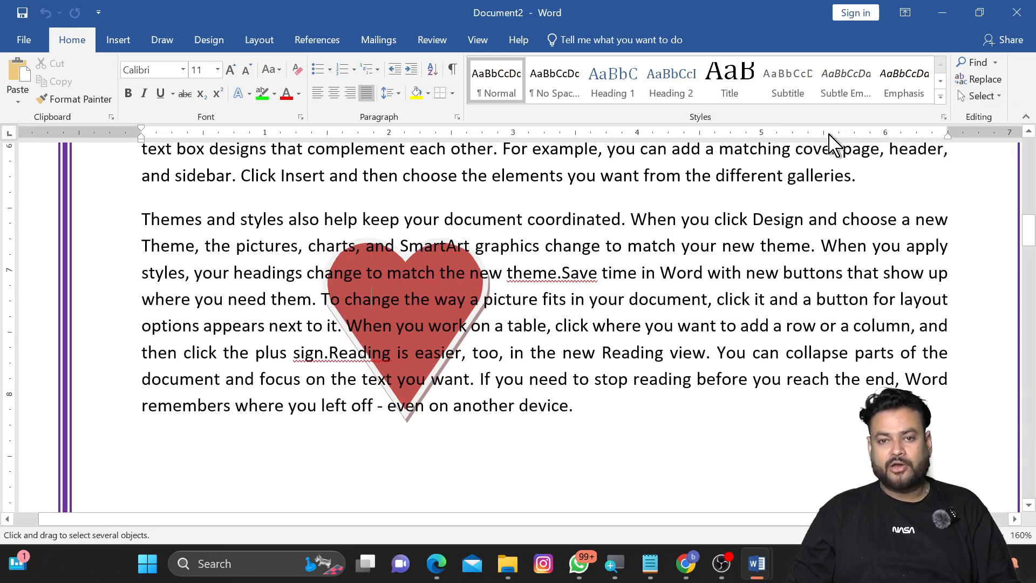
pyautogui.click(445, 257)
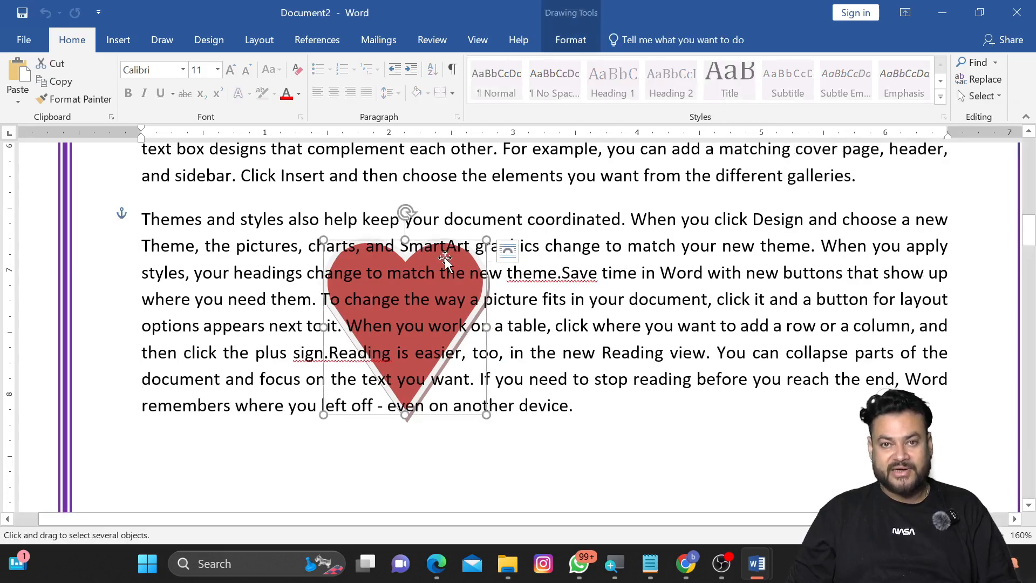
pyautogui.moveTo(440, 256); pyautogui.dragTo(586, 449)
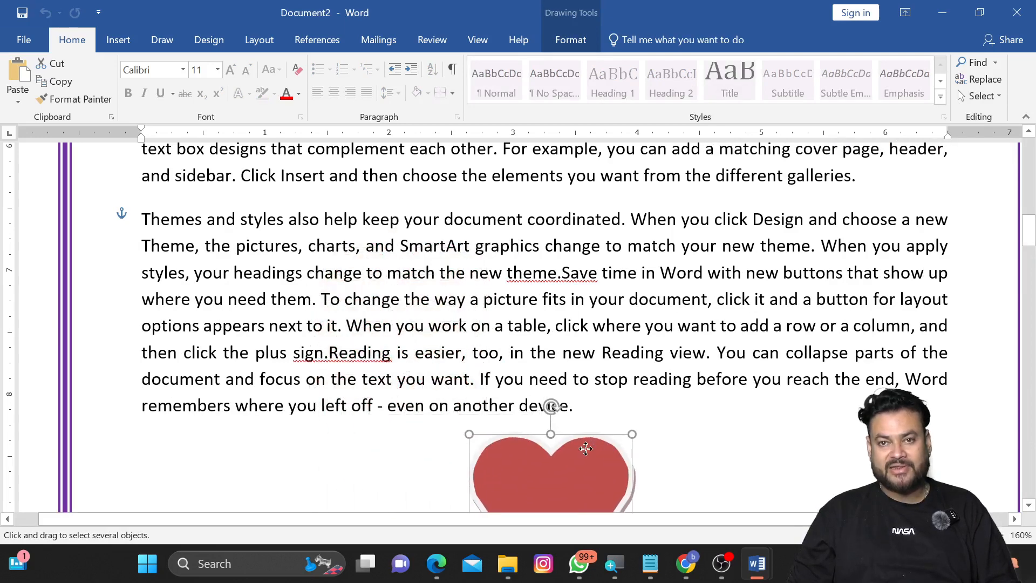
pyautogui.scroll(-3, 594, 429)
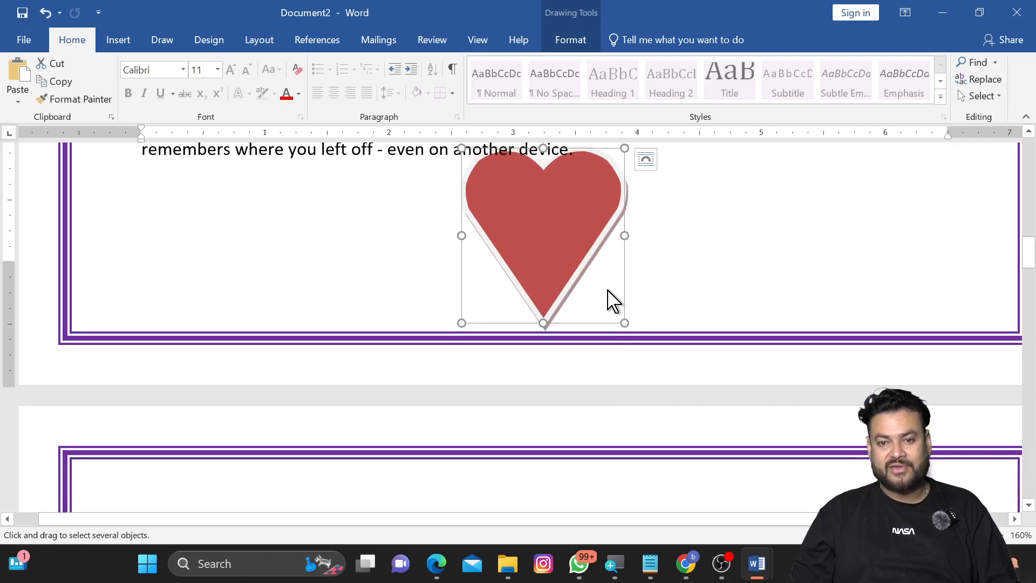
pyautogui.scroll(3, 613, 301)
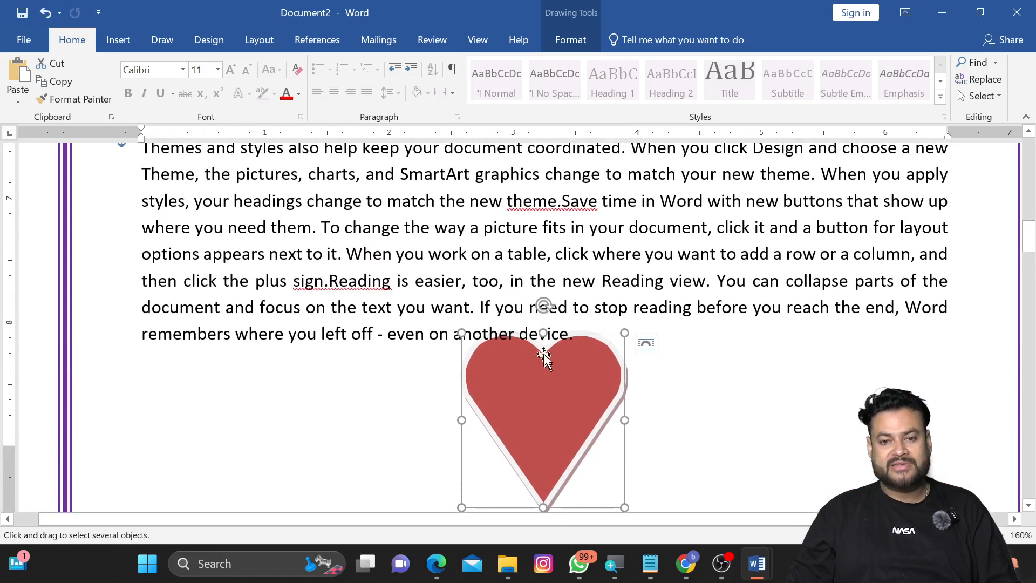
pyautogui.moveTo(544, 356); pyautogui.dragTo(482, 177)
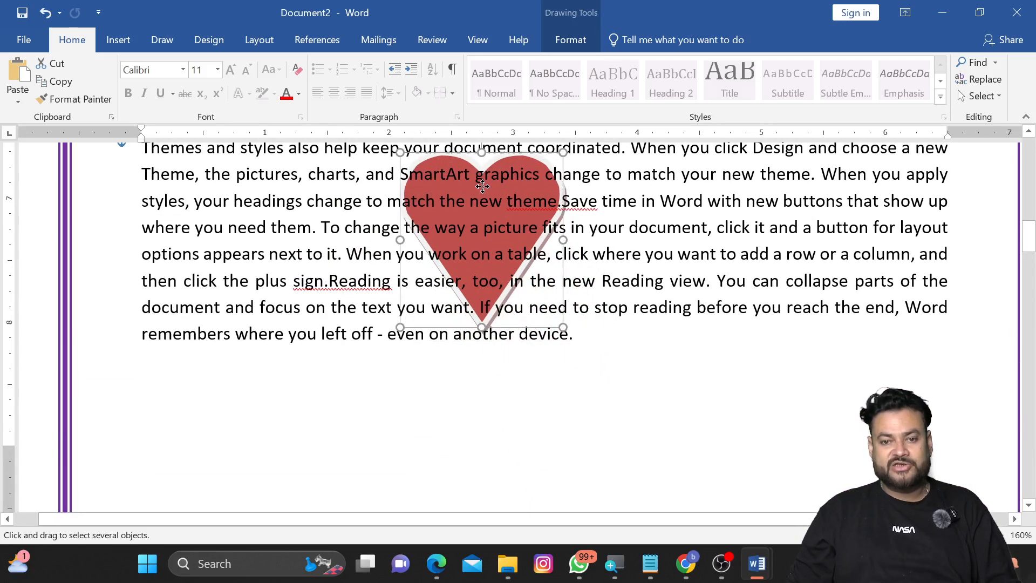
pyautogui.click(635, 363)
# Step: Turn off Select Objects and place the cursor back in the paragraph text
pyautogui.click(503, 227)
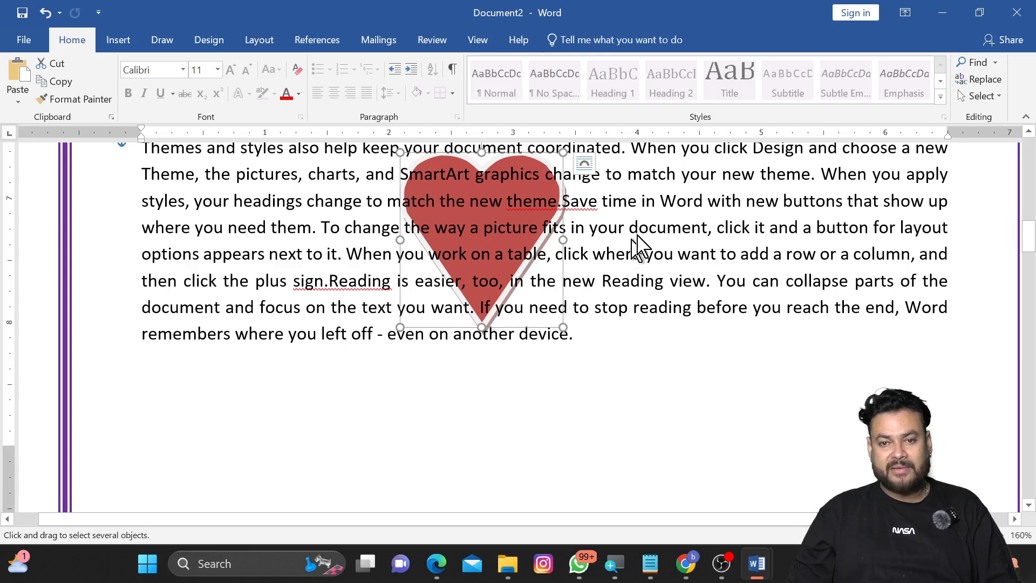
pyautogui.click(982, 95)
pyautogui.click(888, 139)
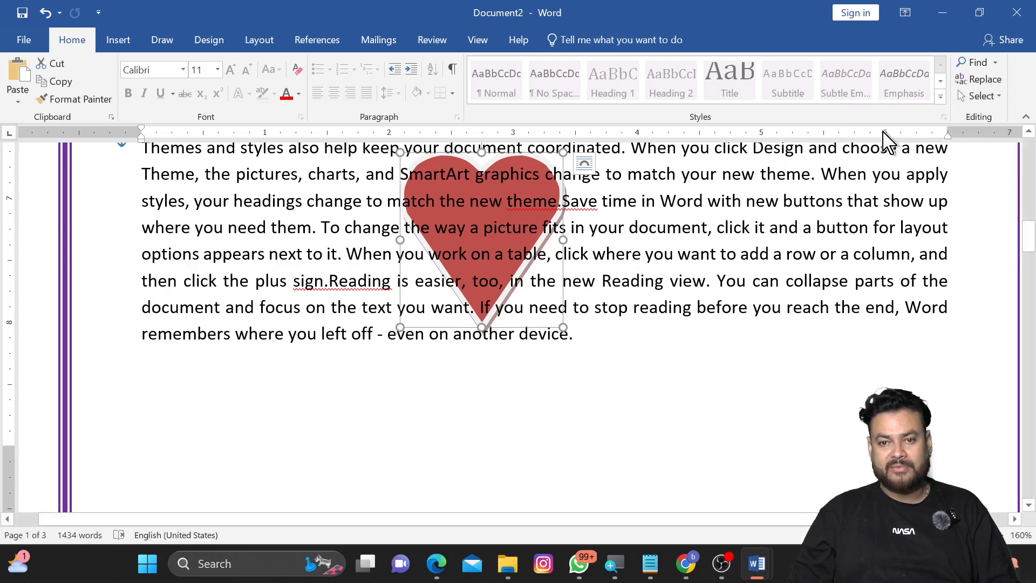
pyautogui.click(566, 227)
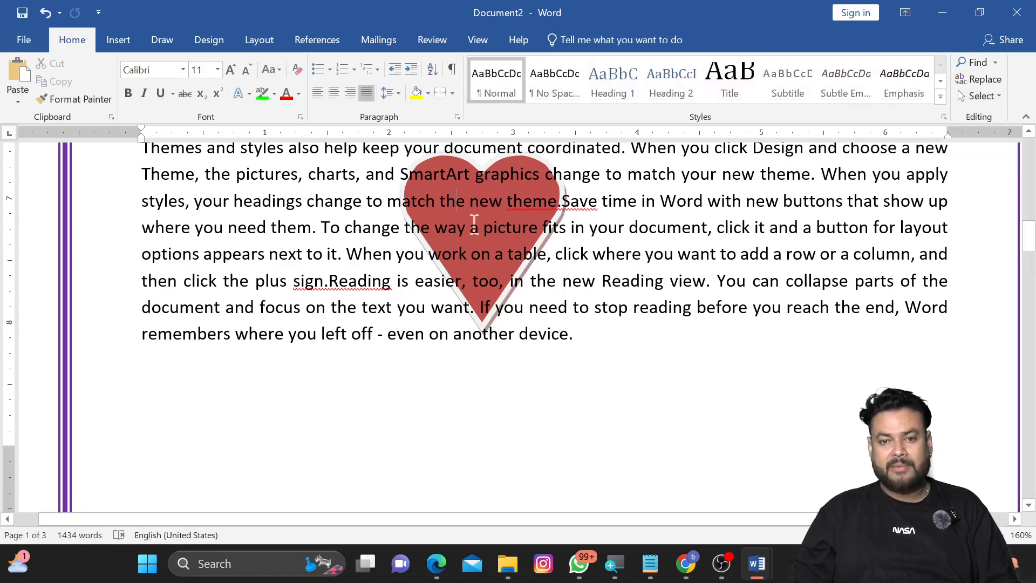
pyautogui.scroll(1, 585, 278)
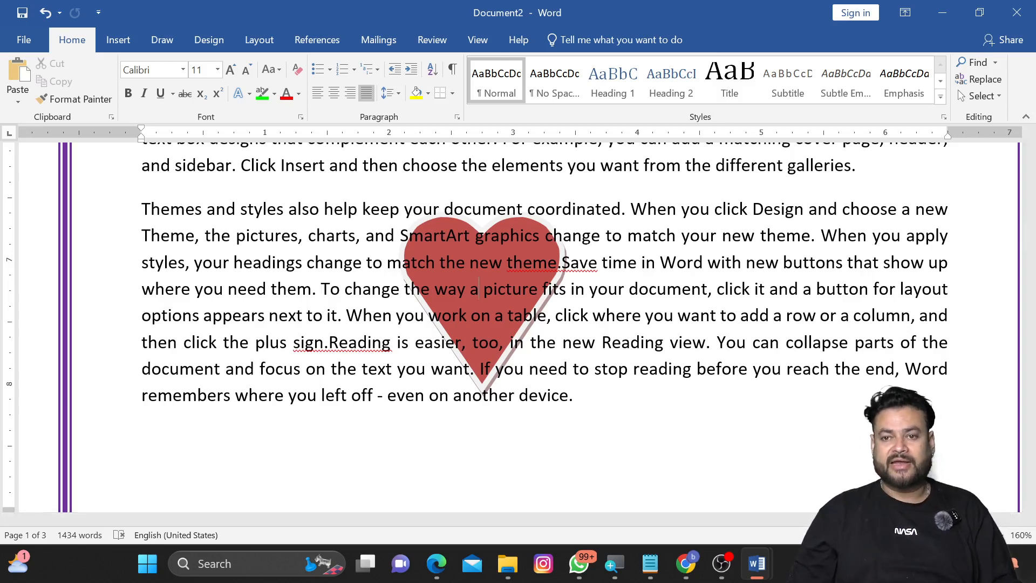
pyautogui.click(980, 96)
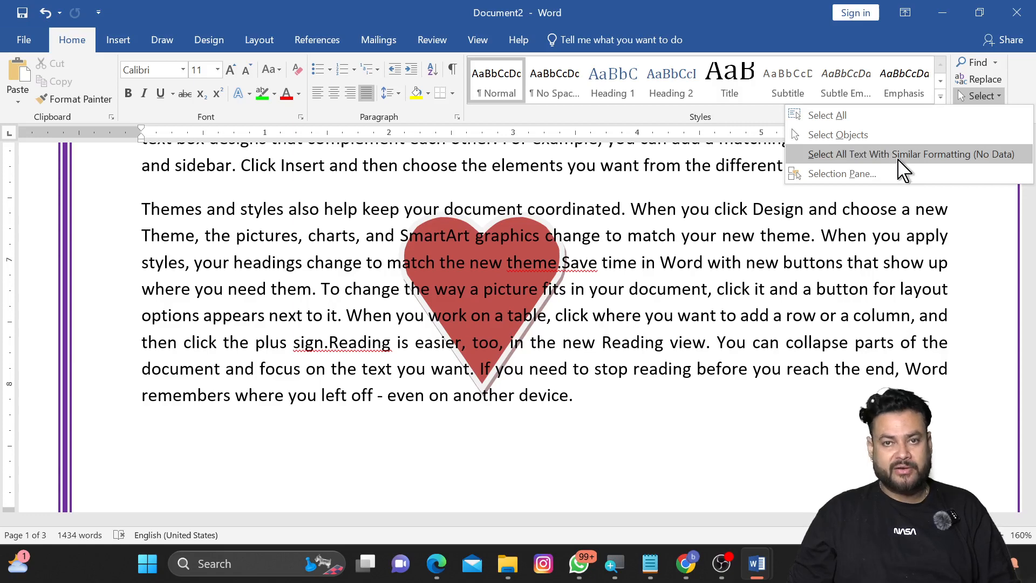
pyautogui.scroll(-10, 769, 268)
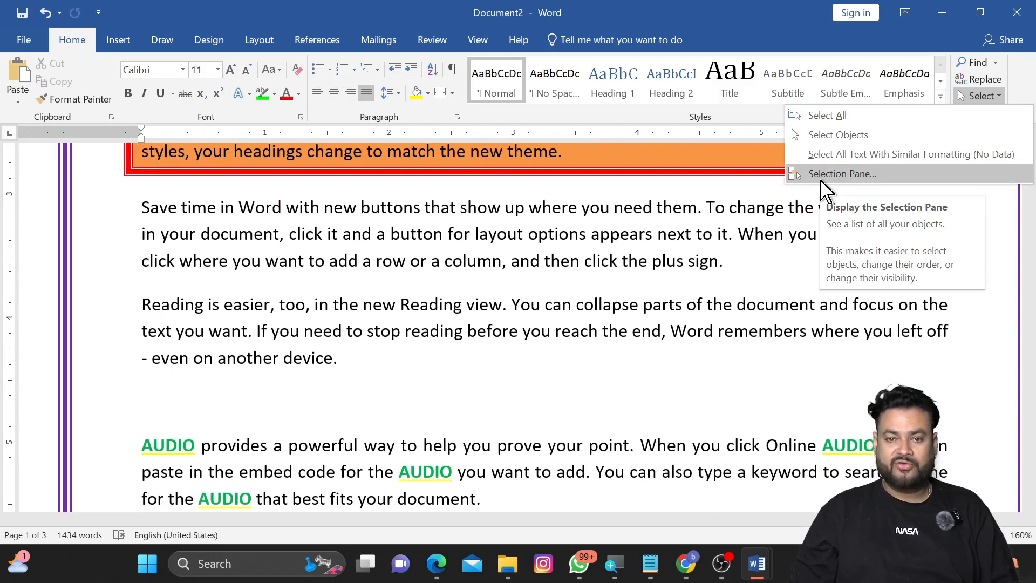
pyautogui.scroll(-1, 500, 316)
# Step: Select the first formatted AUDIO word and select all text with similar formatting
pyautogui.click(167, 393)
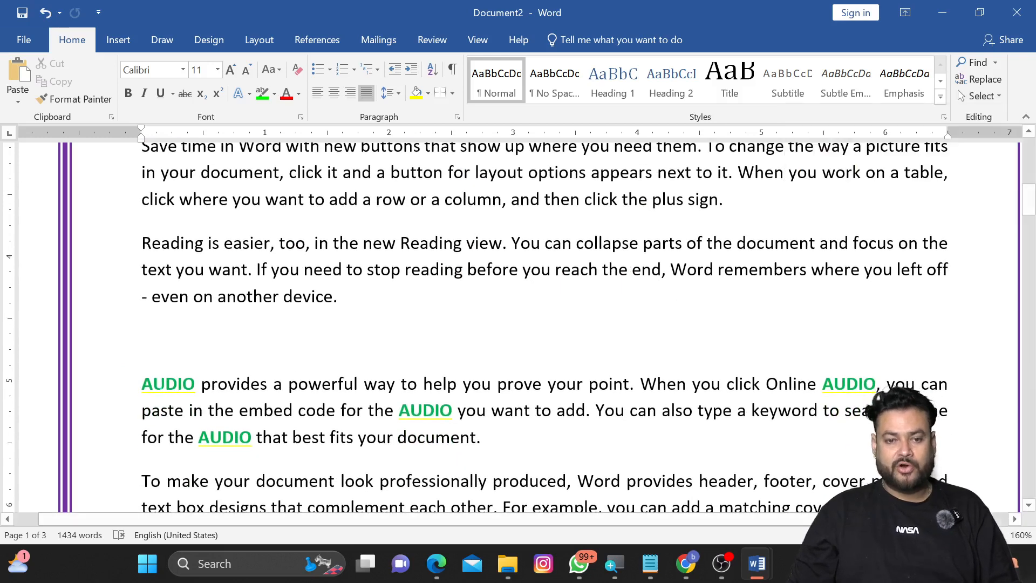
pyautogui.doubleClick(167, 385)
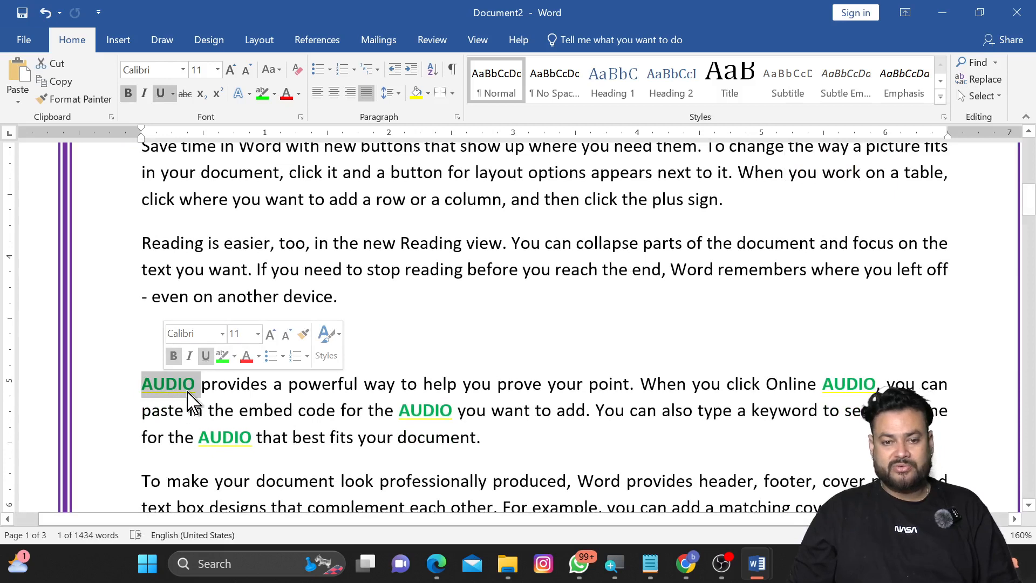
pyautogui.moveTo(195, 384); pyautogui.dragTo(141, 383)
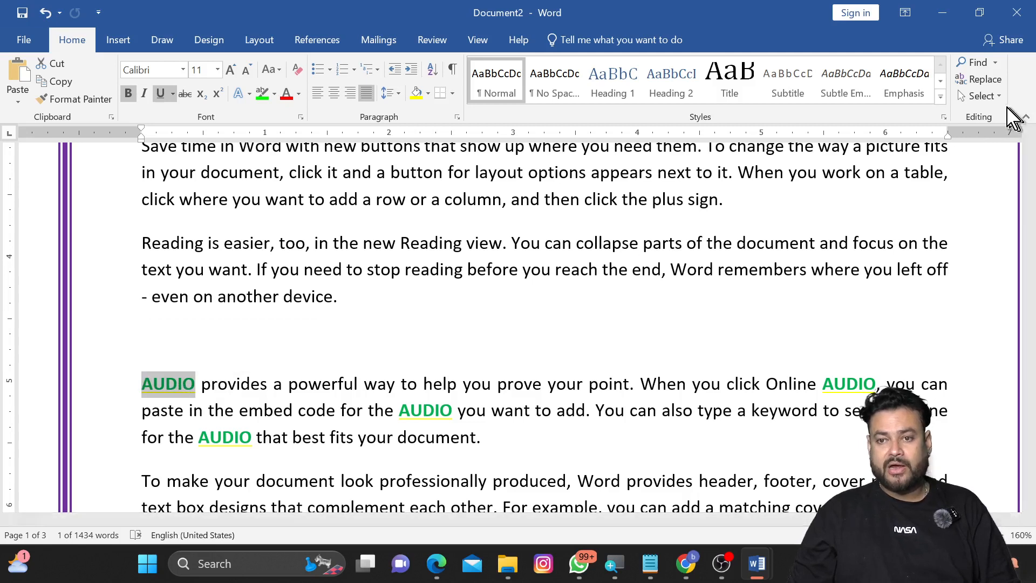
pyautogui.click(979, 96)
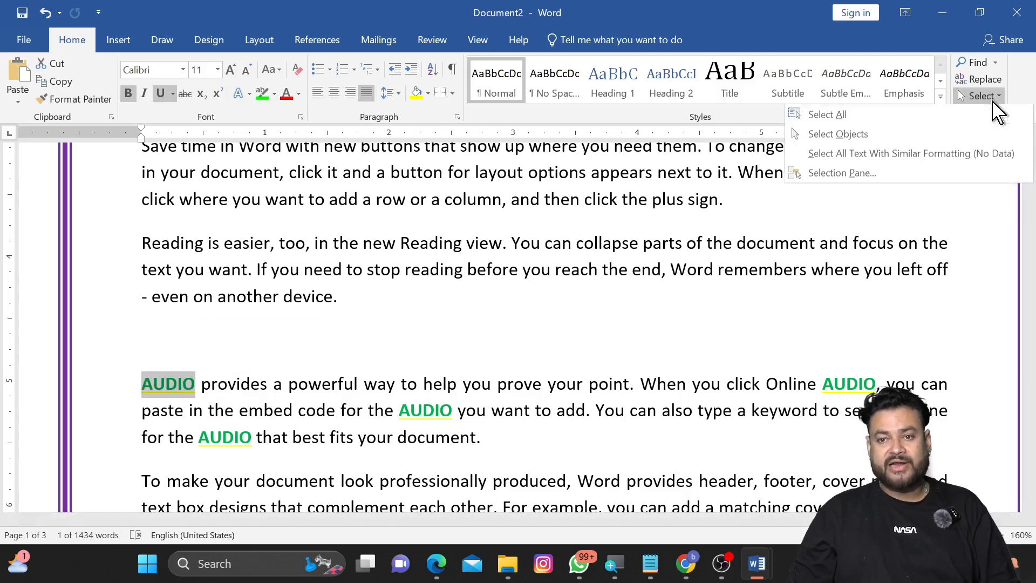
pyautogui.click(871, 155)
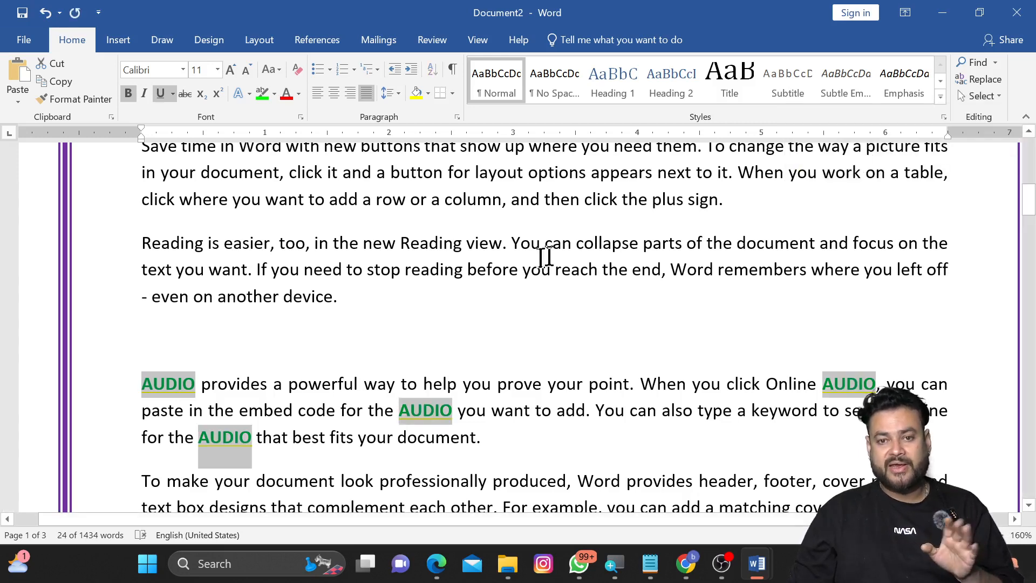
pyautogui.scroll(-10, 545, 257)
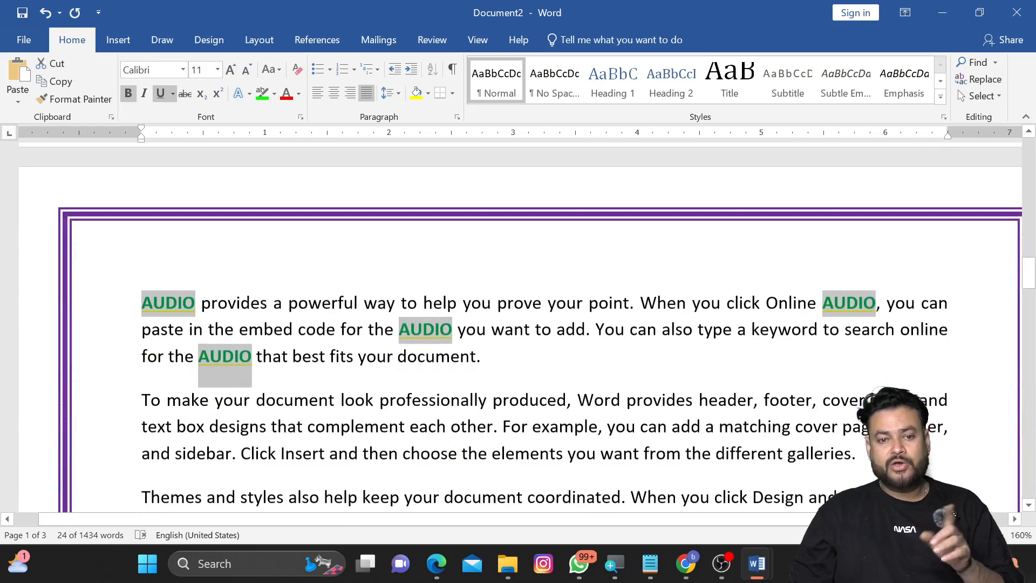
# Step: Copy the AUDIO word's formatting onto the last sentence of the Reading paragraph with Format Painter
pyautogui.scroll(2, 518, 324)
pyautogui.scroll(-5, 518, 324)
pyautogui.scroll(1, 518, 324)
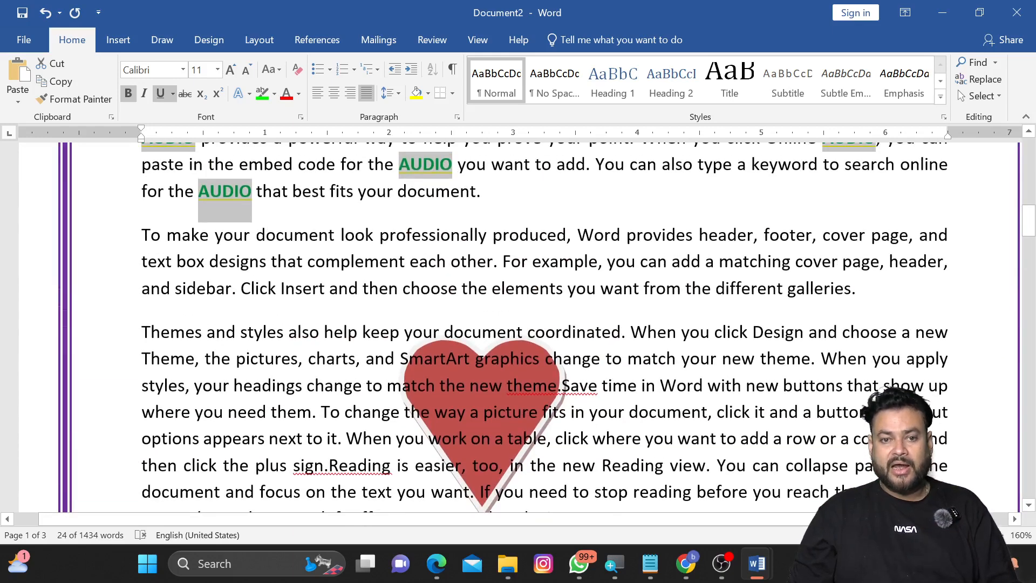
pyautogui.scroll(3, 518, 324)
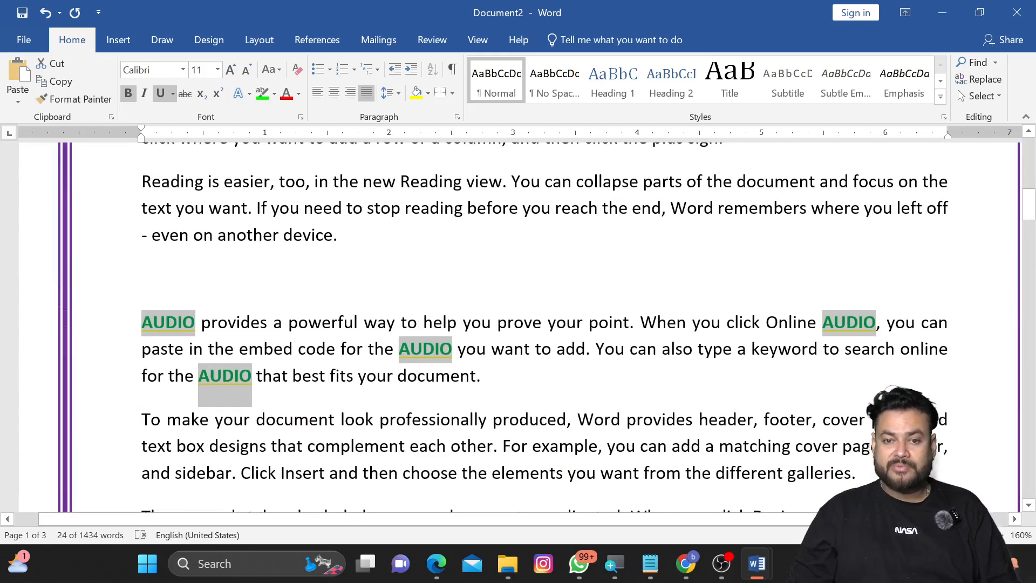
pyautogui.click(437, 356)
pyautogui.doubleClick(438, 354)
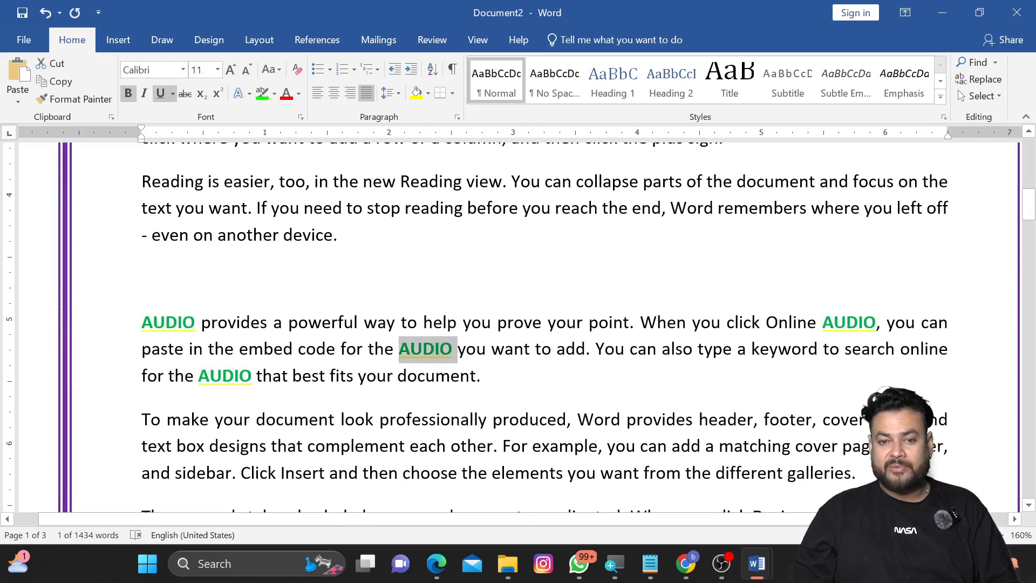
pyautogui.click(75, 99)
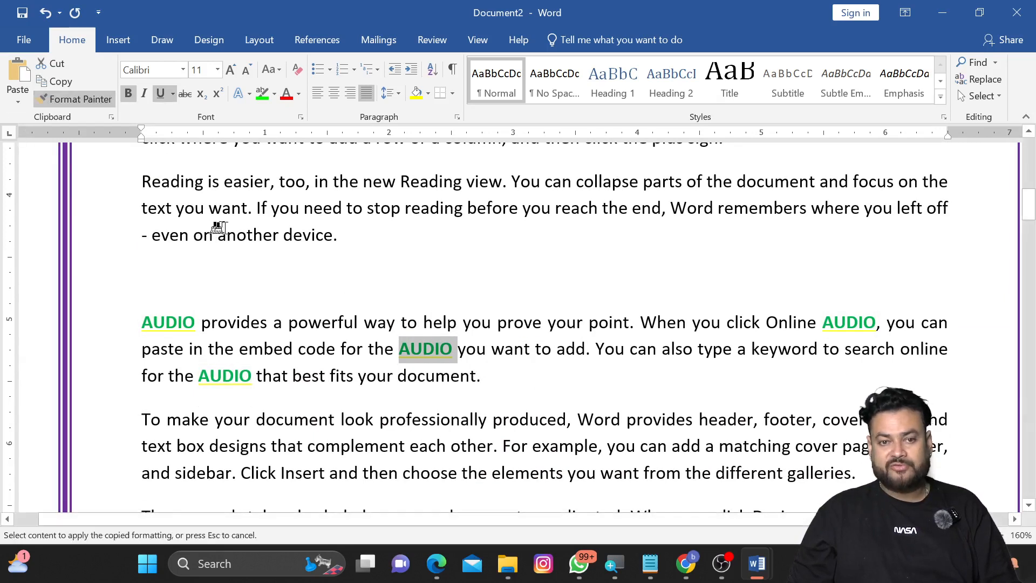
pyautogui.moveTo(325, 208)
pyautogui.mouseDown()
pyautogui.moveTo(643, 224)
pyautogui.moveTo(643, 250)
pyautogui.mouseUp()
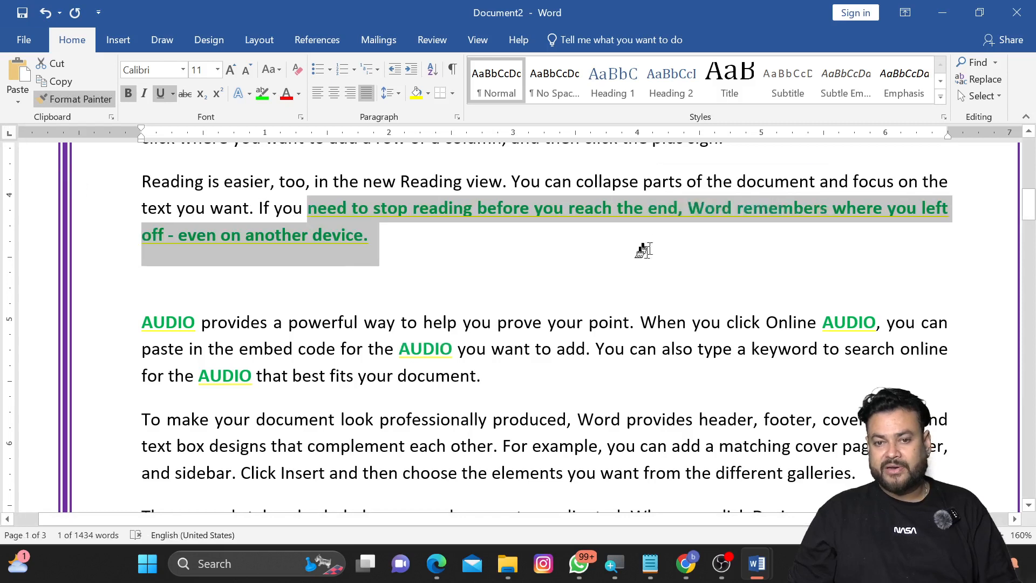
pyautogui.press('Down')
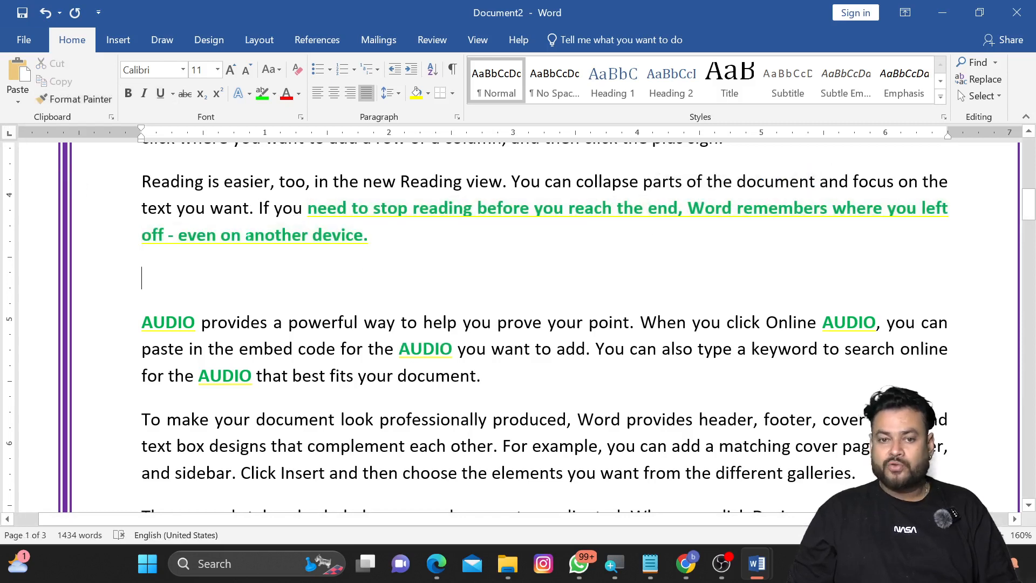
# Step: Select the AUDIO word and all other text with similar formatting
pyautogui.doubleClick(426, 349)
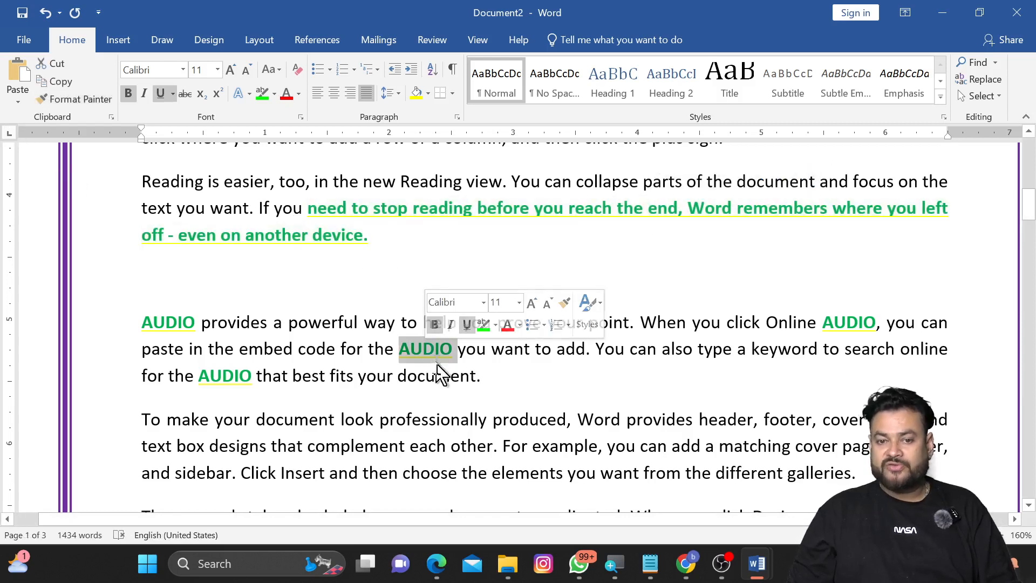
pyautogui.click(980, 95)
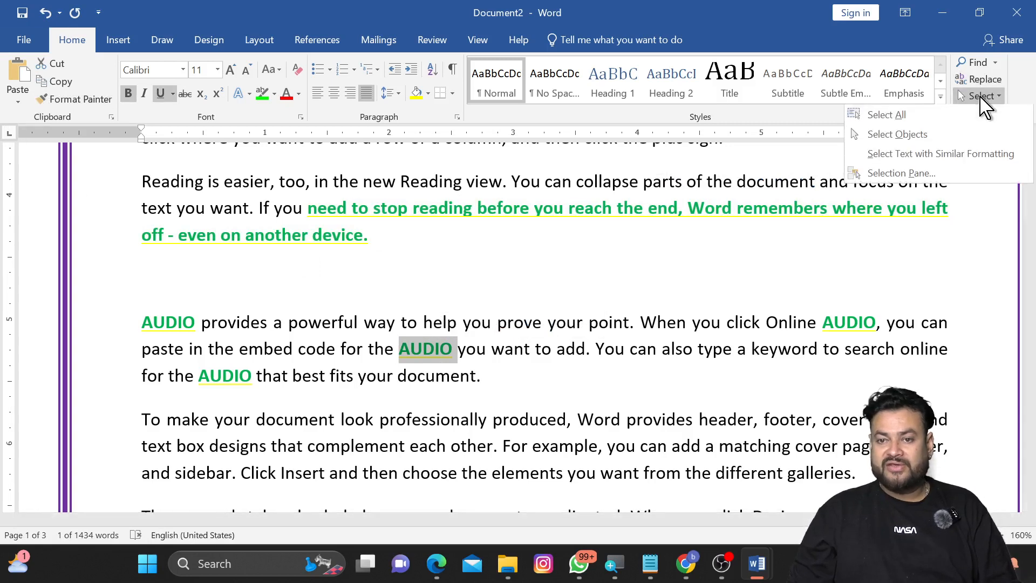
pyautogui.click(966, 156)
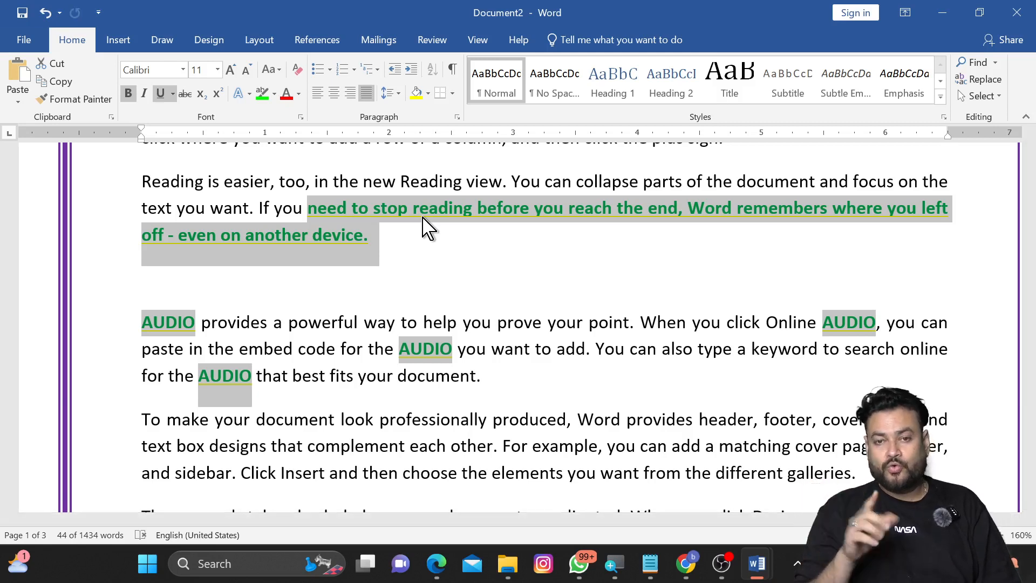
pyautogui.click(494, 243)
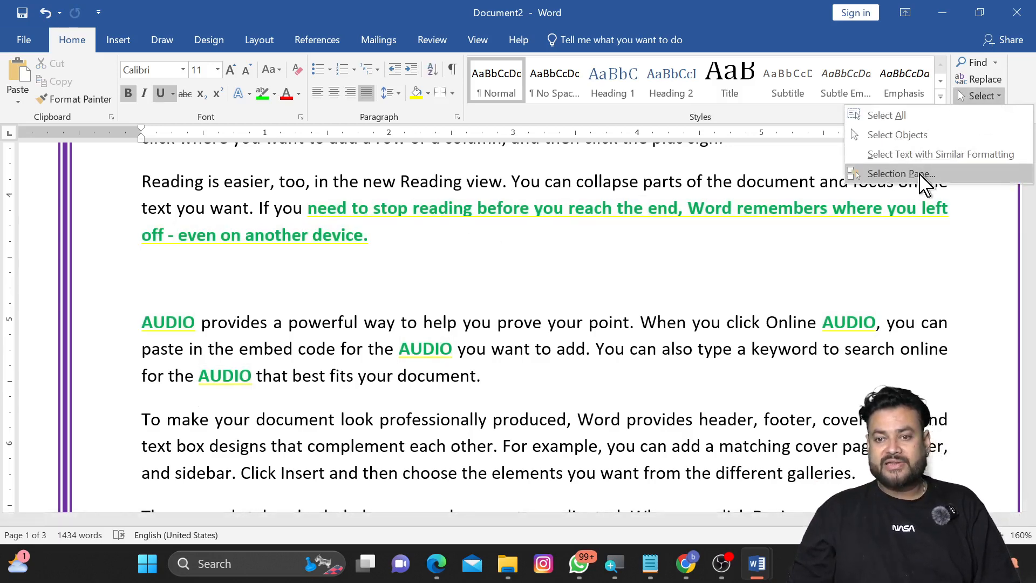
pyautogui.scroll(5, 664, 251)
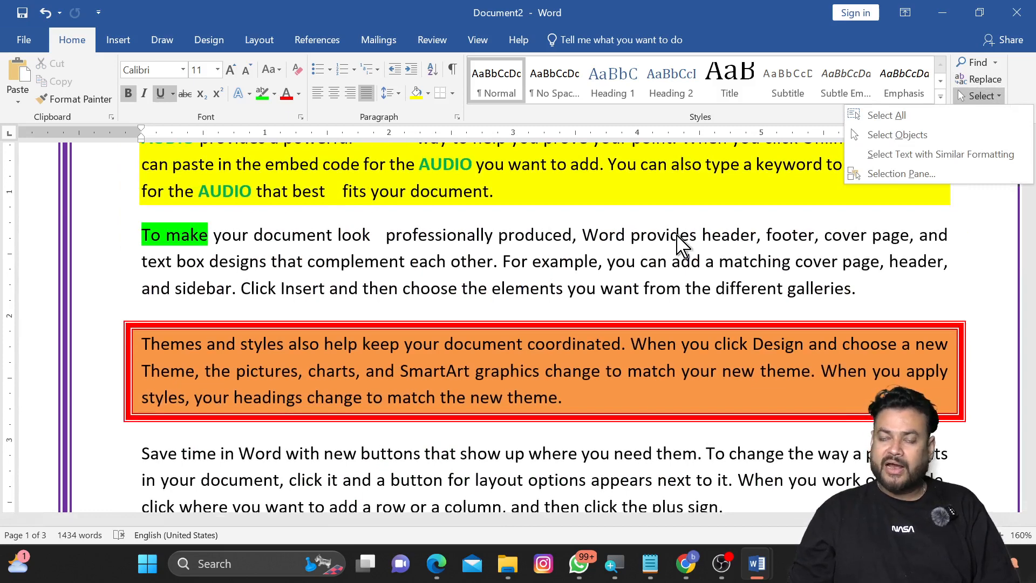
pyautogui.scroll(-6, 678, 243)
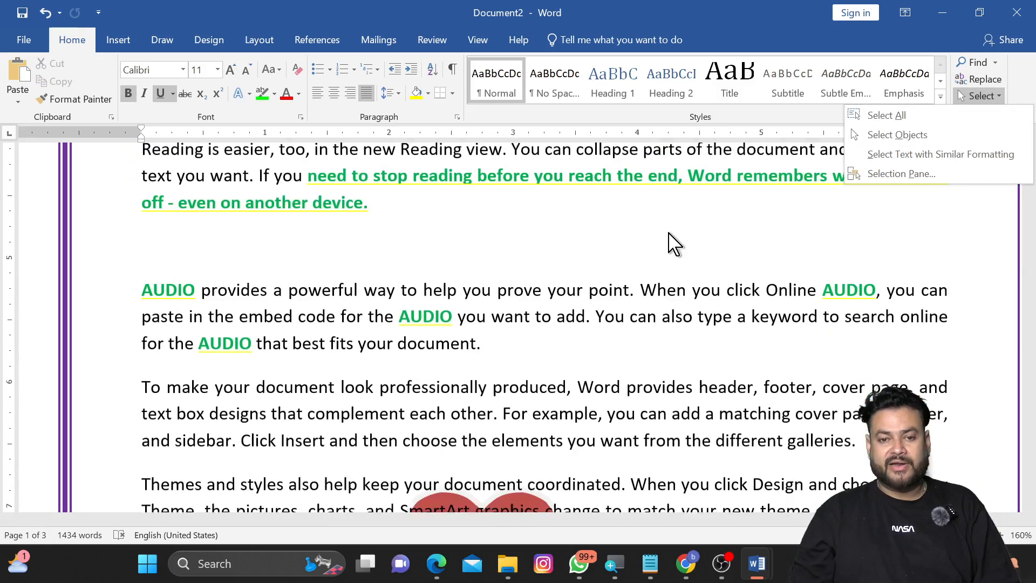
# Step: Insert a trapezoid shape about 1.46 by 2.86 inches over the AUDIO paragraph
pyautogui.click(118, 40)
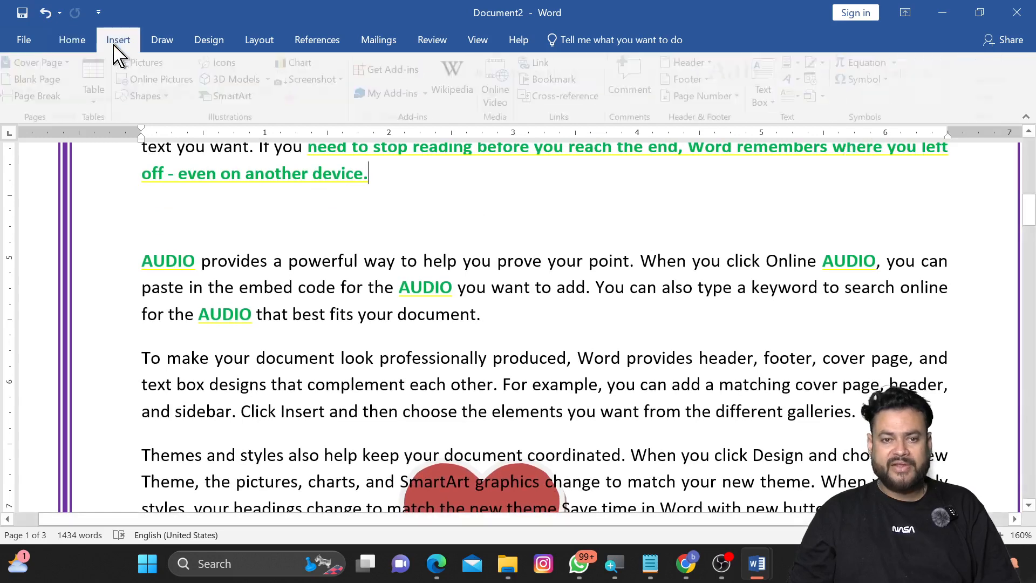
pyautogui.click(157, 98)
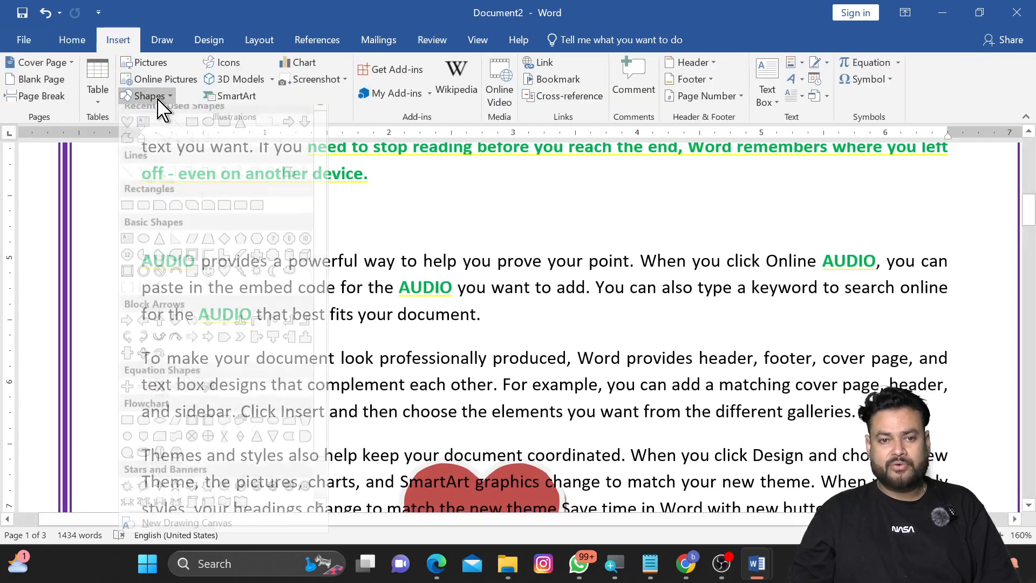
pyautogui.click(209, 248)
pyautogui.moveTo(338, 221)
pyautogui.mouseDown()
pyautogui.moveTo(699, 365)
pyautogui.moveTo(693, 402)
pyautogui.mouseUp()
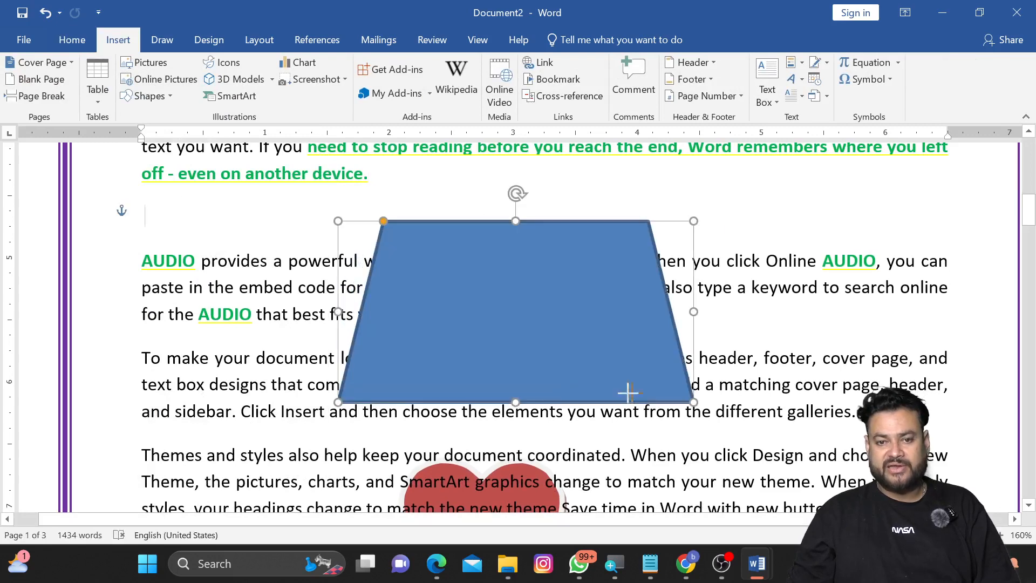
# Step: Draw a right arrow about 0.94 by 1.58 inches inside the trapezoid and give it the black shape style
pyautogui.click(91, 80)
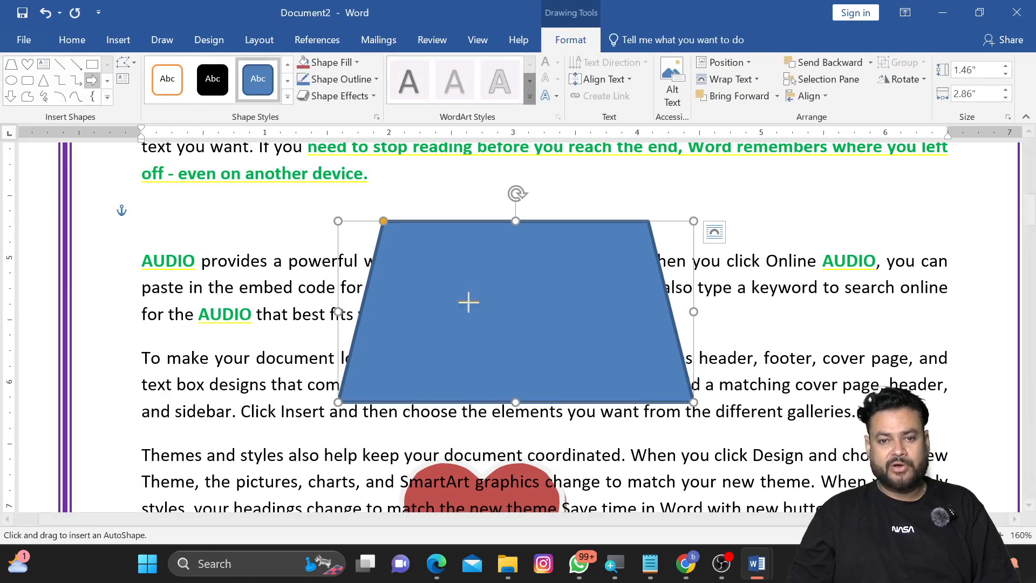
pyautogui.moveTo(422, 265); pyautogui.dragTo(620, 383)
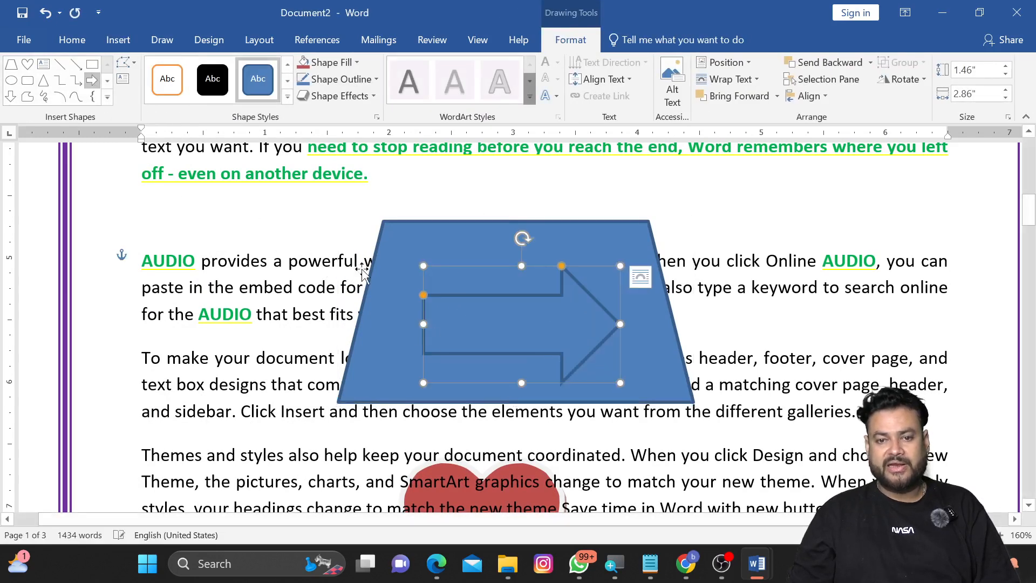
pyautogui.click(215, 80)
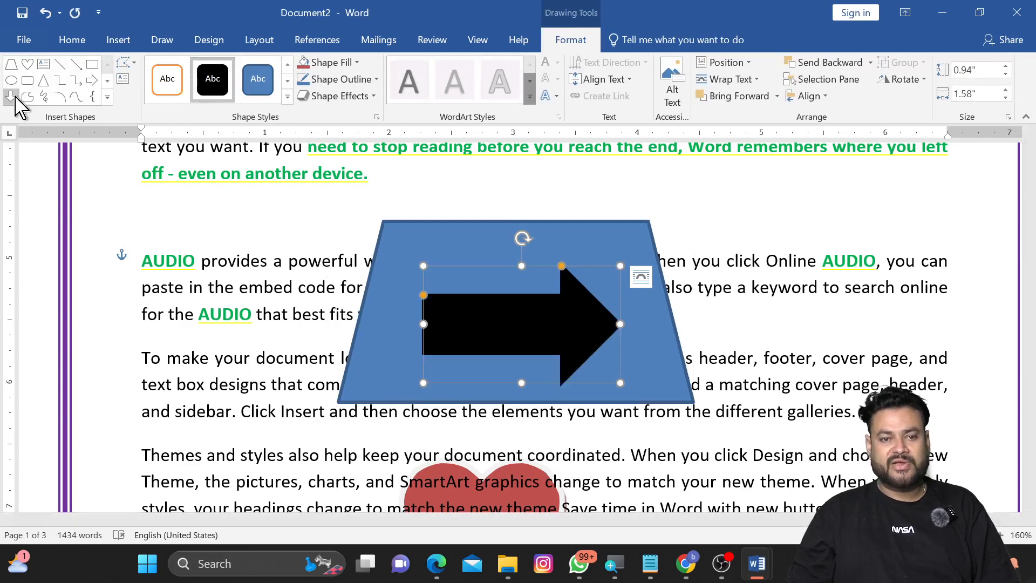
# Step: Draw an oval about 0.29 by 1.05 inches on the arrow and apply an orange shape style
pyautogui.click(11, 80)
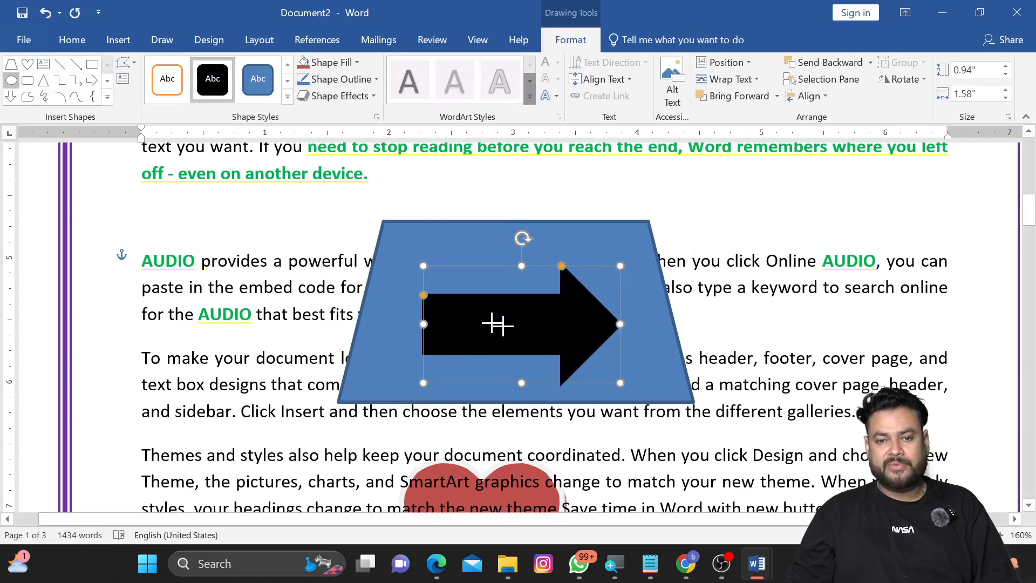
pyautogui.moveTo(451, 311); pyautogui.dragTo(582, 347)
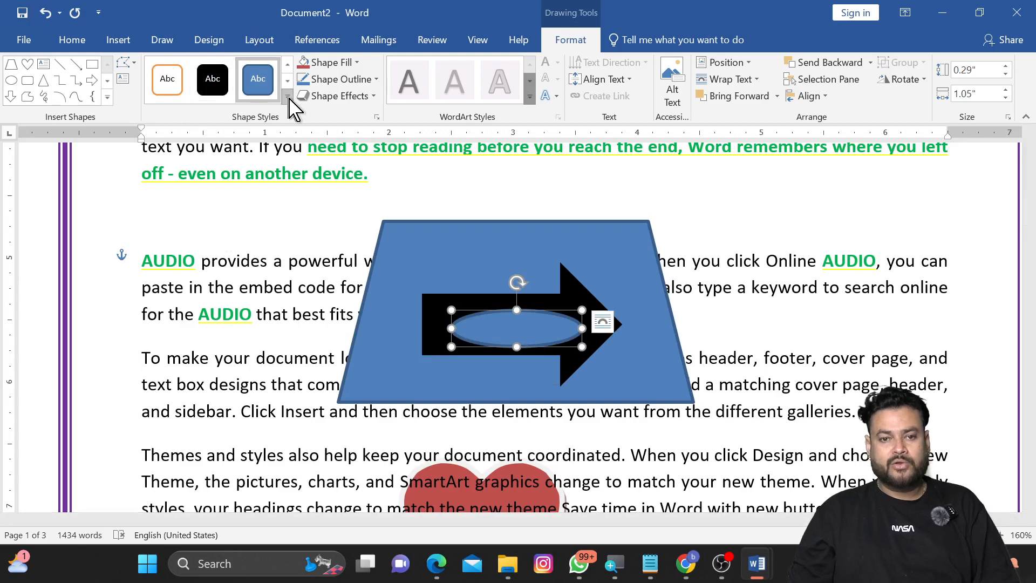
pyautogui.click(289, 98)
pyautogui.click(444, 220)
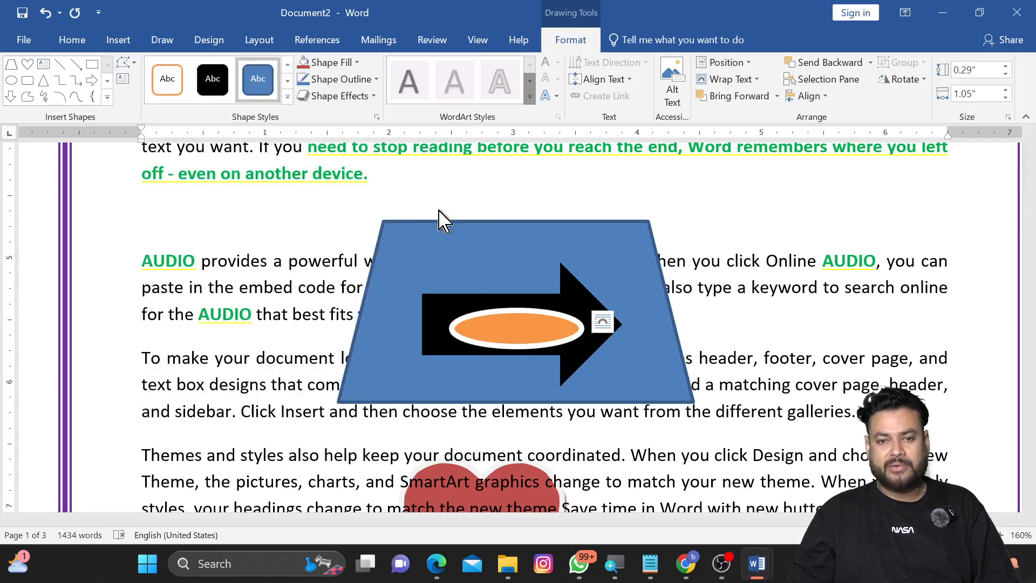
# Step: Select the oval and send it to the back behind all other shapes
pyautogui.click(570, 292)
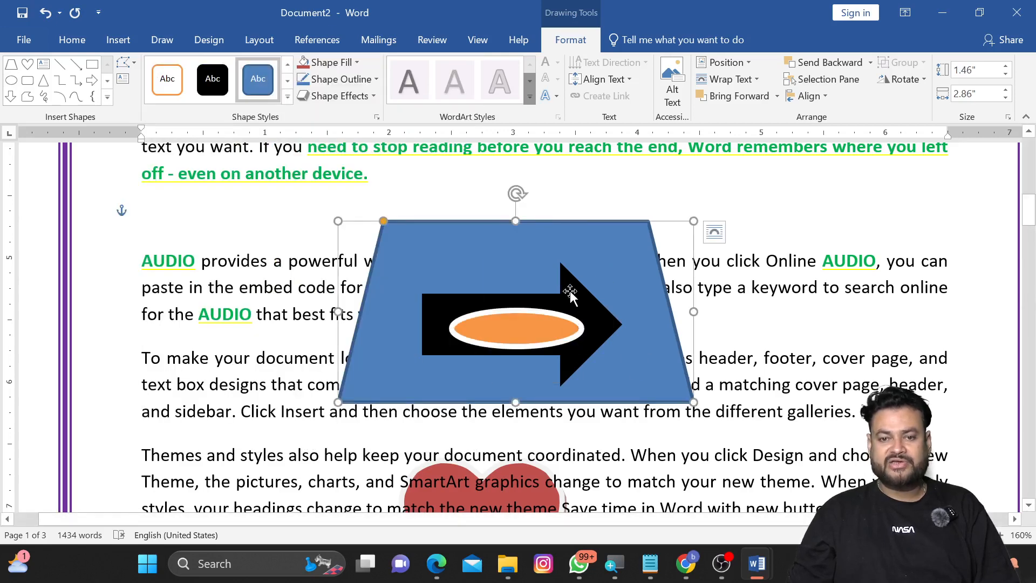
pyautogui.click(547, 322)
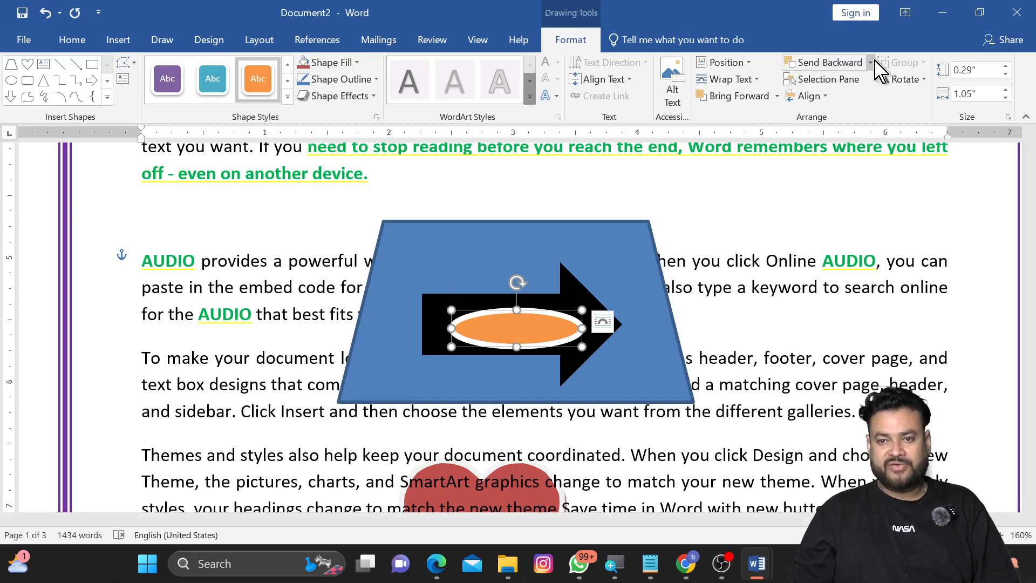
pyautogui.click(871, 62)
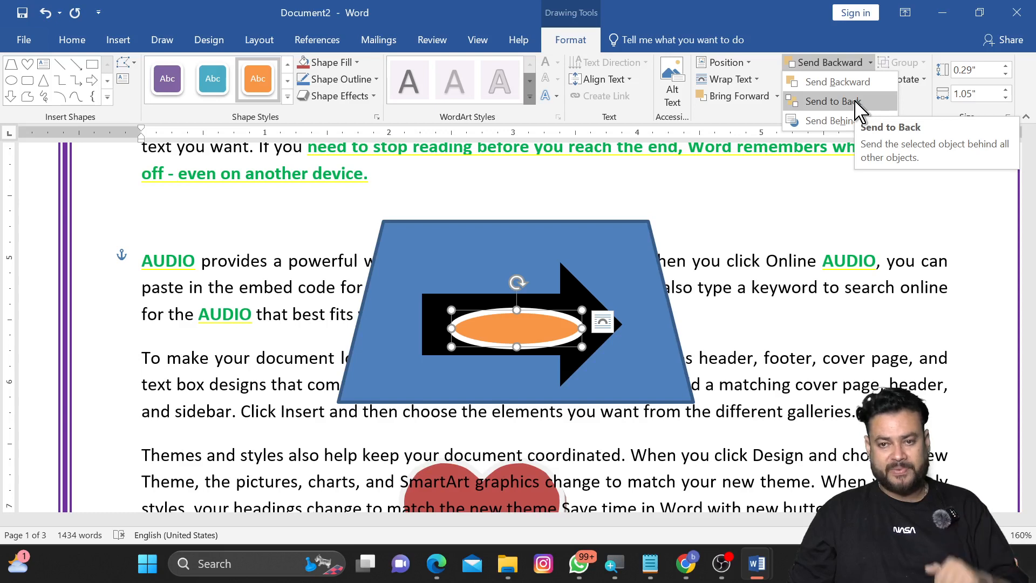
pyautogui.click(859, 103)
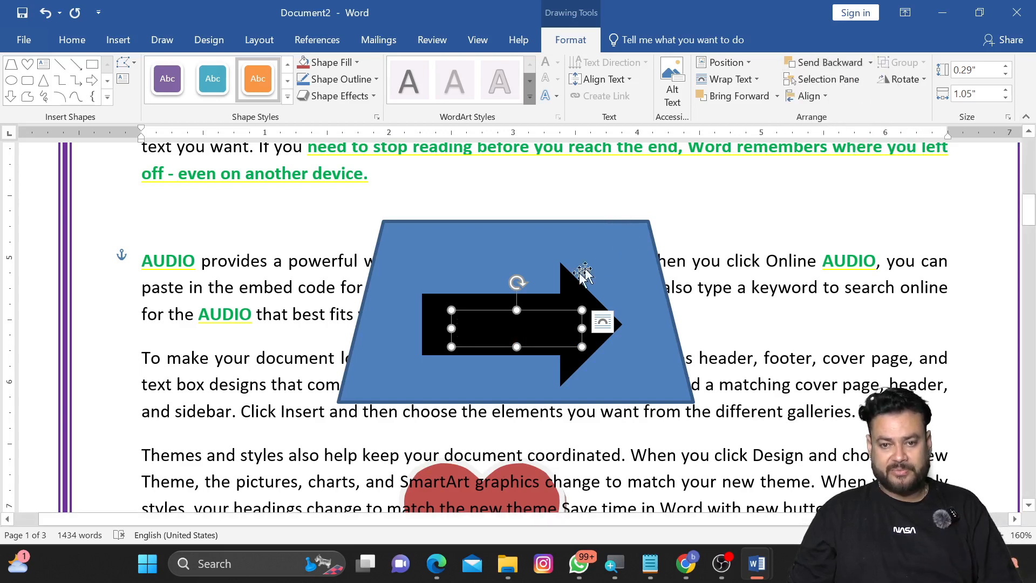
# Step: Reposition the trapezoid and move the arrow back so it sits centered inside the trapezoid
pyautogui.moveTo(523, 324); pyautogui.dragTo(730, 329)
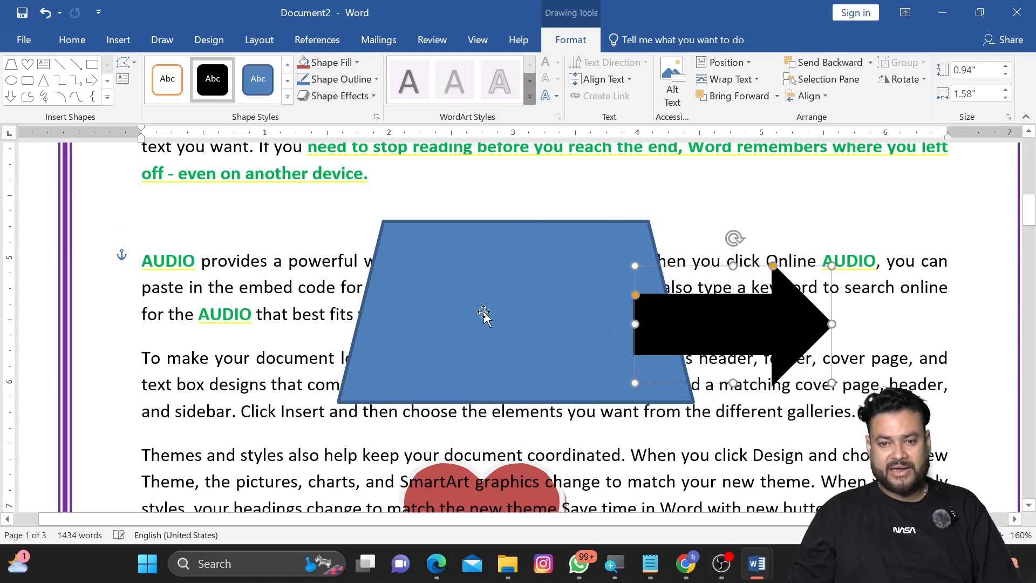
pyautogui.moveTo(484, 313); pyautogui.dragTo(506, 320)
pyautogui.click(691, 339)
pyautogui.moveTo(720, 332); pyautogui.dragTo(496, 348)
pyautogui.click(717, 231)
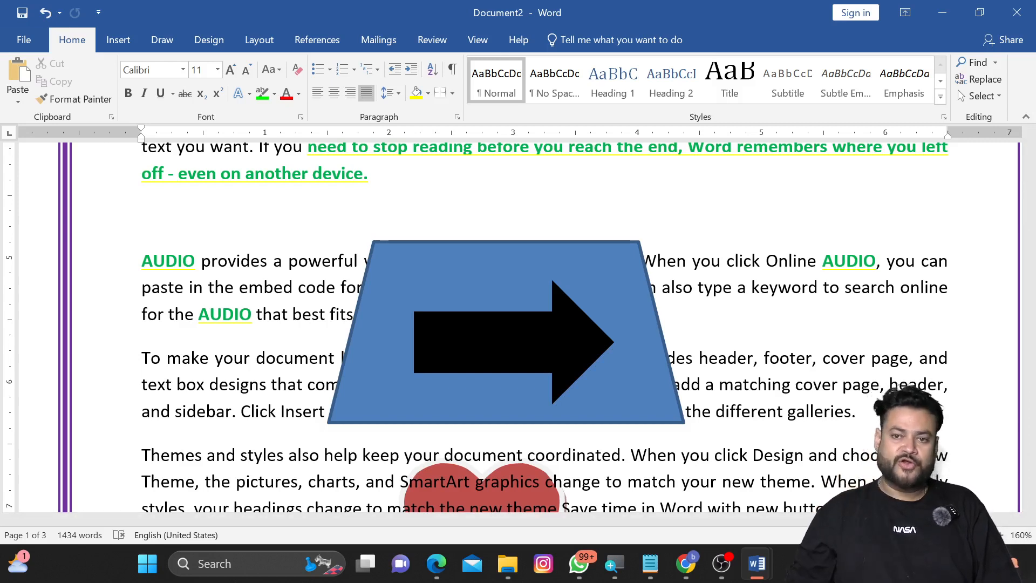
# Step: Open the Selection Pane, select the oval there and bring it to the front
pyautogui.click(979, 96)
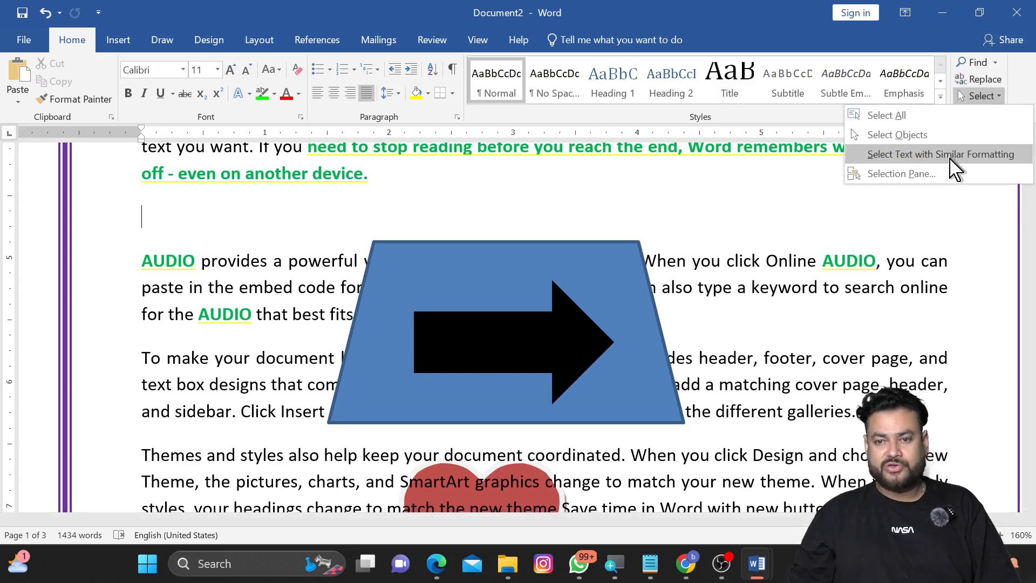
pyautogui.click(918, 173)
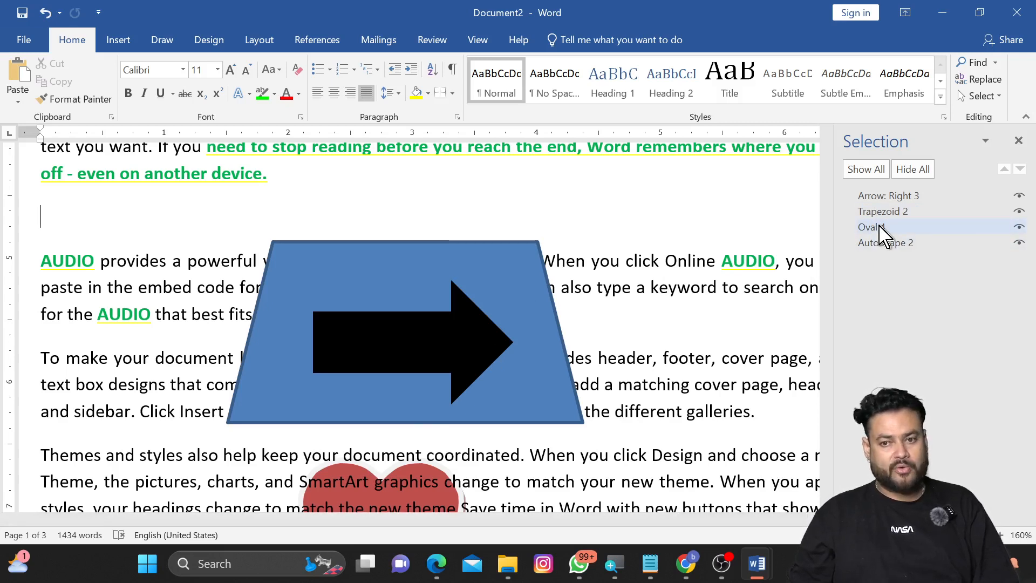
pyautogui.click(883, 236)
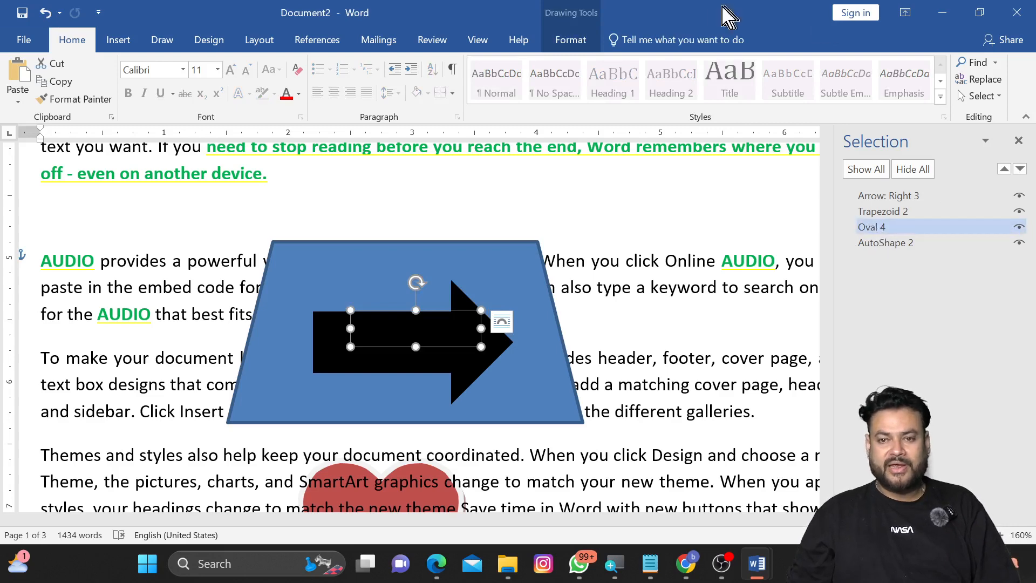
pyautogui.click(582, 39)
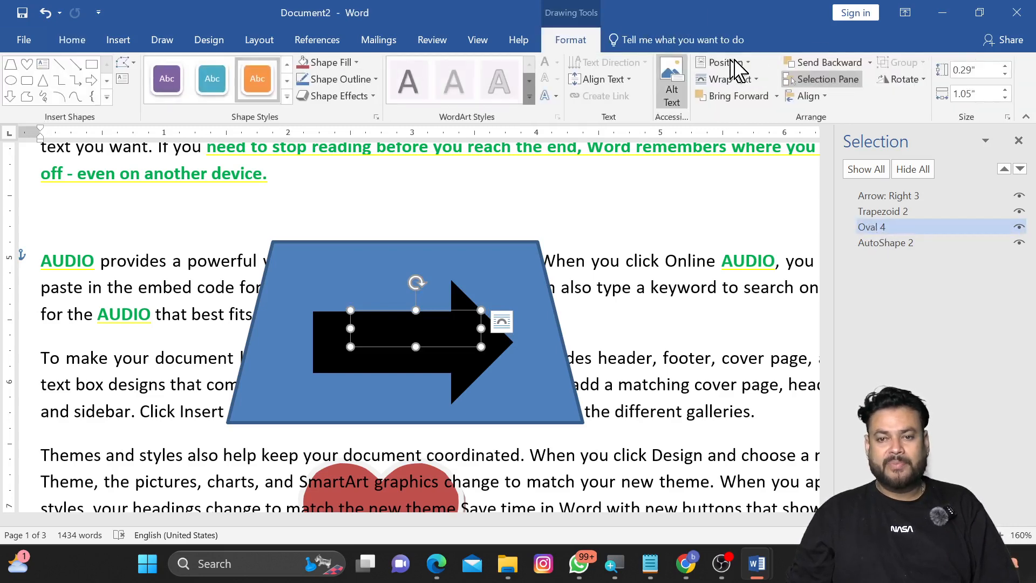
pyautogui.click(752, 100)
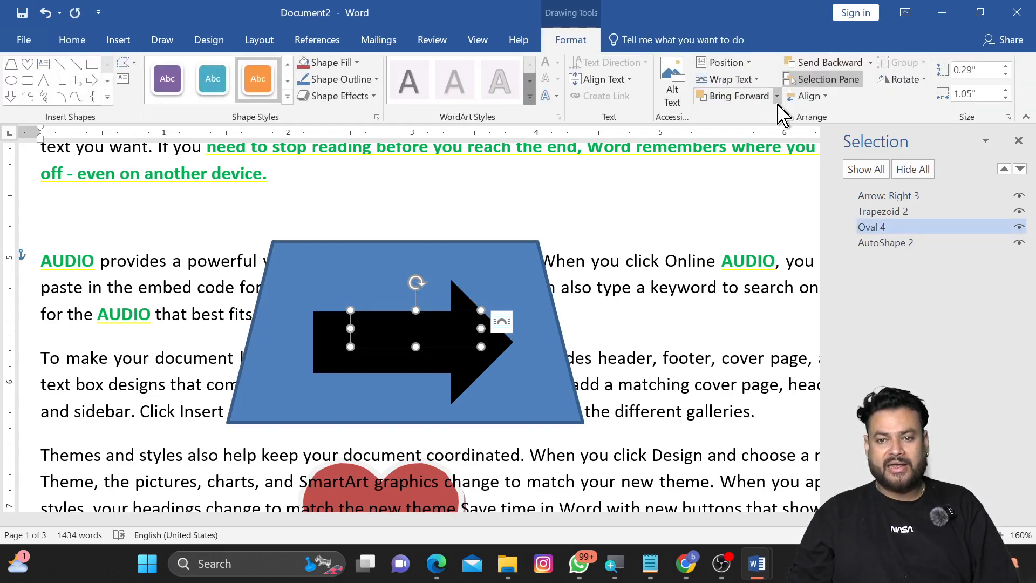
pyautogui.click(777, 97)
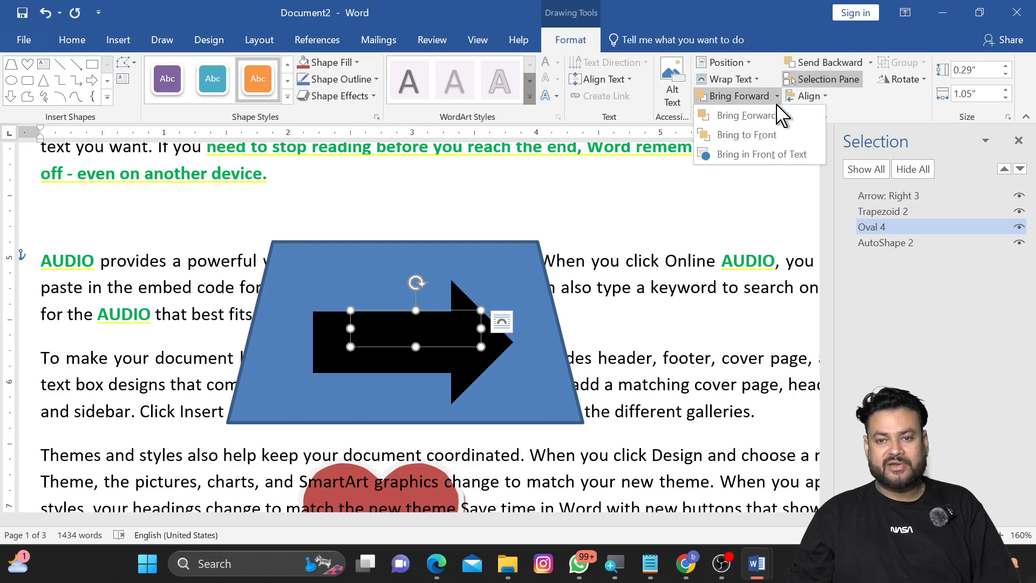
pyautogui.click(753, 135)
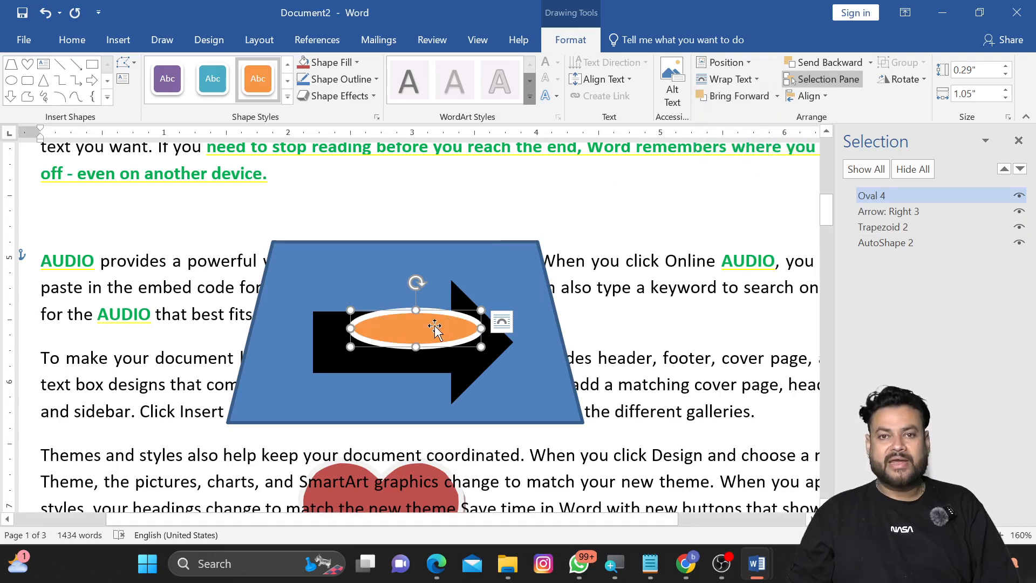
# Step: Deselect the shapes and close the Selection Pane
pyautogui.click(590, 216)
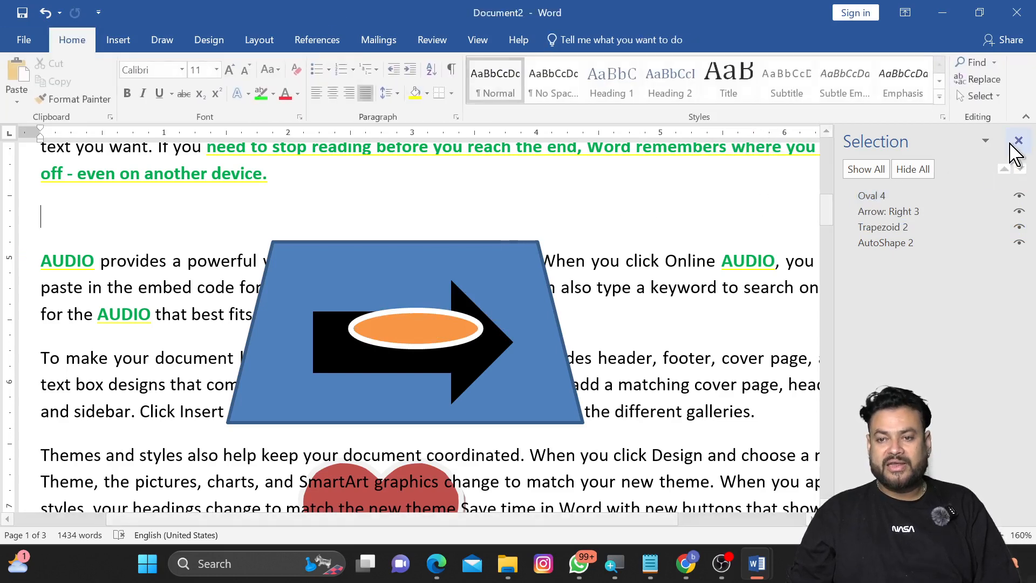
pyautogui.click(1018, 141)
pyautogui.click(996, 96)
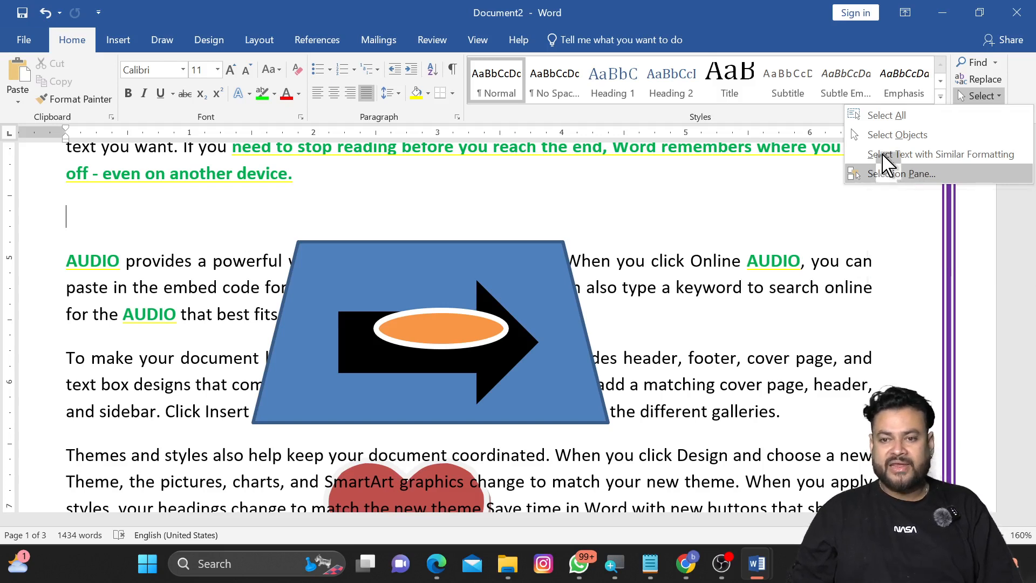
pyautogui.click(893, 222)
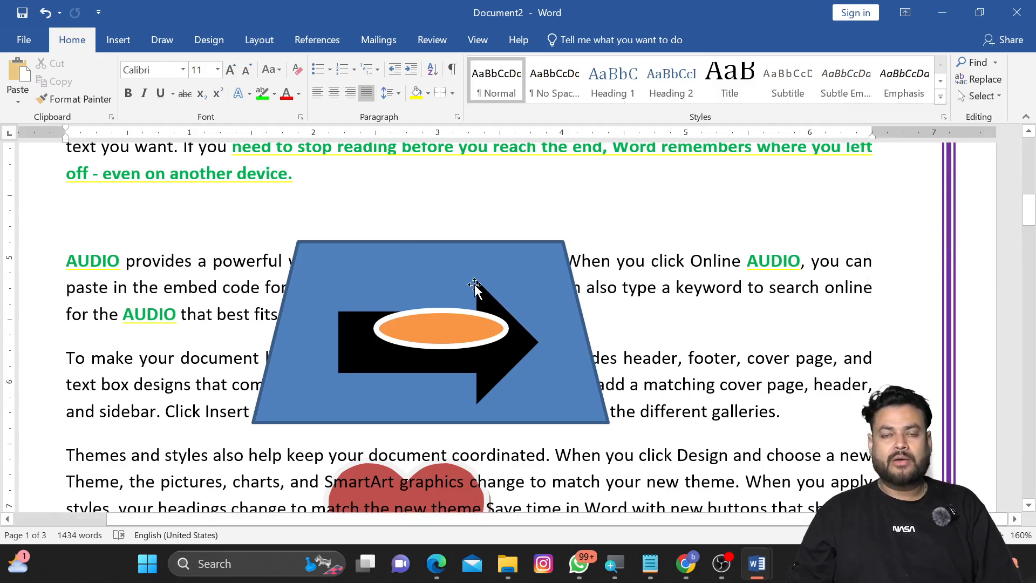